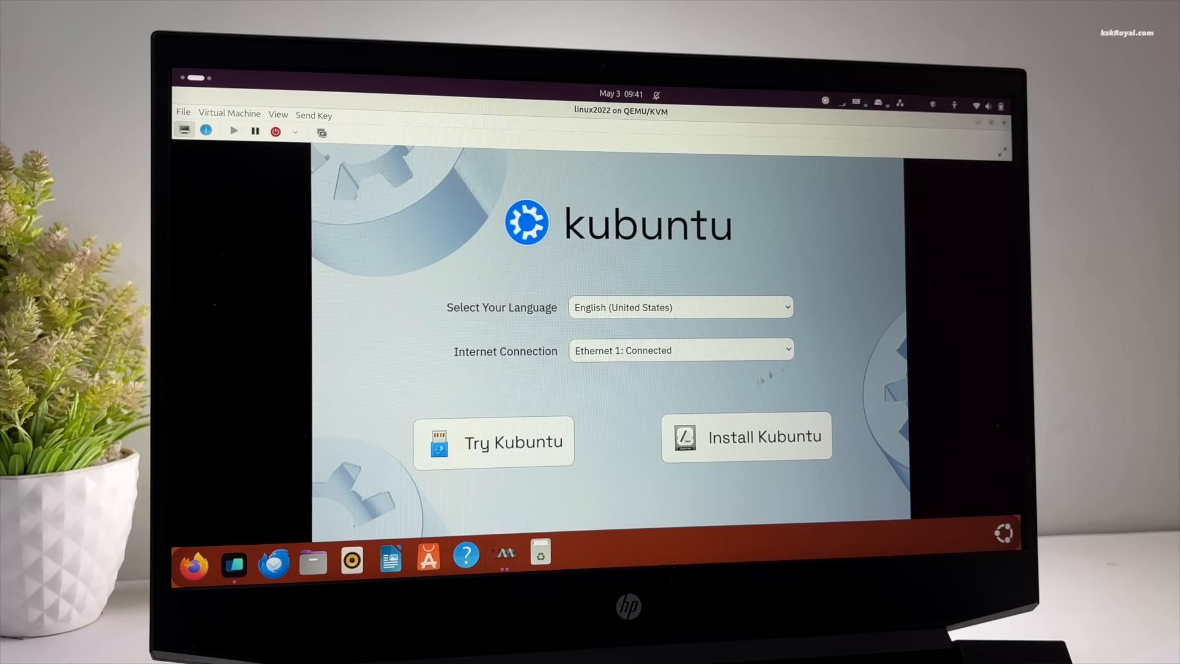
# Start the Kubuntu live session to try it without installing and dismiss the KDE Plasma welcome window.
pyautogui.click(506, 442)
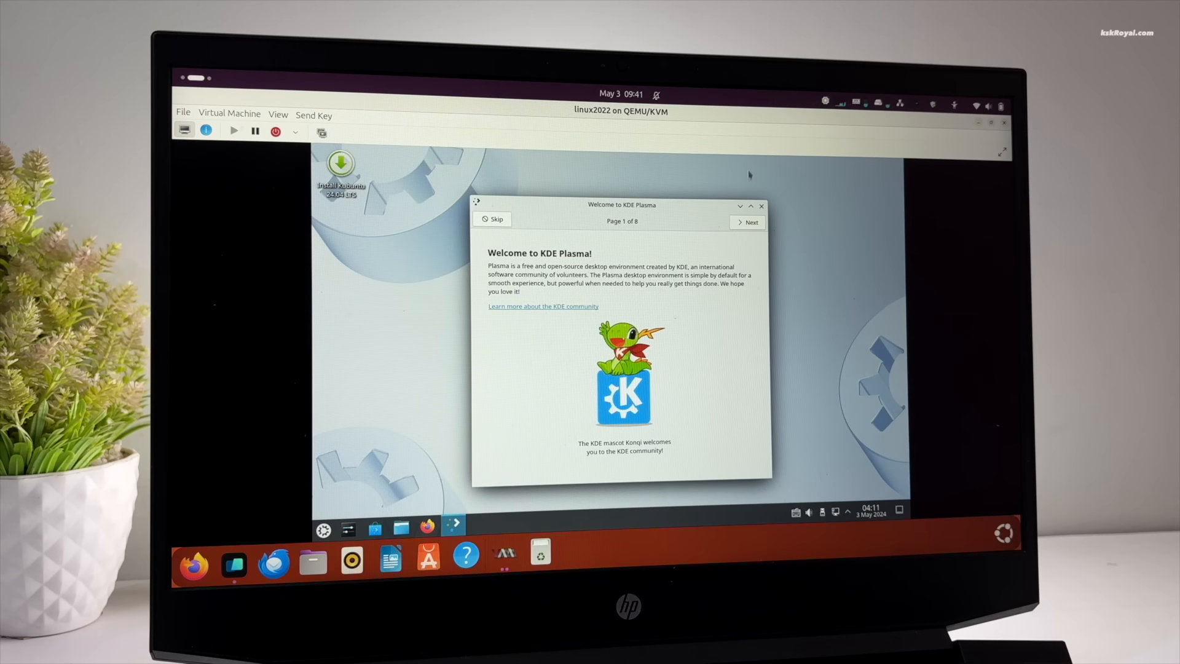
pyautogui.click(761, 207)
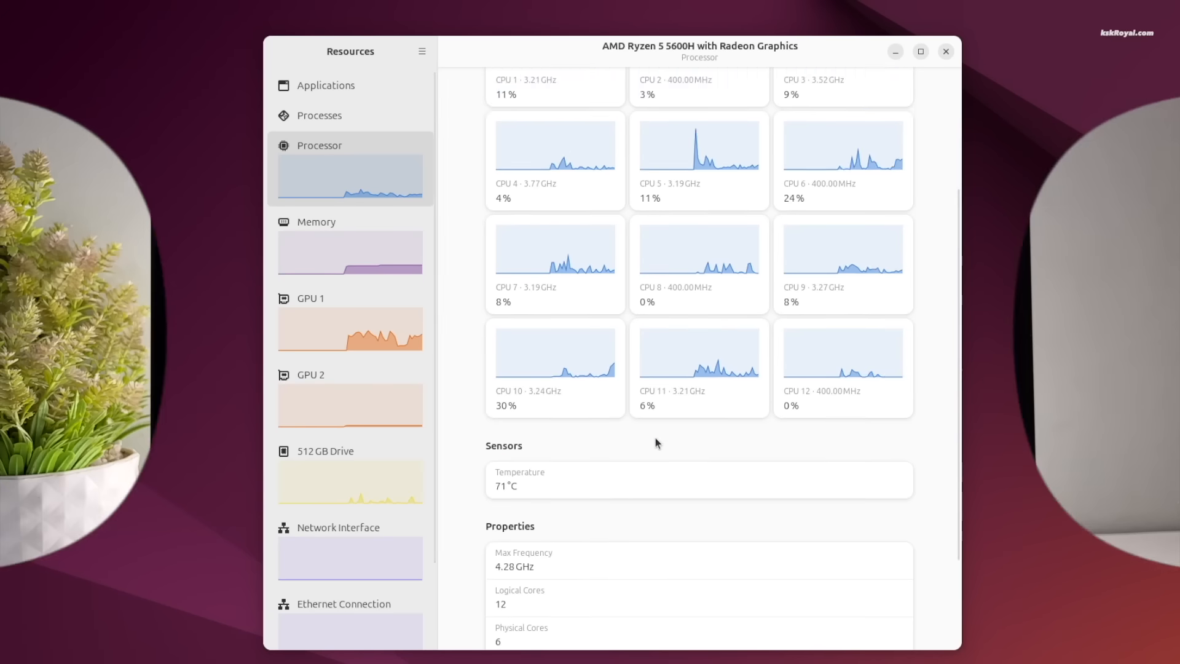
# Examine the processor's properties, including its virtualization support, and the details of GPU 1 in Resources.
pyautogui.scroll(-4, 655, 438)
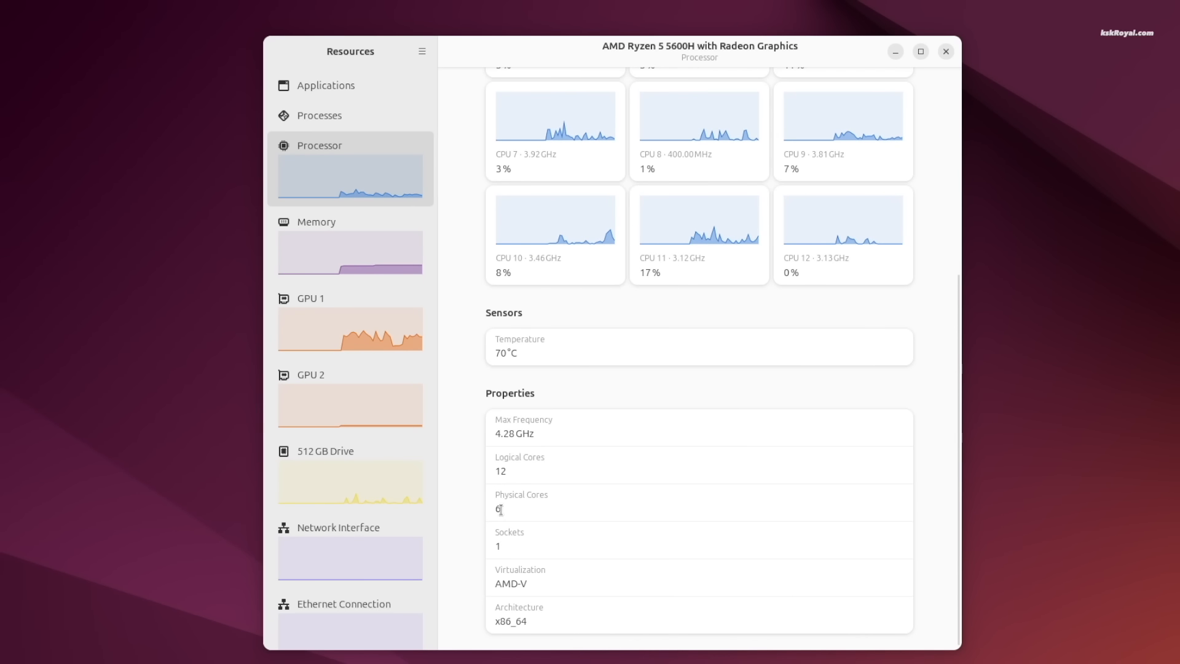
pyautogui.tripleClick(516, 581)
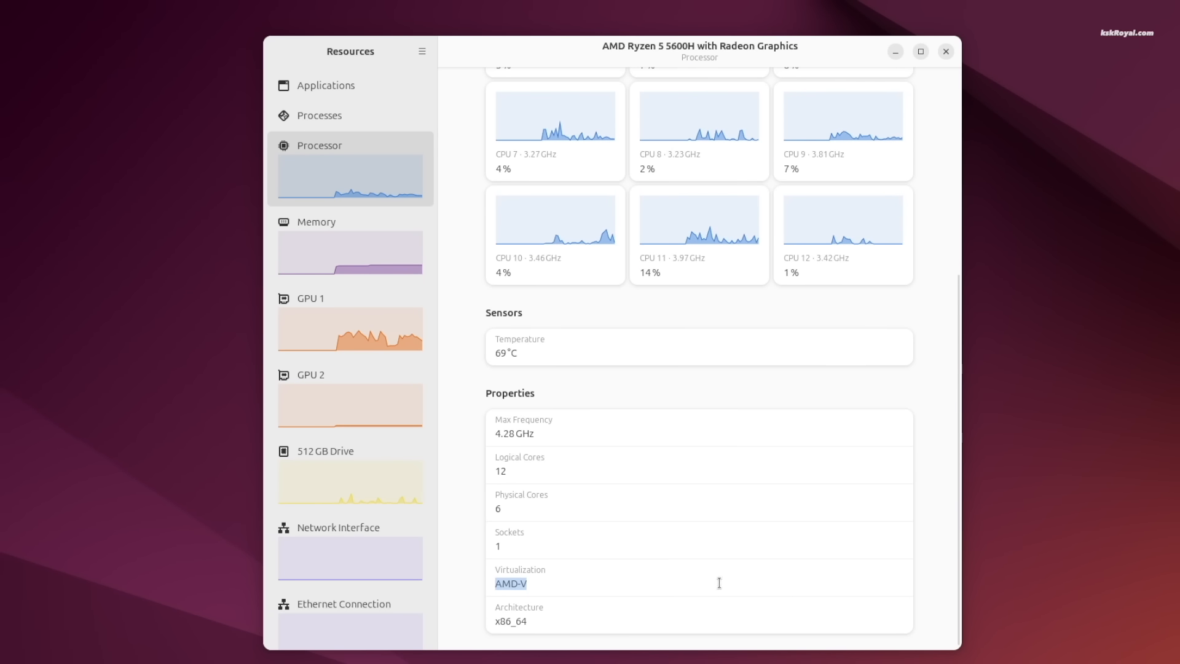
pyautogui.click(393, 354)
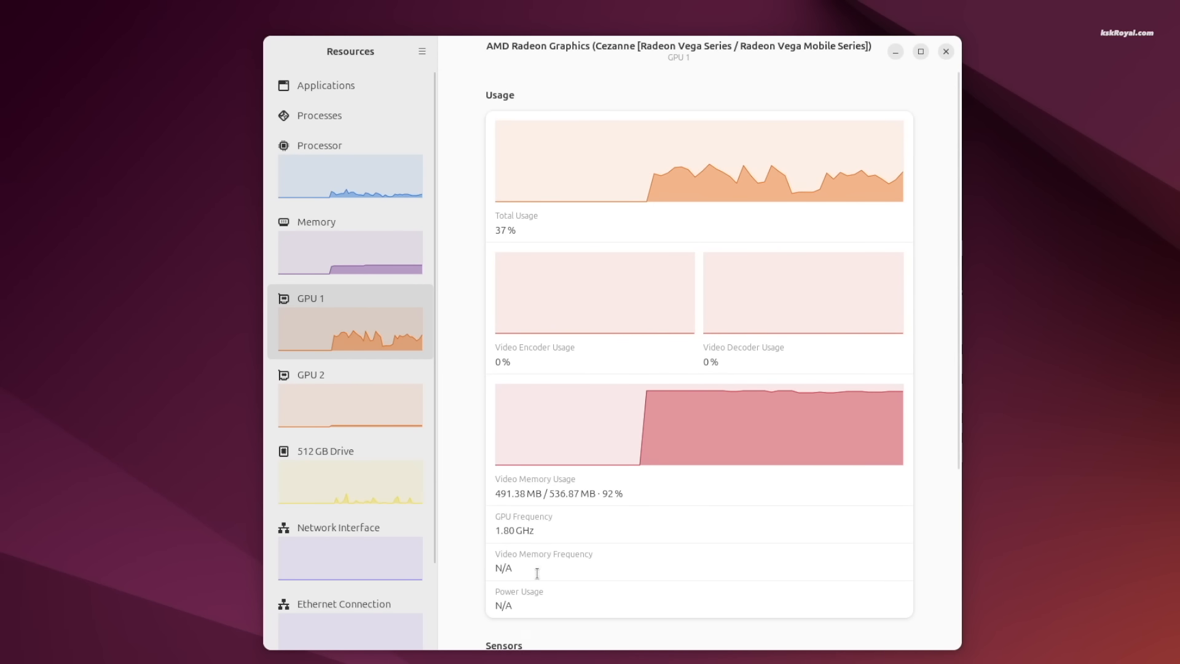
pyautogui.scroll(-3, 537, 573)
pyautogui.tripleClick(512, 408)
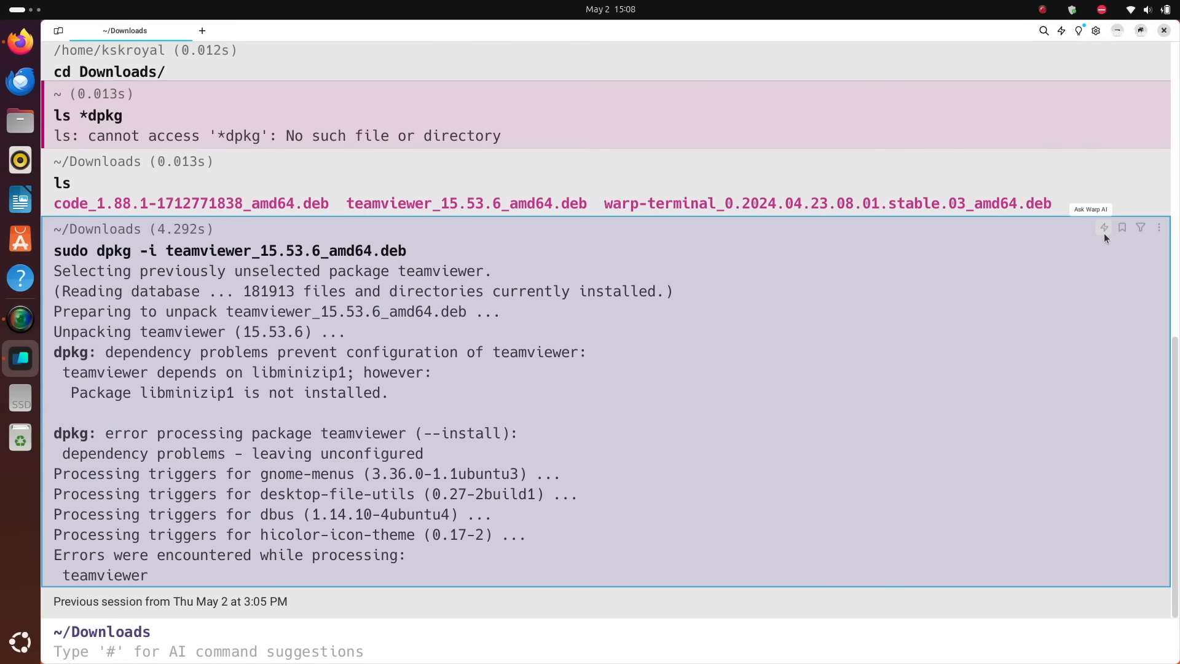
# Ask Warp AI how to fix the error from the failed teamviewer_15.53.6_amd64.deb installation.
pyautogui.click(1104, 228)
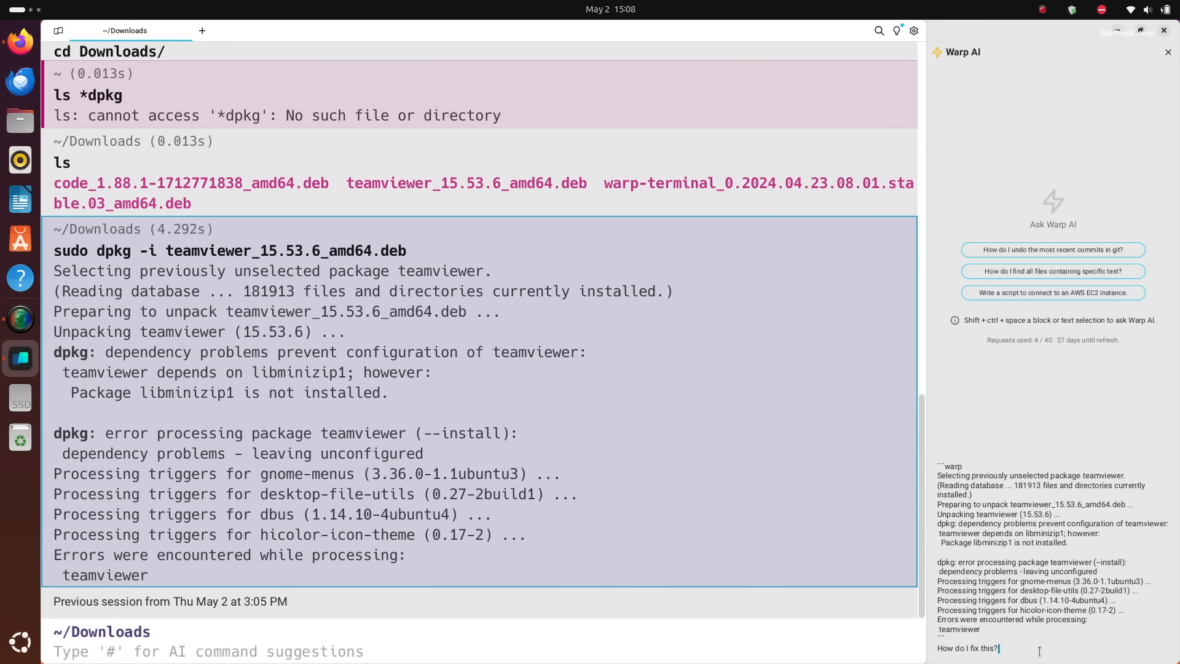
pyautogui.press('Return')
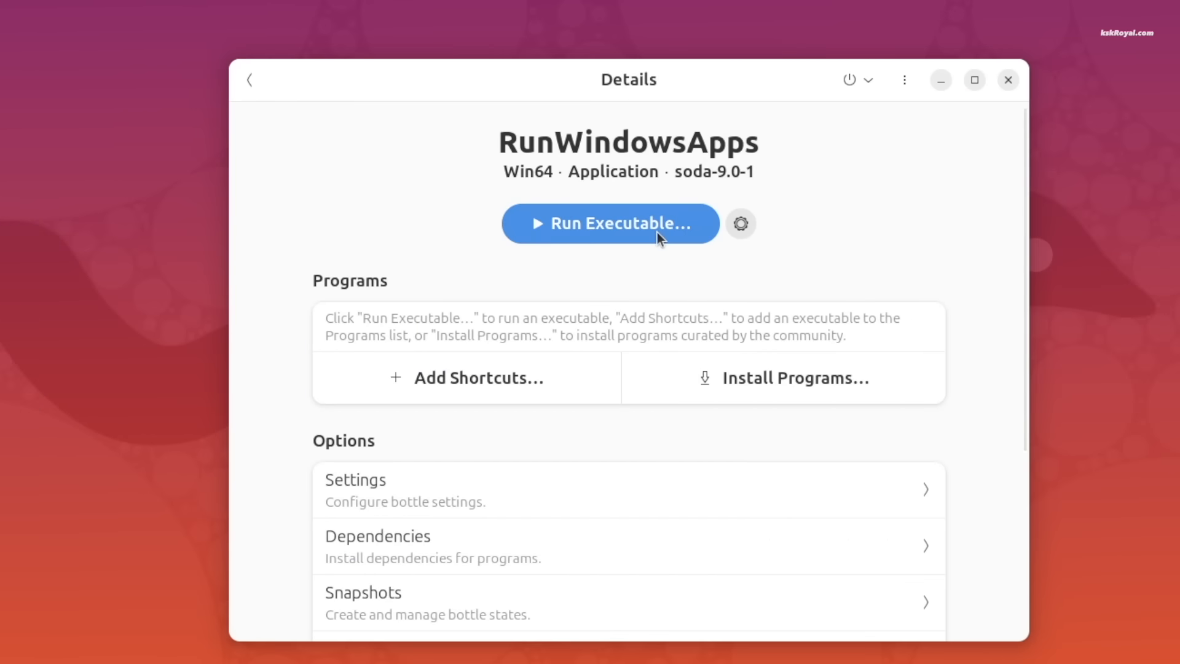
# Run the executable npp.8.6.4.Installer.x64.exe from Downloads in the RunWindowsApps bottle, dismissing the sandbox notice.
pyautogui.click(658, 232)
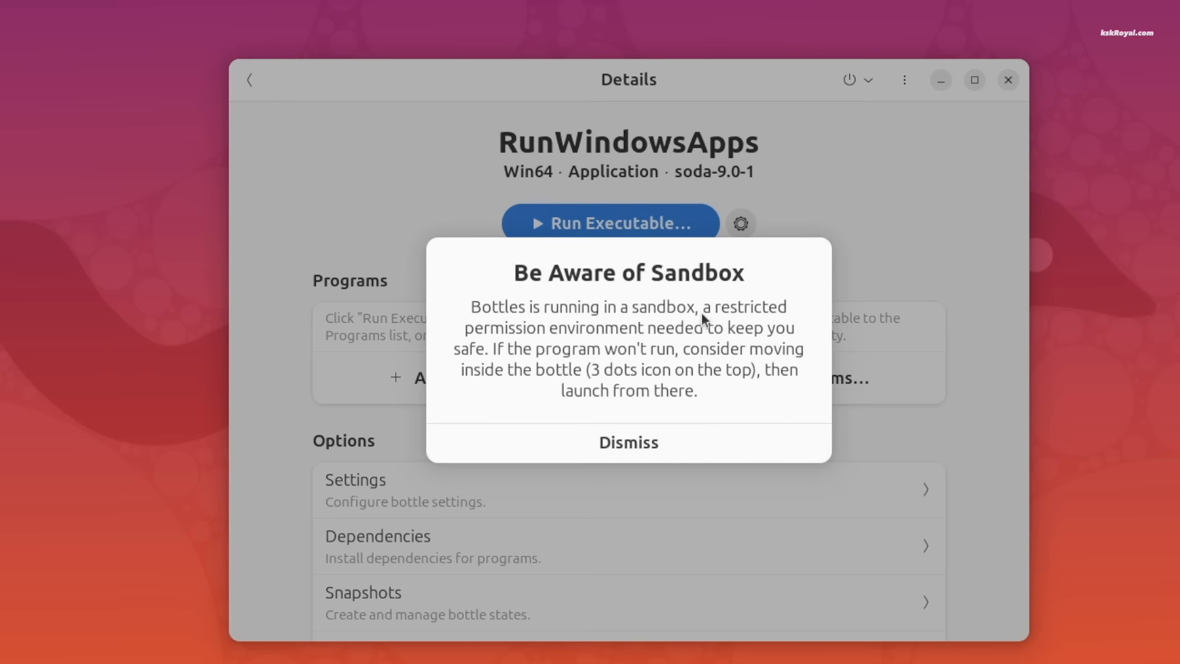
pyautogui.click(710, 444)
pyautogui.click(548, 227)
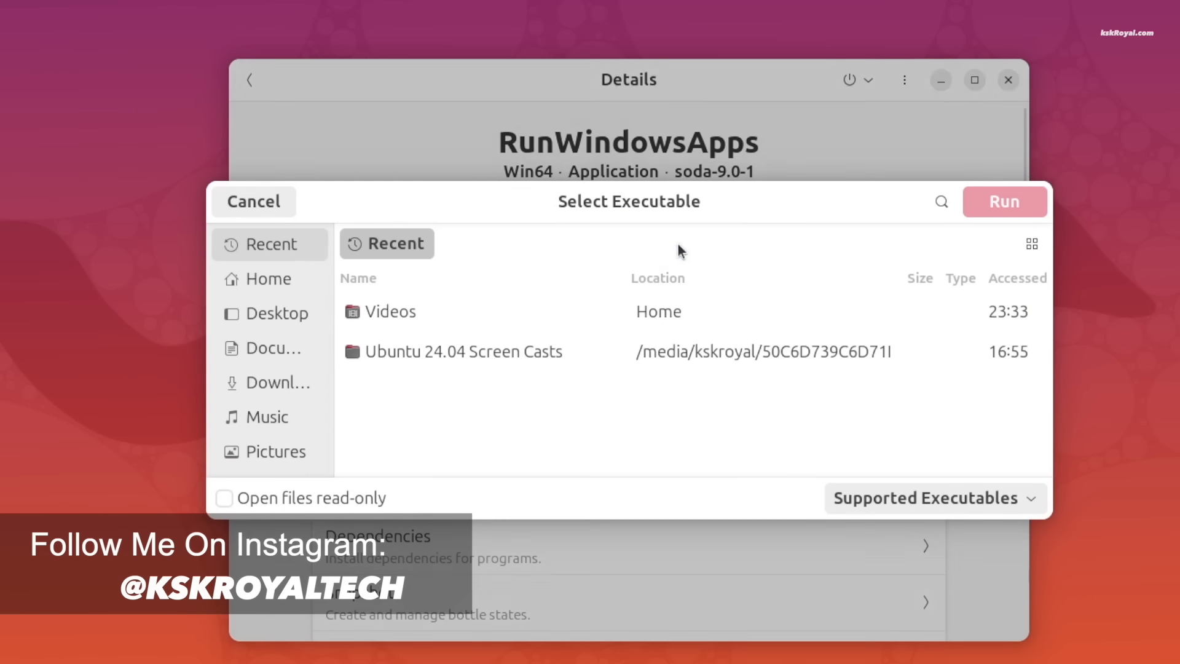
pyautogui.click(319, 385)
pyautogui.click(519, 351)
pyautogui.click(1004, 201)
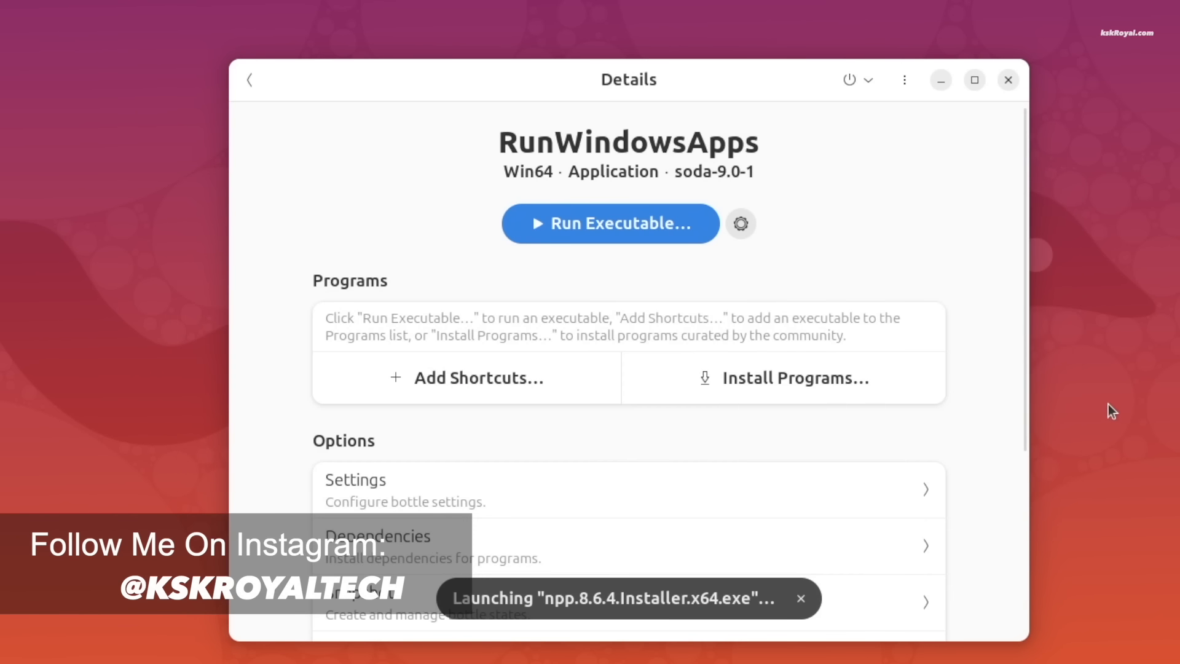
# Install Notepad++ v8.6.4 without a desktop shortcut and finish the setup with the option to run it.
pyautogui.click(941, 81)
pyautogui.click(597, 385)
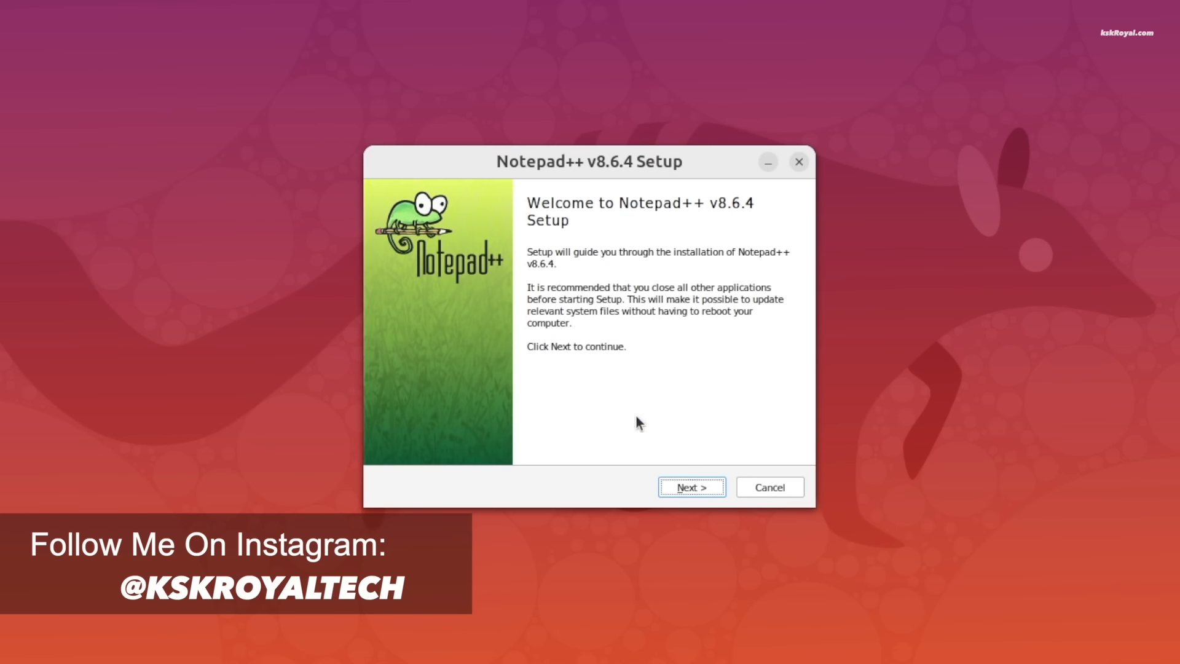
pyautogui.click(692, 487)
pyautogui.click(692, 487)
pyautogui.click(689, 488)
pyautogui.click(689, 488)
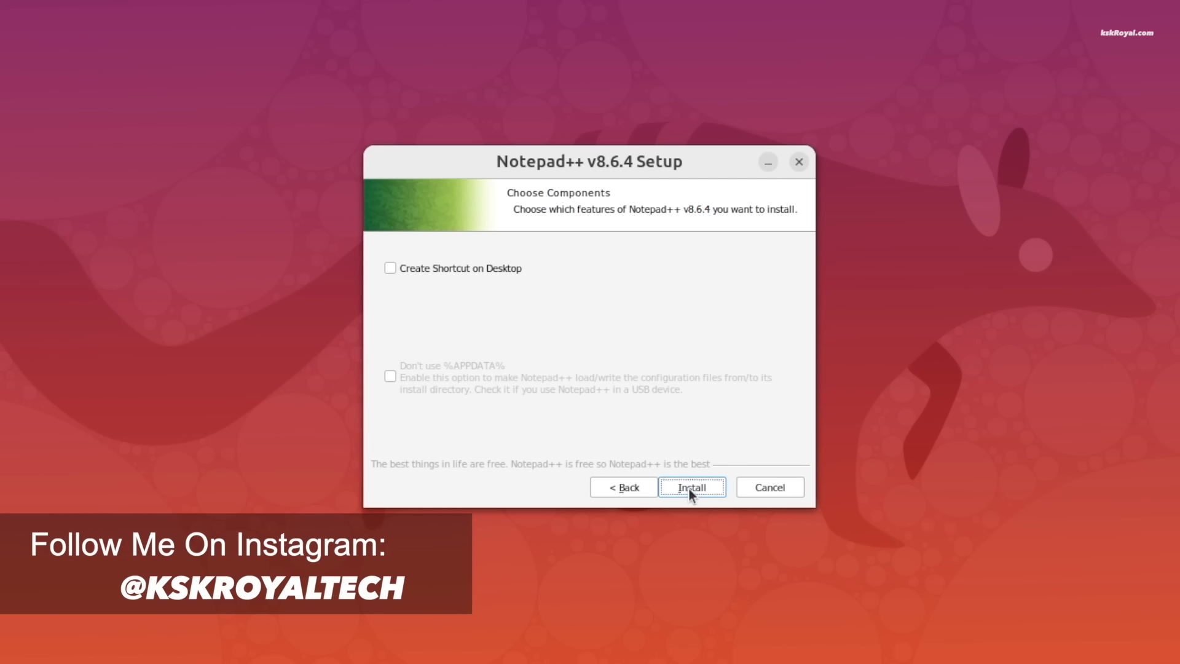
pyautogui.click(715, 489)
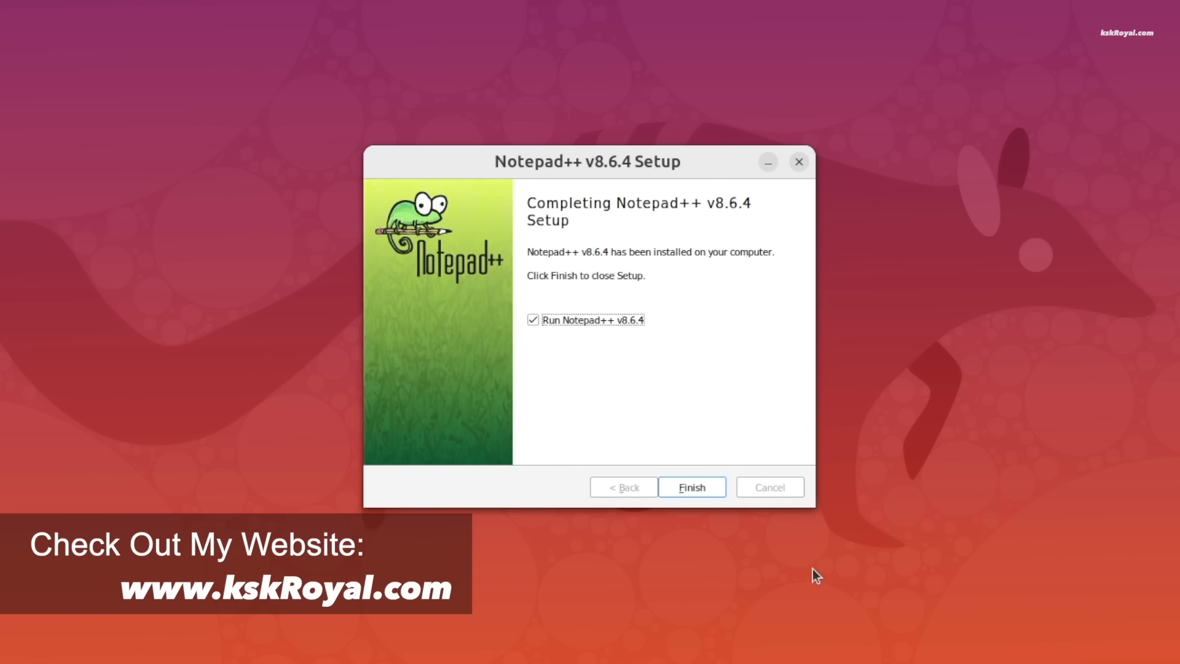
pyautogui.click(692, 487)
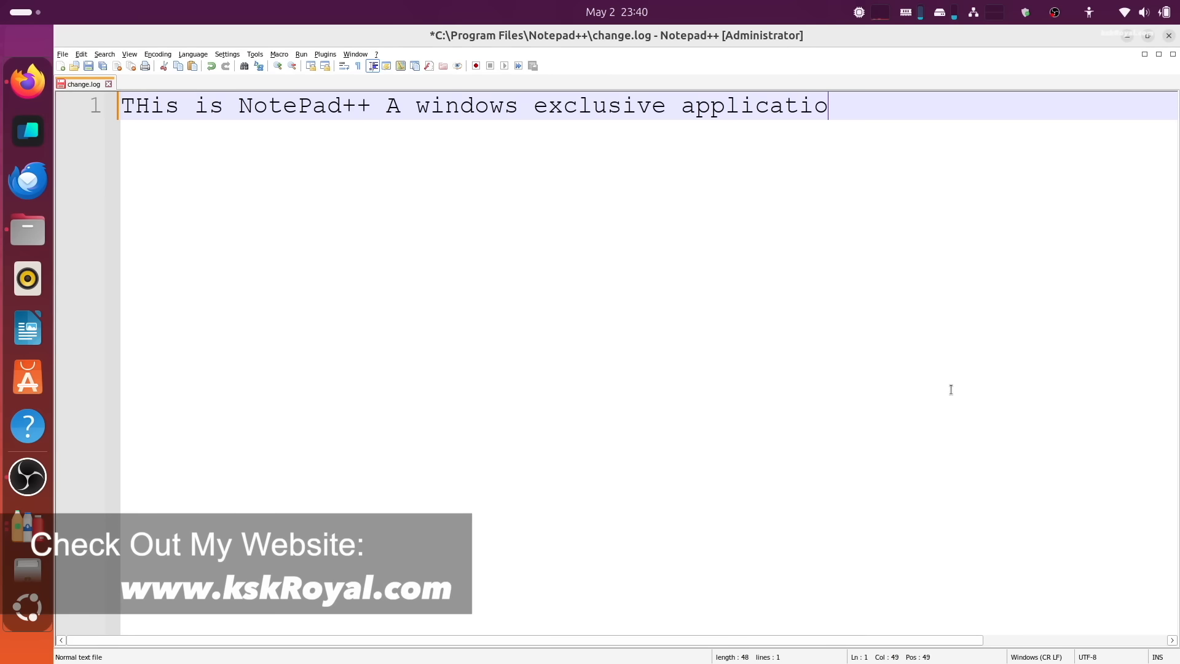
# Complete the sentence in change.log with "running" and, on a second line, "on ubuntu linux......", and save the file.
pyautogui.write('n running')
pyautogui.press('Return')
pyautogui.write('on ubuntu ')
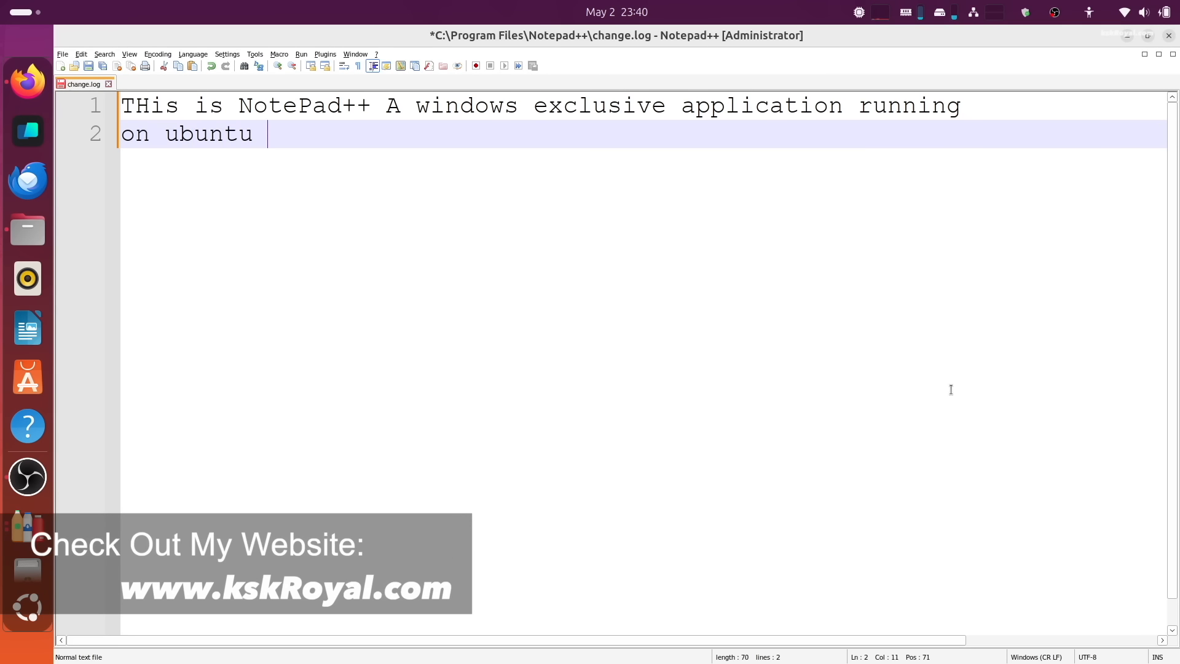
pyautogui.write('linux......')
pyautogui.hotkey('ctrl', 's')
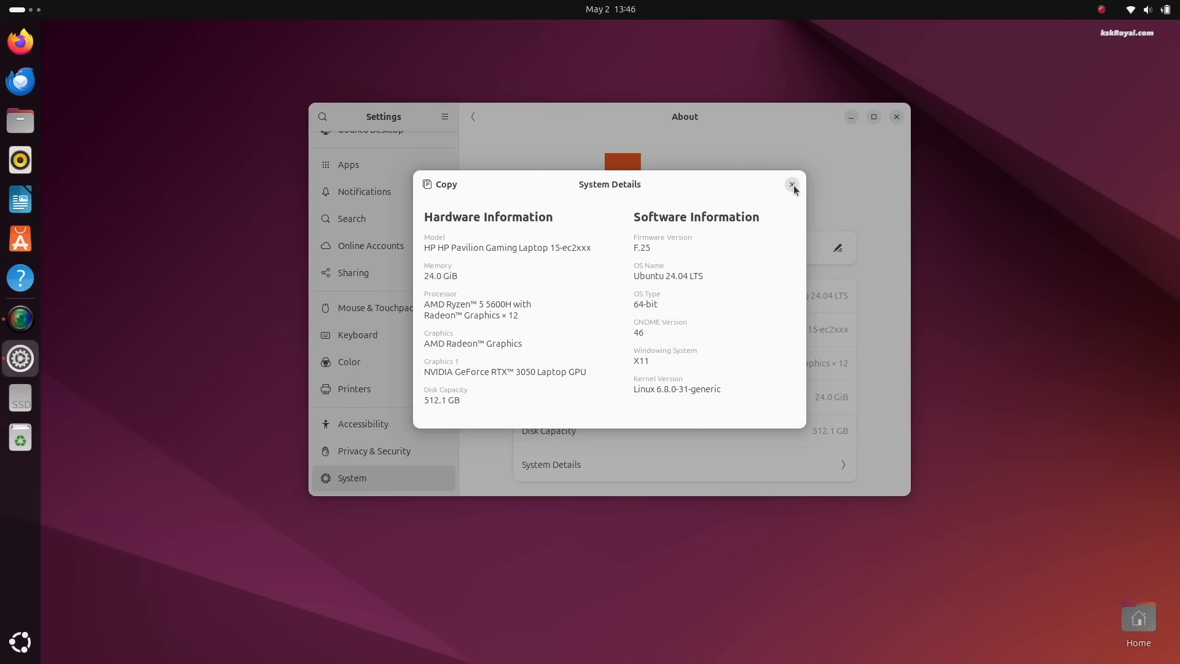
# Close the system details and the Settings window, and open a Terminal.
pyautogui.click(792, 185)
pyautogui.click(896, 117)
pyautogui.press('super+a')
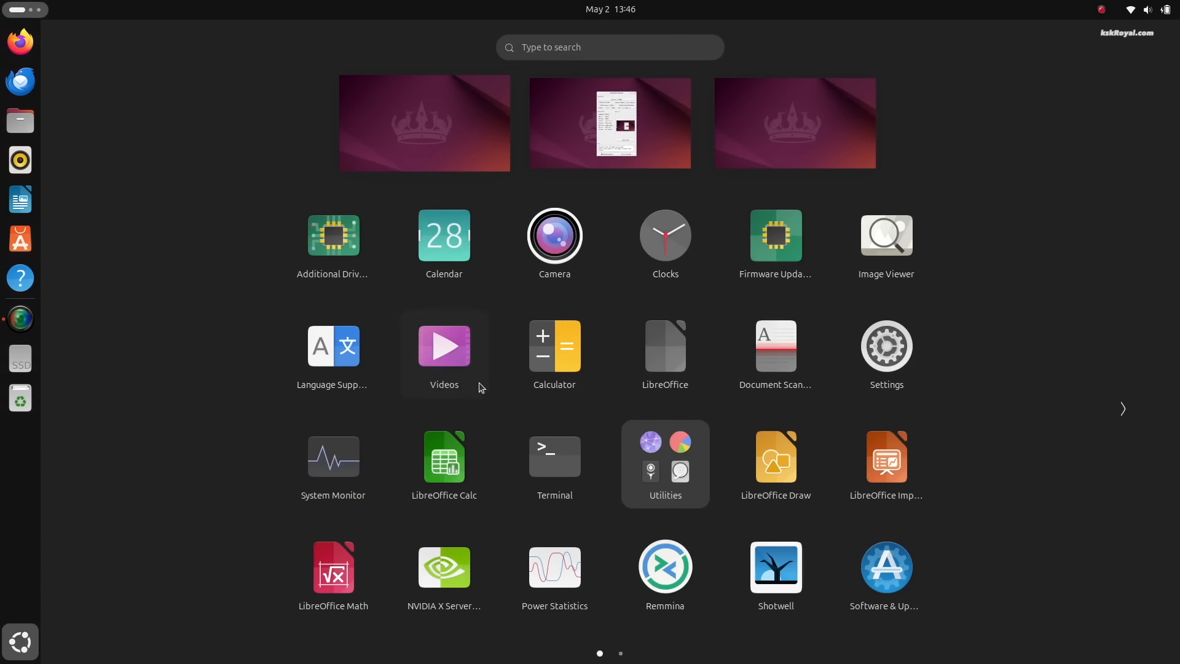
pyautogui.click(555, 458)
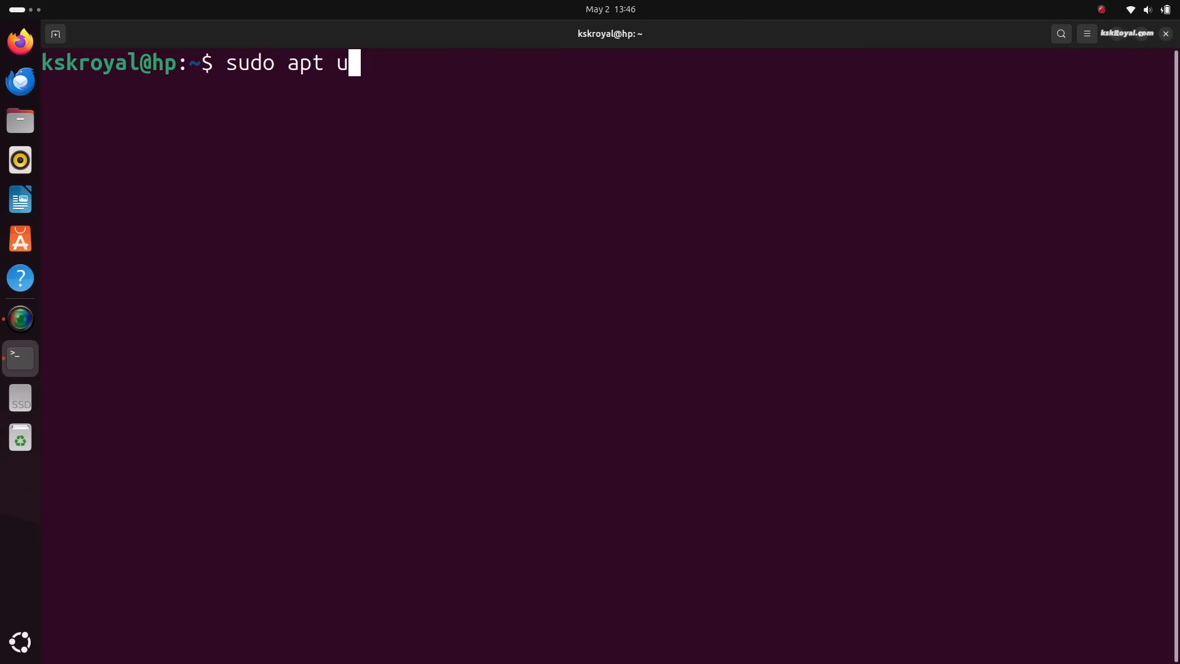
# Refresh the package lists with "sudo apt update", entering the account password.
pyautogui.write('pdate')
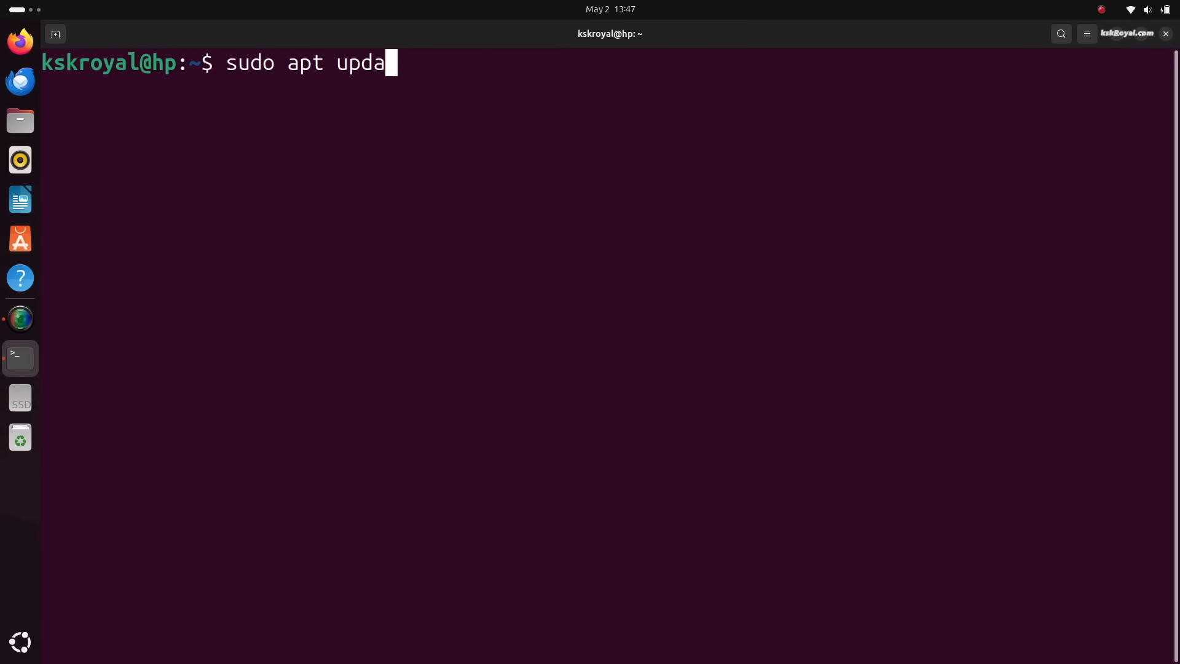
pyautogui.press('Return')
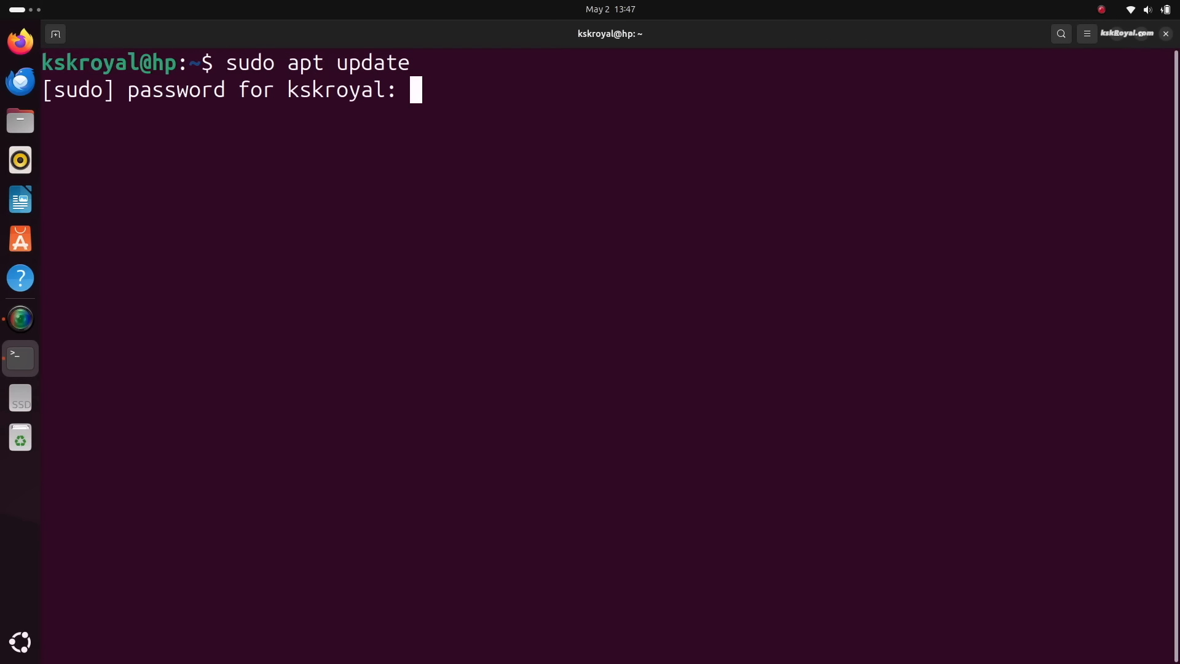
pyautogui.press('Return')
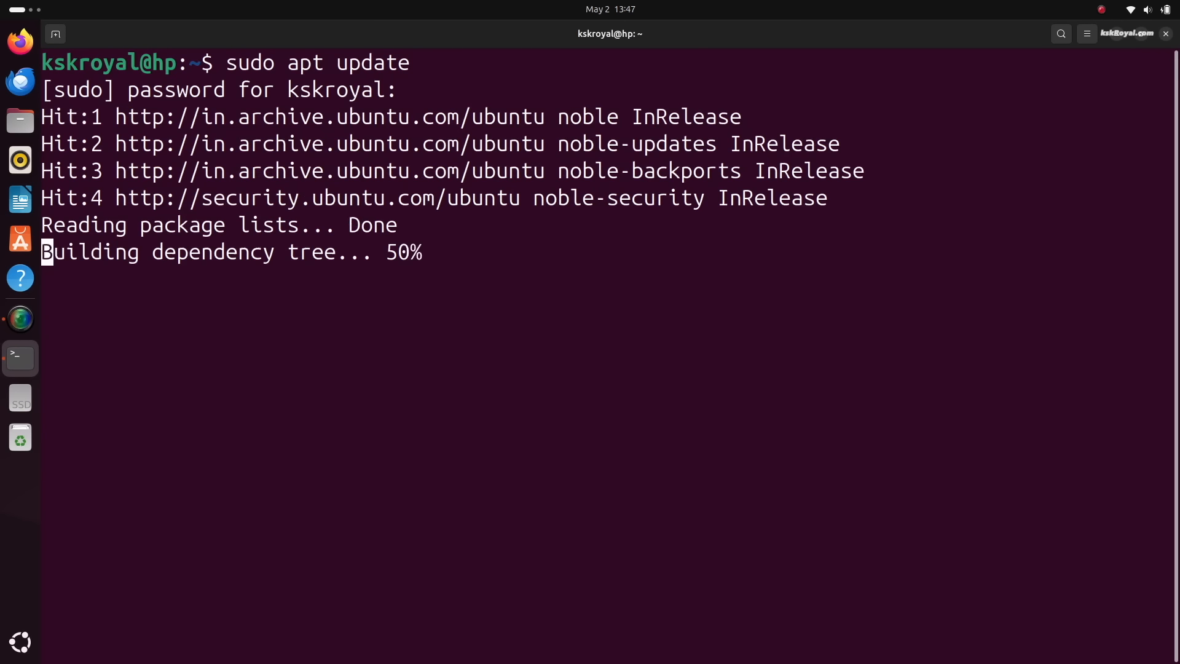
# Upgrade all installed packages with "sudo apt upgrade -y".
pyautogui.write('sudo apt upgr')
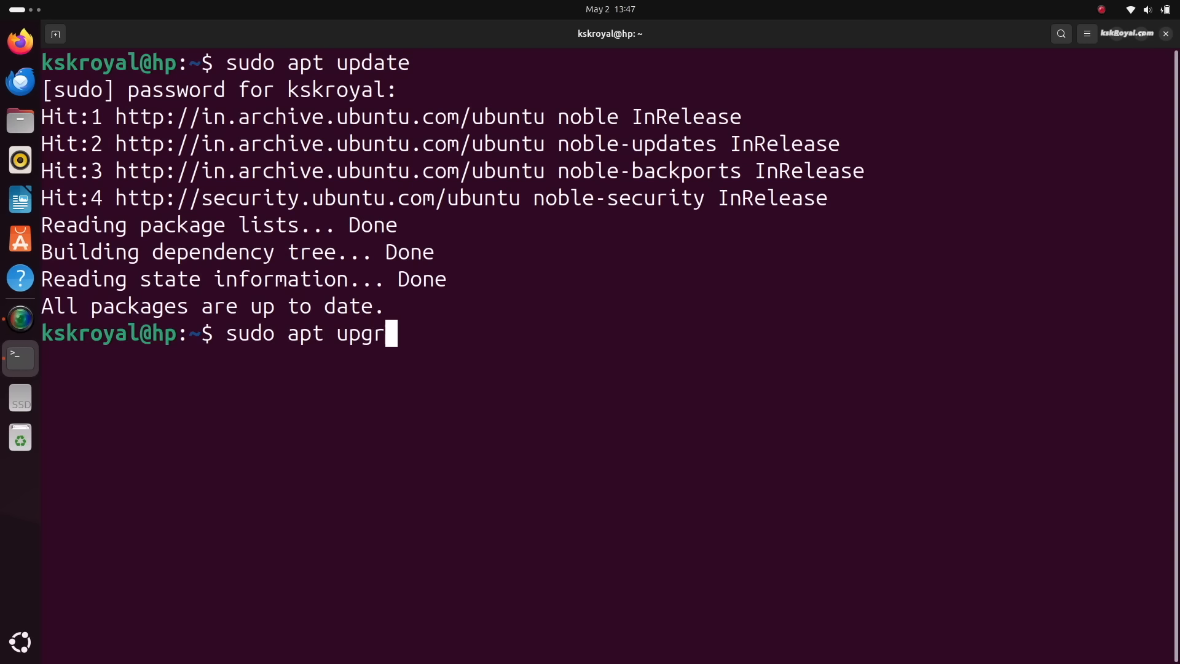
pyautogui.write('ade -y')
pyautogui.press('Return')
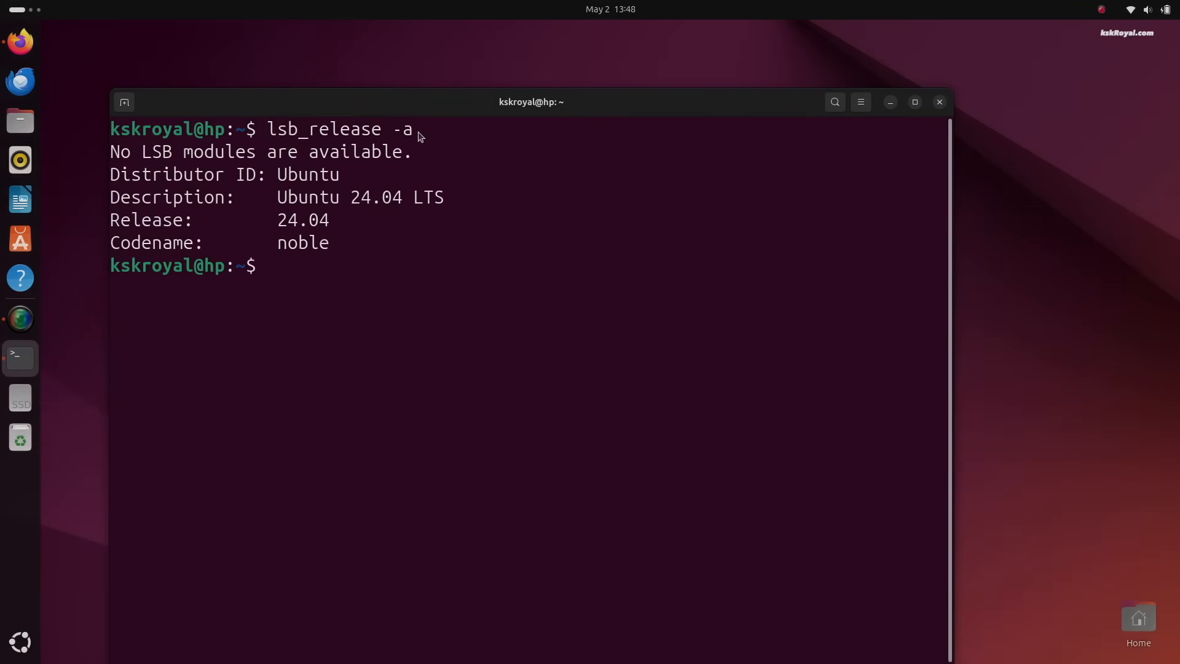
# Examine the distributor, description, release and codename lines in the lsb_release -a output.
pyautogui.moveTo(430, 249); pyautogui.dragTo(42, 169)
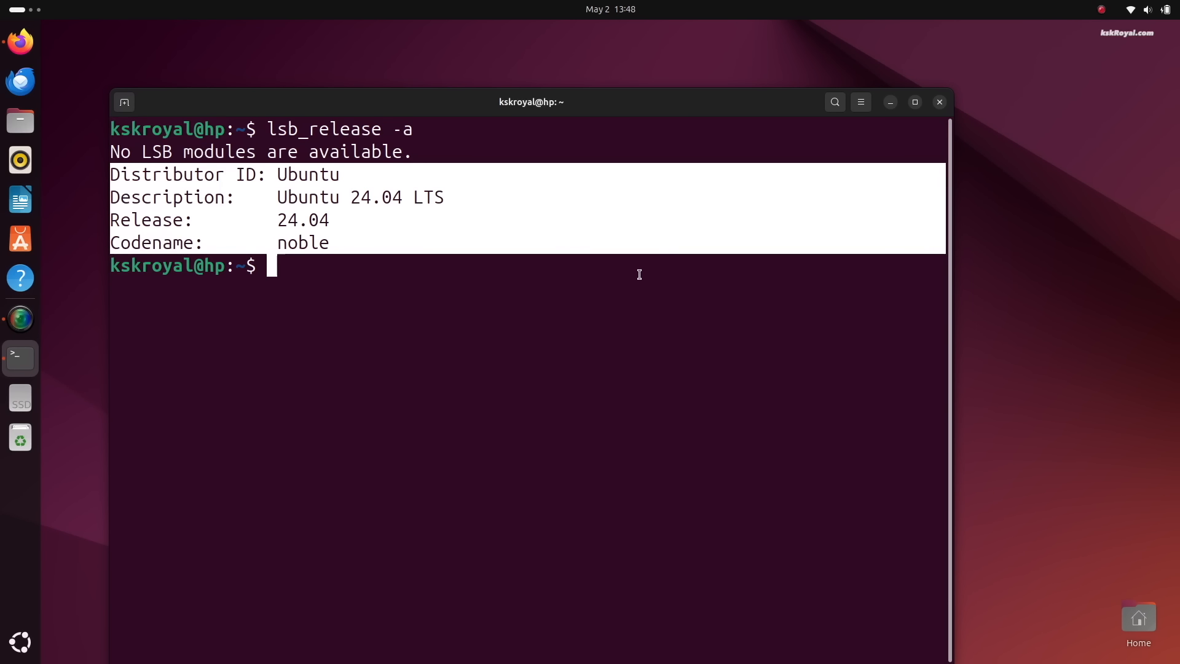
pyautogui.click(841, 242)
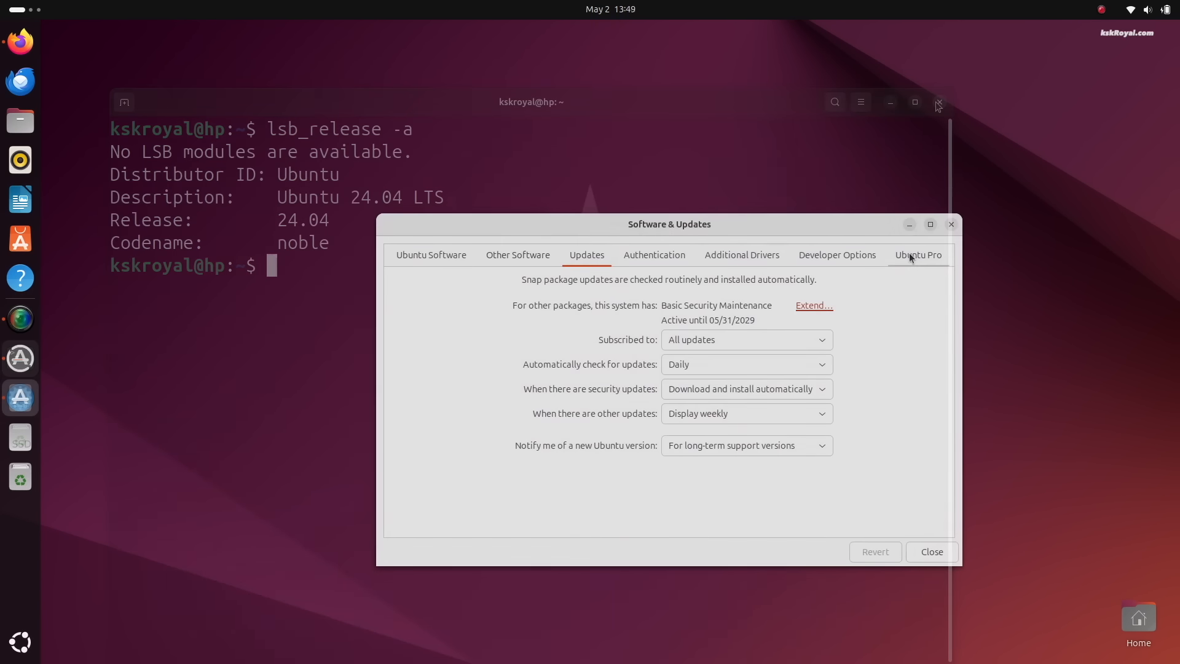
# Open the Ubuntu Pro settings in Software & Updates and start enabling Ubuntu Pro.
pyautogui.click(904, 251)
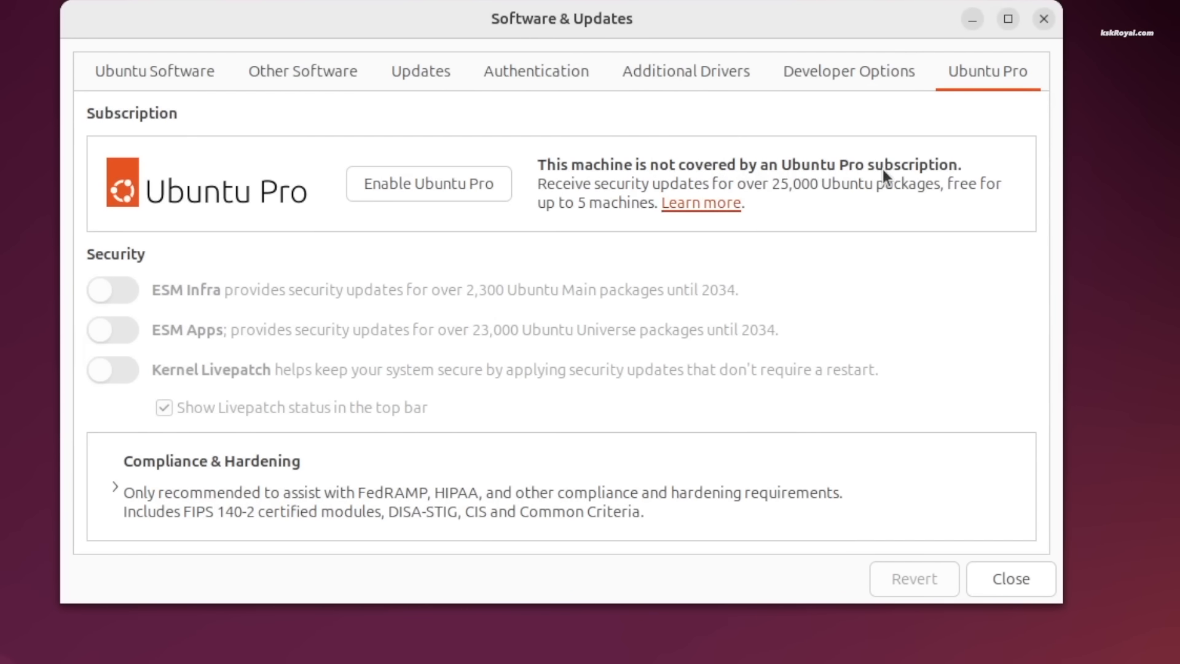
pyautogui.click(437, 187)
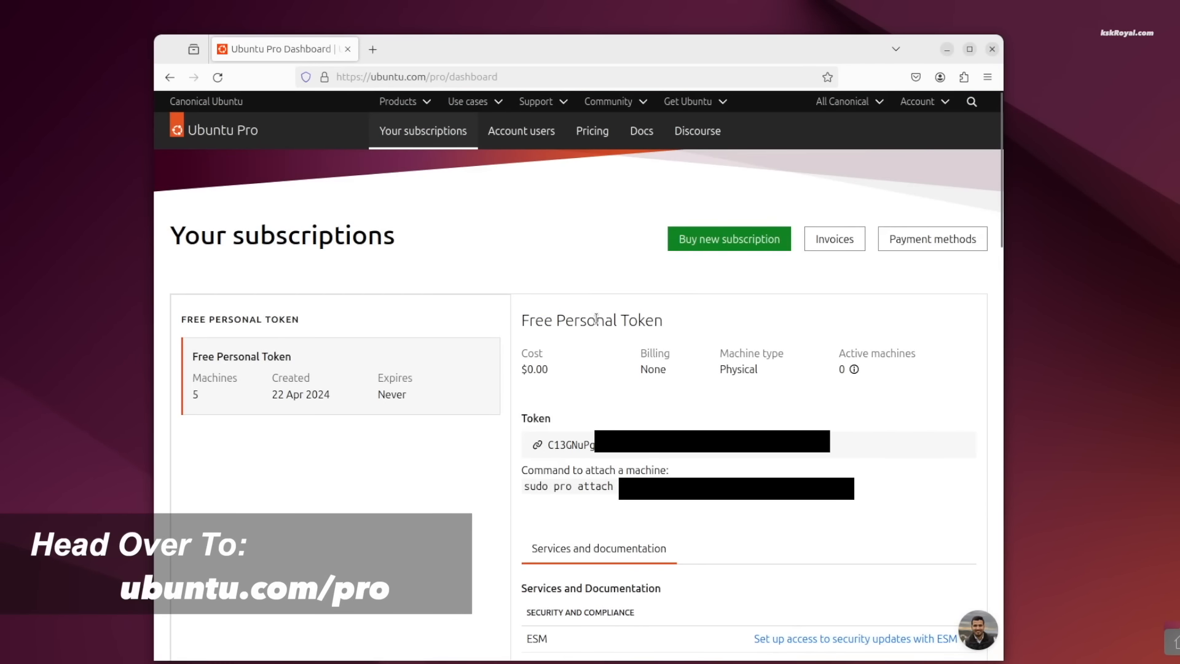
# Copy the free personal token from the Ubuntu Pro dashboard in the browser.
pyautogui.tripleClick(596, 319)
pyautogui.doubleClick(685, 454)
pyautogui.rightClick(685, 457)
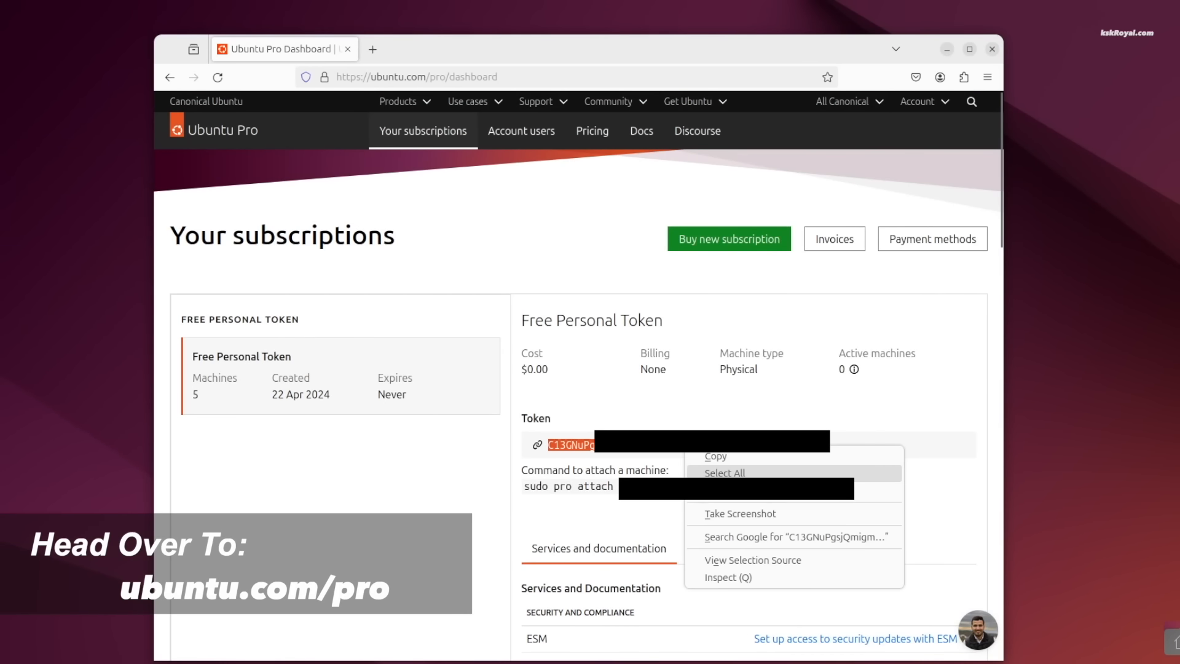
pyautogui.click(757, 461)
# Switch to Software & Updates, add the Ubuntu Pro token manually, confirm it and authenticate with the account password.
pyautogui.hotkey('alt', 'Tab')
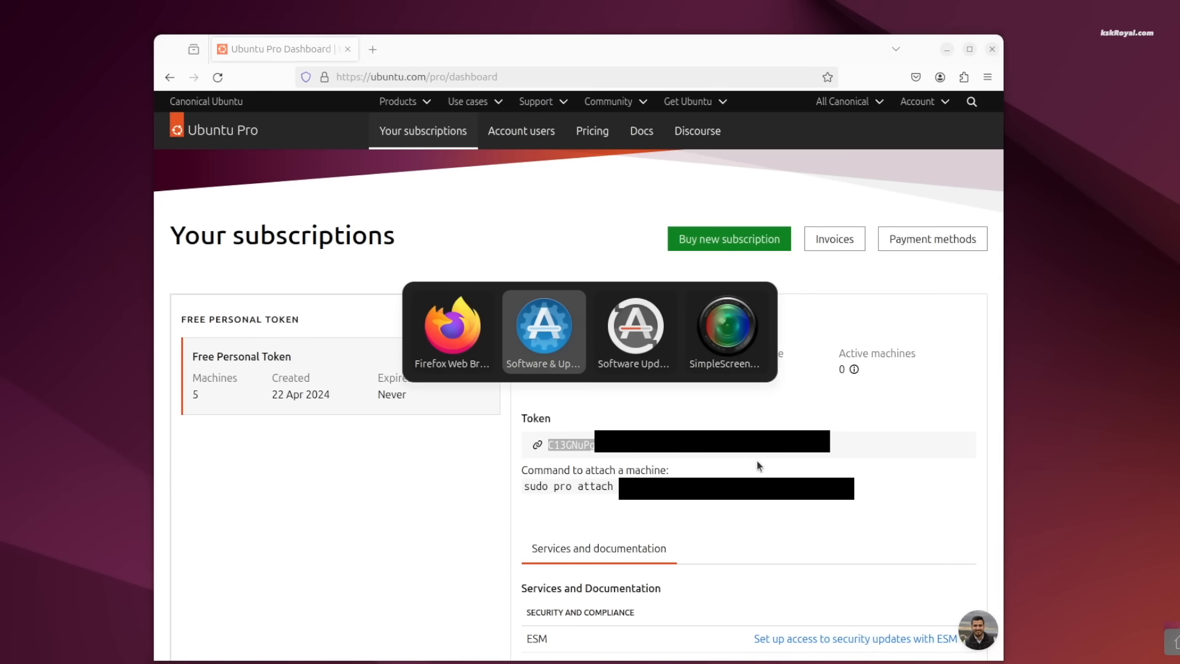
pyautogui.click(393, 361)
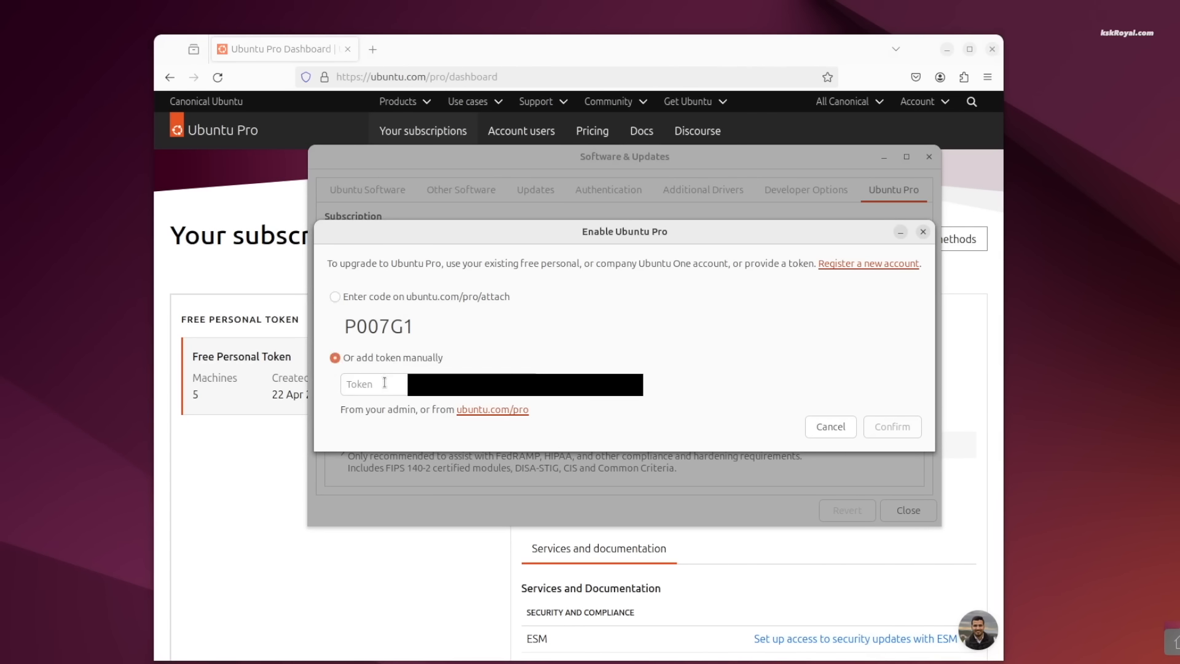
pyautogui.click(386, 383)
pyautogui.hotkey('ctrl', 'v')
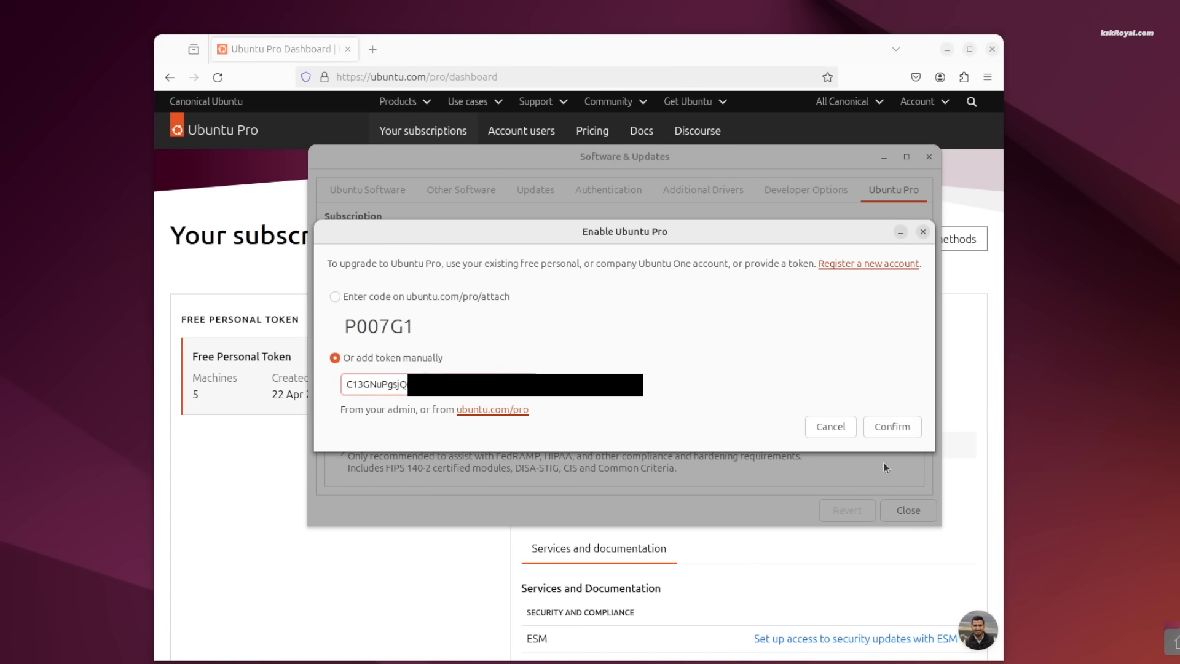
pyautogui.click(903, 427)
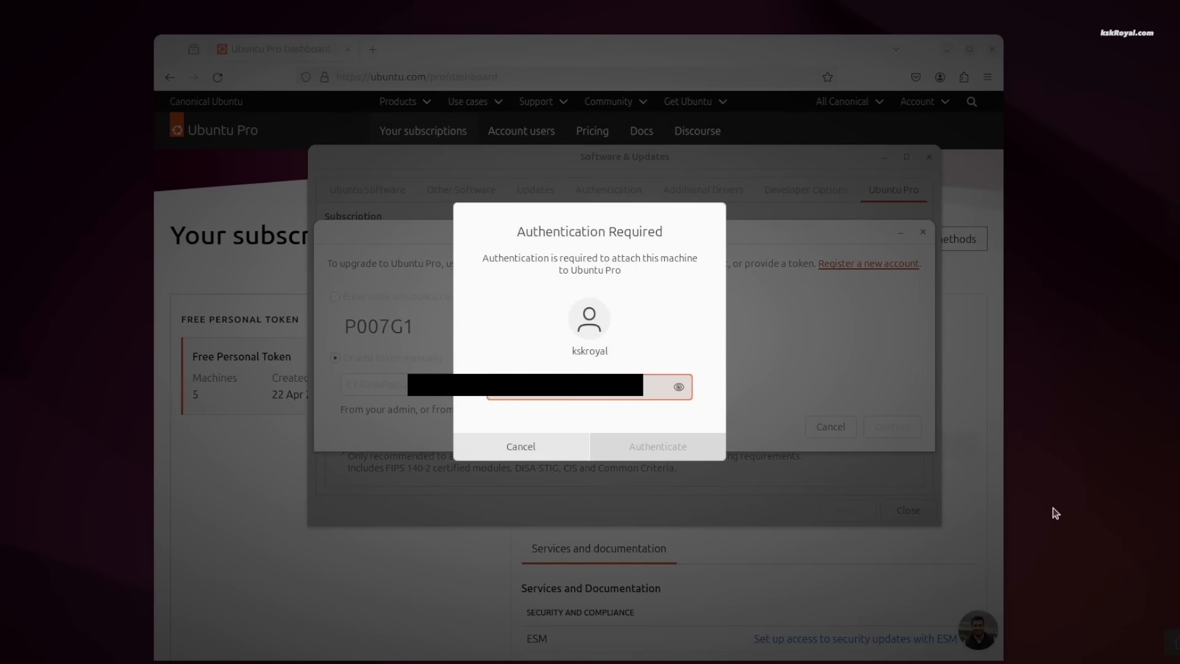
pyautogui.press('Return')
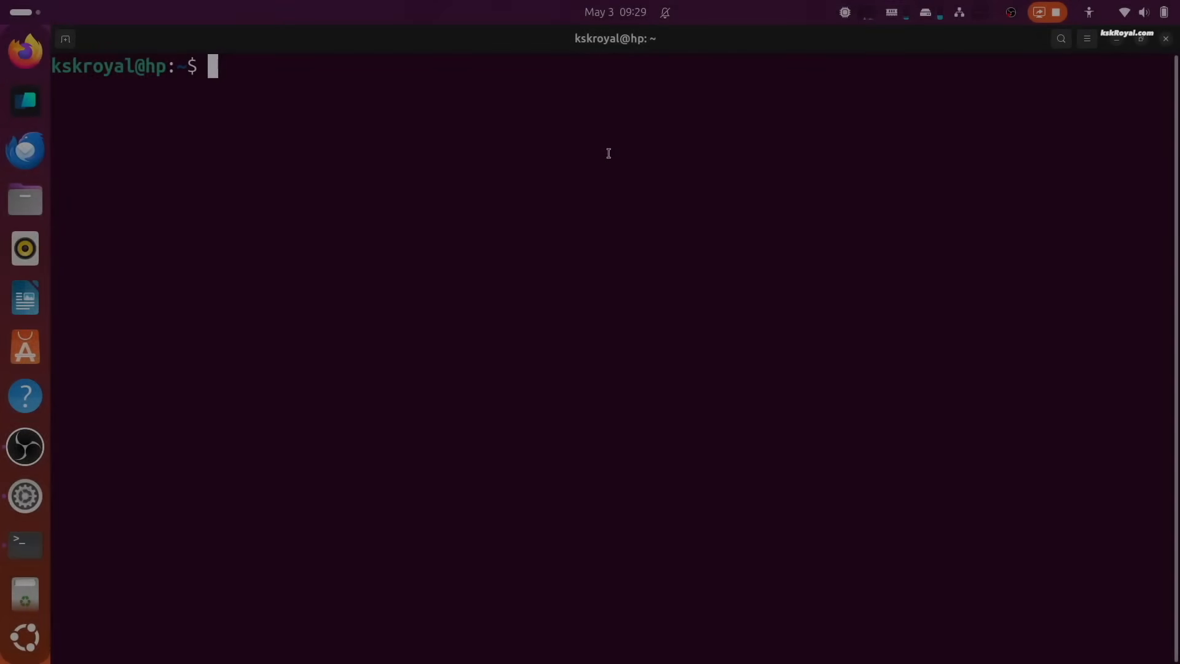
# Run nvidia-smi in the terminal to check the NVIDIA driver.
pyautogui.write('nvidia-smi')
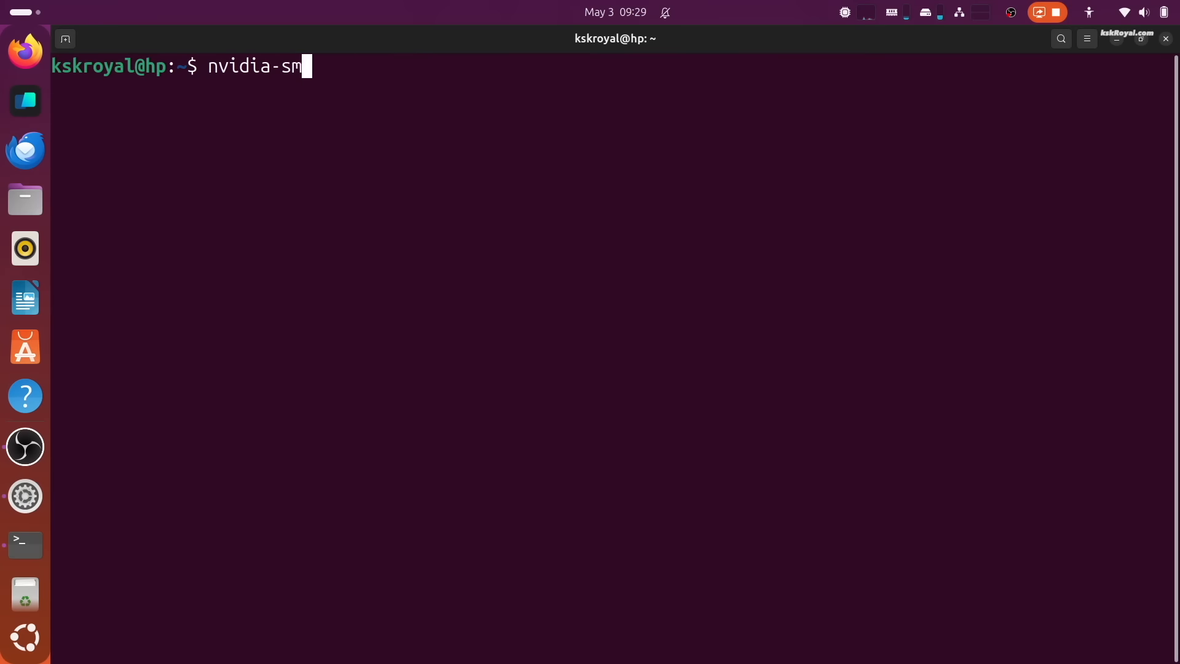
pyautogui.press('Return')
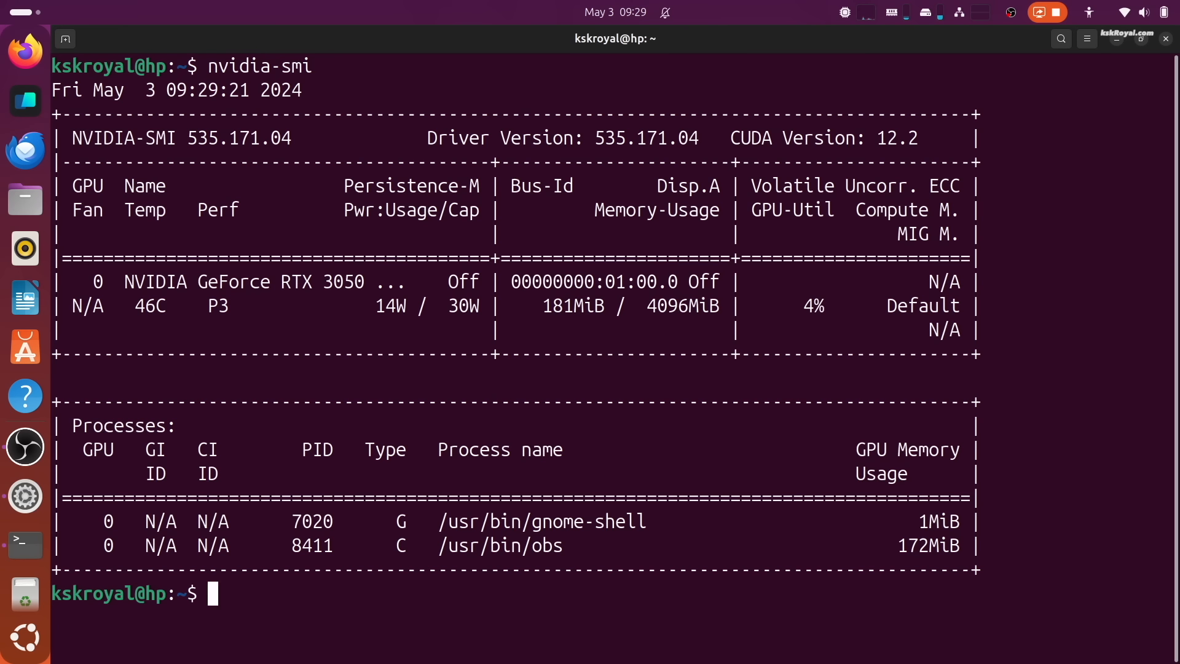
# Switch to Settings, open System Details from the About page and check the windowing system and graphics entries.
pyautogui.click(28, 498)
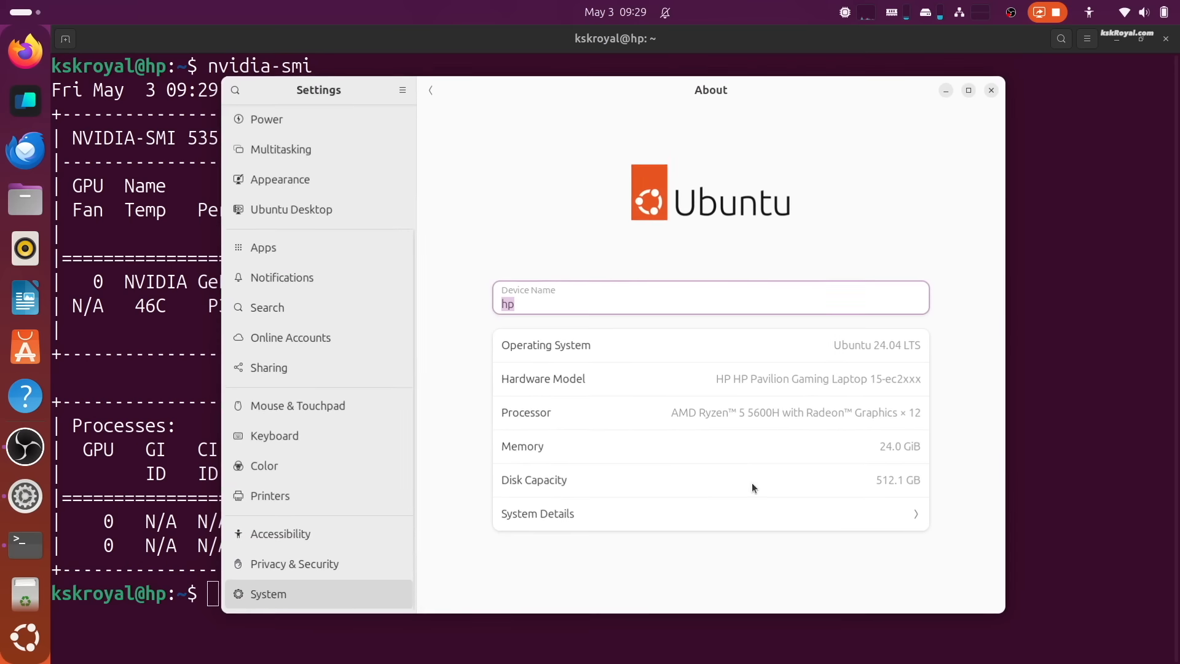
pyautogui.click(827, 506)
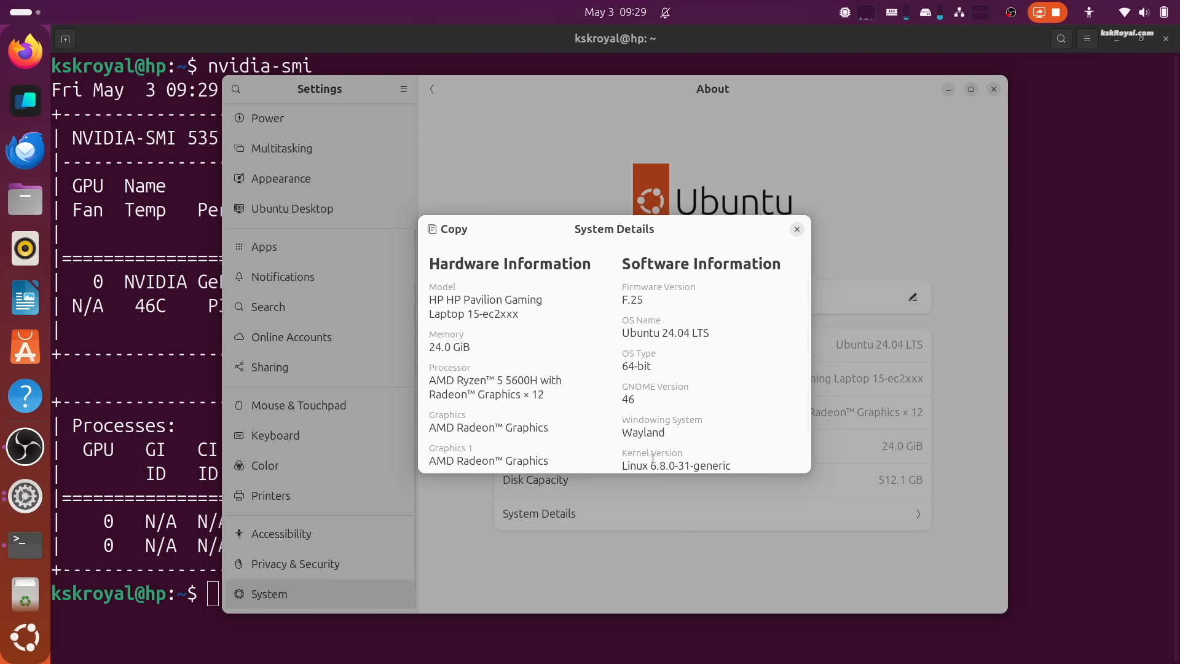
pyautogui.doubleClick(646, 433)
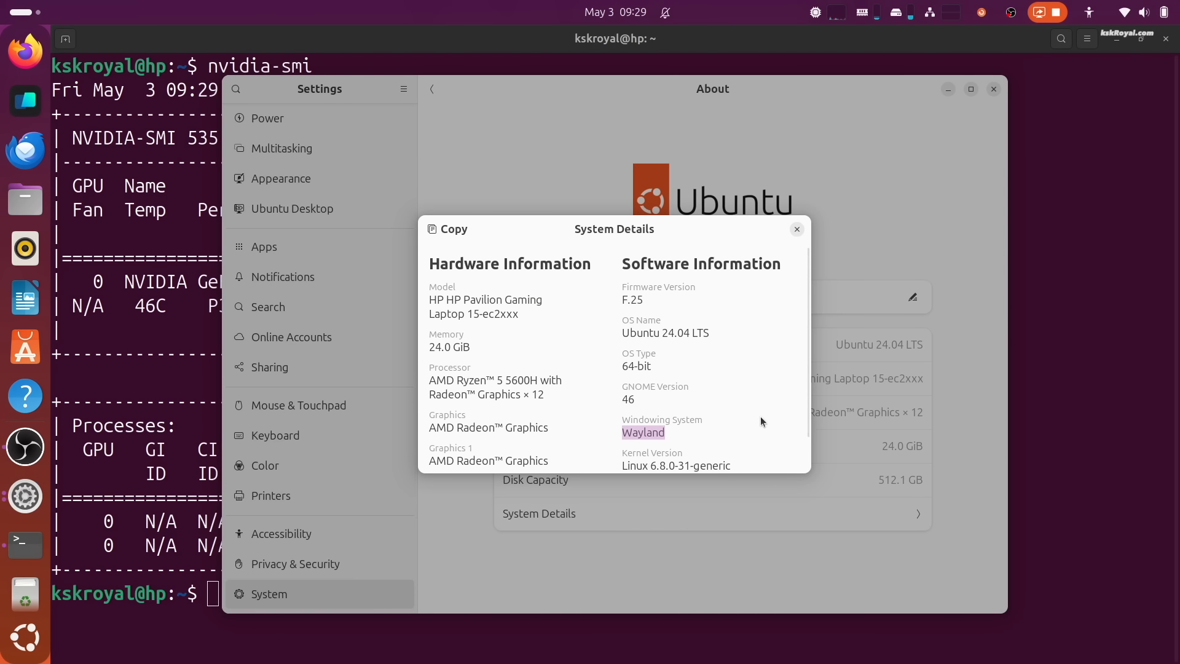
pyautogui.scroll(-2, 761, 415)
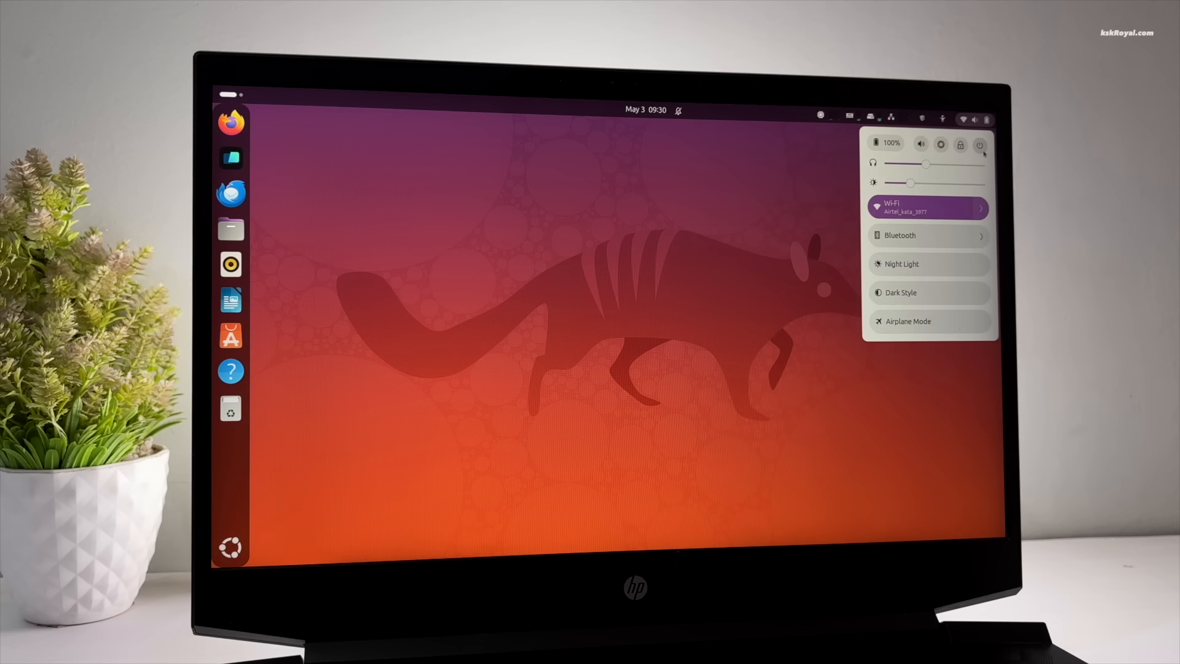
# Log out of the current desktop session and confirm the logout.
pyautogui.click(980, 144)
pyautogui.click(954, 252)
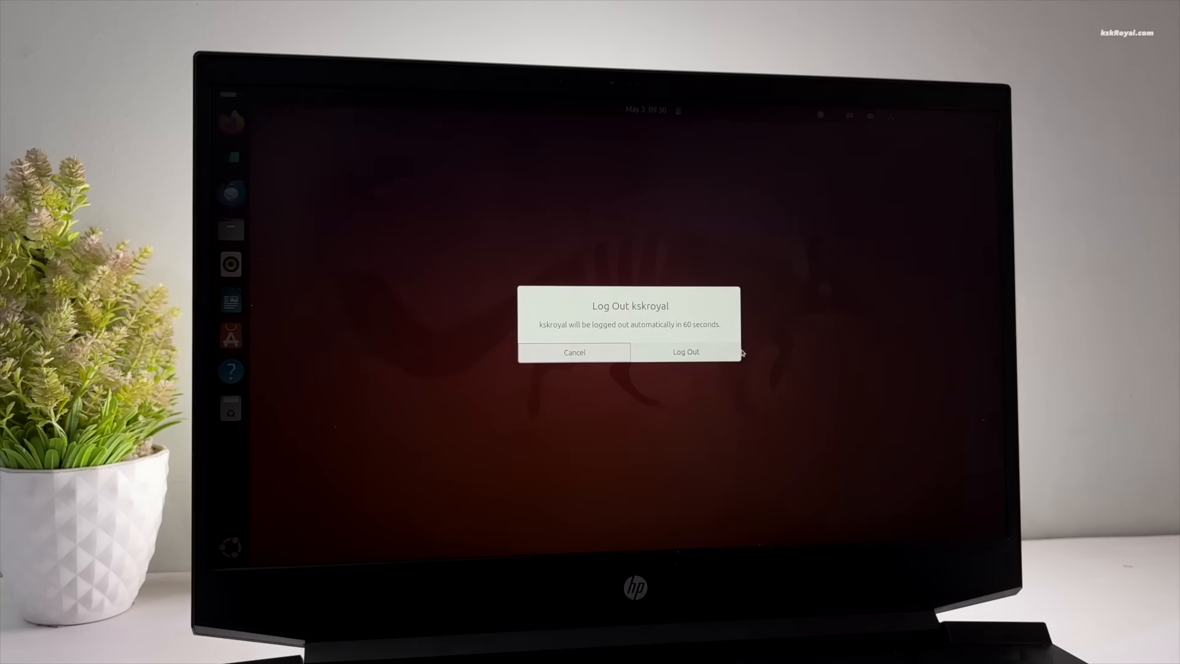
pyautogui.click(713, 356)
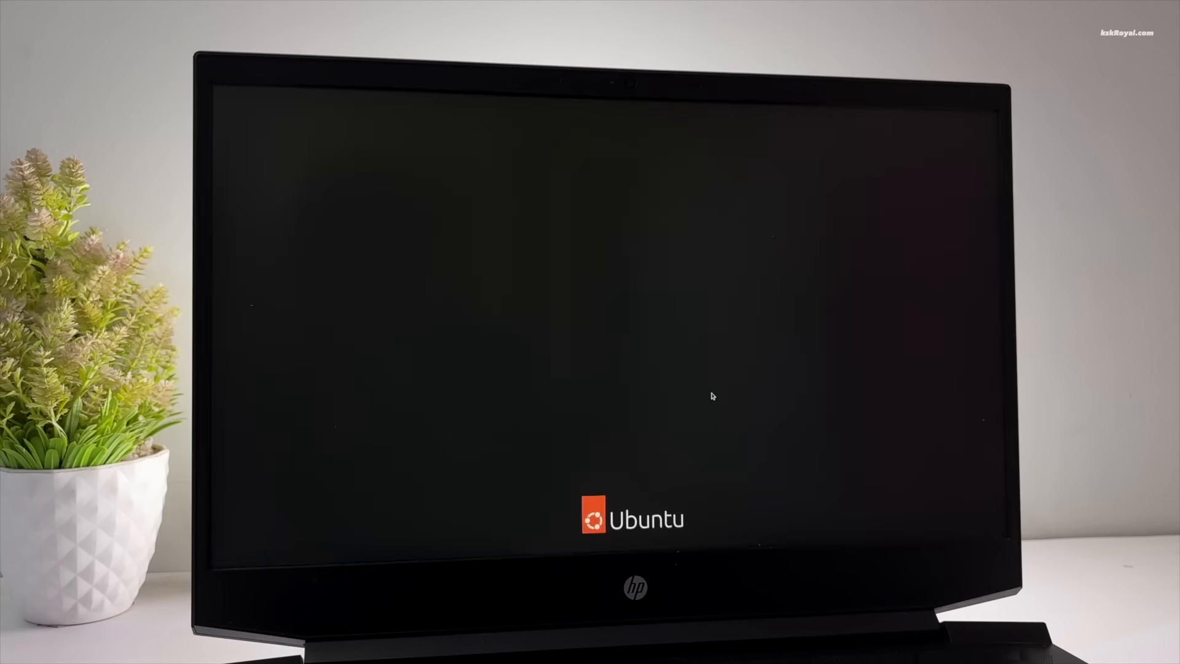
# Select the user on the login screen, choose the Ubuntu session instead of Ubuntu on Wayland, and log in with the account password.
pyautogui.click(675, 307)
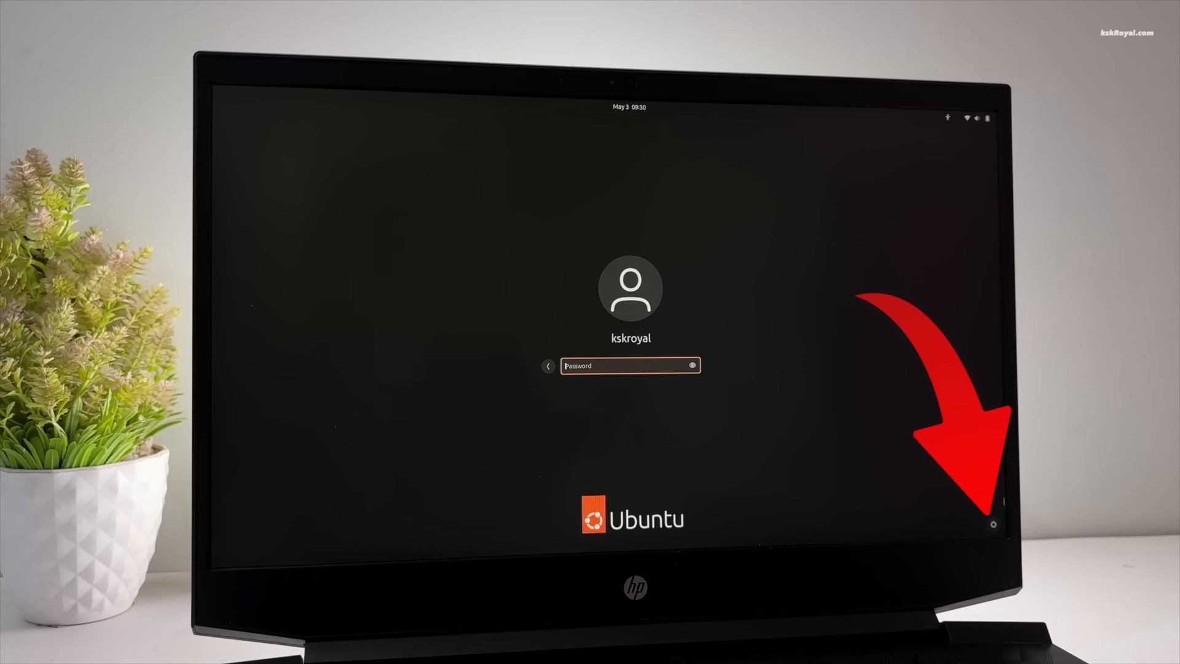
pyautogui.click(994, 525)
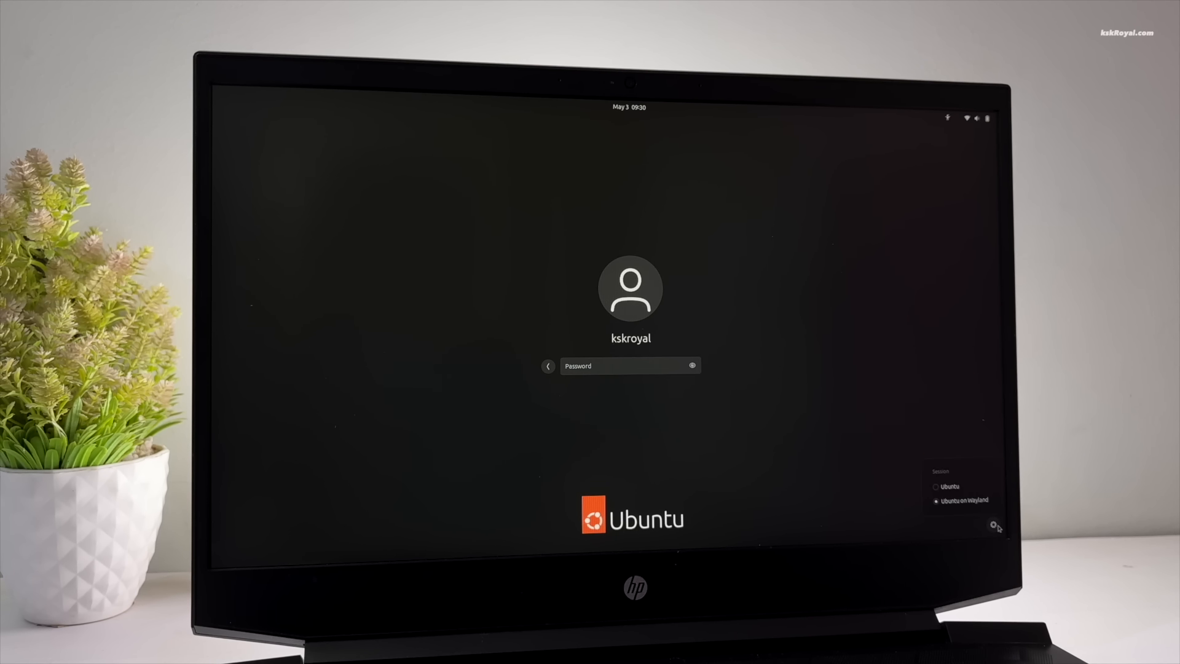
pyautogui.click(984, 491)
pyautogui.press('Return')
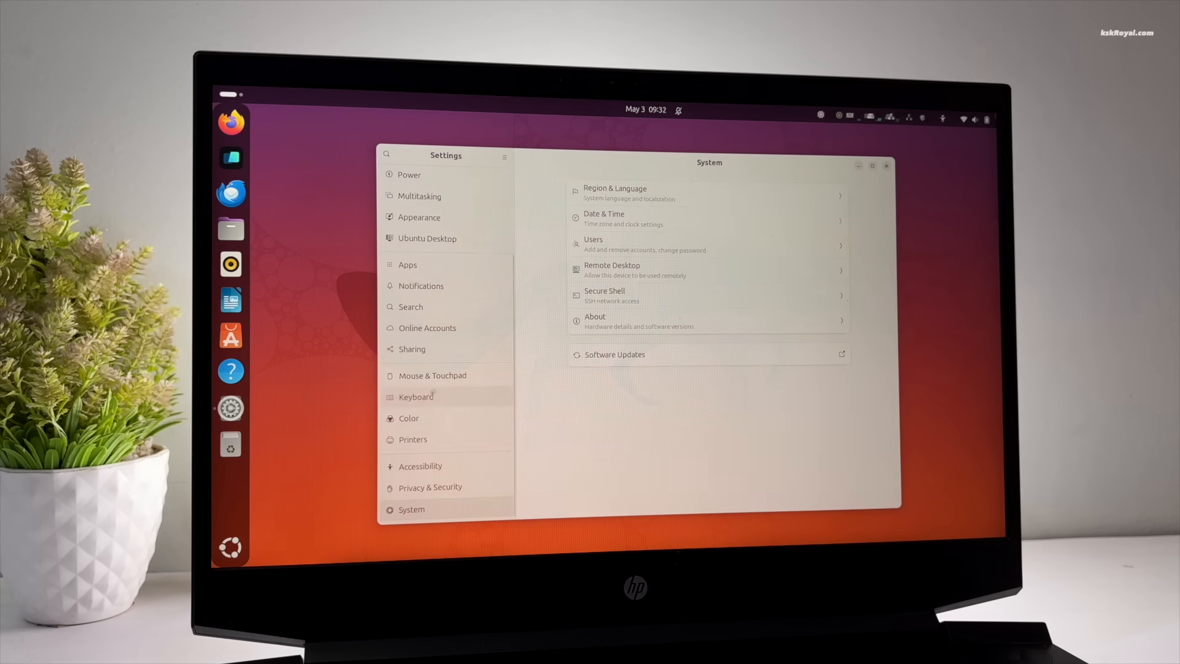
# Open System Details from the About page in Settings and check the windowing system of the new session.
pyautogui.click(646, 329)
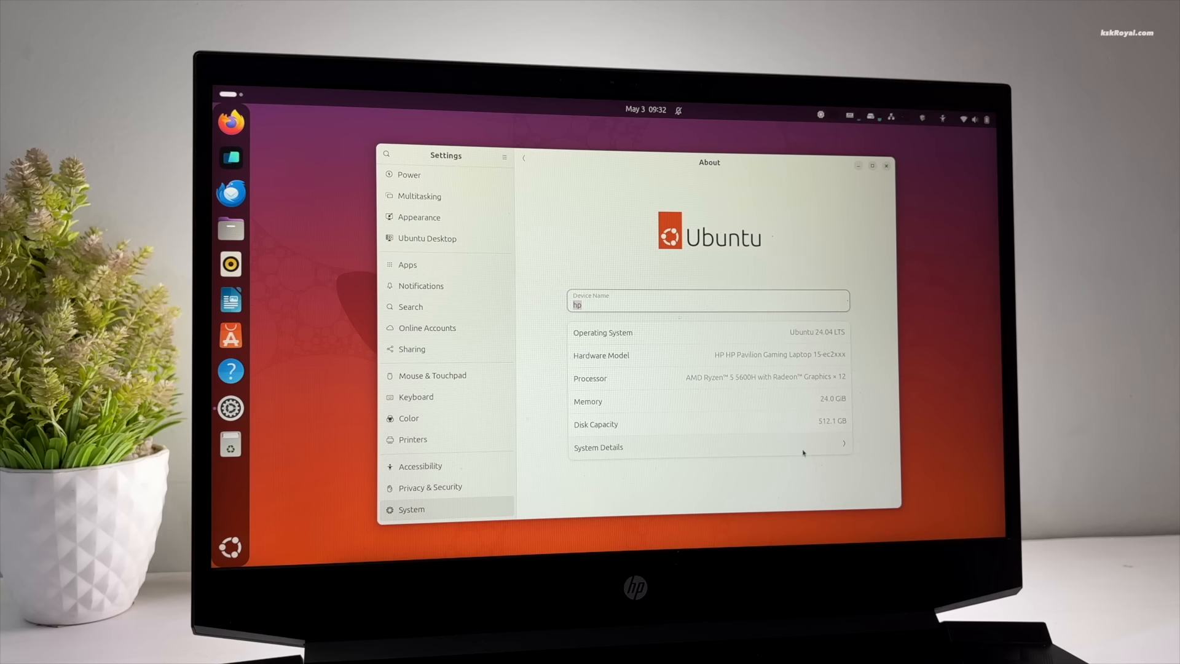
pyautogui.click(801, 452)
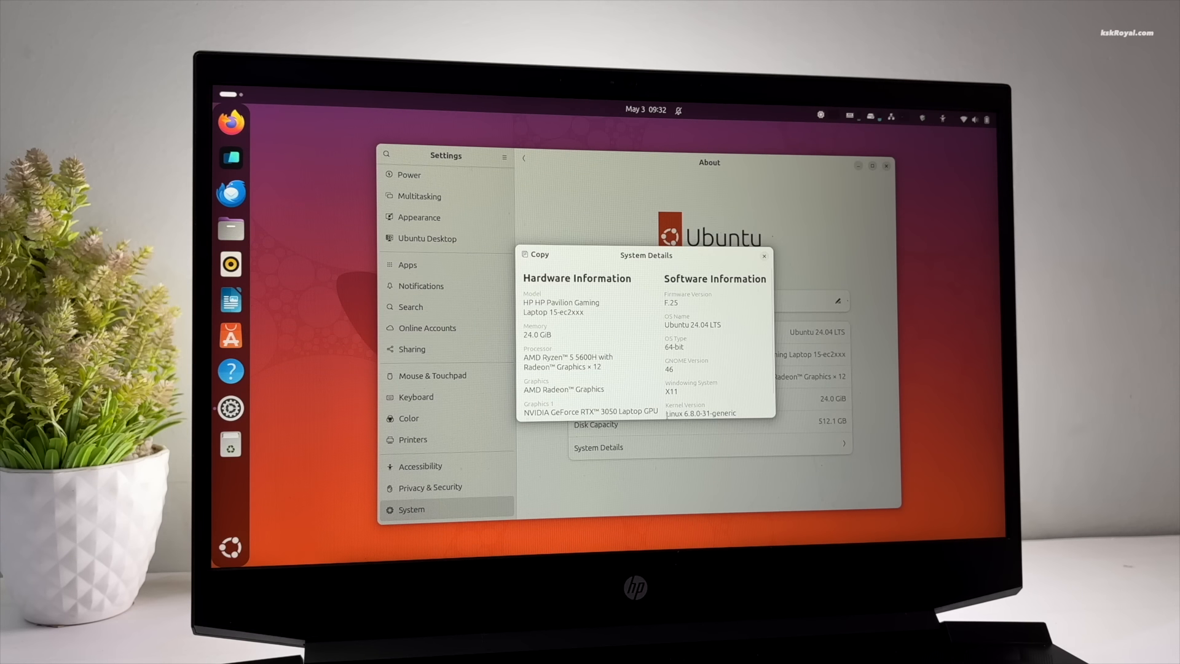
pyautogui.doubleClick(675, 398)
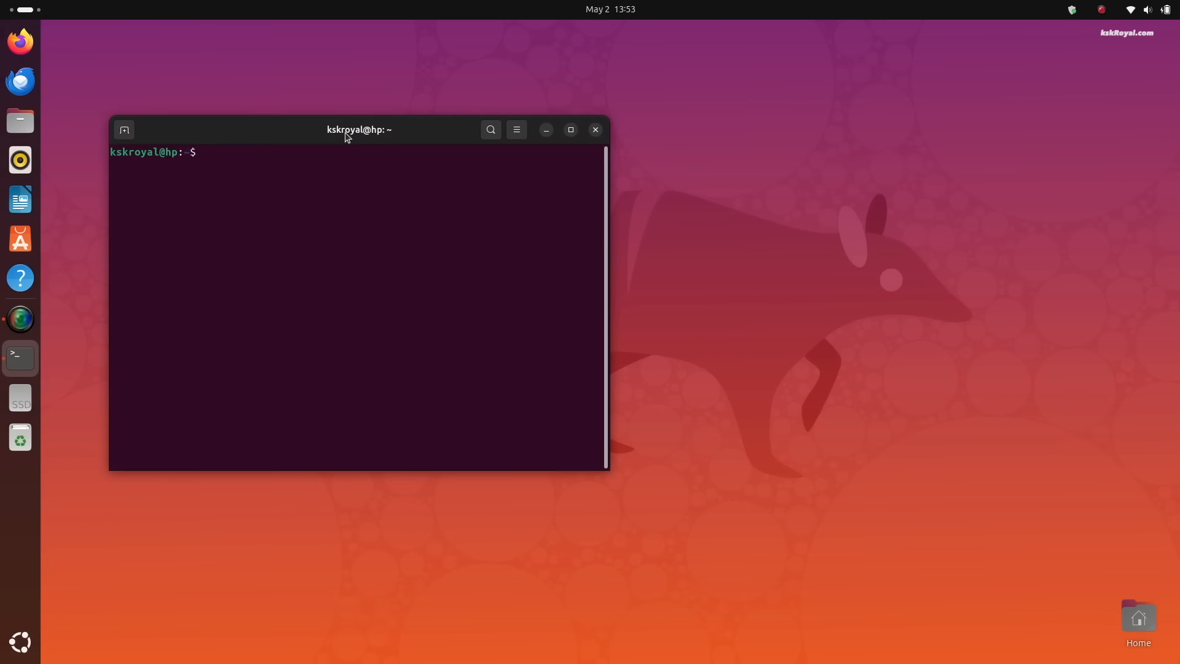
# Maximize the terminal and install cmus with sudo apt install, entering the account password and accepting the listed packages.
pyautogui.doubleClick(348, 132)
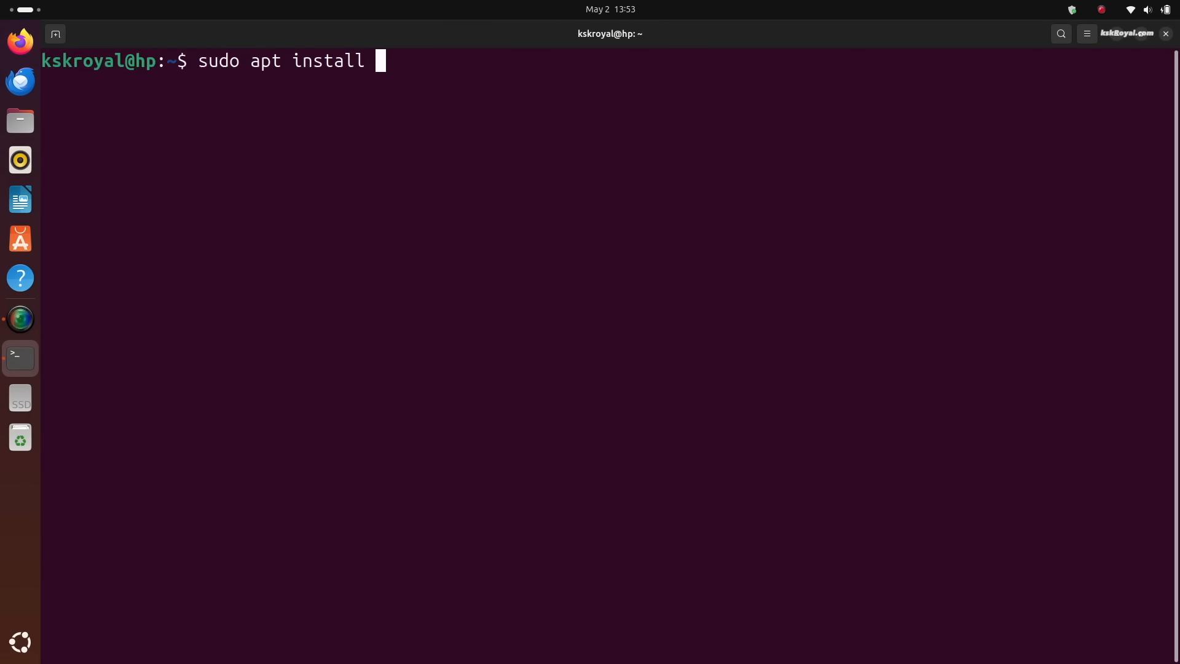
pyautogui.write('cmus')
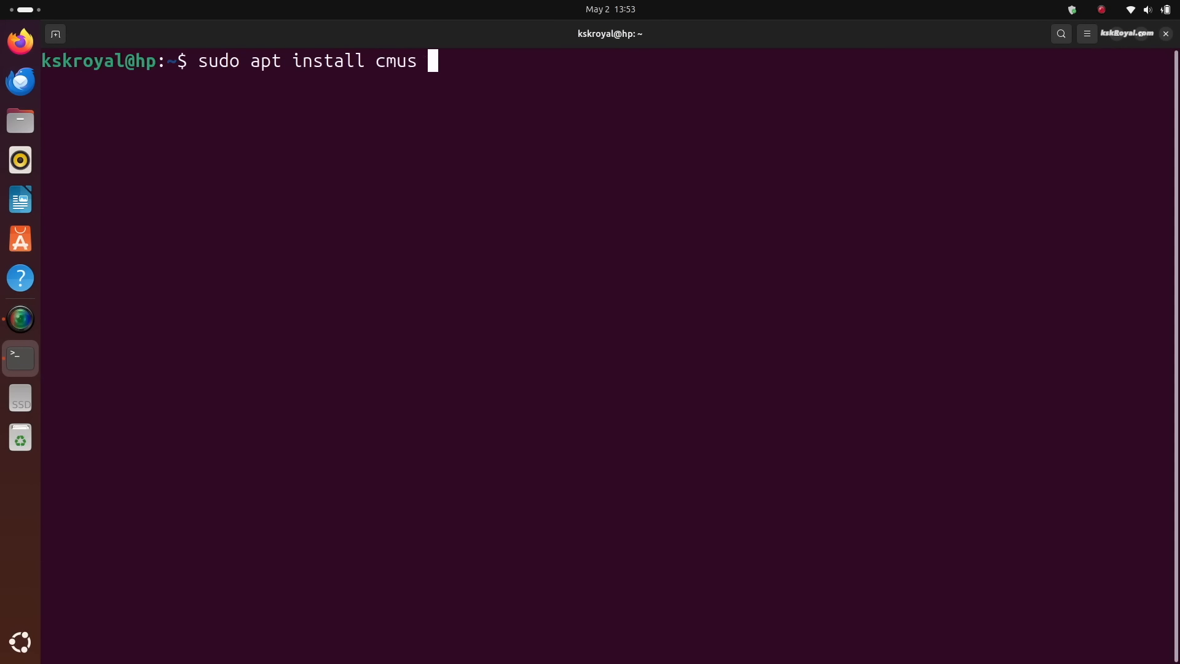
pyautogui.press('Return')
pyautogui.press('Return')
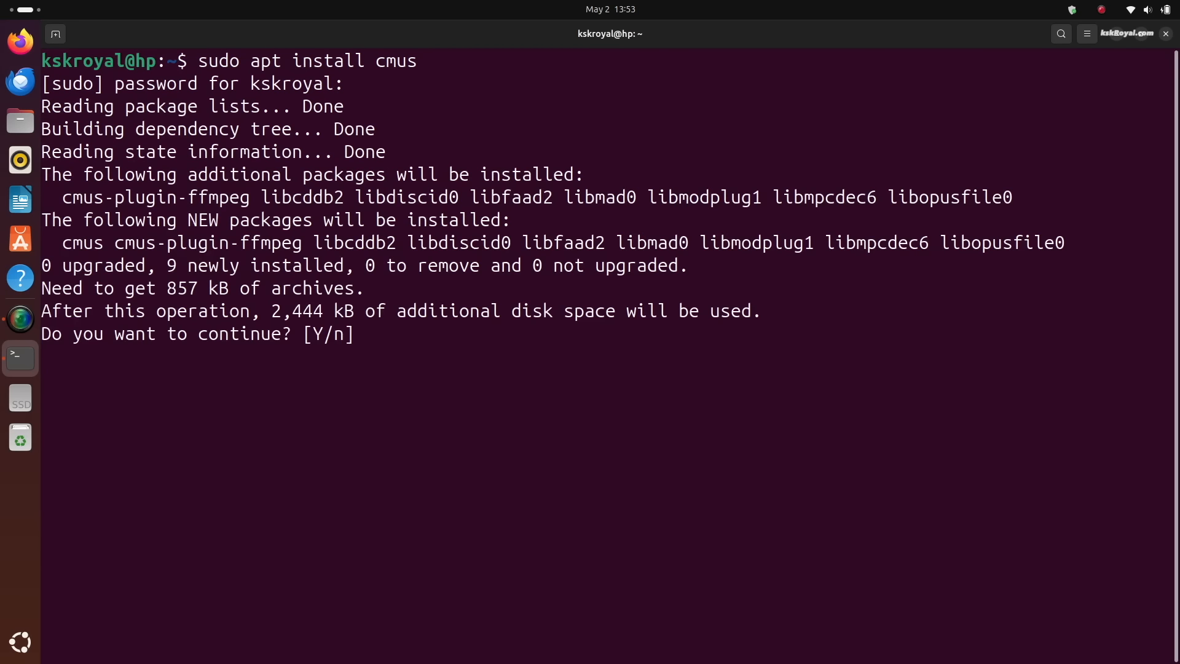
pyautogui.moveTo(74, 188); pyautogui.dragTo(551, 335)
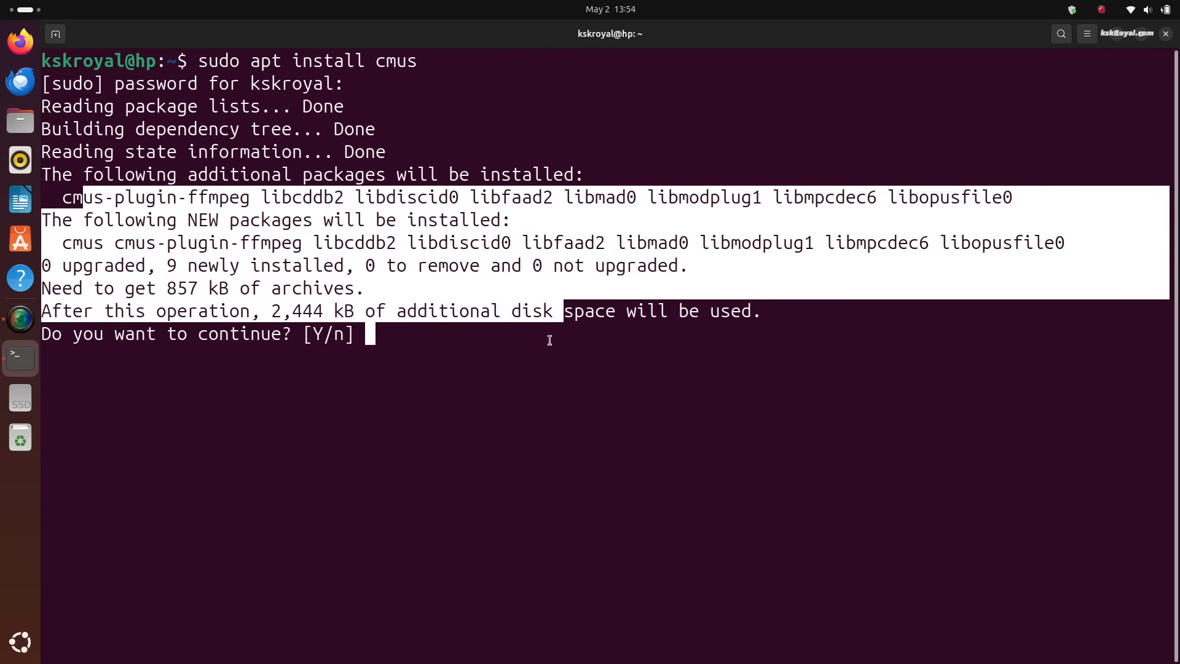
pyautogui.press('Return')
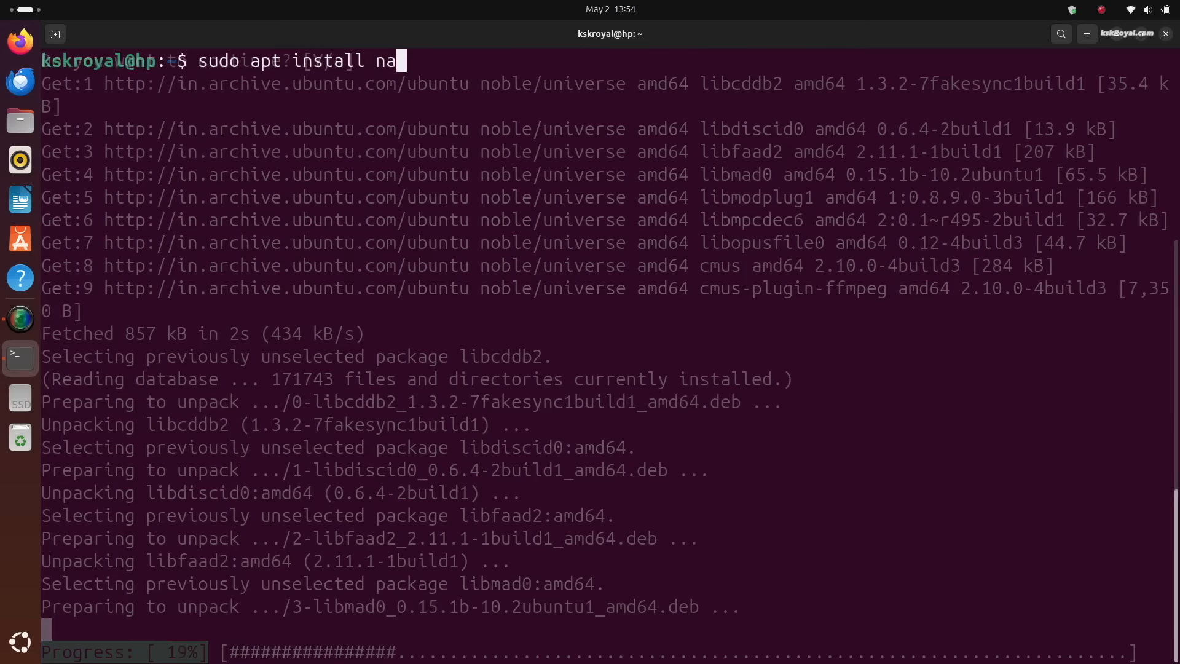
# Install nala with sudo apt install and confirm the installation.
pyautogui.write('la')
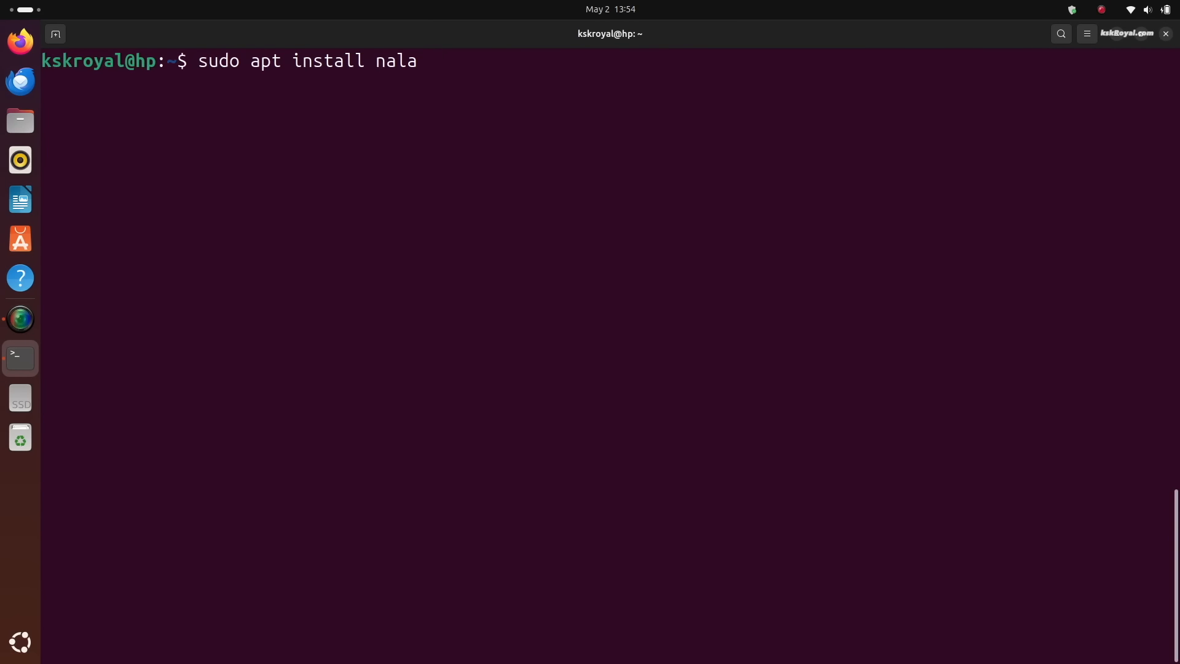
pyautogui.press('Return')
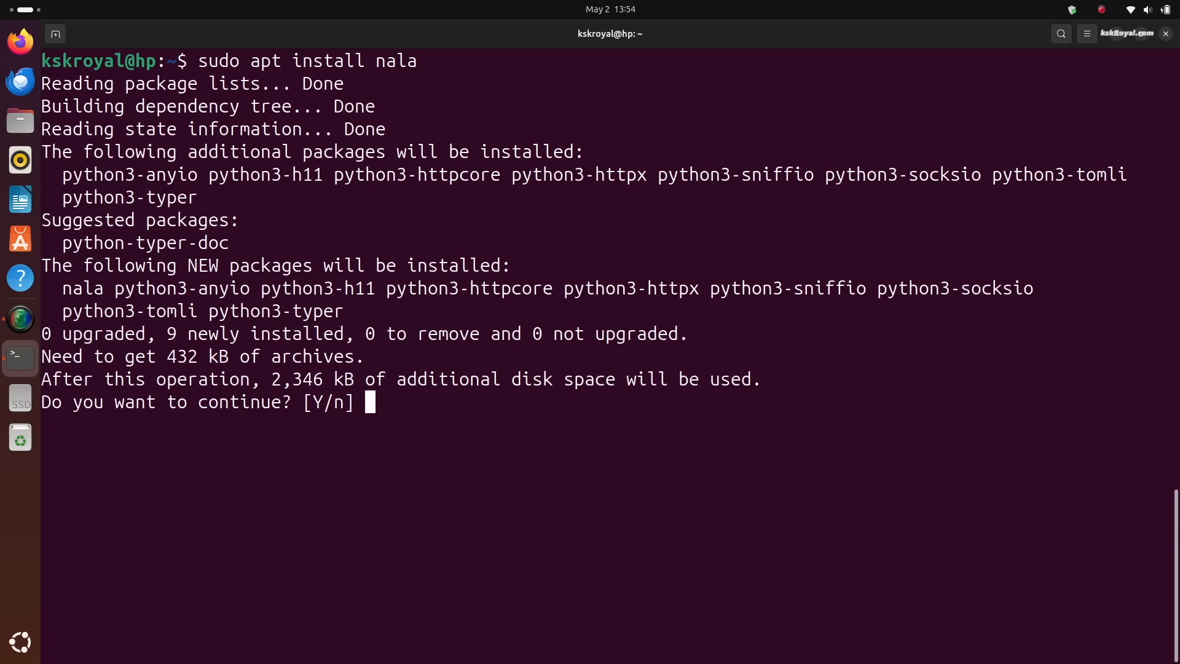
pyautogui.write('y')
pyautogui.press('Return')
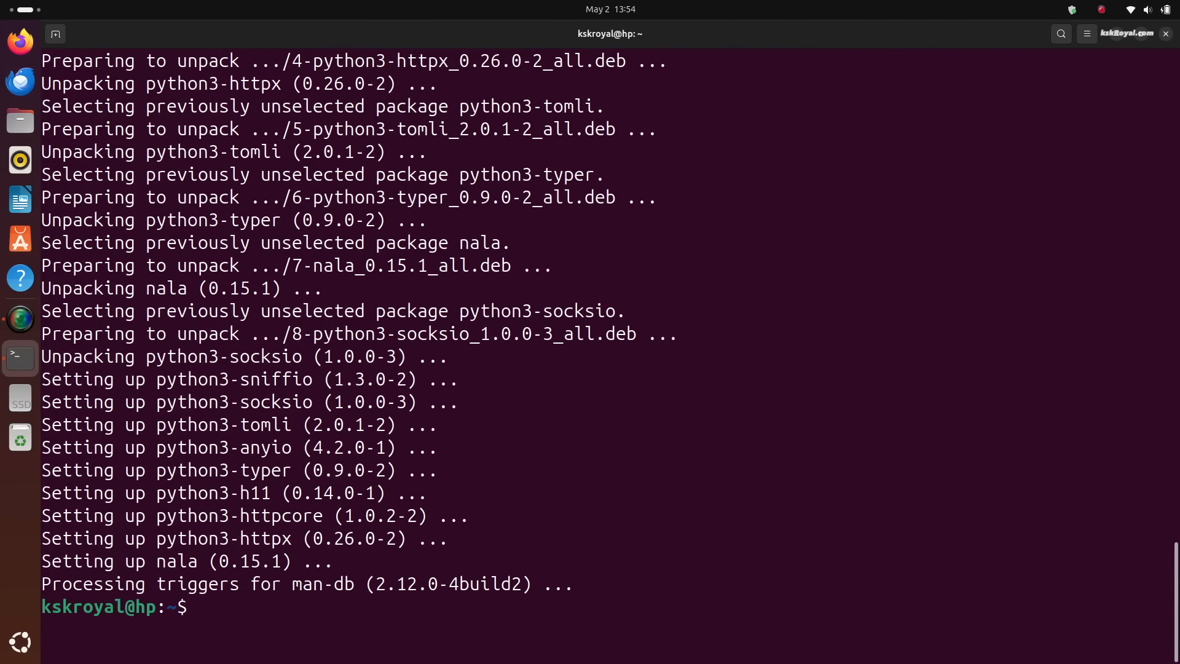
# Clear the terminal and install neofetch and htop with sudo nala install, reviewing the installing and suggested package lists before confirming.
pyautogui.hotkey('ctrl', 'l')
pyautogui.write('sudo nala install neofet')
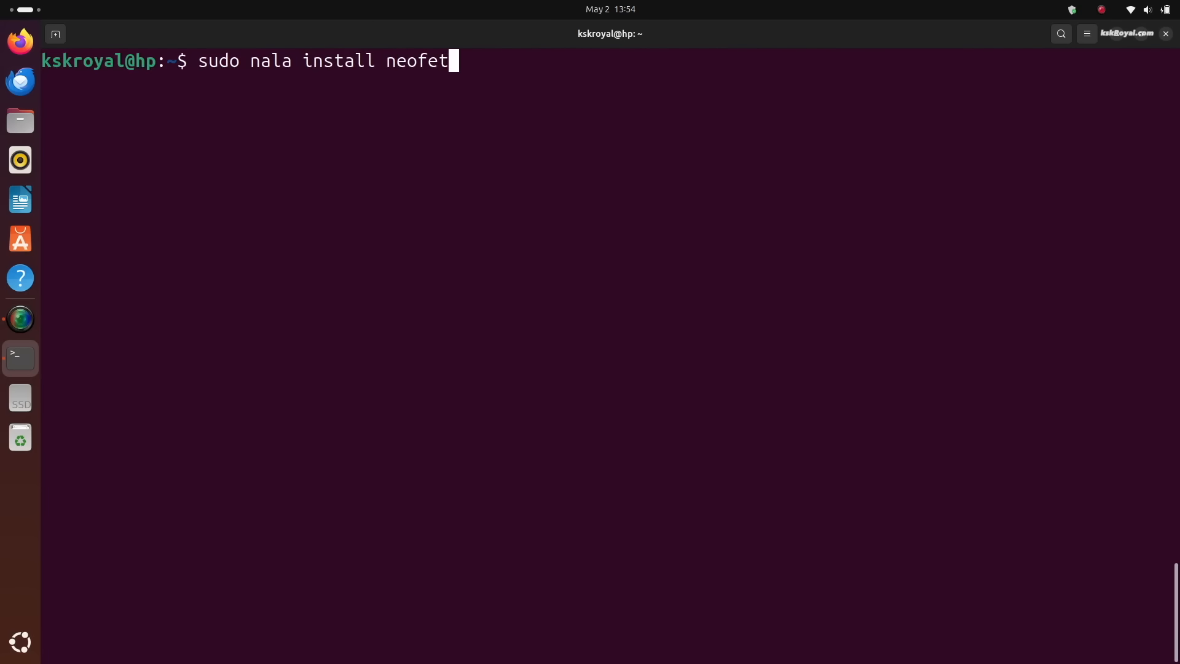
pyautogui.write('ch htop')
pyautogui.press('Return')
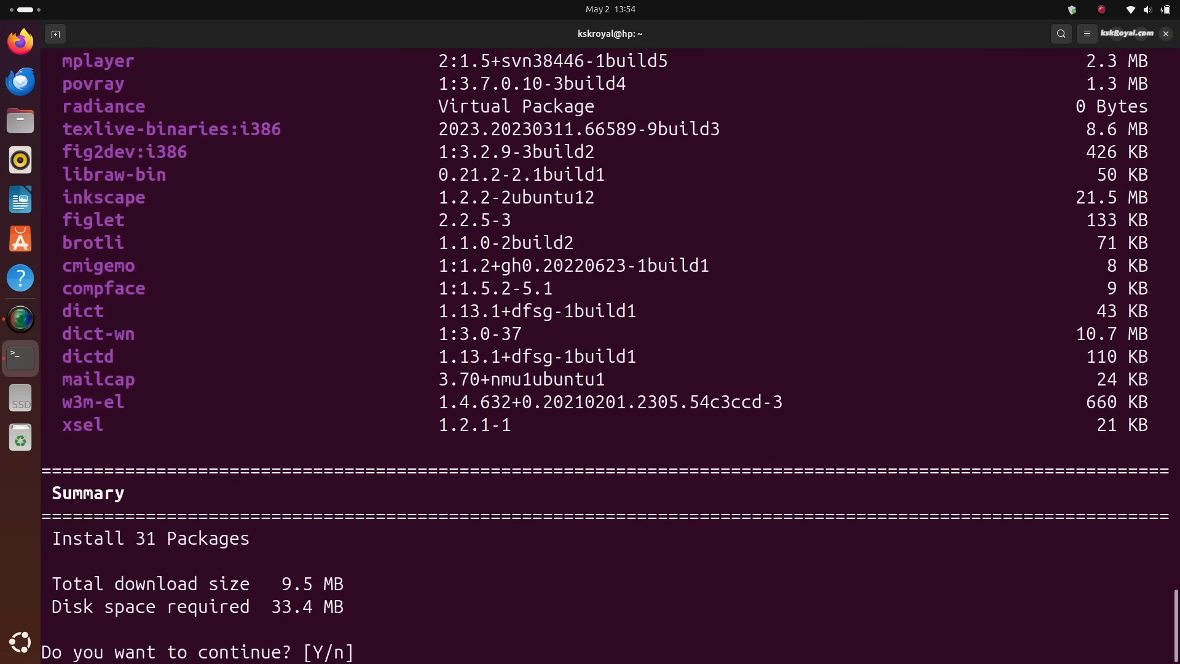
pyautogui.scroll(10, 592, 536)
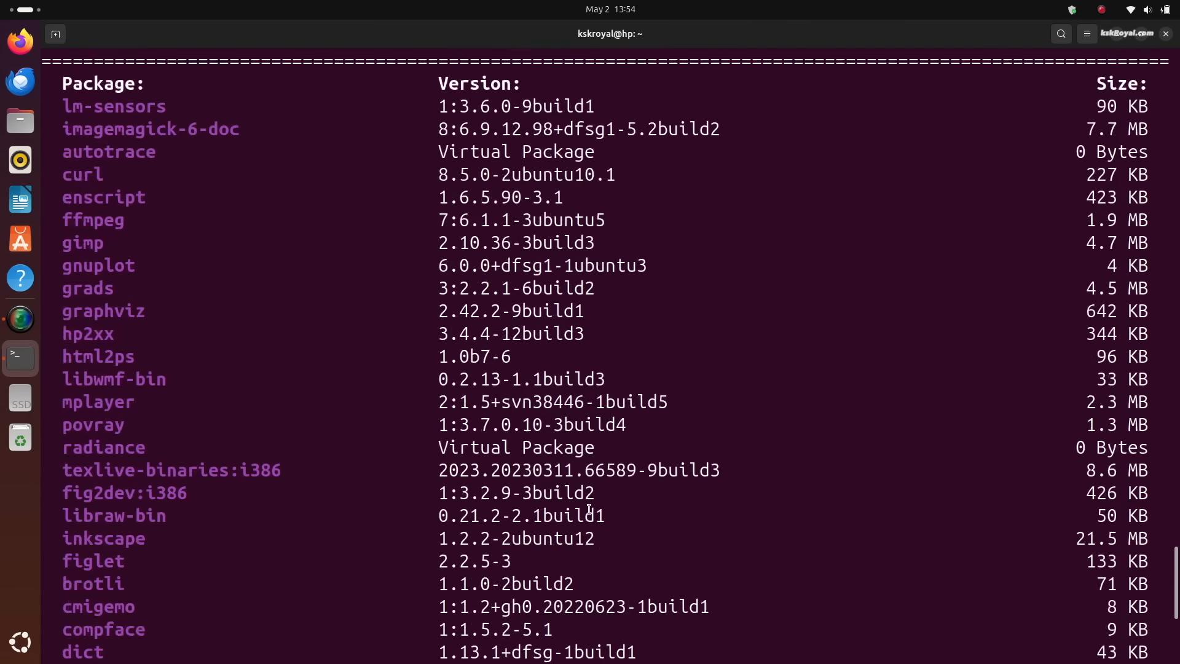
pyautogui.scroll(11, 581, 518)
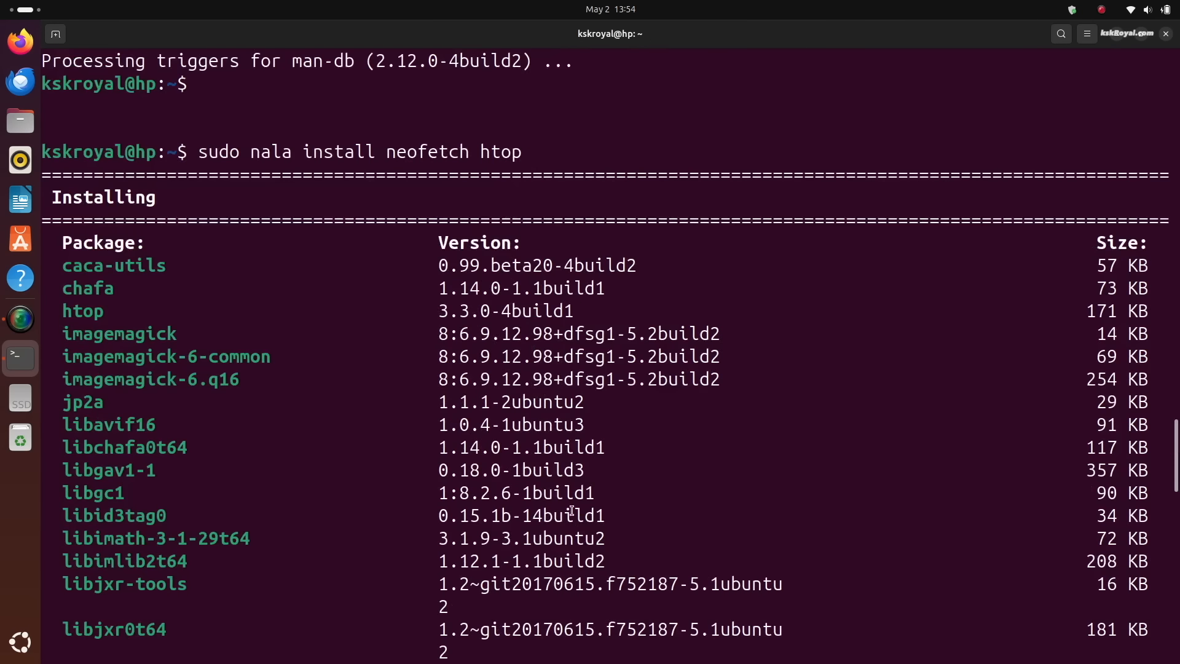
pyautogui.doubleClick(141, 203)
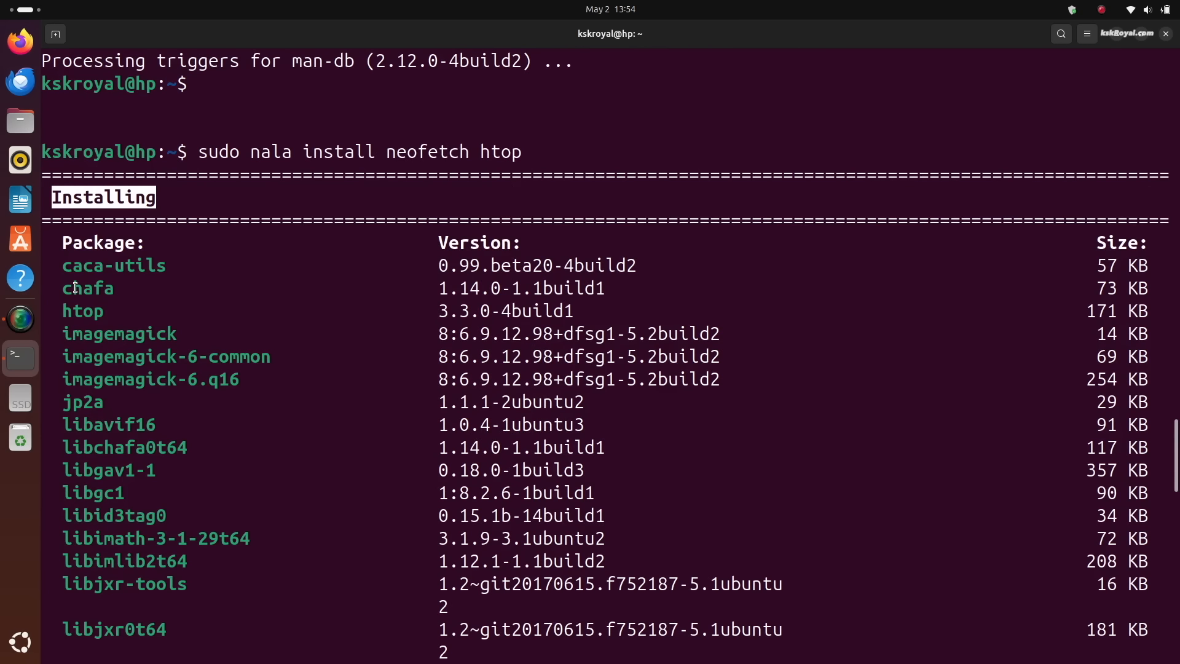
pyautogui.moveTo(74, 261); pyautogui.dragTo(746, 556)
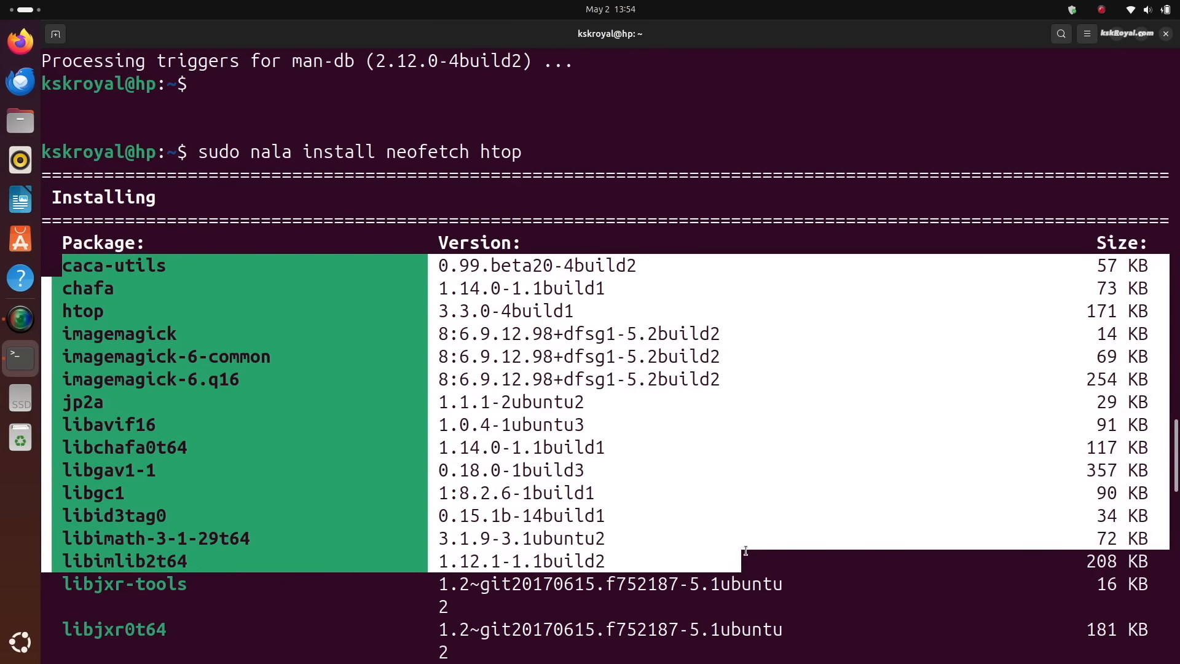
pyautogui.scroll(-1, 745, 554)
pyautogui.scroll(-11, 873, 543)
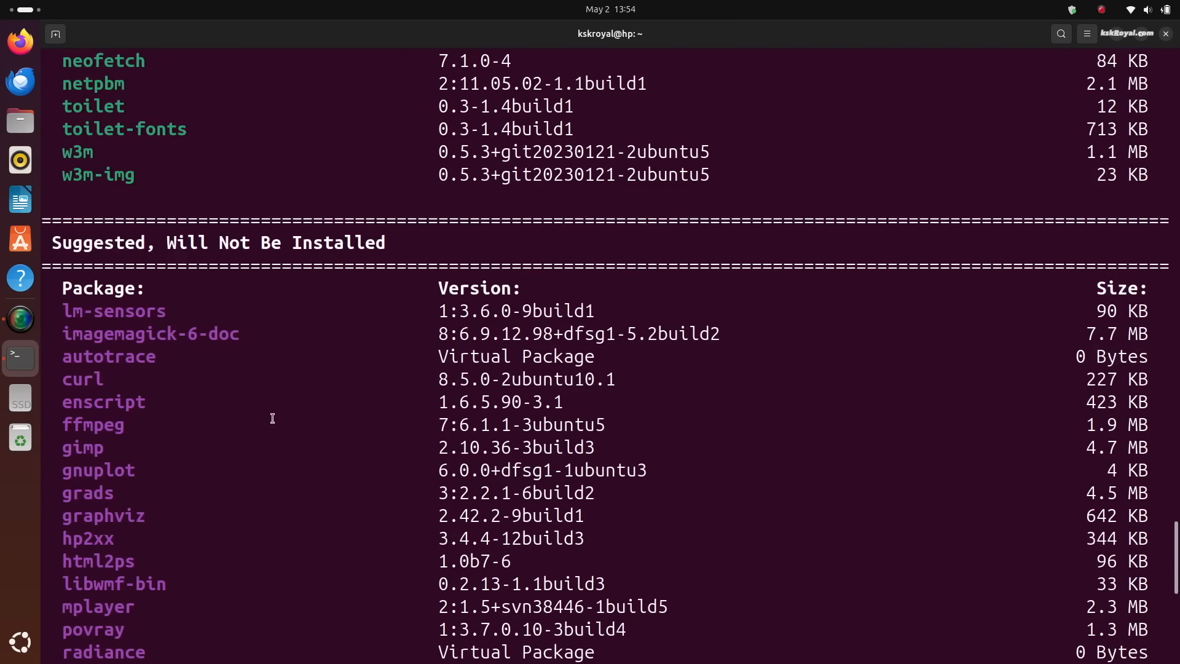
pyautogui.write('y')
pyautogui.press('Return')
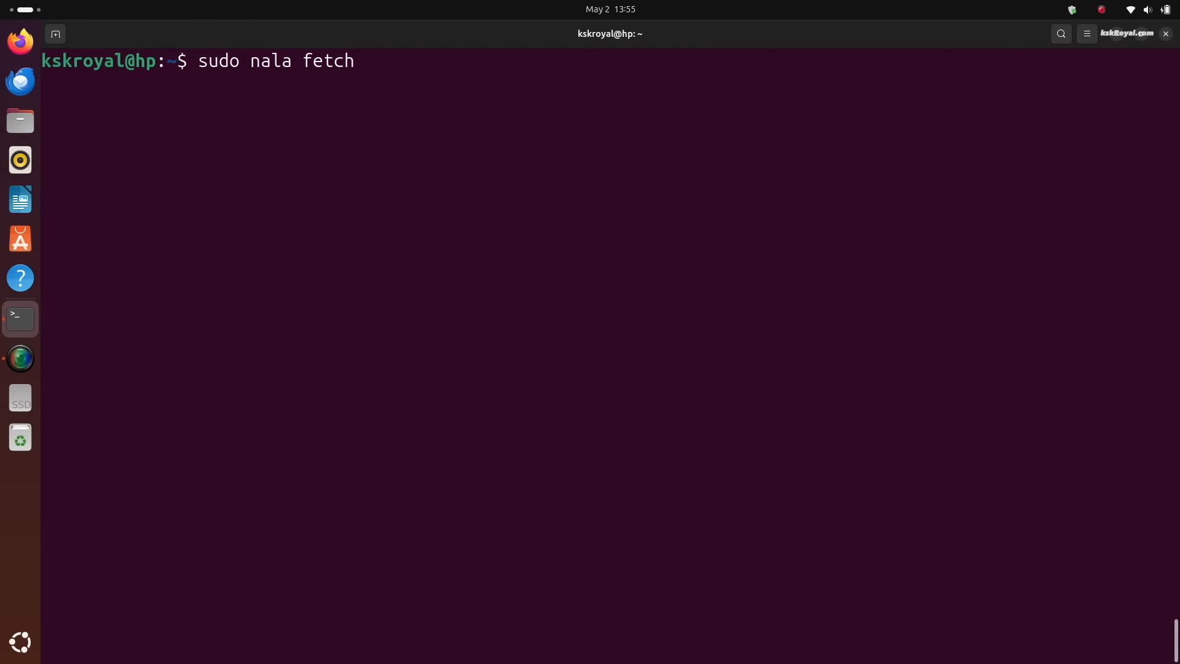
# Run sudo nala fetch, keep mirror 10 (mirror.cepatcloud.id) from the fastest mirrors list and accept the selection.
pyautogui.press('Return')
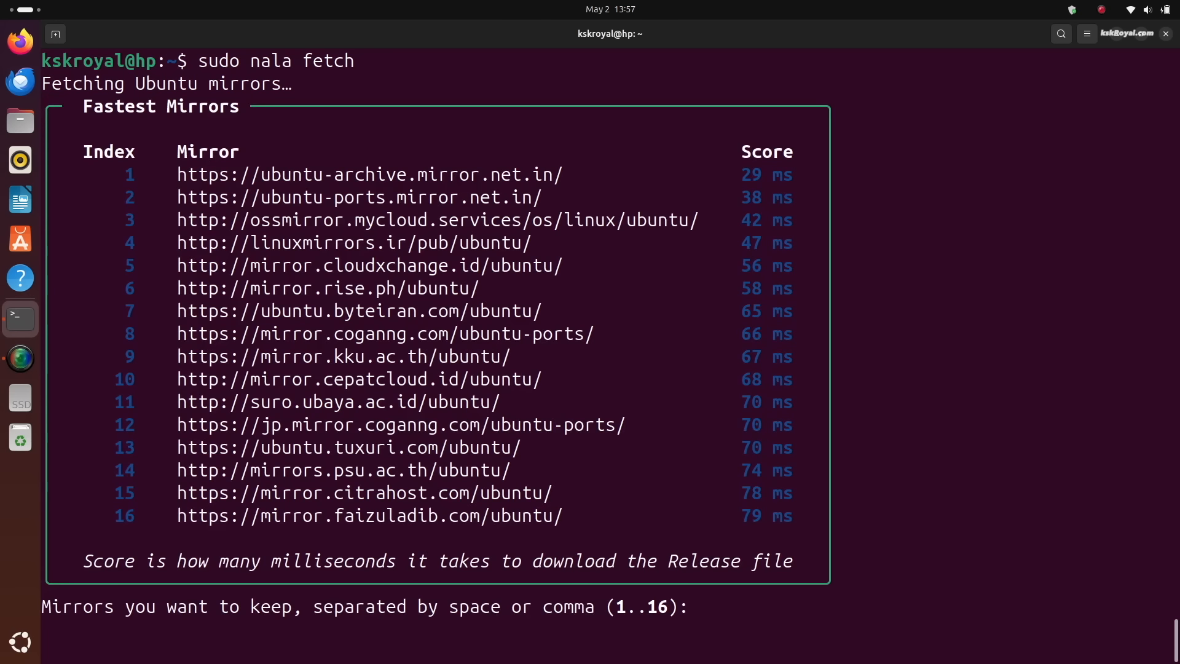
pyautogui.write('10')
pyautogui.press('Return')
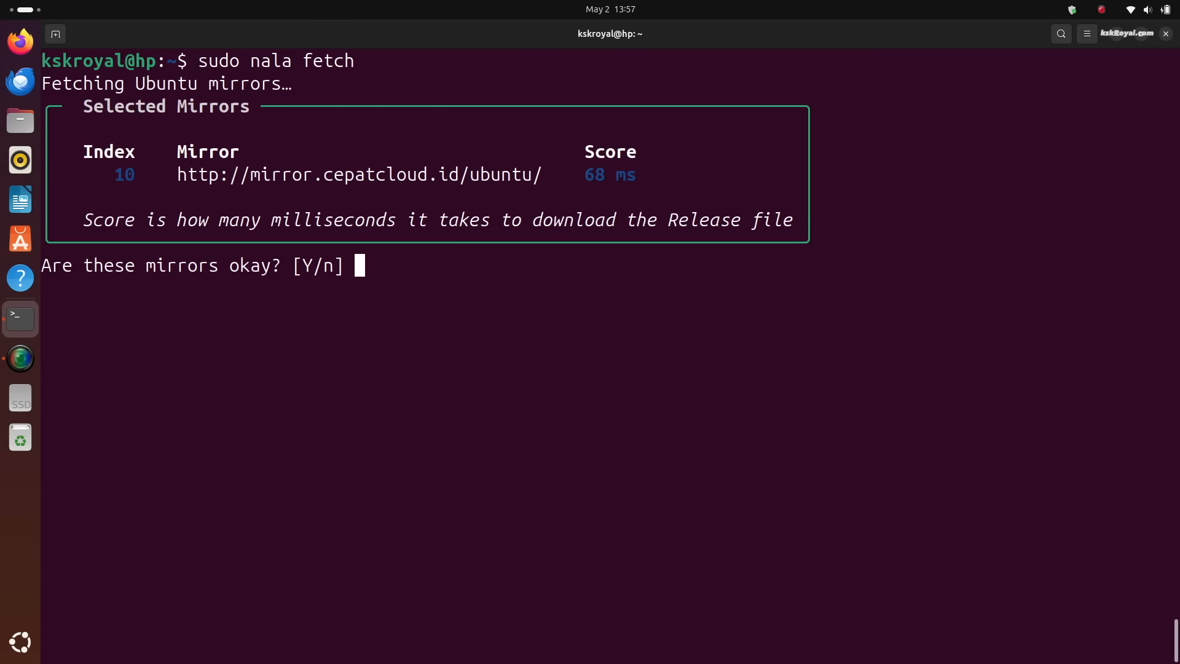
pyautogui.write('y')
pyautogui.press('Return')
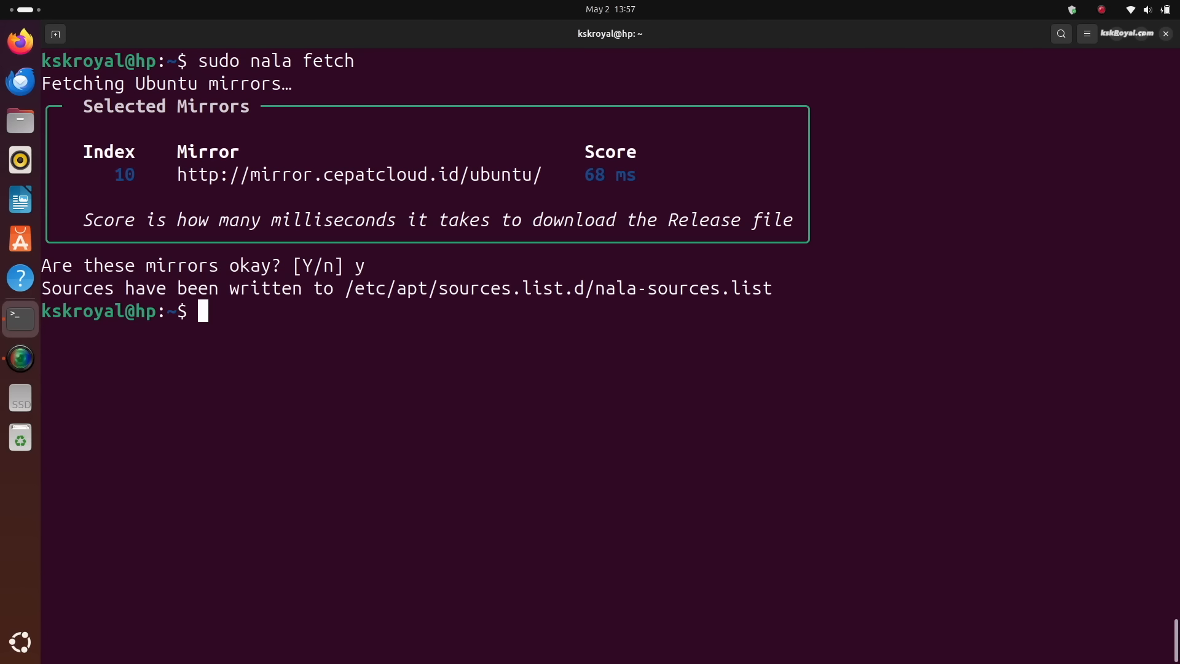
# Install mysql-server with sudo nala install and confirm the installation.
pyautogui.press('Return')
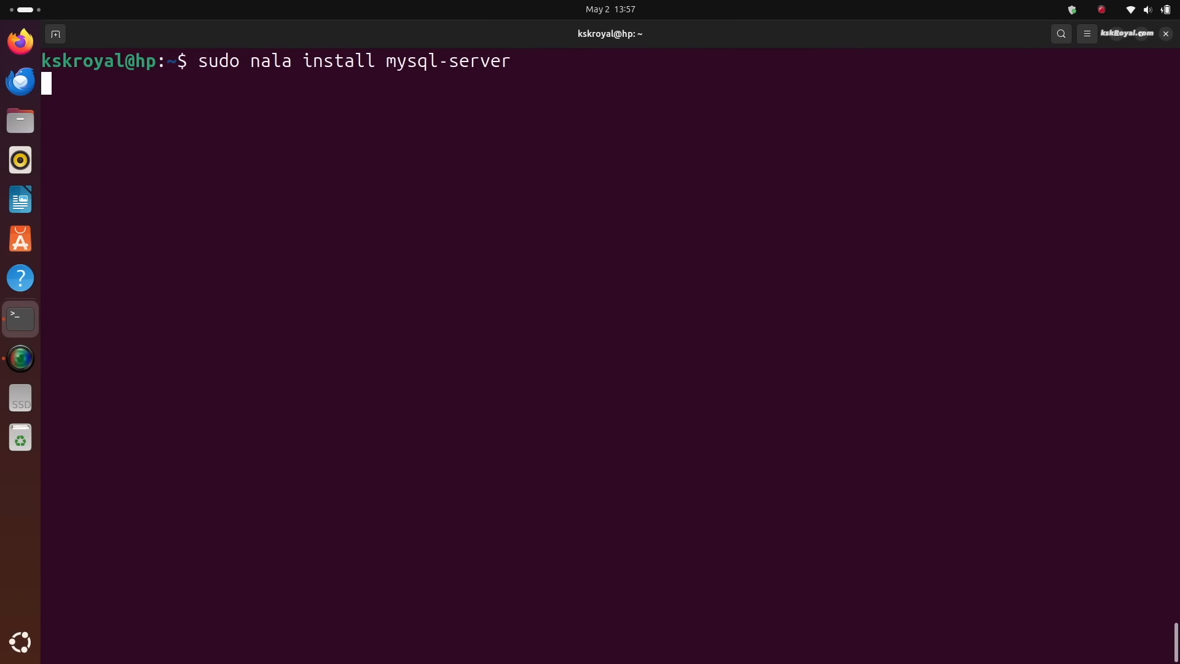
pyautogui.write('y')
pyautogui.press('Return')
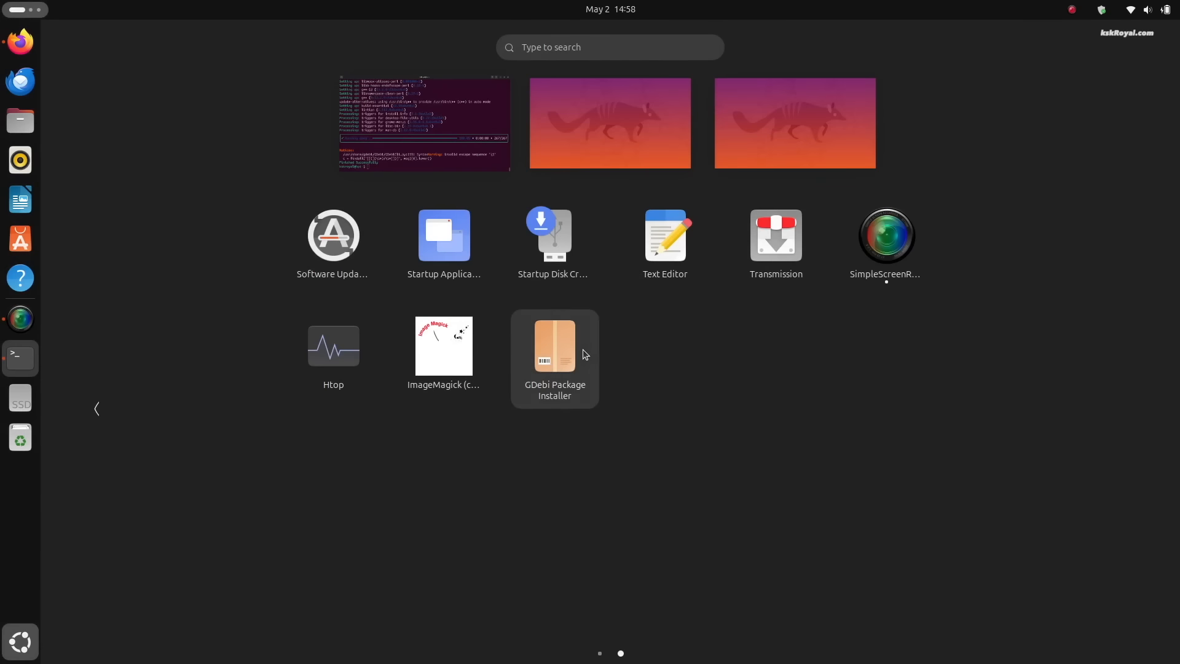
# Launch the GDebi Package Installer and move its empty window toward the middle of the desktop.
pyautogui.click(583, 349)
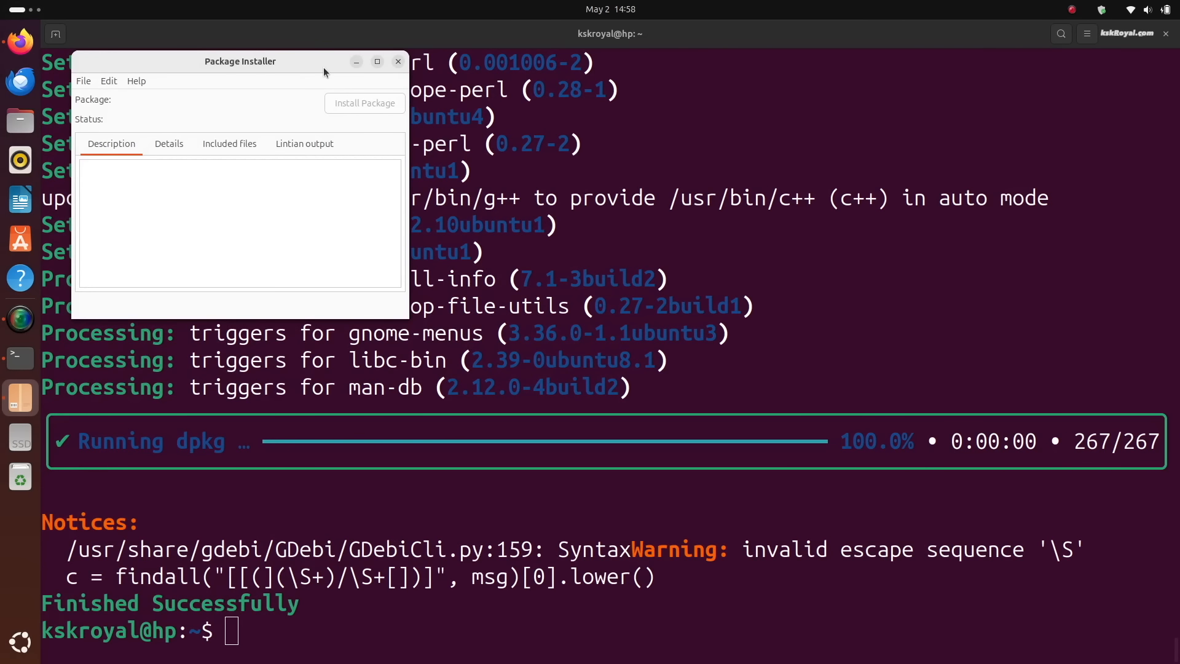
pyautogui.moveTo(324, 69); pyautogui.dragTo(619, 141)
pyautogui.click(1119, 37)
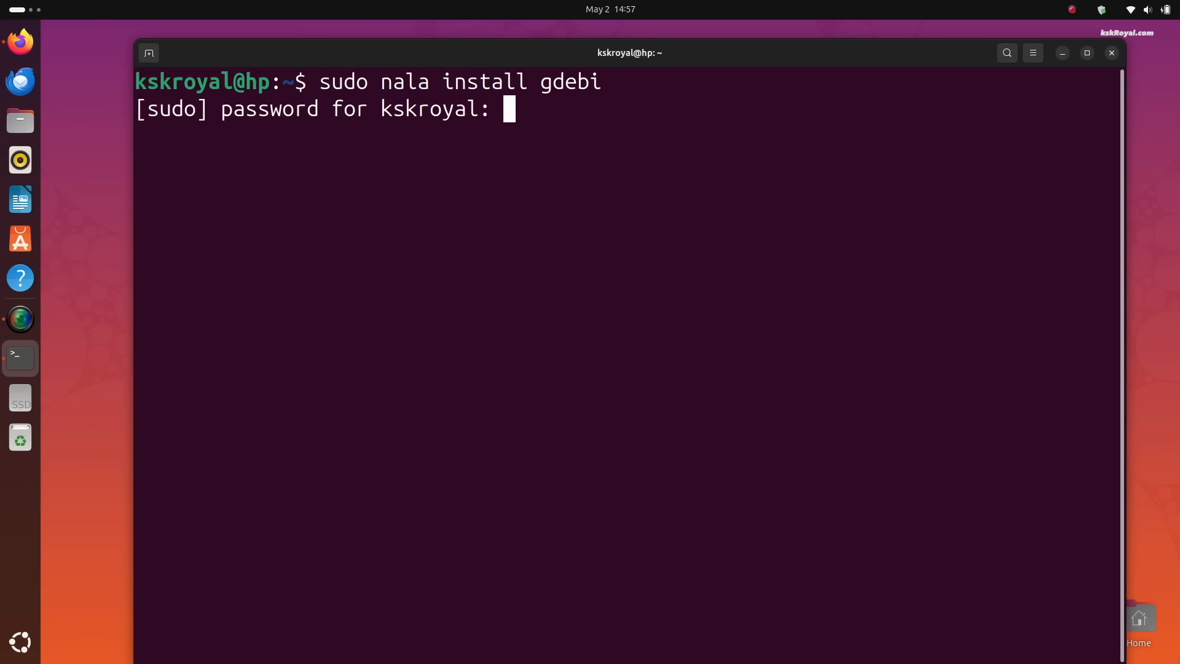
# Install gdebi with sudo nala install, submitting the account password, maximizing the terminal and confirming the installation.
pyautogui.press('Return')
pyautogui.doubleClick(595, 58)
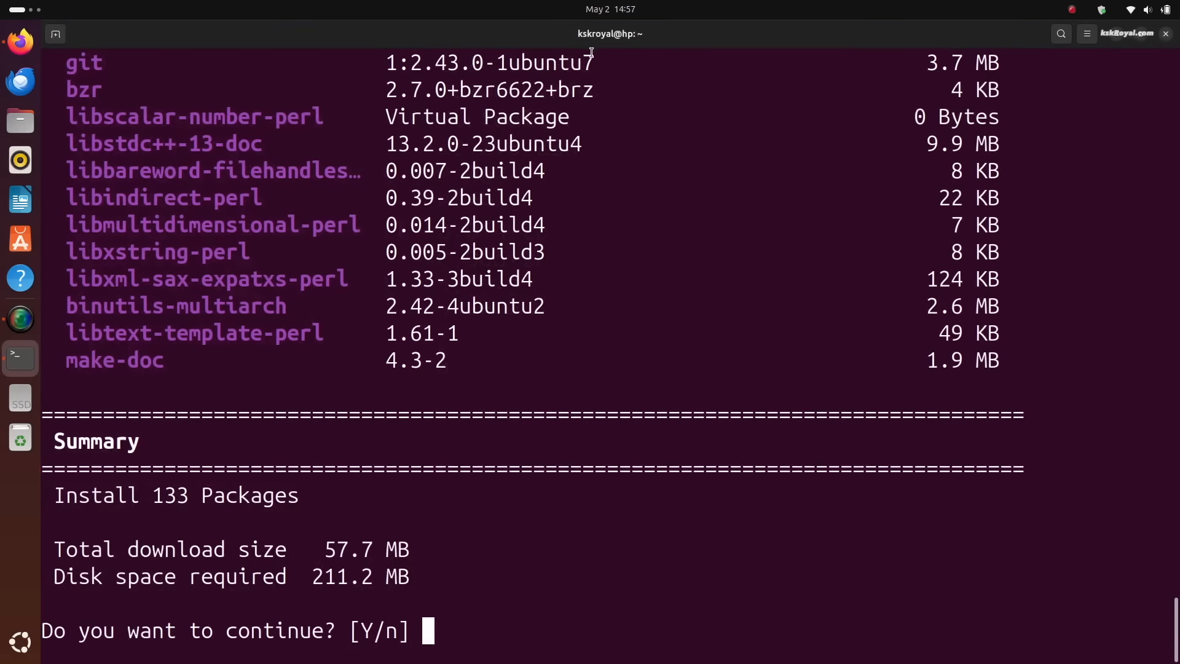
pyautogui.press('Return')
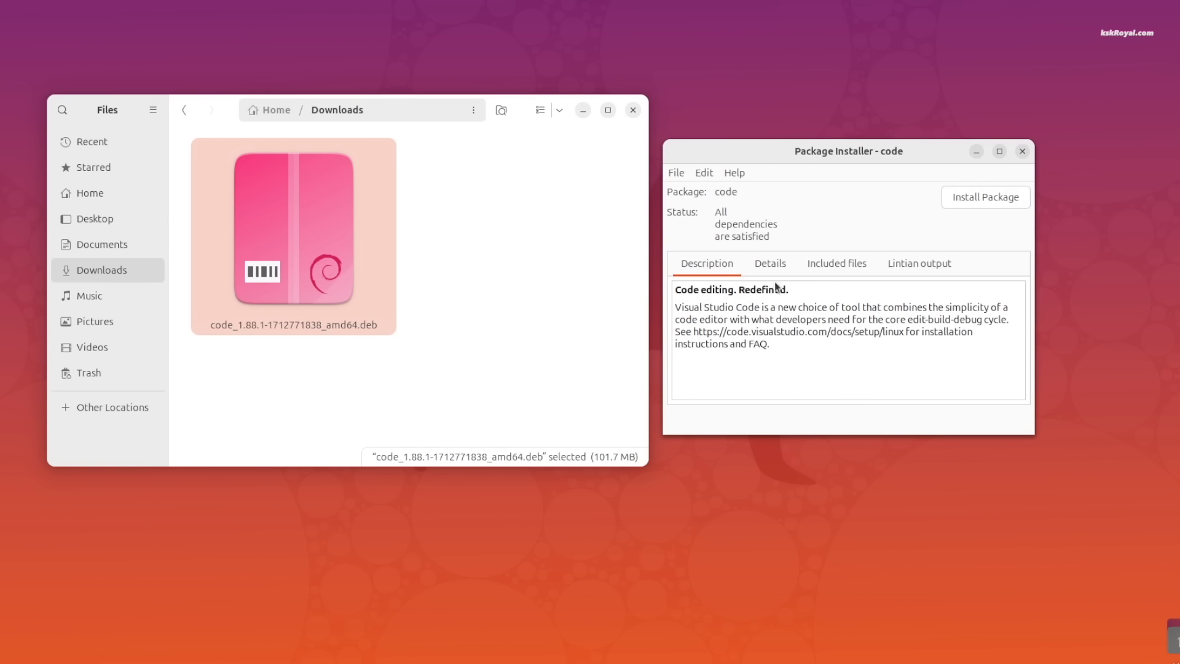
pyautogui.click(770, 263)
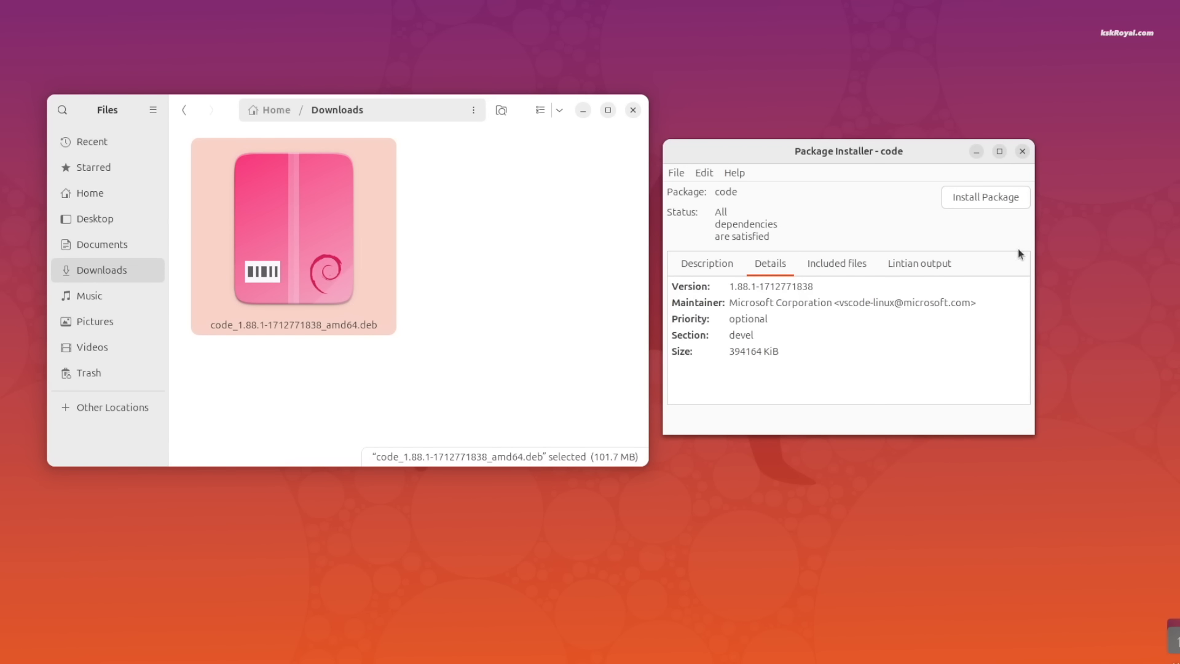
pyautogui.click(998, 204)
pyautogui.write('****')
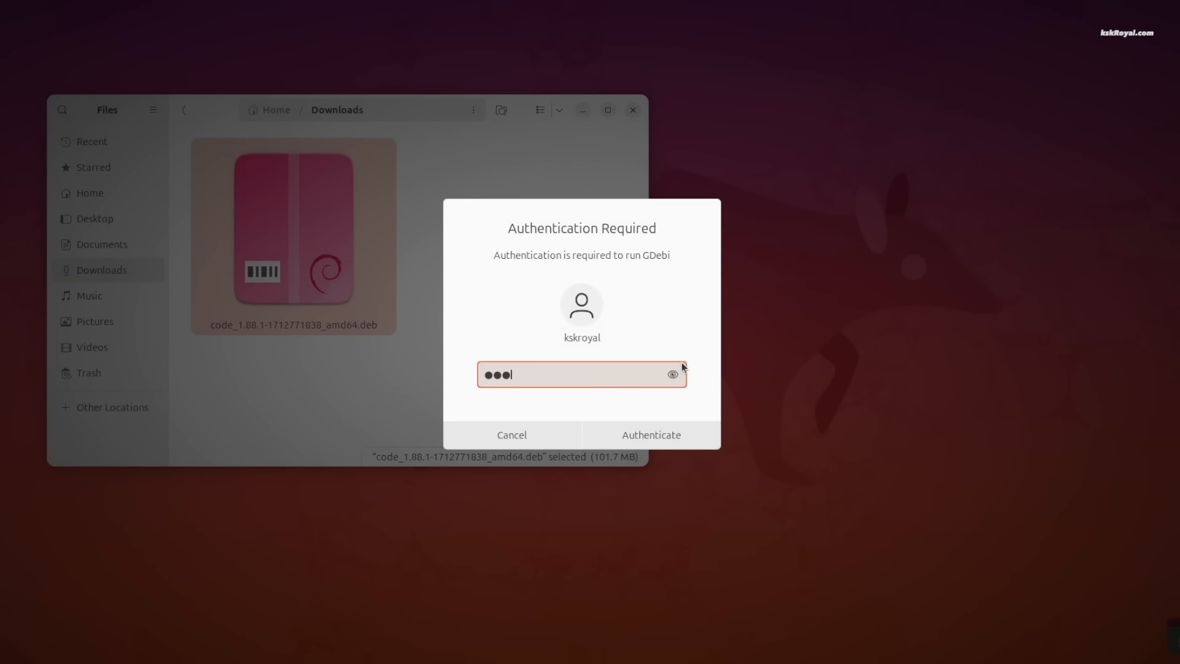
pyautogui.press('Return')
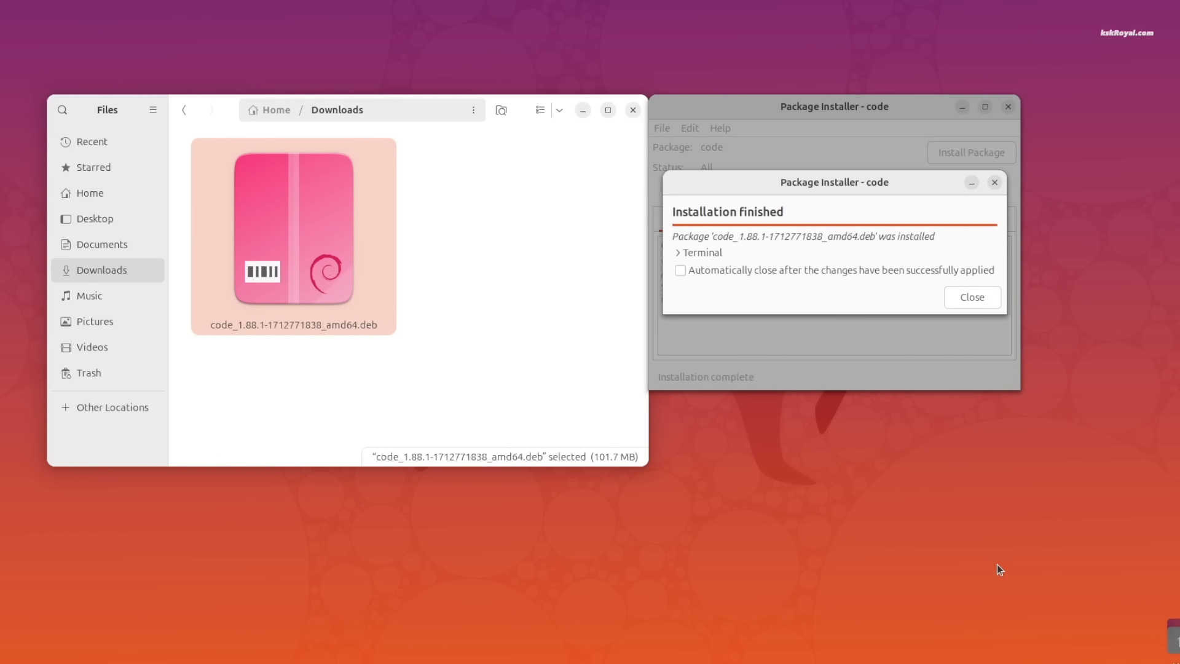
pyautogui.click(973, 297)
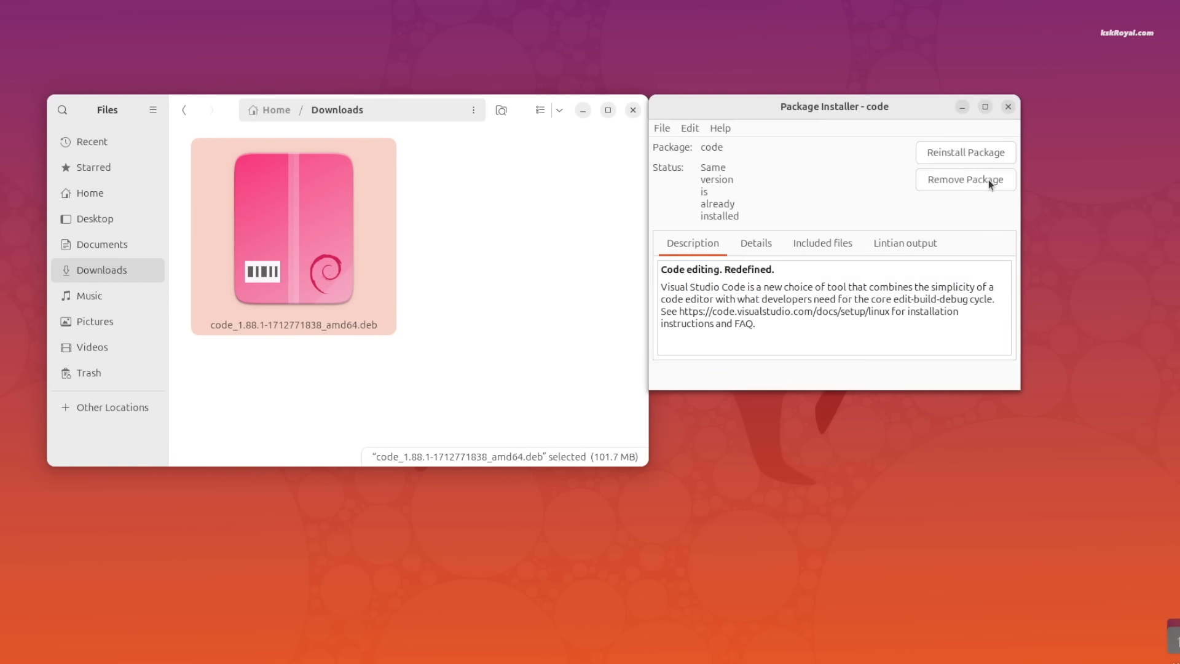
pyautogui.click(1008, 106)
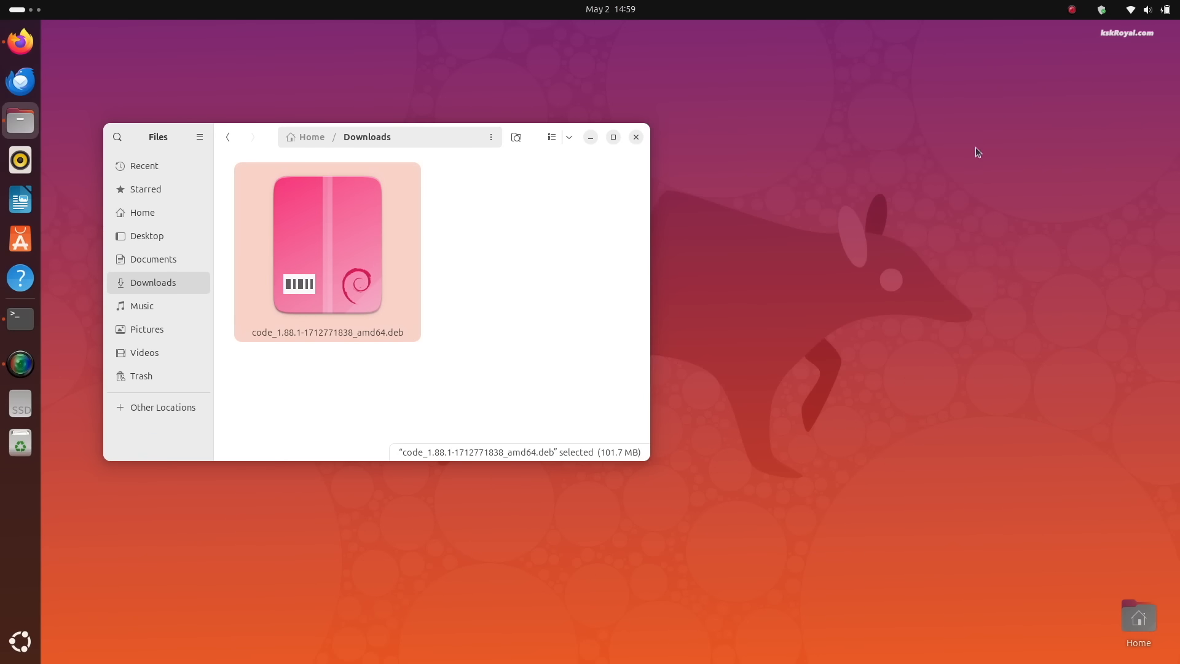
# Close the Downloads folder window and launch Visual Studio Code from the installed applications.
pyautogui.click(637, 137)
pyautogui.click(21, 641)
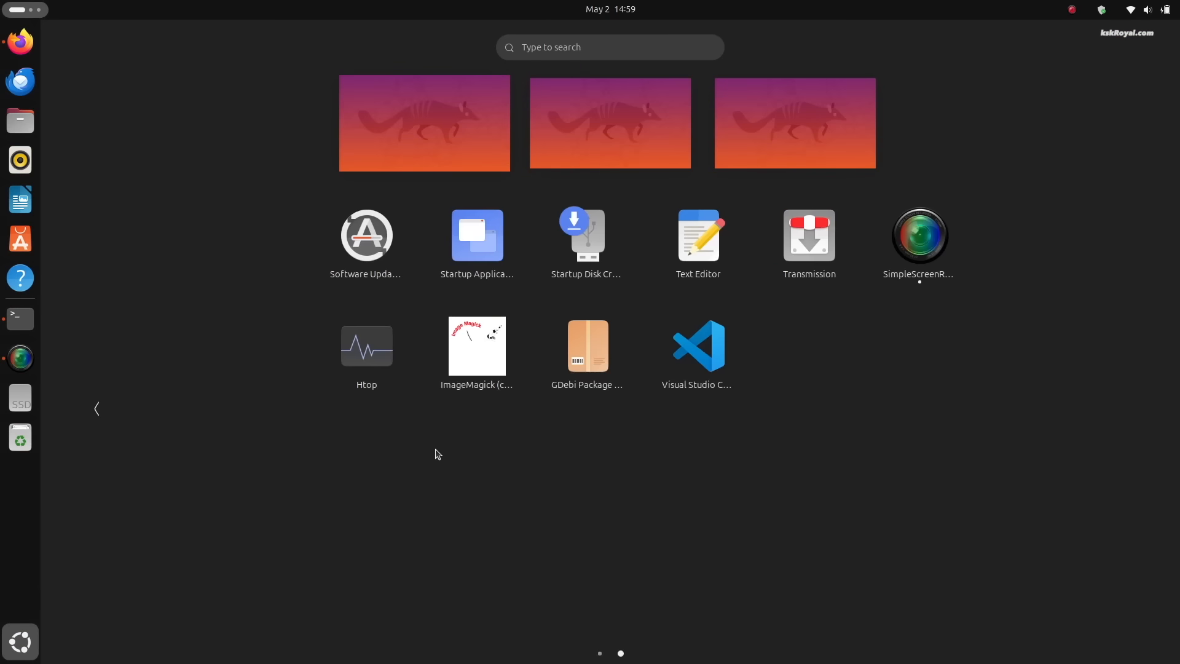
pyautogui.click(699, 348)
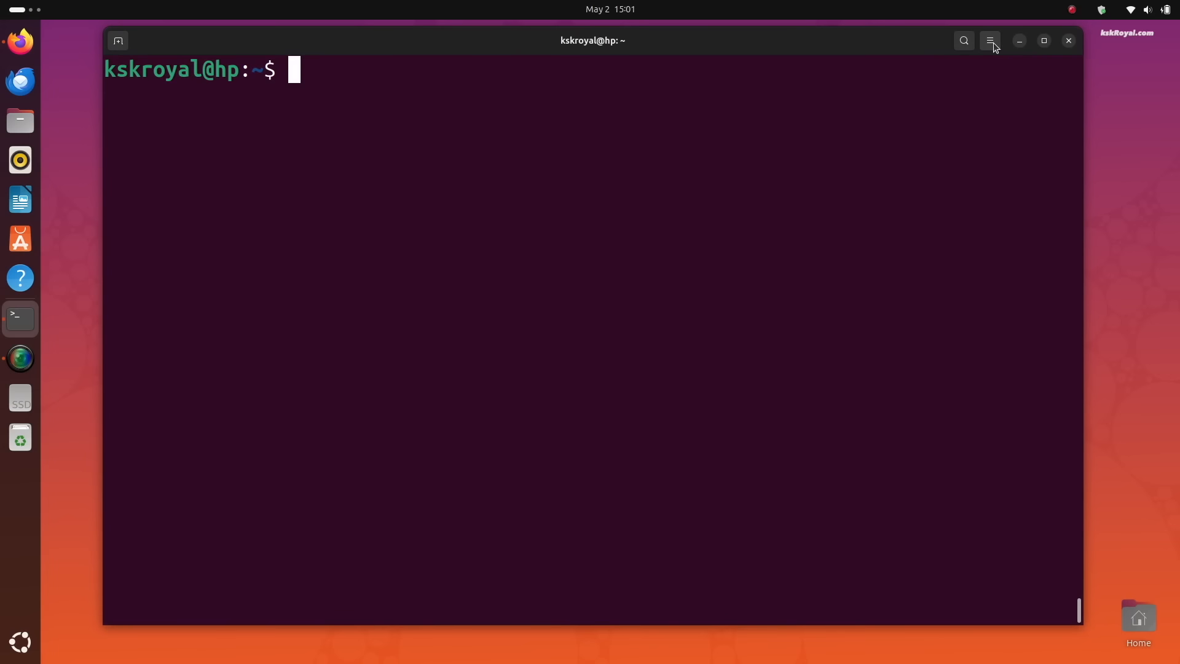
# Look at the default terminal's general preferences, close them, and open its About information.
pyautogui.click(990, 41)
pyautogui.click(983, 178)
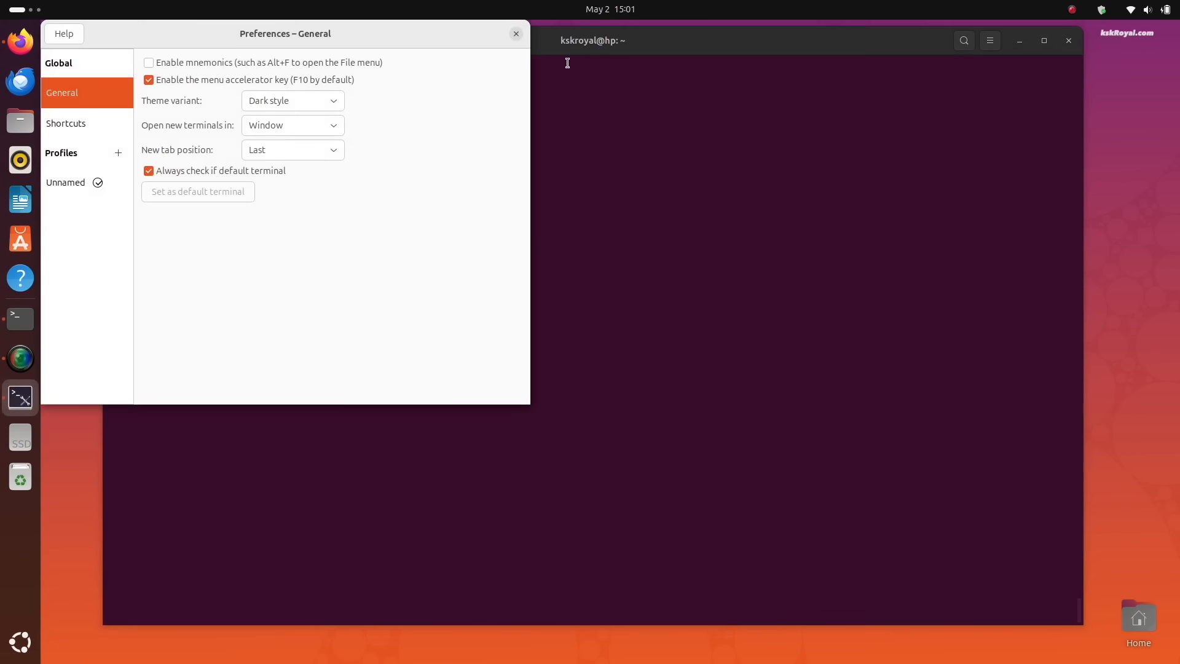
pyautogui.press('Escape')
pyautogui.click(991, 41)
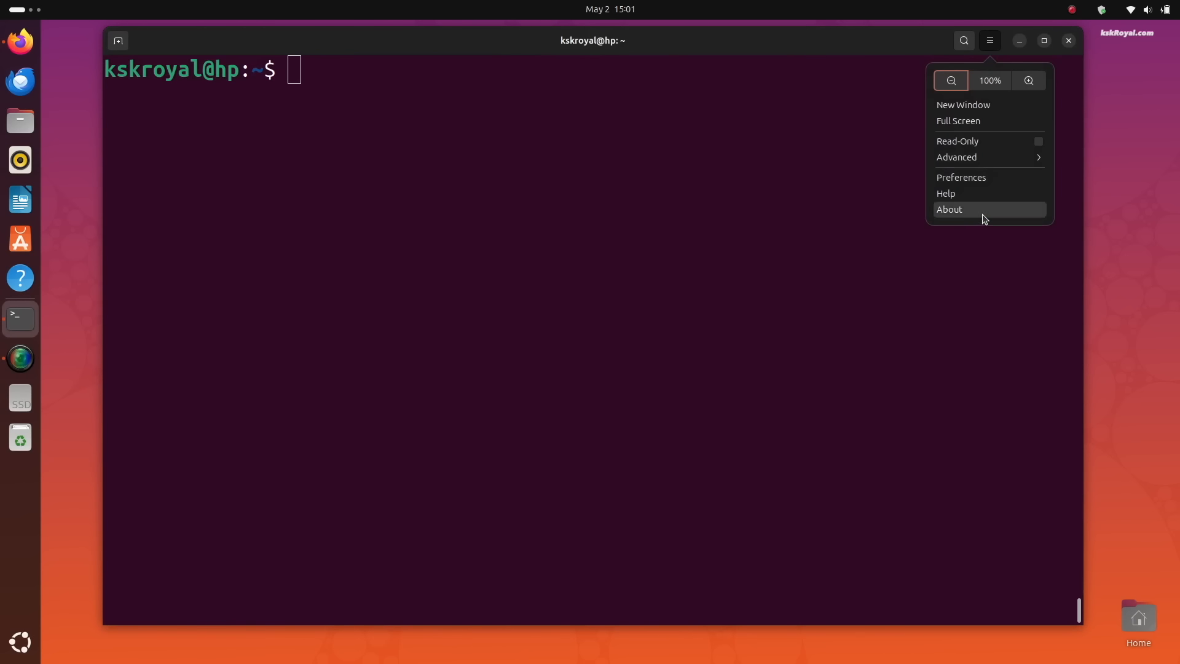
pyautogui.click(959, 210)
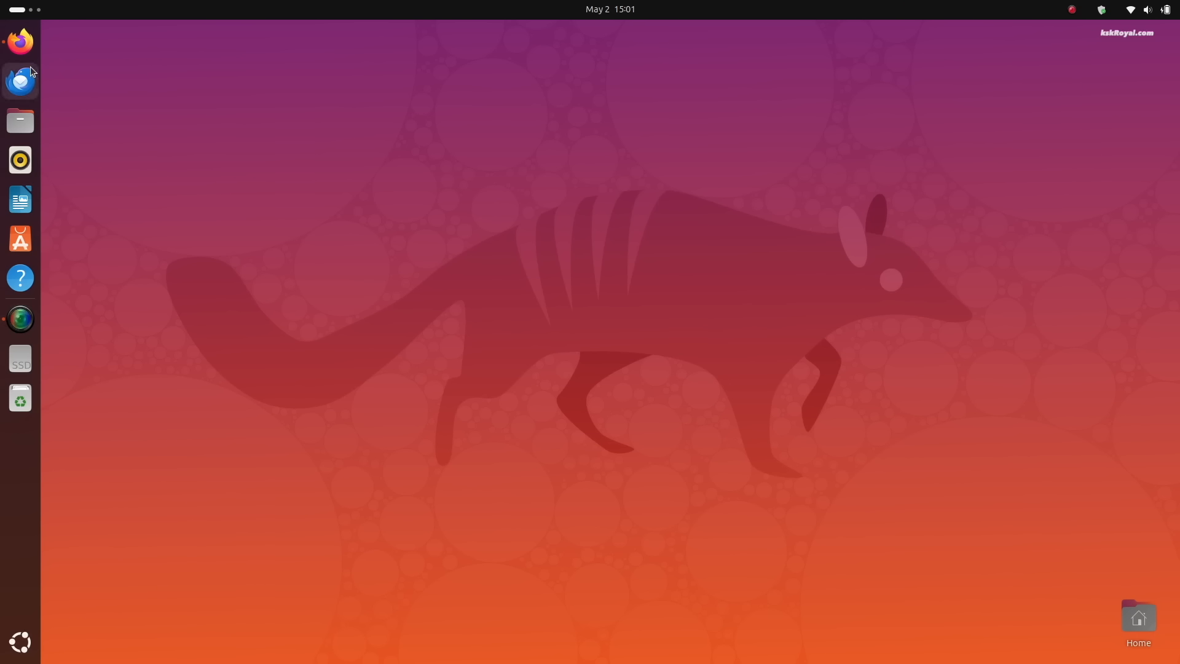
# Switch to Firefox, download Warp's .deb package for Debian and Ubuntu, and open it from the Downloads folder for installation.
pyautogui.click(21, 41)
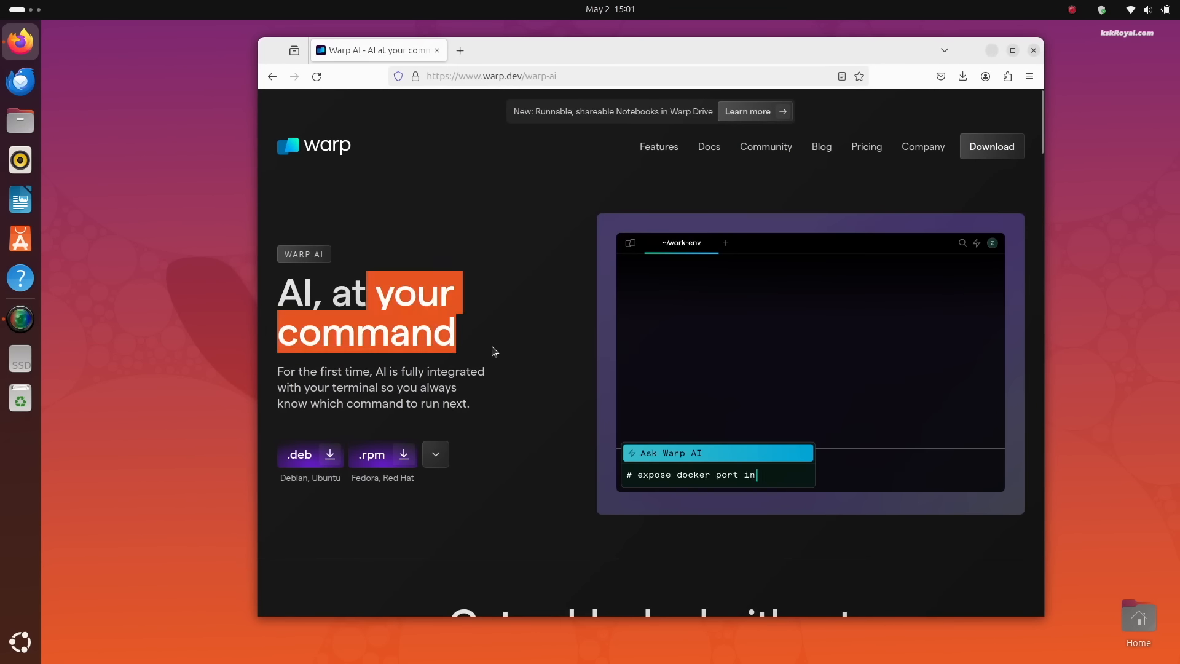
pyautogui.click(318, 466)
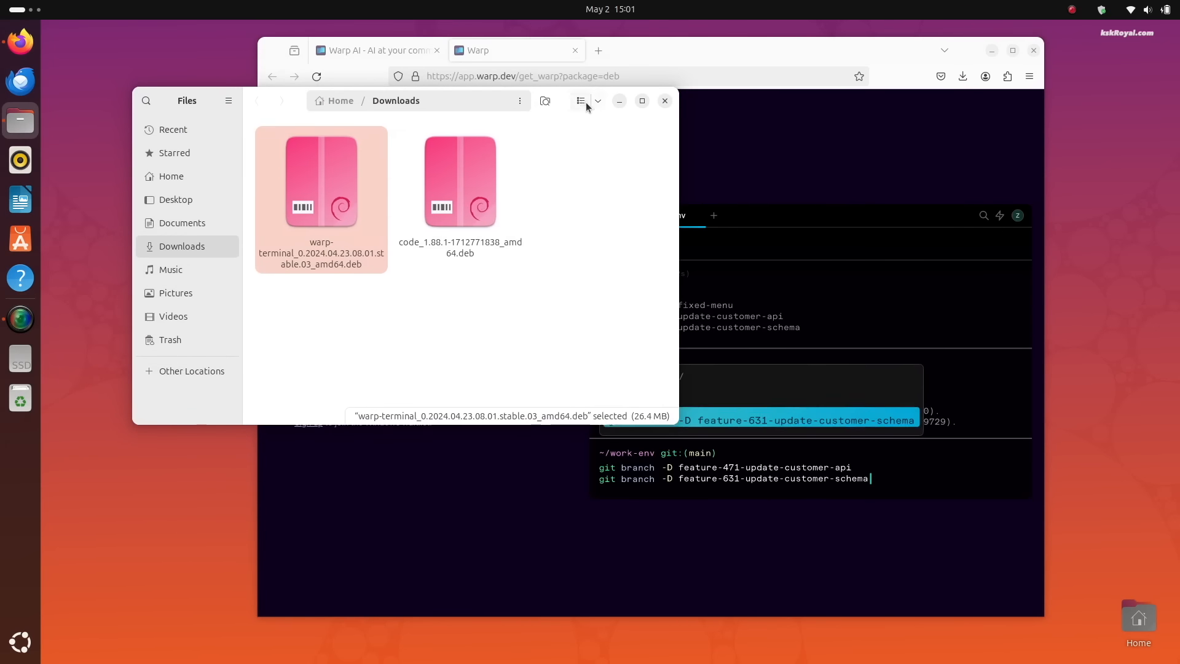
pyautogui.doubleClick(333, 209)
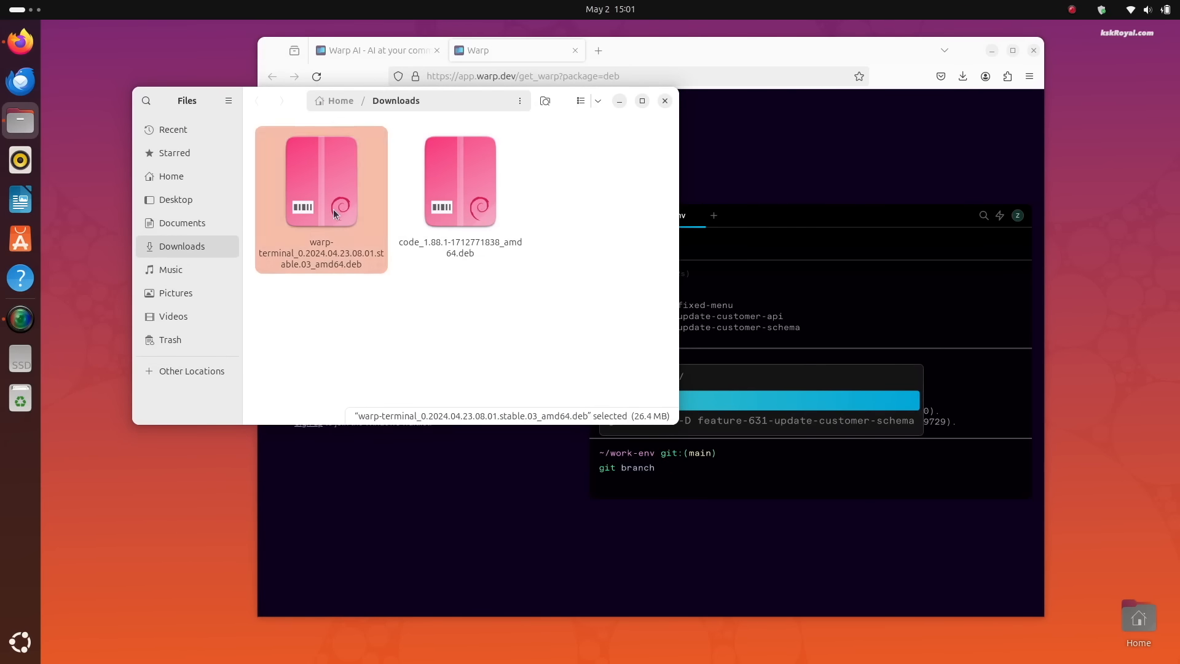
pyautogui.click(992, 51)
pyautogui.click(610, 234)
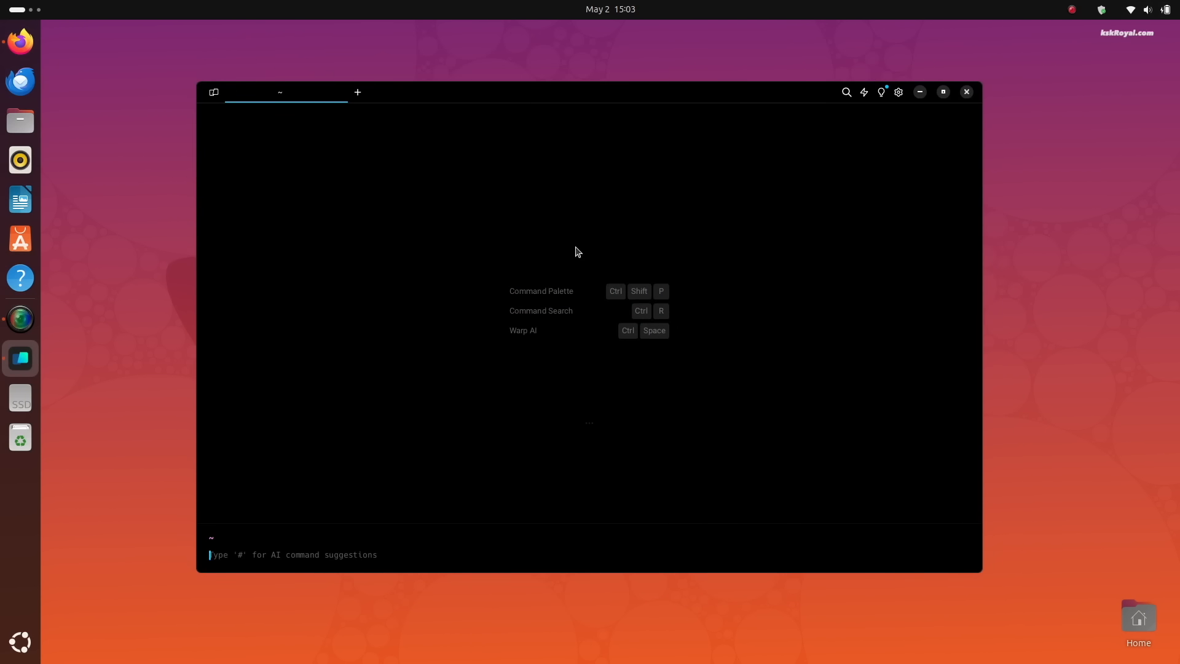
# Maximize Warp, sync its theme with the OS, and make new windows open at a custom size of 121 columns.
pyautogui.click(944, 92)
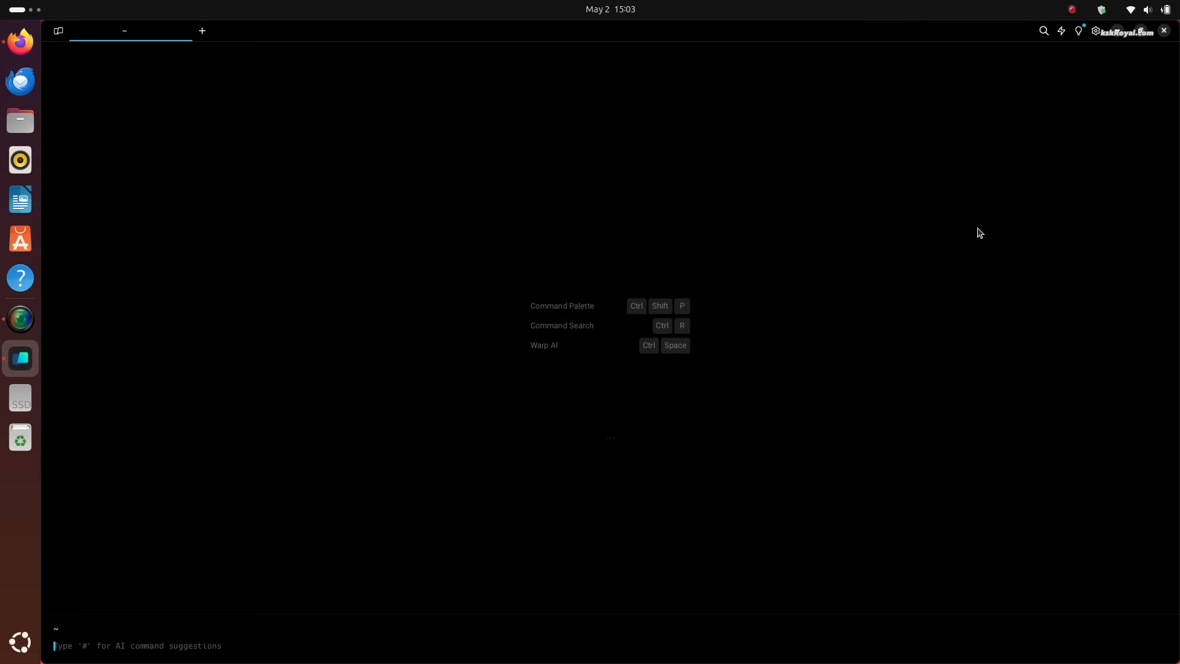
pyautogui.hotkey('ctrl', ',')
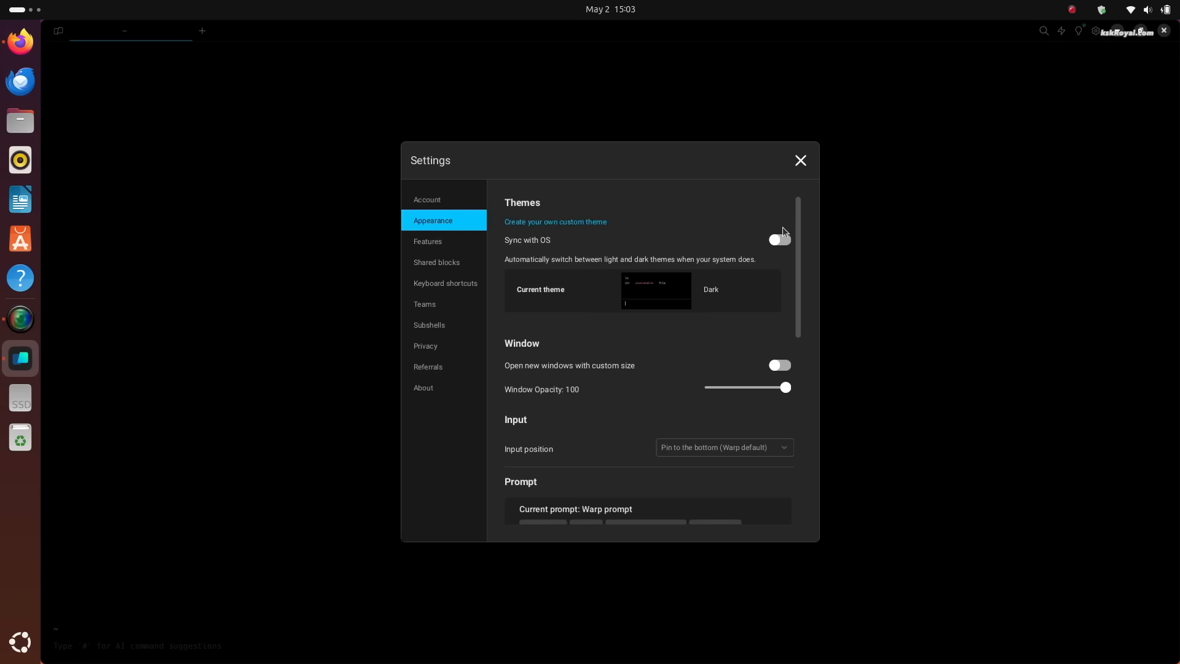
pyautogui.click(785, 235)
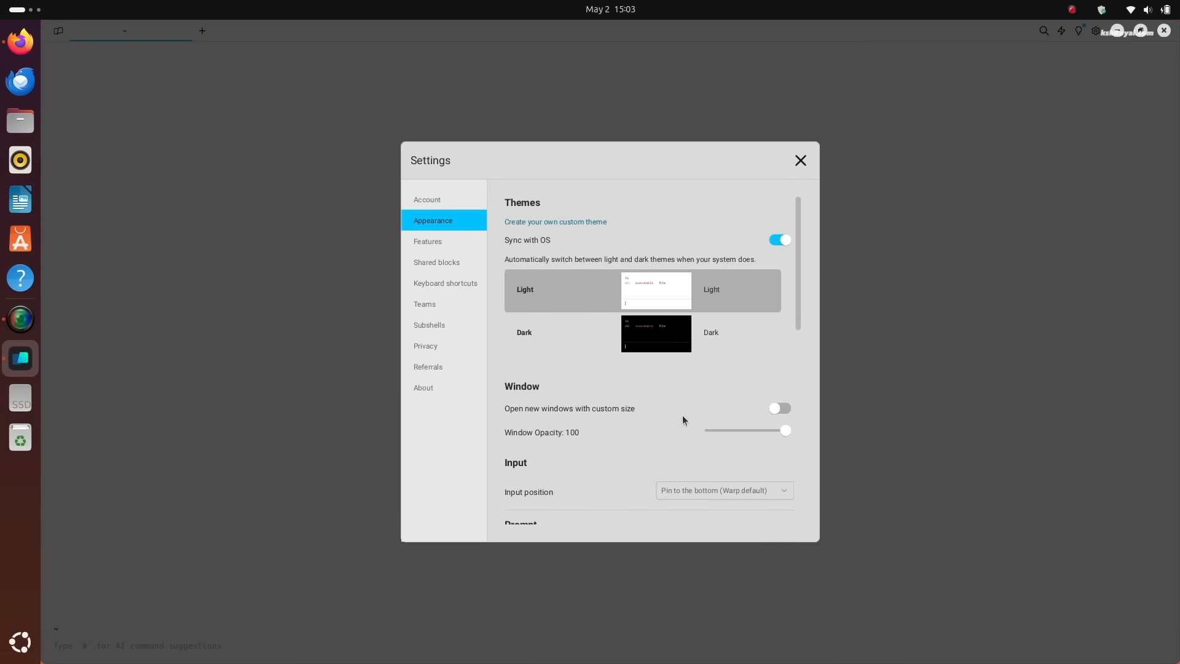
pyautogui.click(790, 407)
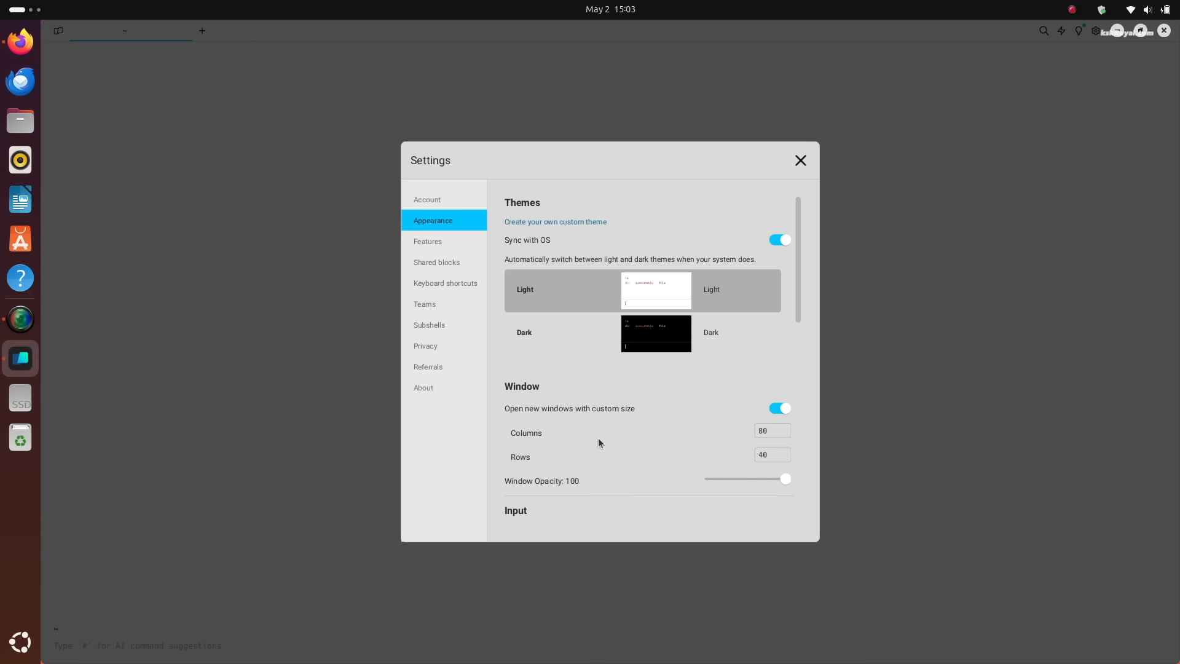
pyautogui.doubleClick(773, 430)
pyautogui.write('121')
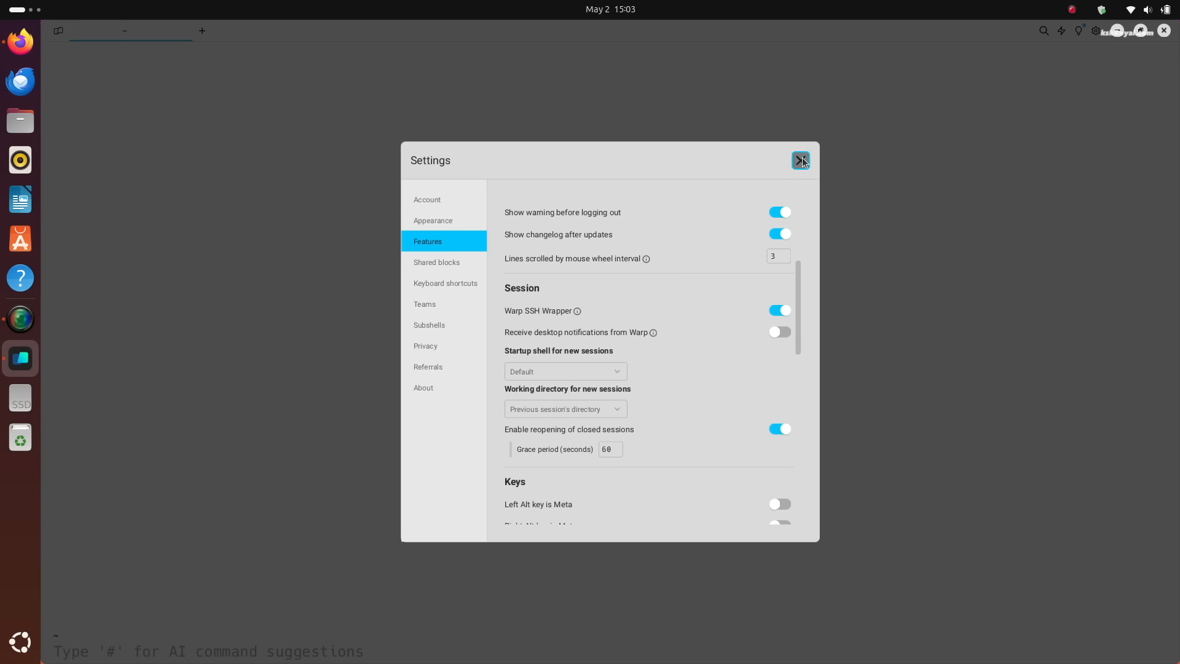
pyautogui.click(802, 158)
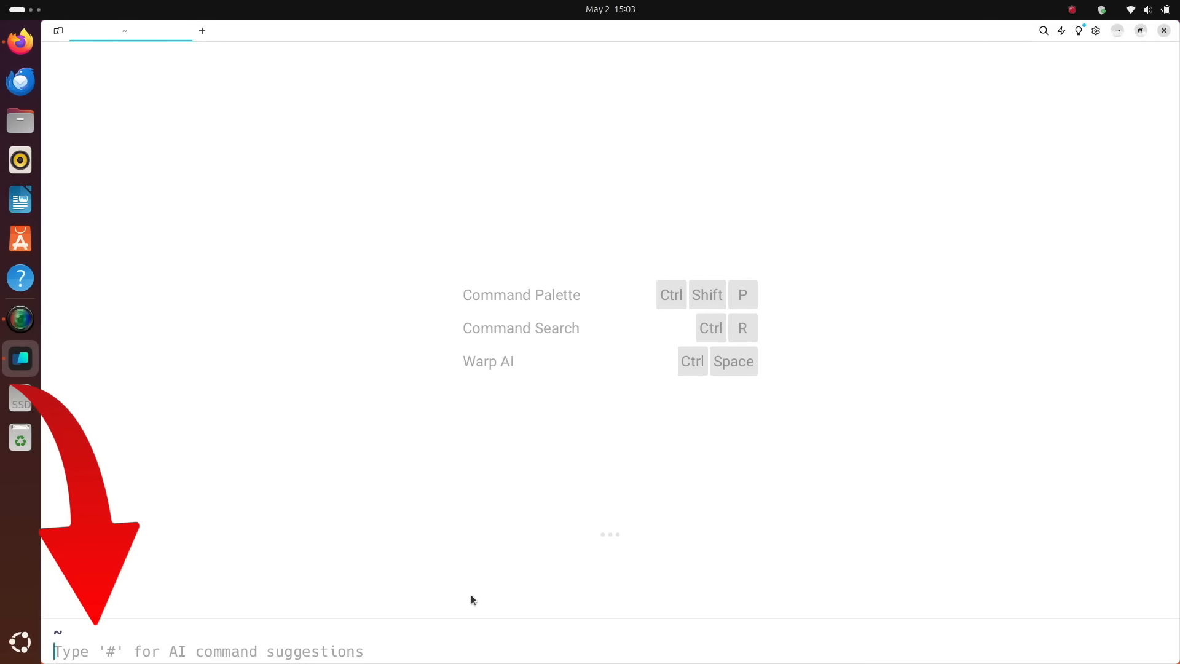
# Run sudo nala install sl -y in Warp and submit the account password.
pyautogui.write('sudo nala install sl -y')
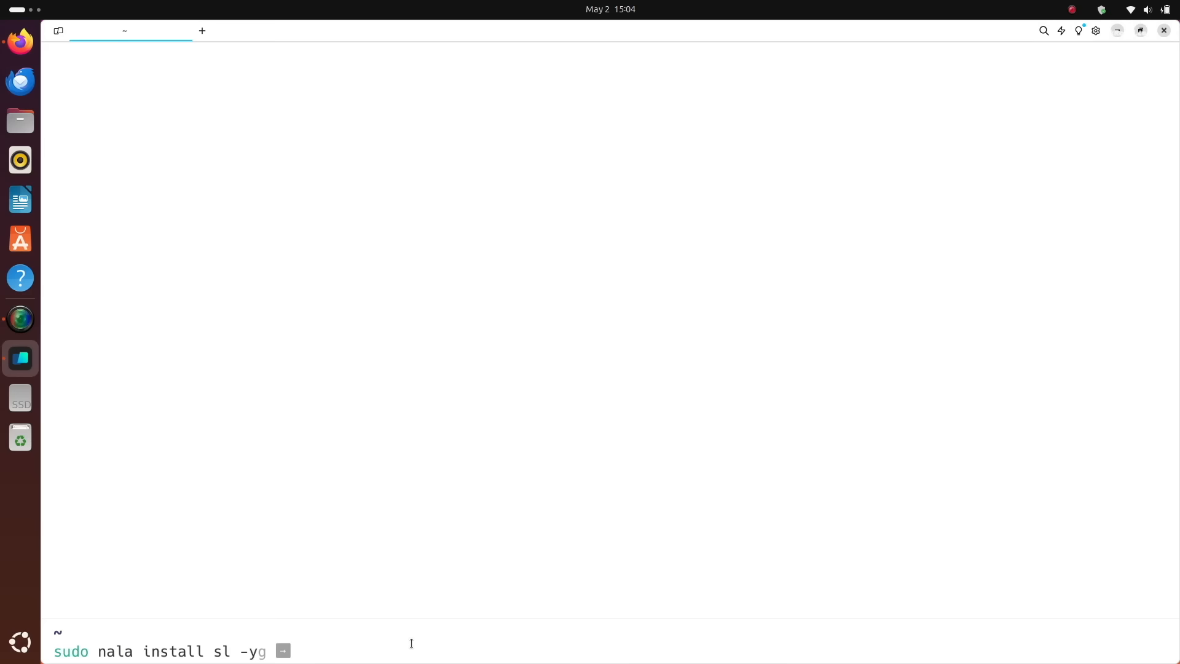
pyautogui.press('Return')
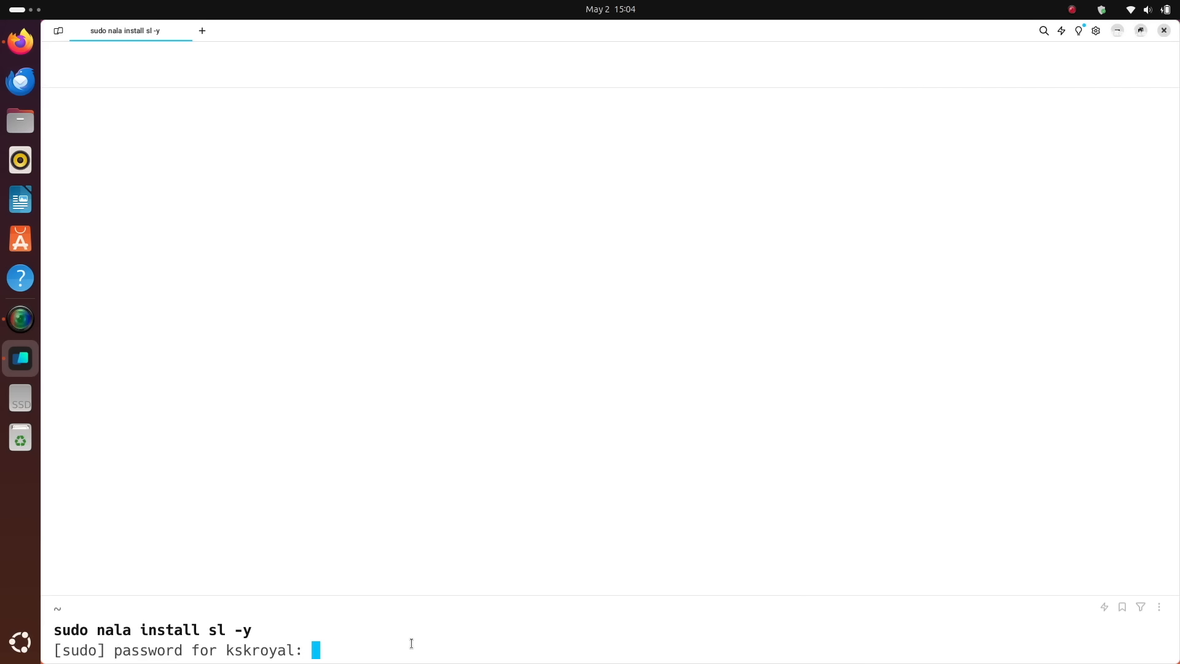
pyautogui.press('Return')
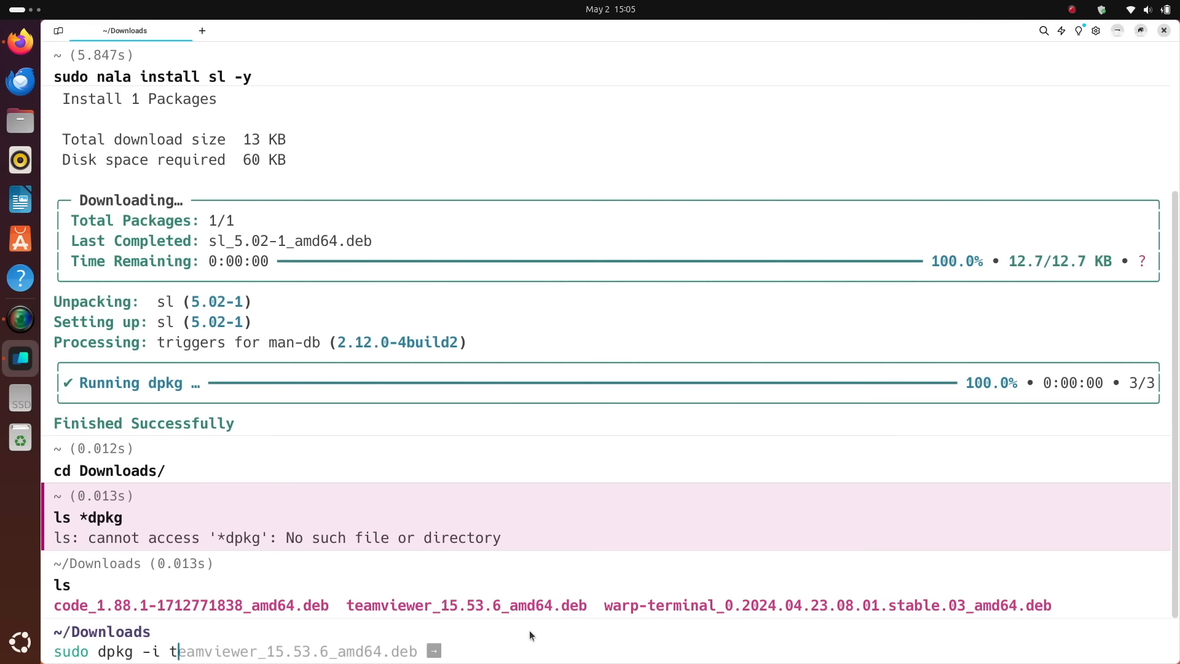
# Try to install TeamViewer with sudo dpkg -i teamviewer_15.53.6_amd64.deb, and ask Warp AI "How do I fix this?" about its output.
pyautogui.press('Right')
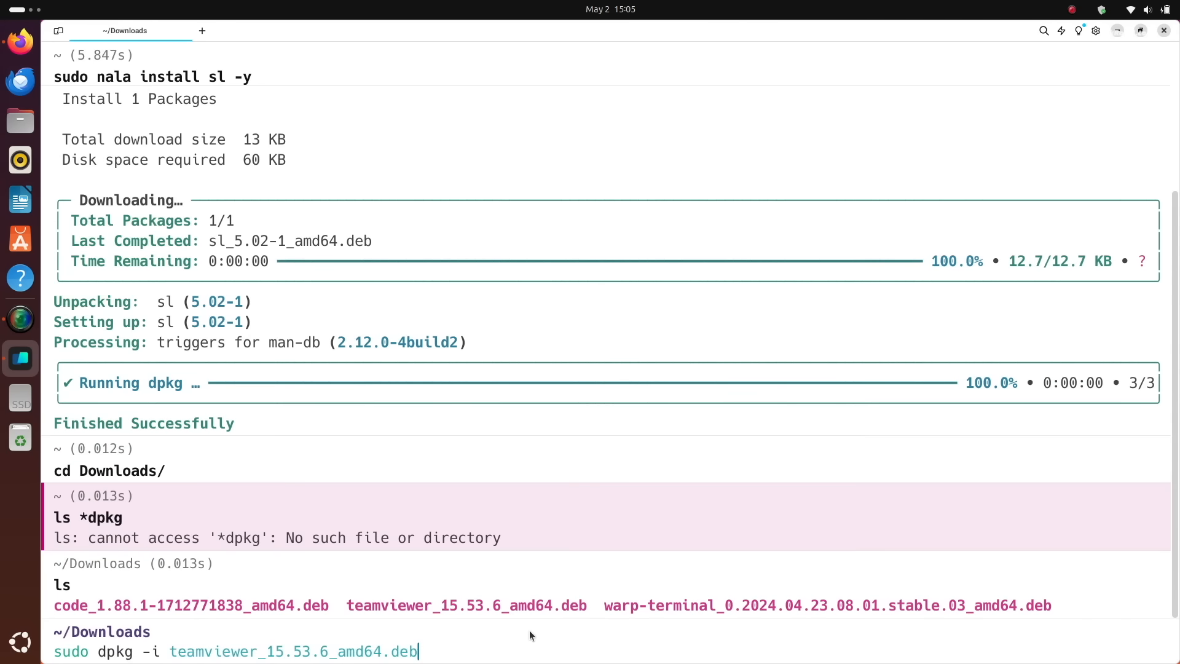
pyautogui.press('Return')
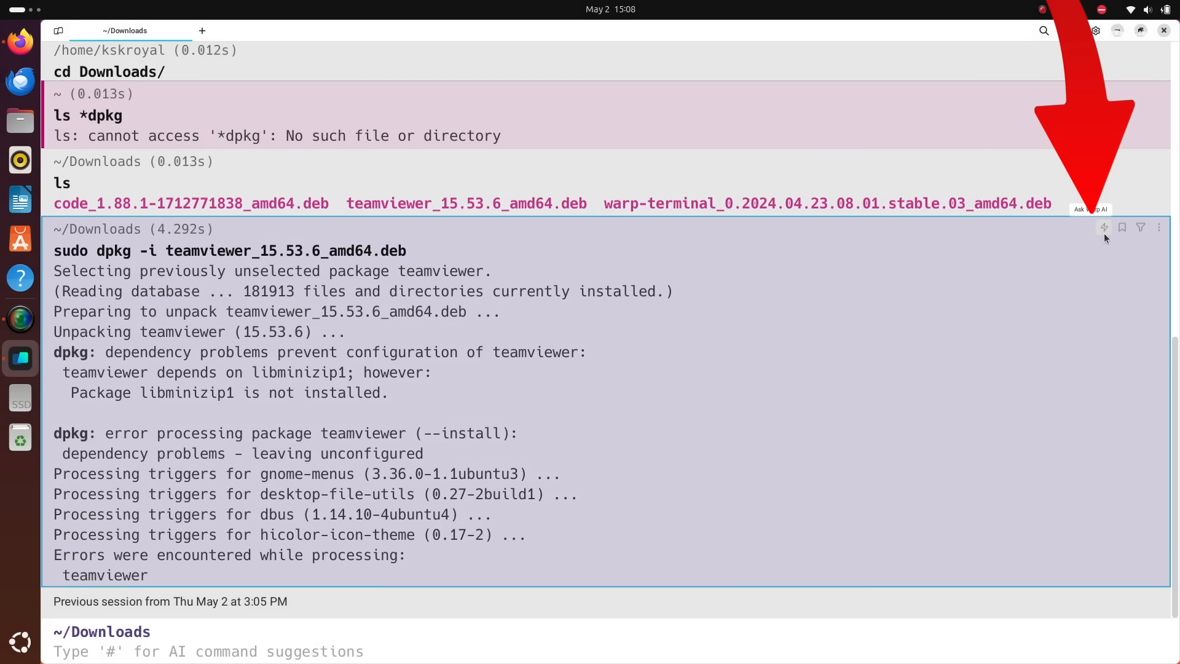
pyautogui.click(1104, 229)
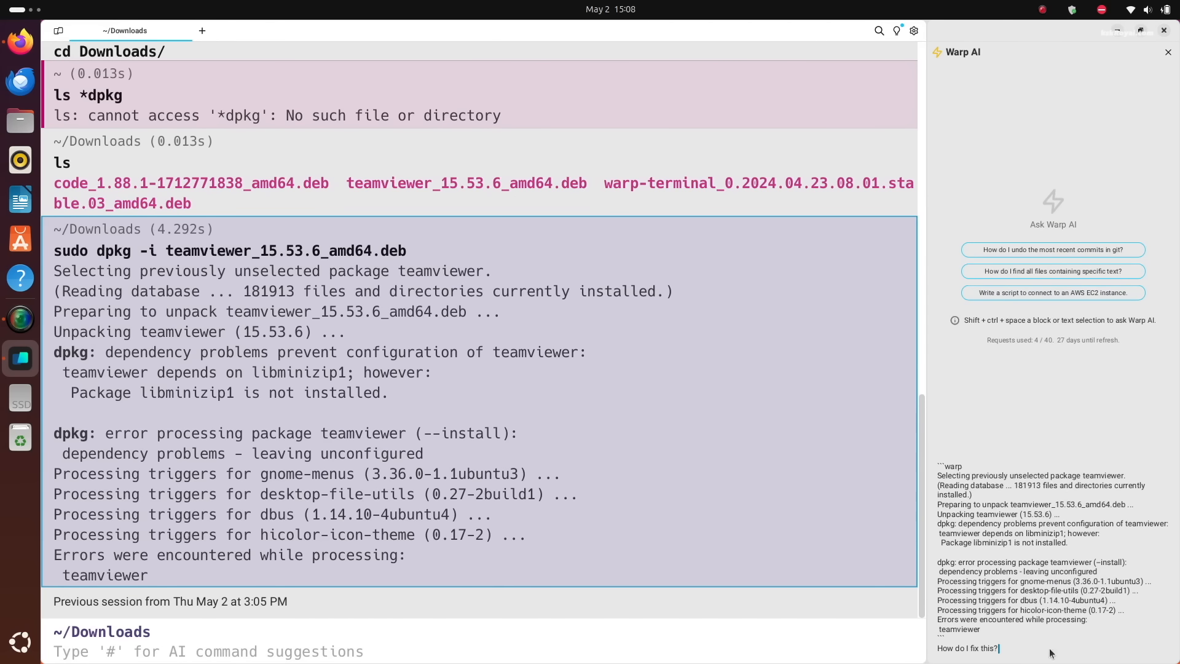
pyautogui.press('Return')
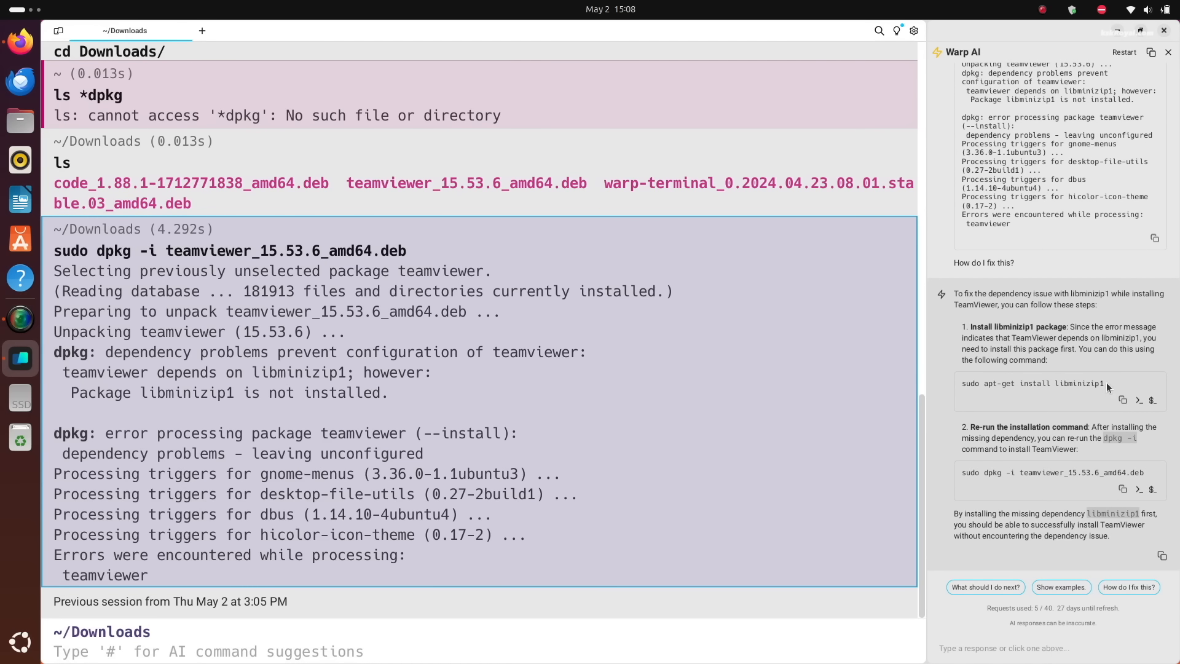
# Run Warp AI's suggested sudo apt-get install libminizip1 with the account password, and check the installed applications for TeamViewer.
pyautogui.click(1140, 401)
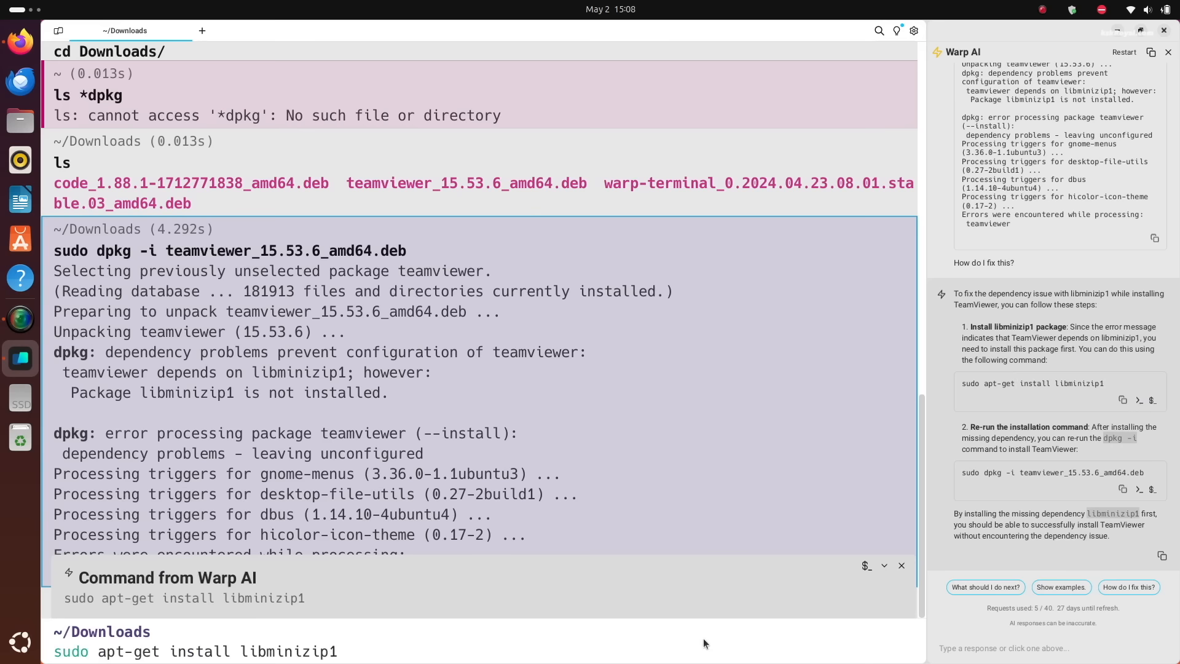
pyautogui.press('Return')
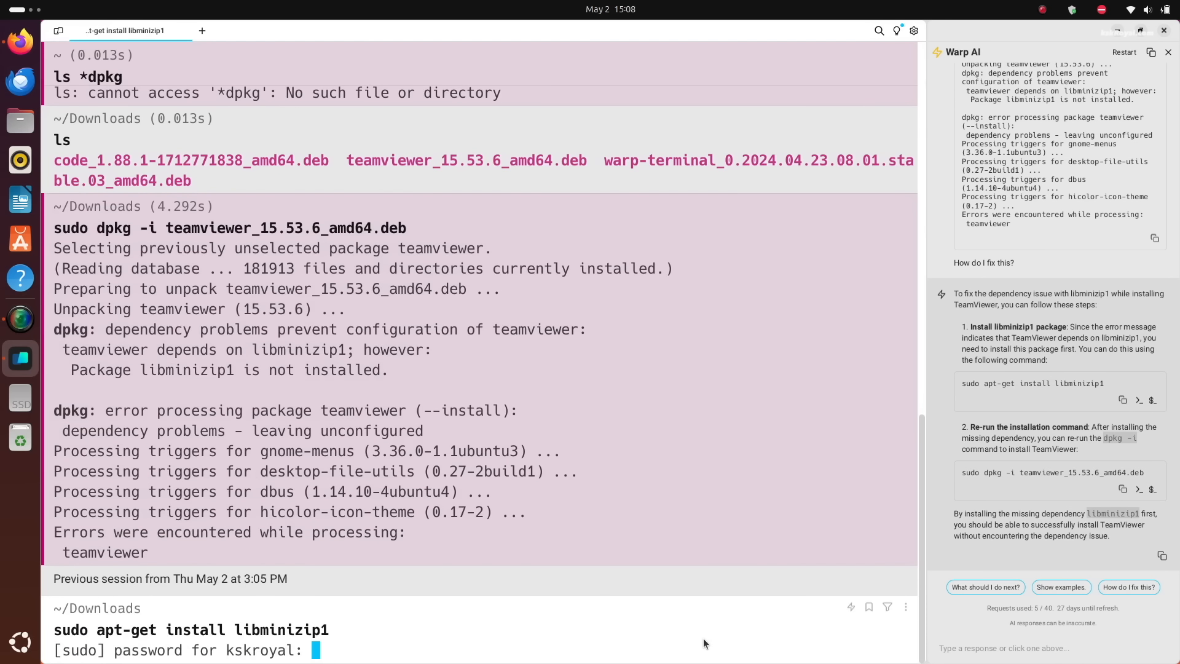
pyautogui.press('Return')
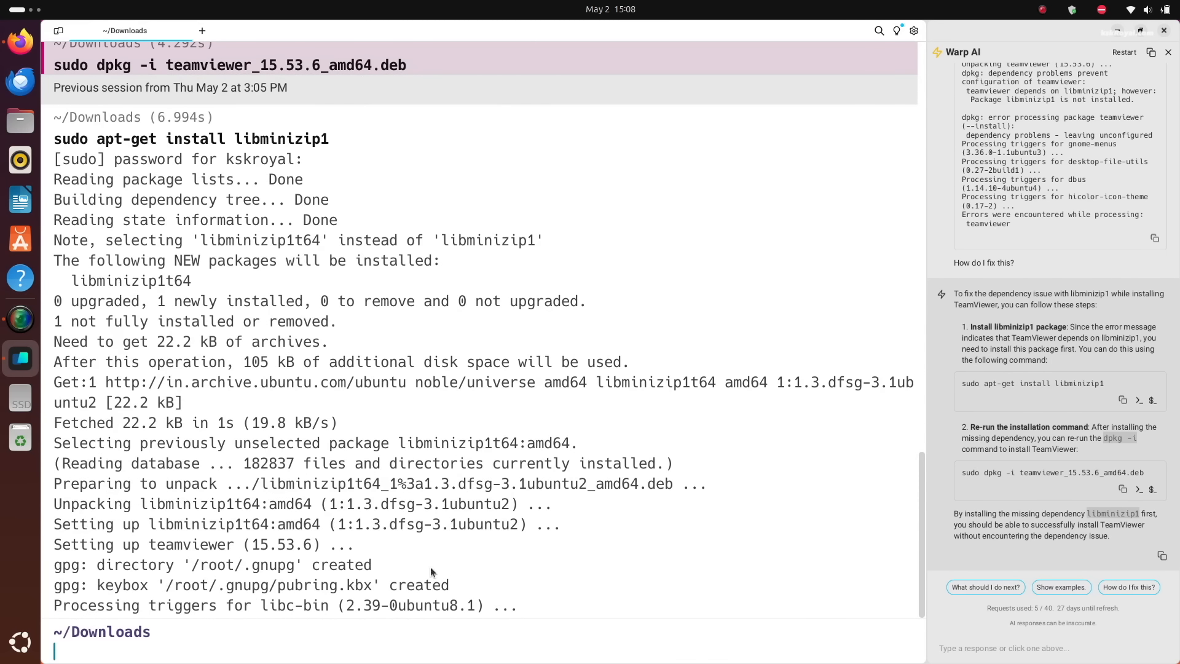
pyautogui.click(20, 641)
pyautogui.scroll(-1, 773, 469)
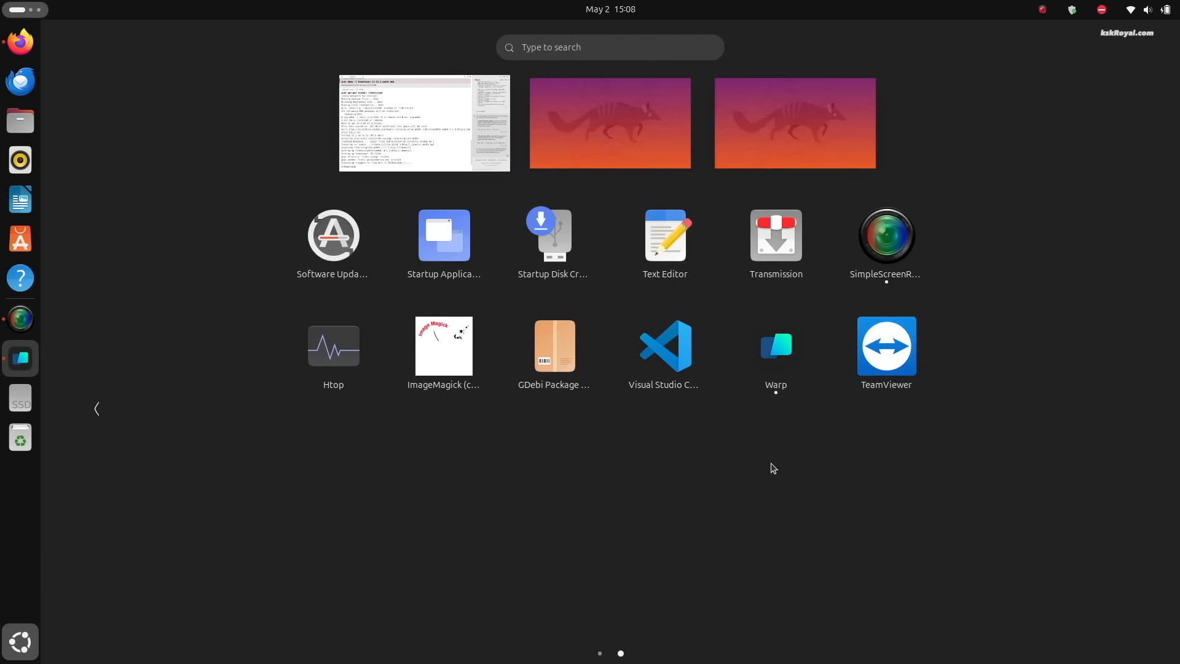
# Launch TeamViewer and accept its EULA and DPA in the license agreement.
pyautogui.click(887, 345)
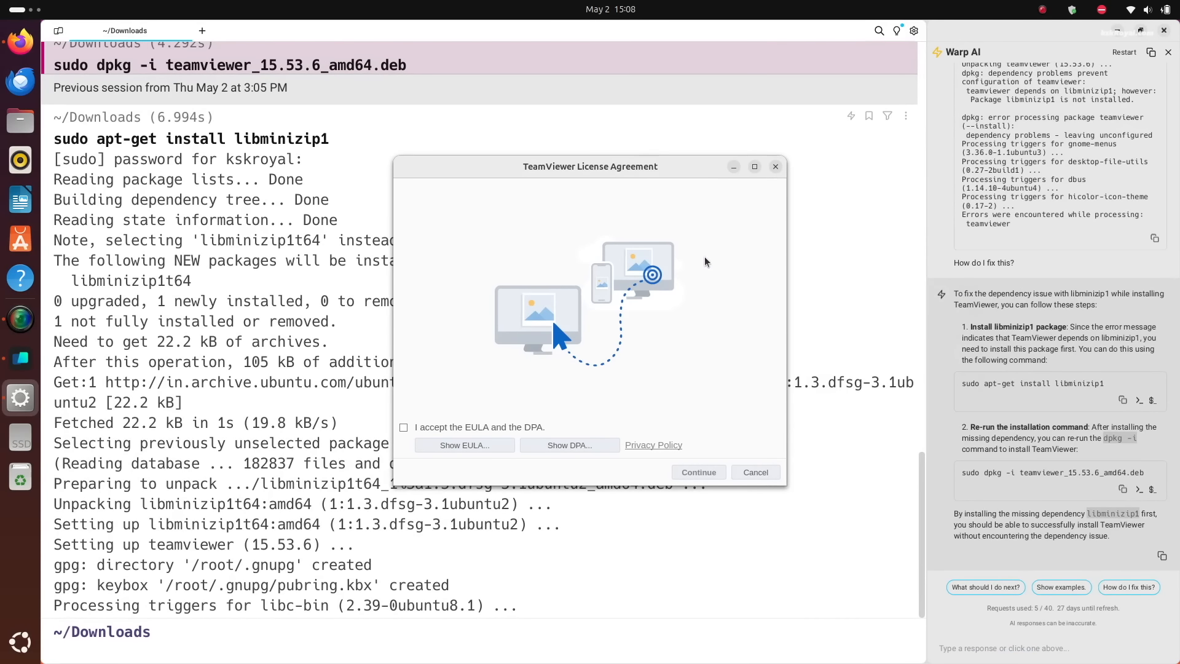
pyautogui.click(456, 429)
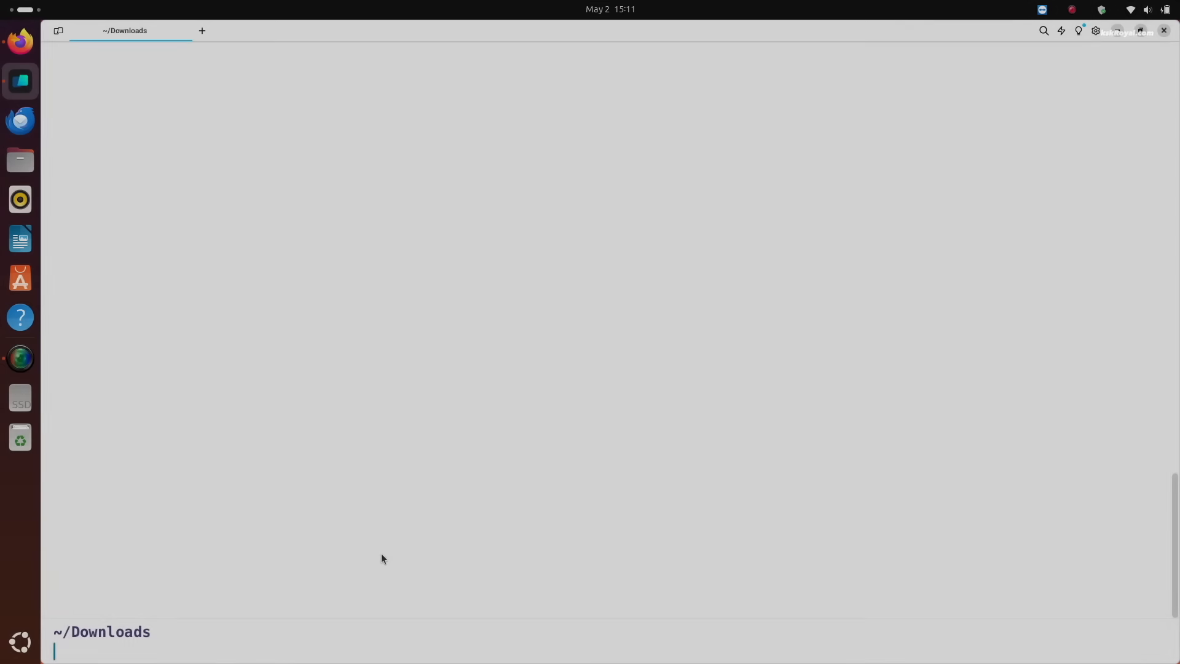
# Run snap list in Warp to review the installed snap packages, and briefly open Thunderbird to inspect it.
pyautogui.write('snap list')
pyautogui.press('Return')
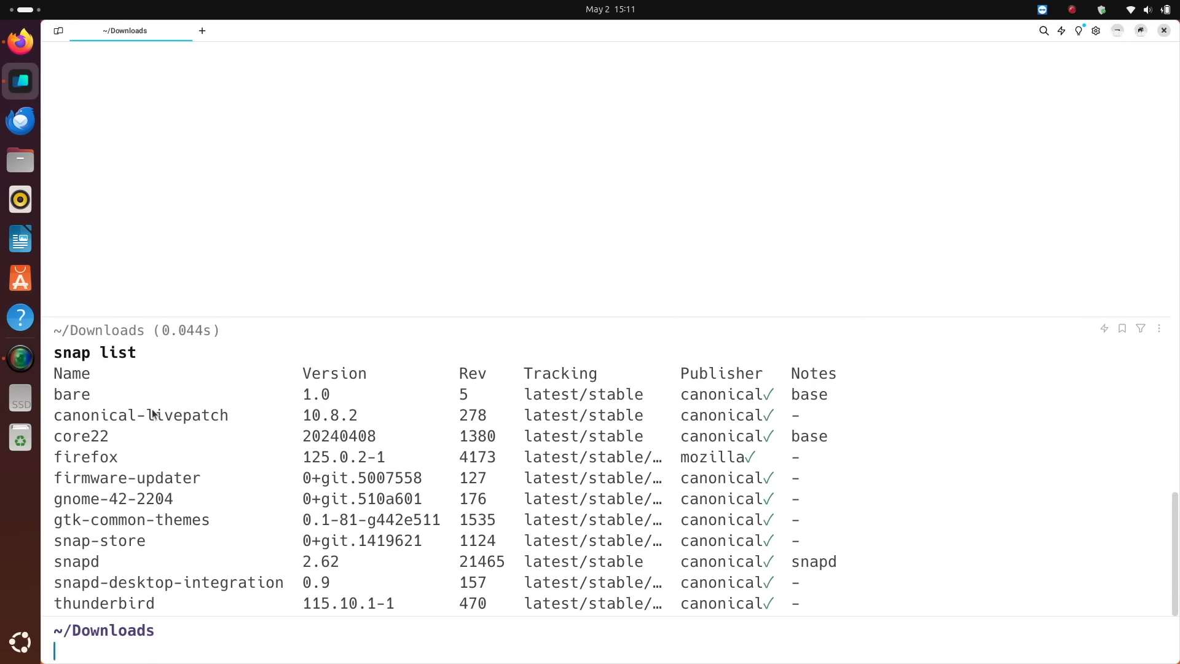
pyautogui.doubleClick(68, 401)
pyautogui.moveTo(60, 612); pyautogui.dragTo(59, 384)
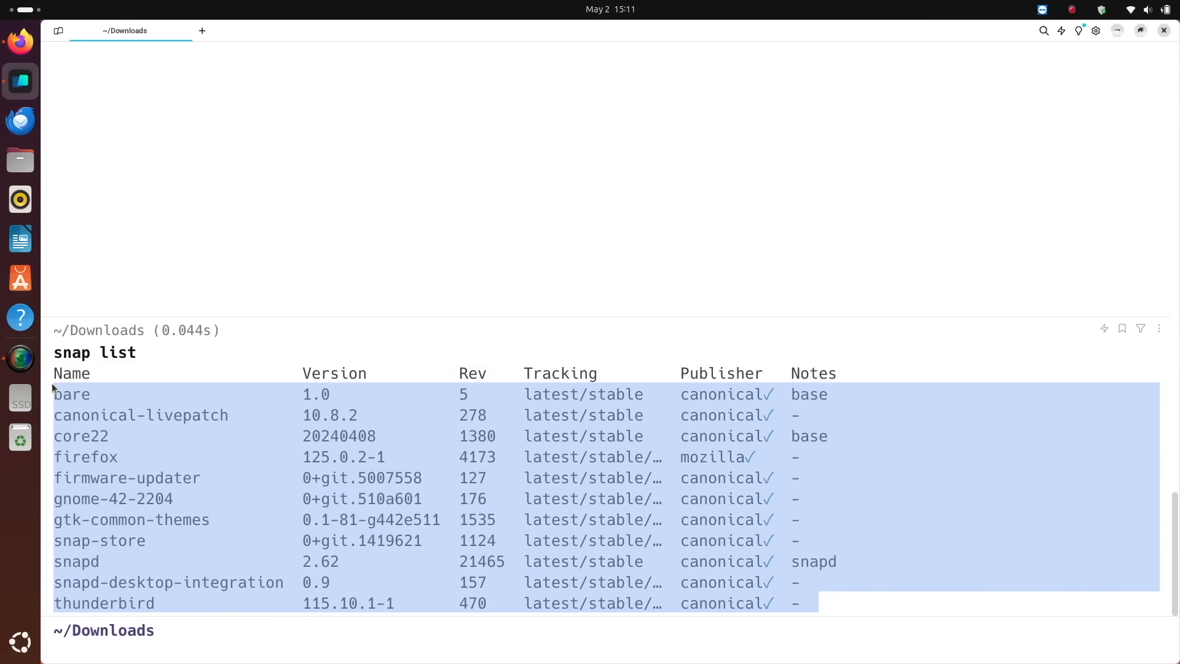
pyautogui.click(20, 122)
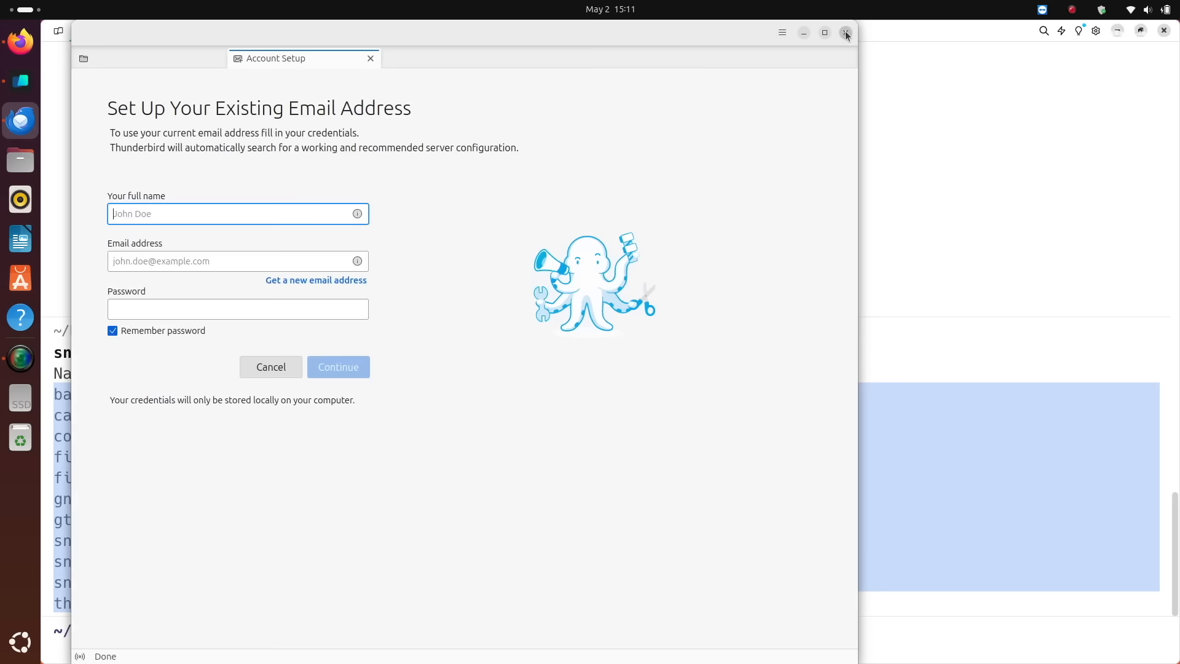
pyautogui.click(846, 34)
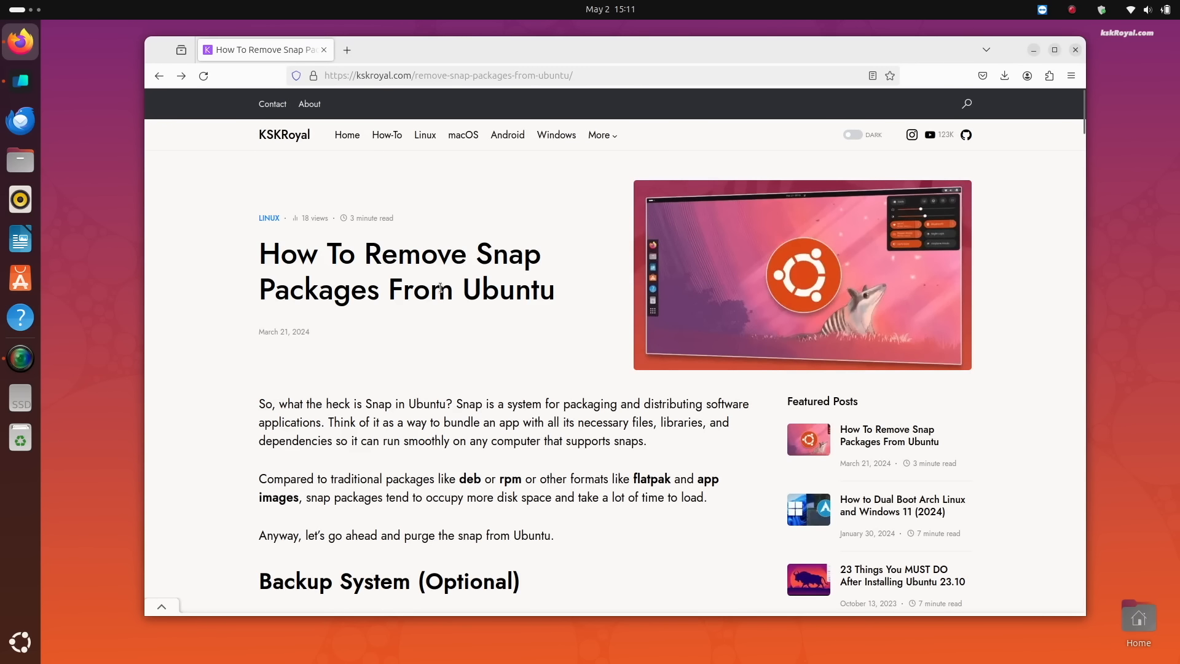
# Read the article "How To Remove Snap Packages From Ubuntu" in Firefox, from its title through the snap removal commands.
pyautogui.doubleClick(444, 253)
pyautogui.tripleClick(444, 253)
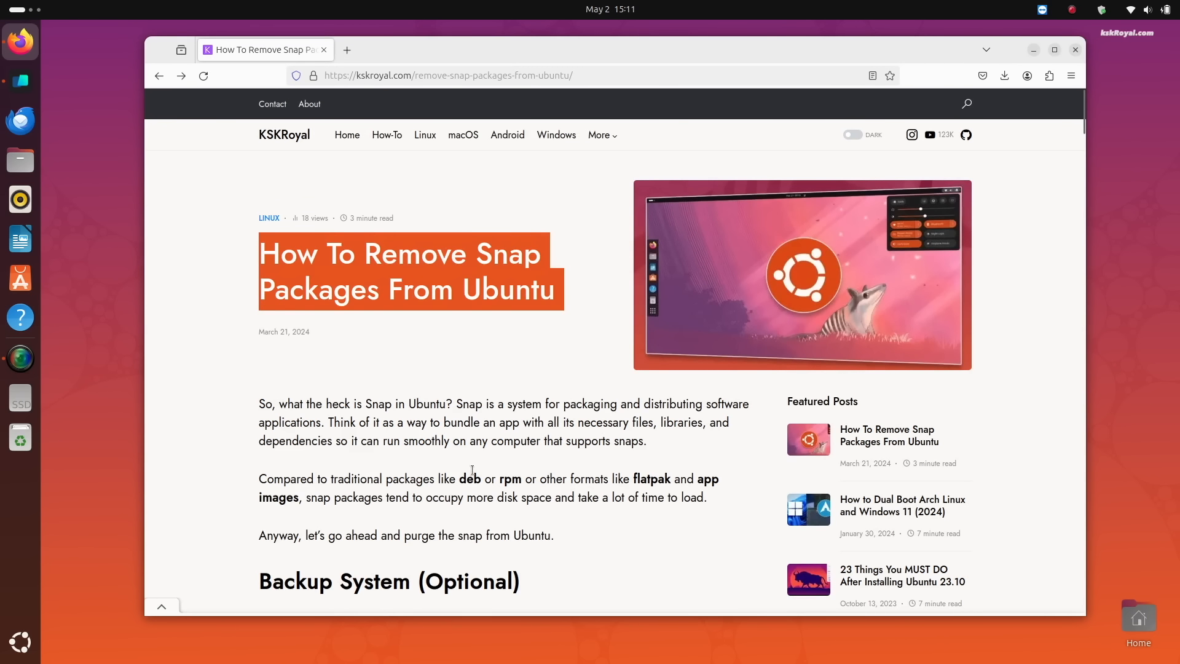
pyautogui.scroll(-8, 472, 469)
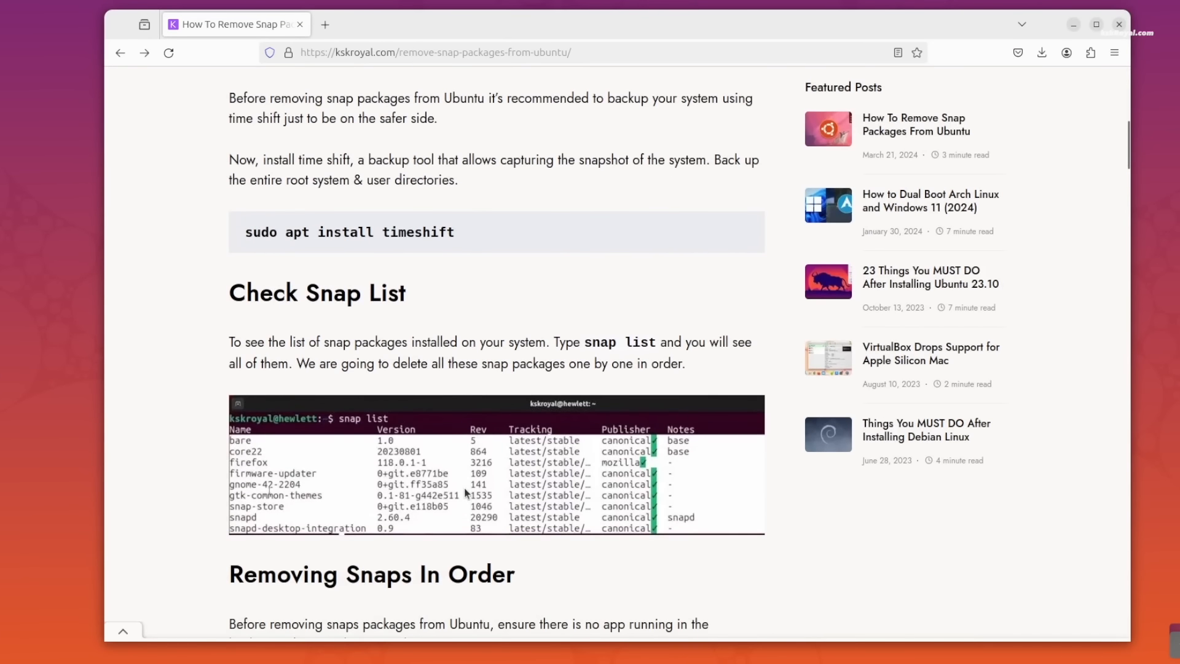
pyautogui.scroll(-3, 463, 488)
pyautogui.scroll(-15, 464, 489)
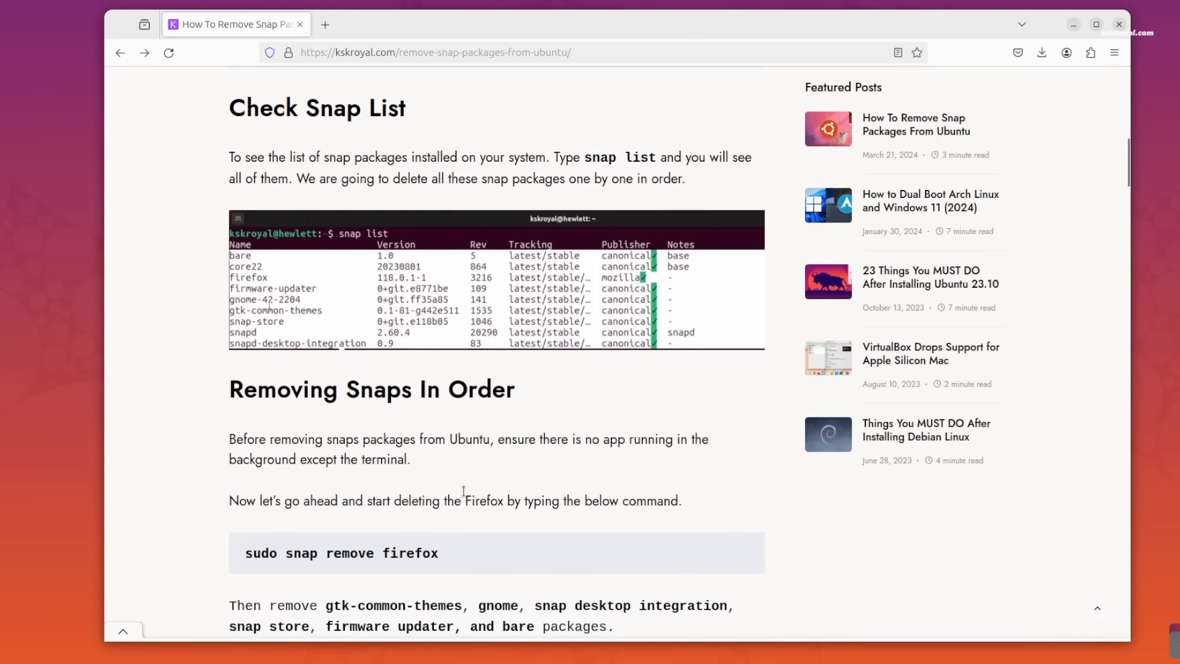
pyautogui.scroll(-9, 464, 494)
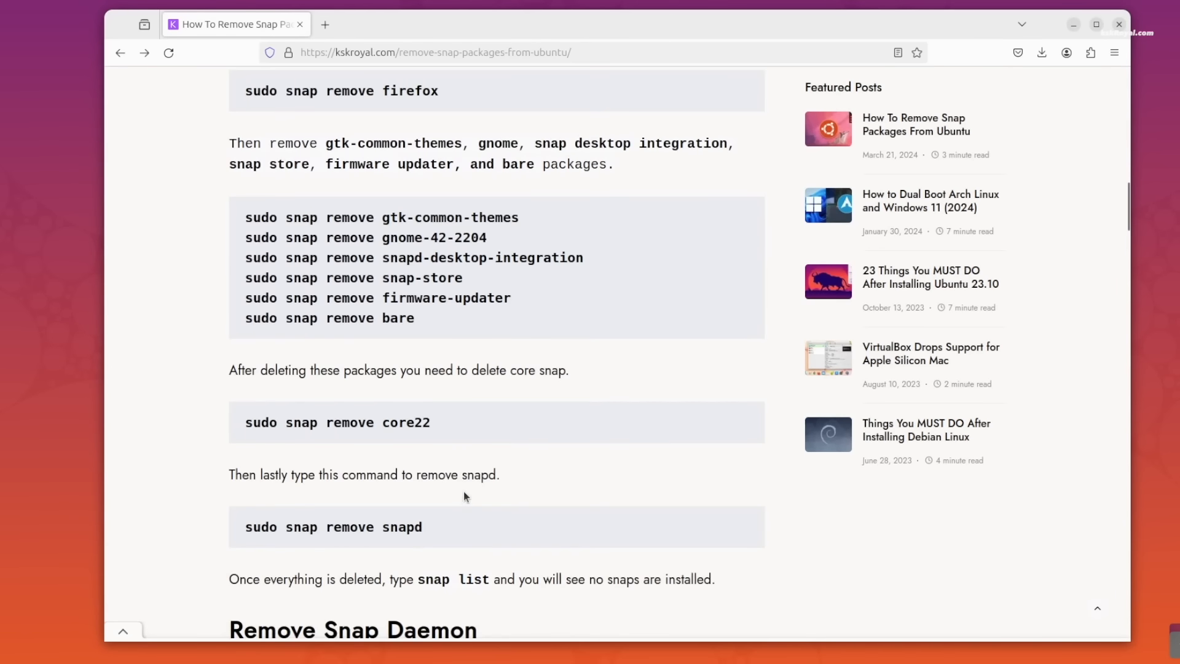
pyautogui.scroll(-4, 463, 492)
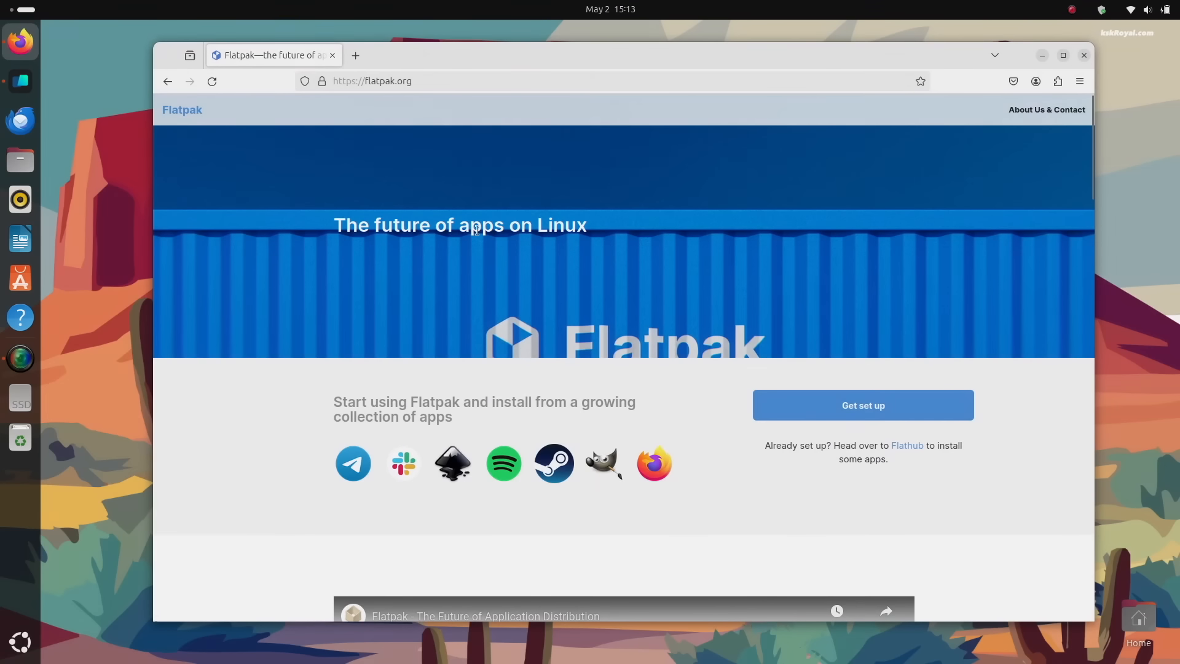
# Open the Ubuntu quick setup instructions on flatpak.org and review the commands for installing Flatpak.
pyautogui.tripleClick(403, 226)
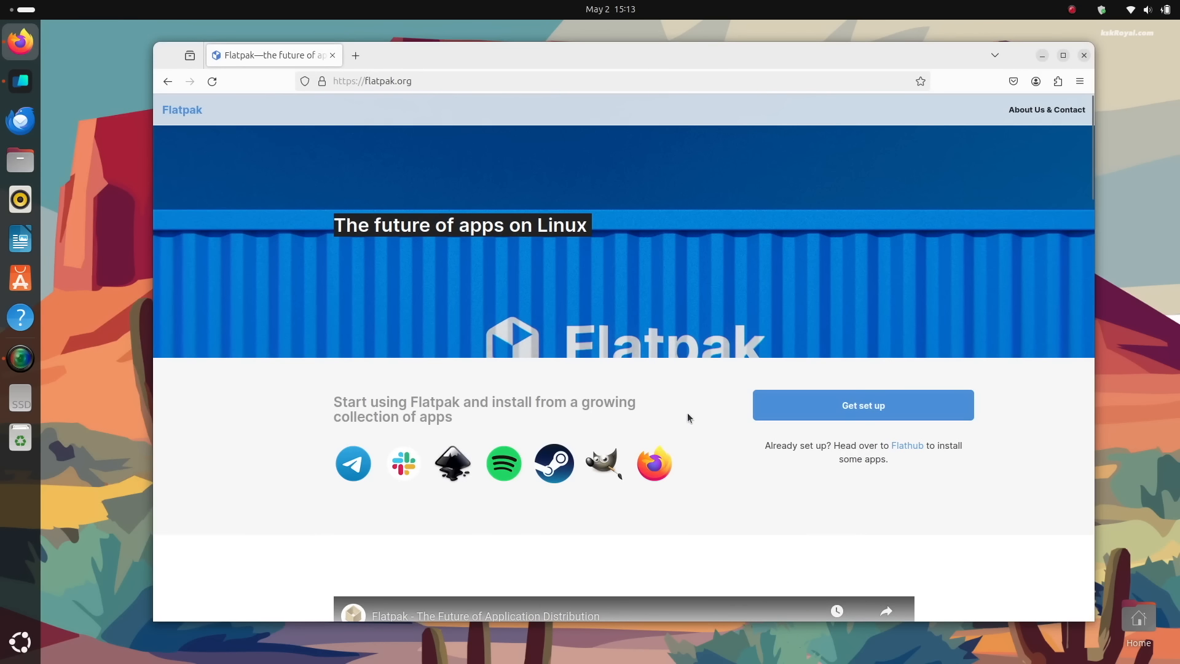
pyautogui.click(817, 406)
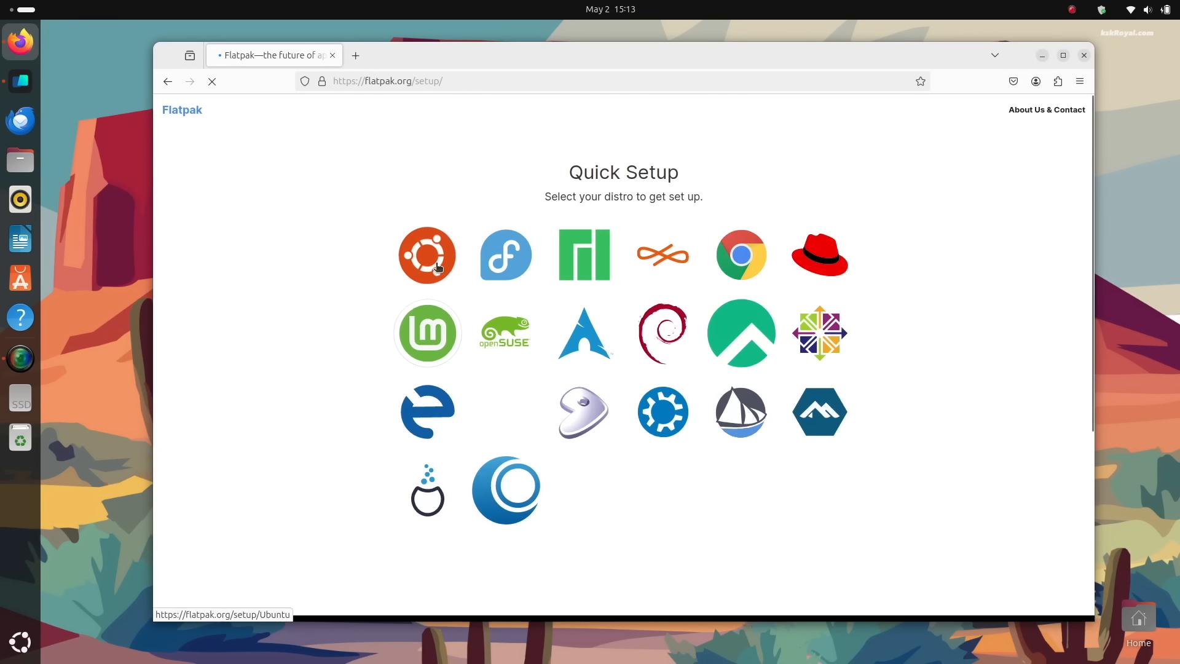
pyautogui.click(435, 264)
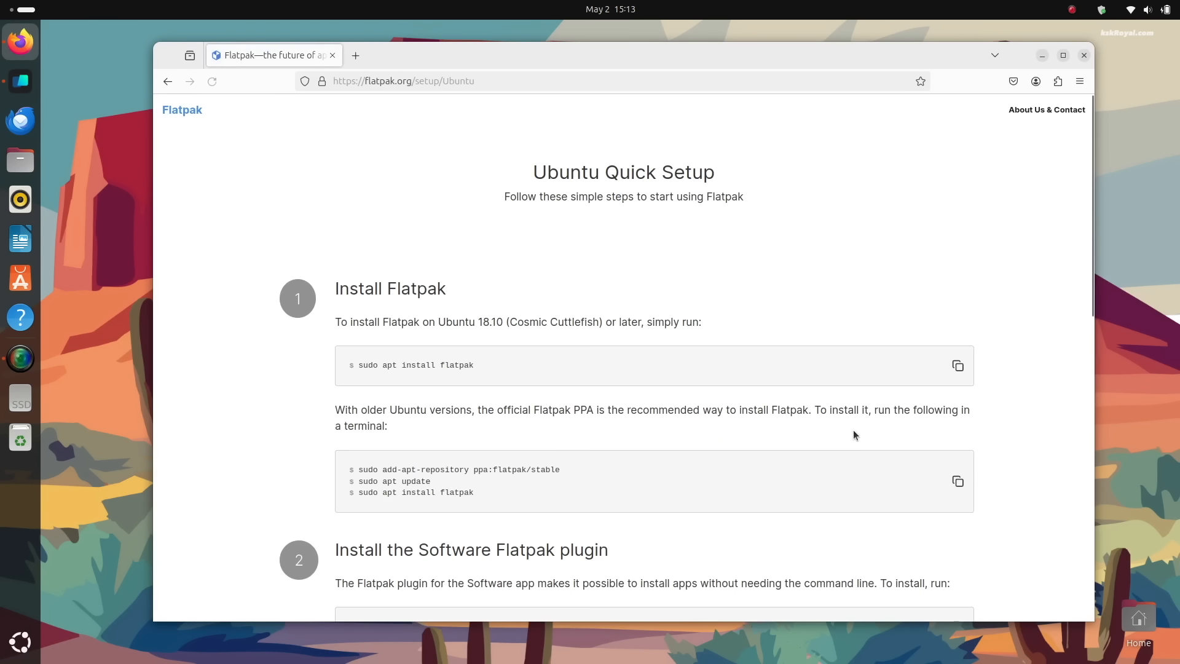
pyautogui.hotkey('ctrl', '+')
pyautogui.hotkey('ctrl', '+')
pyautogui.hotkey('ctrl', '+')
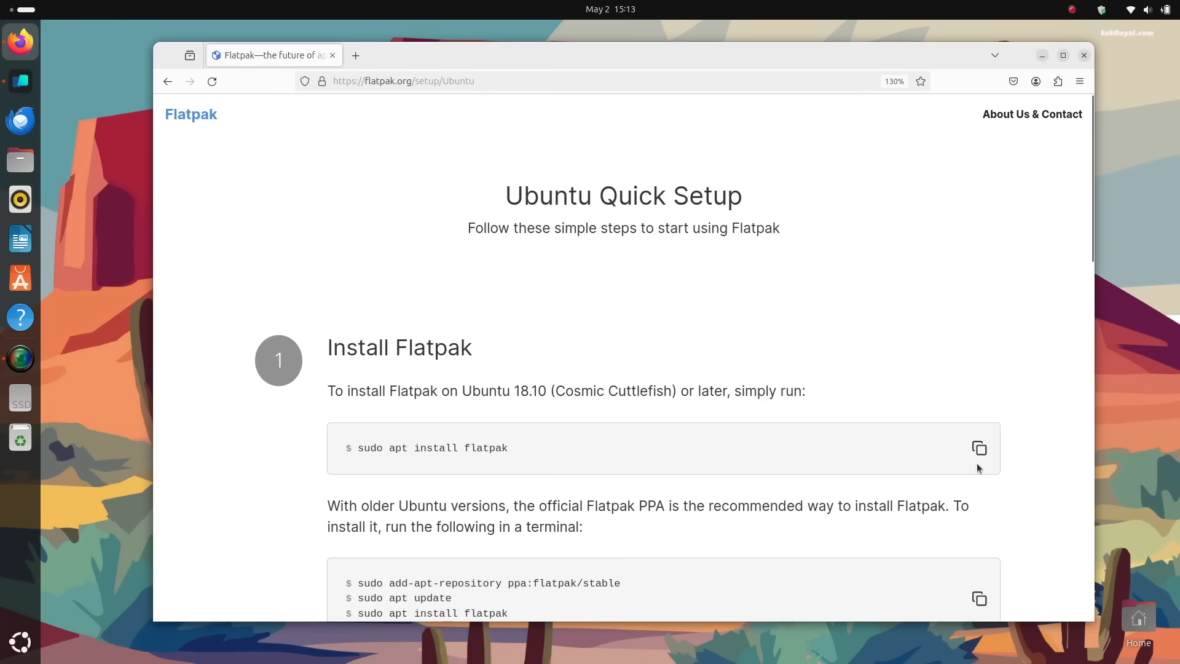
pyautogui.scroll(-3, 976, 463)
pyautogui.scroll(-1, 972, 466)
pyautogui.scroll(2, 965, 451)
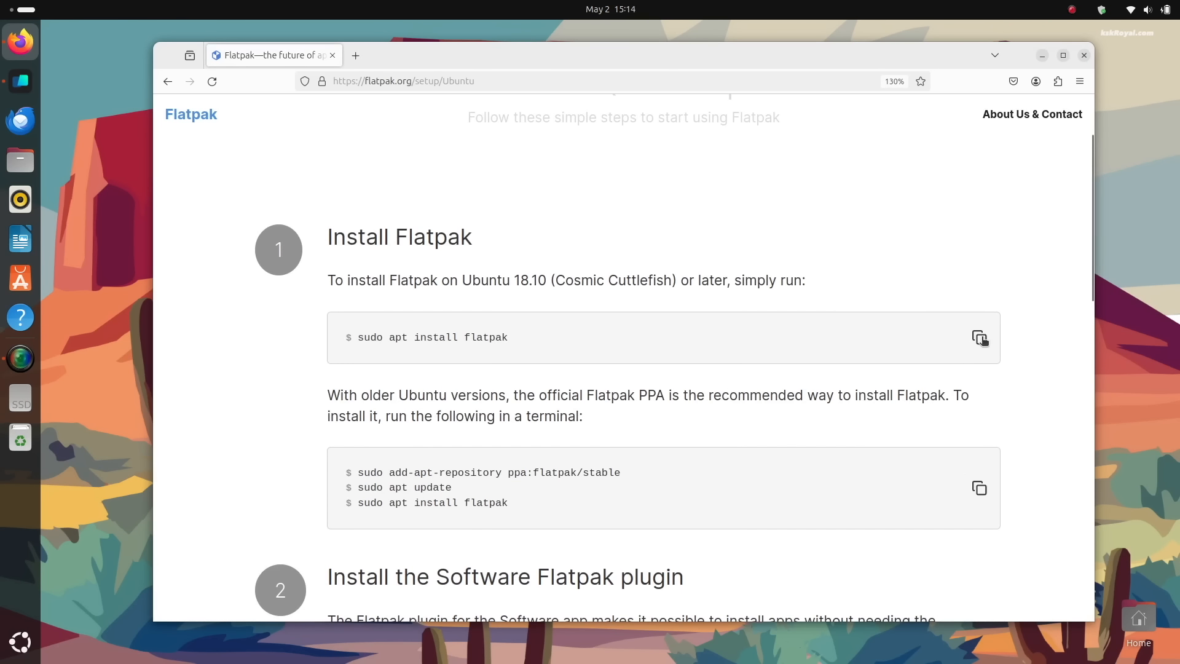
# Run sudo apt install flatpak in Warp, submit the account password, and agree to the installation.
pyautogui.click(39, 87)
pyautogui.click(522, 655)
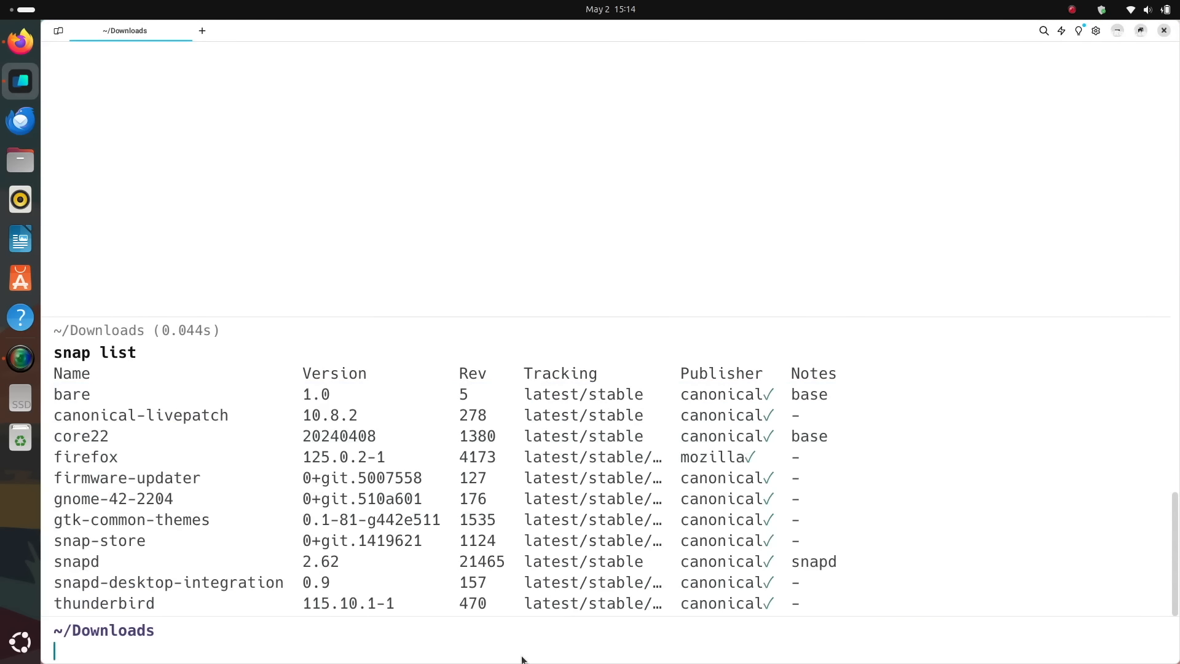
pyautogui.write('sudo apt install flatpak')
pyautogui.press('Return')
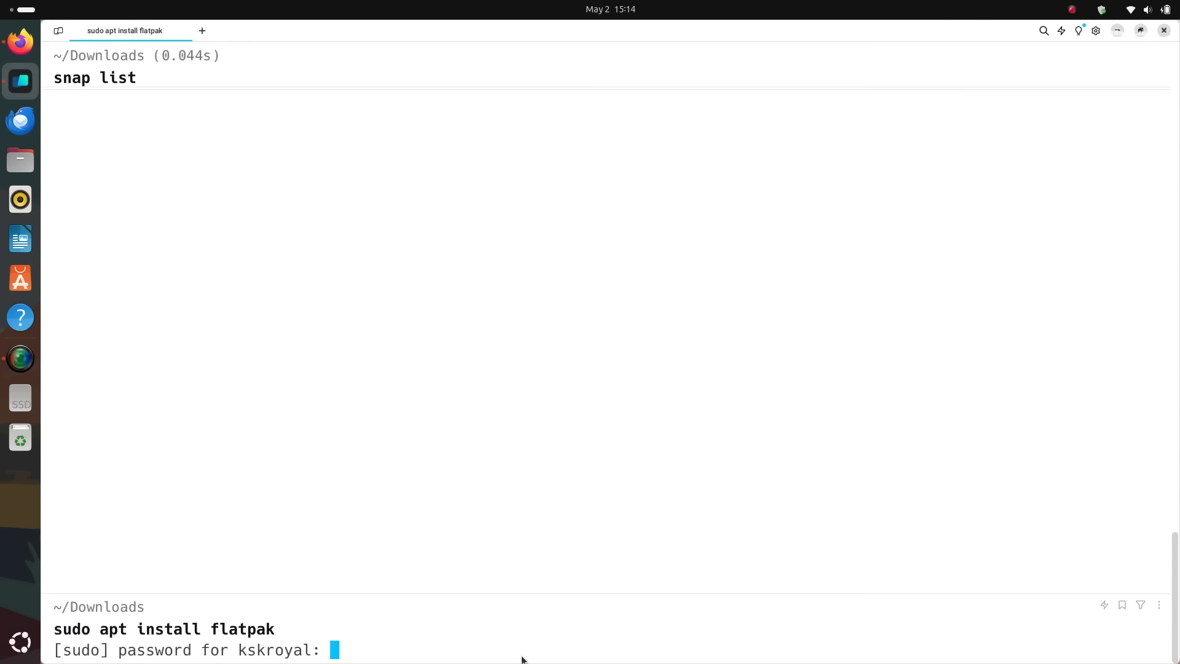
pyautogui.press('Return')
pyautogui.write('y')
pyautogui.press('Return')
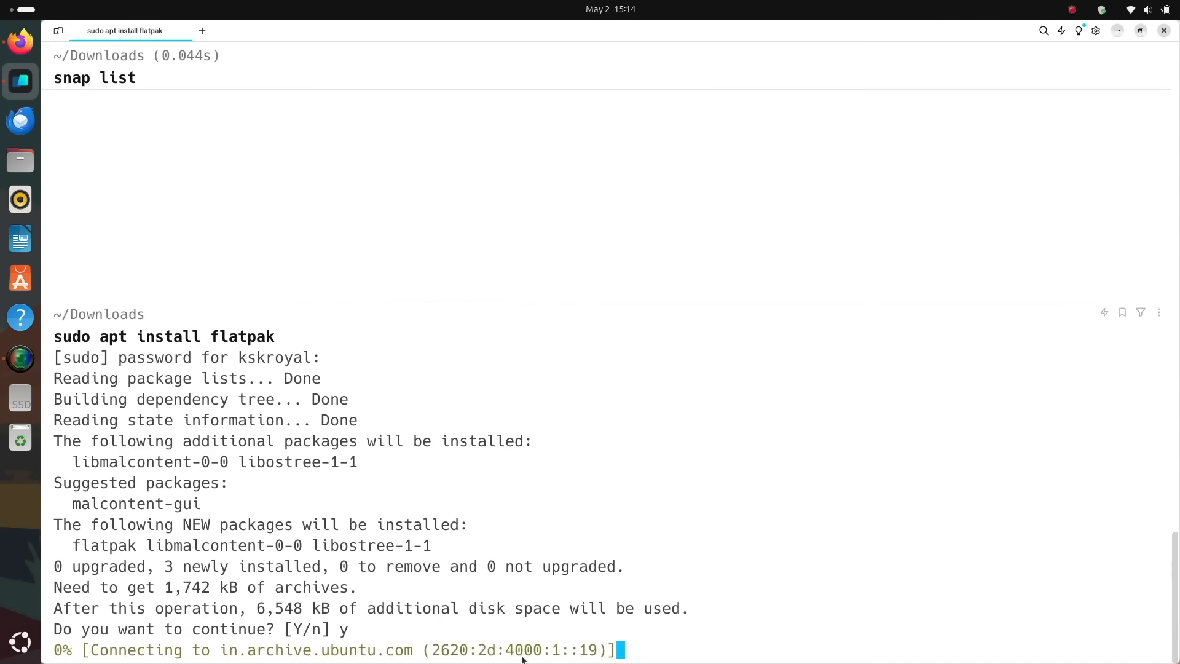
# Copy the Flathub remote-add command from the Flatpak setup page, run it in Warp, and authenticate with the account password.
pyautogui.hotkey('alt', 'Tab')
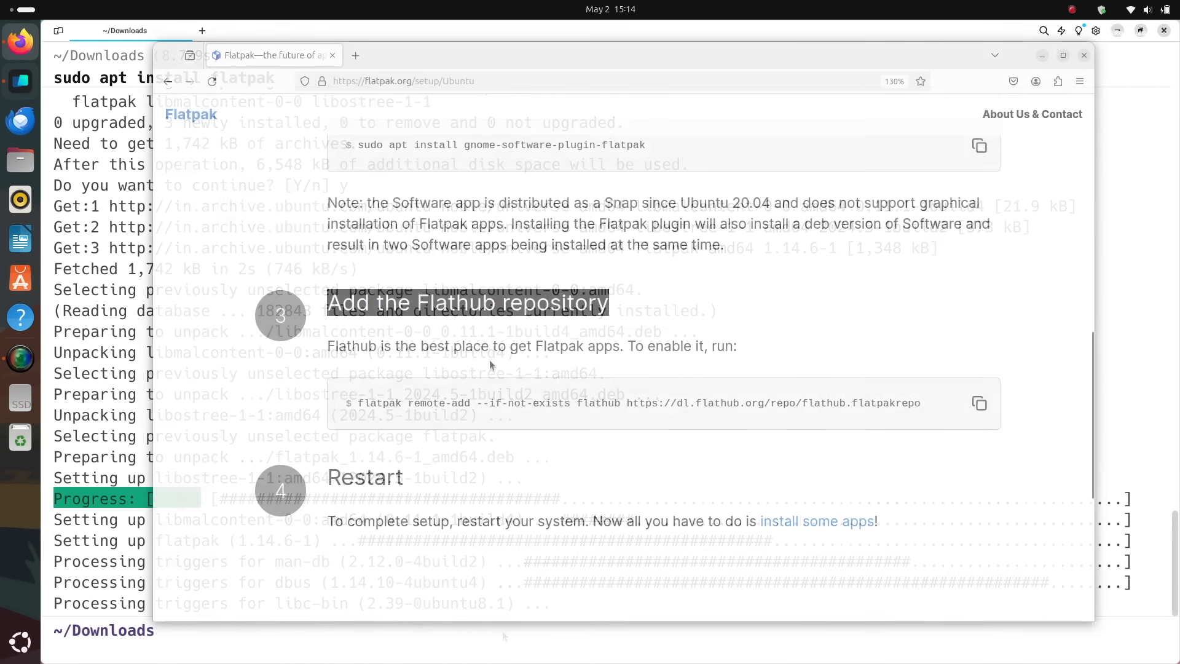
pyautogui.click(979, 405)
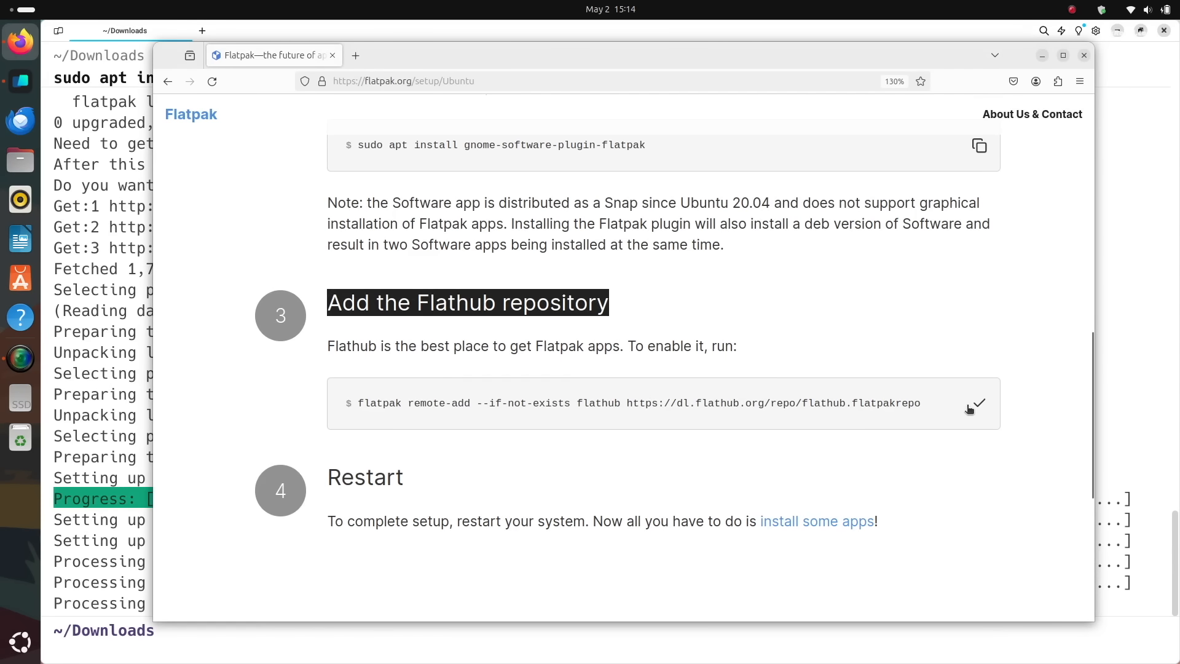
pyautogui.hotkey('alt', 'Tab')
pyautogui.hotkey('ctrl', 'l')
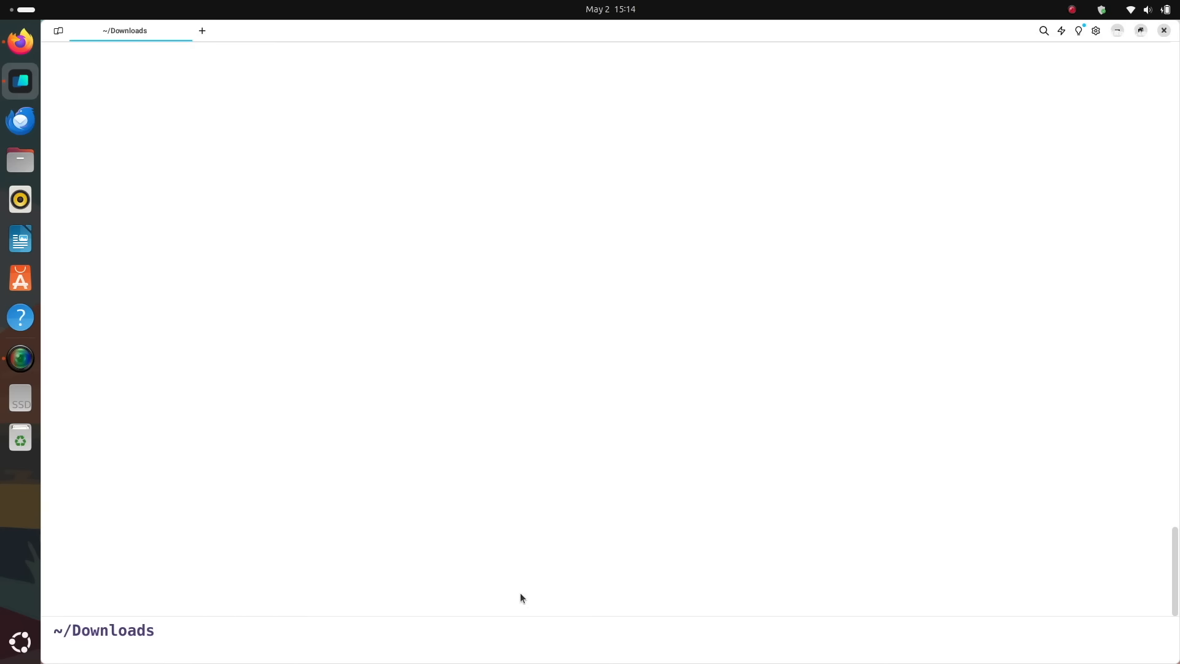
pyautogui.hotkey('ctrl', 'shift', 'v')
pyautogui.press('Return')
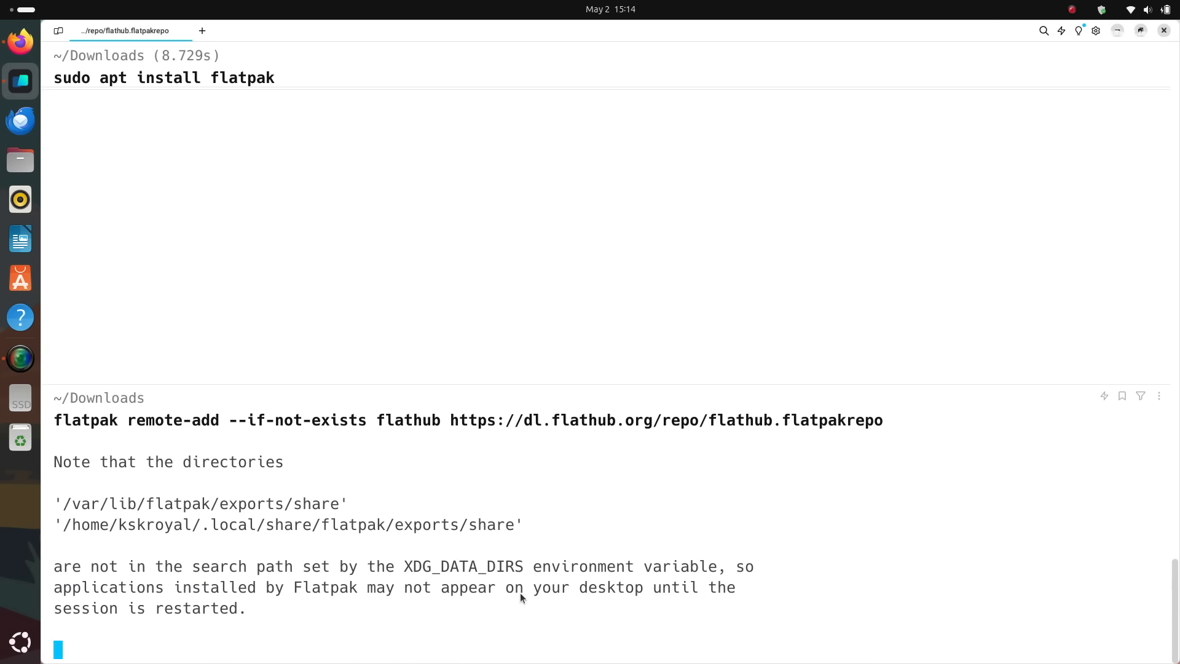
pyautogui.write('xxx')
pyautogui.press('Return')
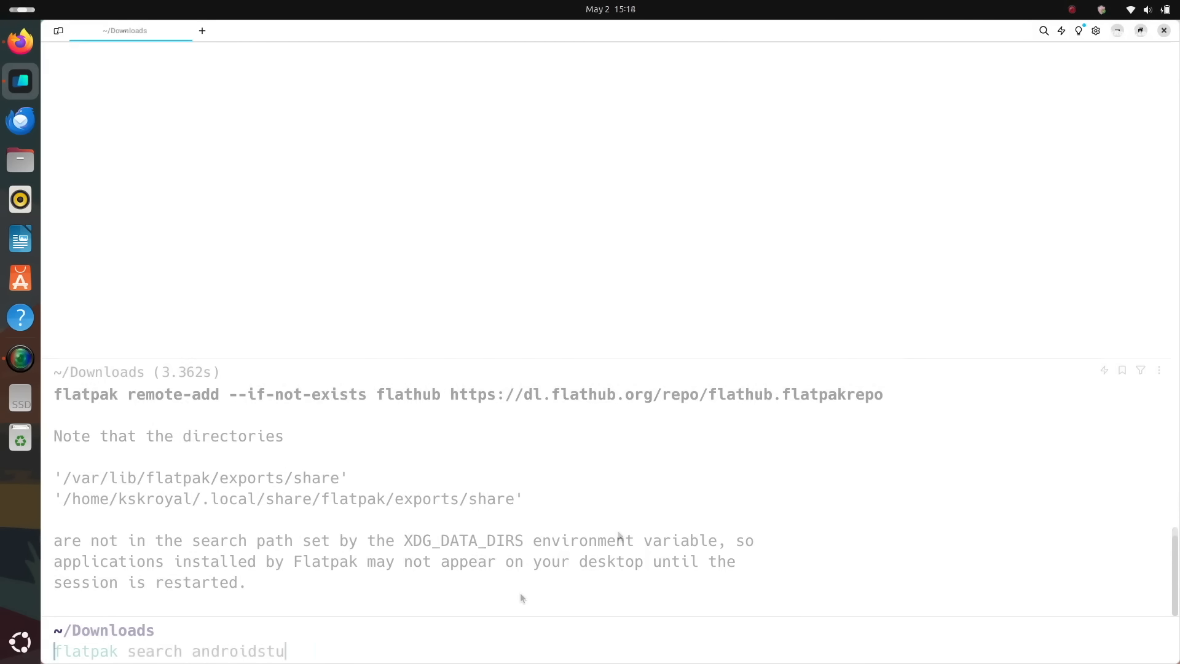
# Run flatpak search androidstudio in Warp and select the application ID of Android Studio.
pyautogui.press('Return')
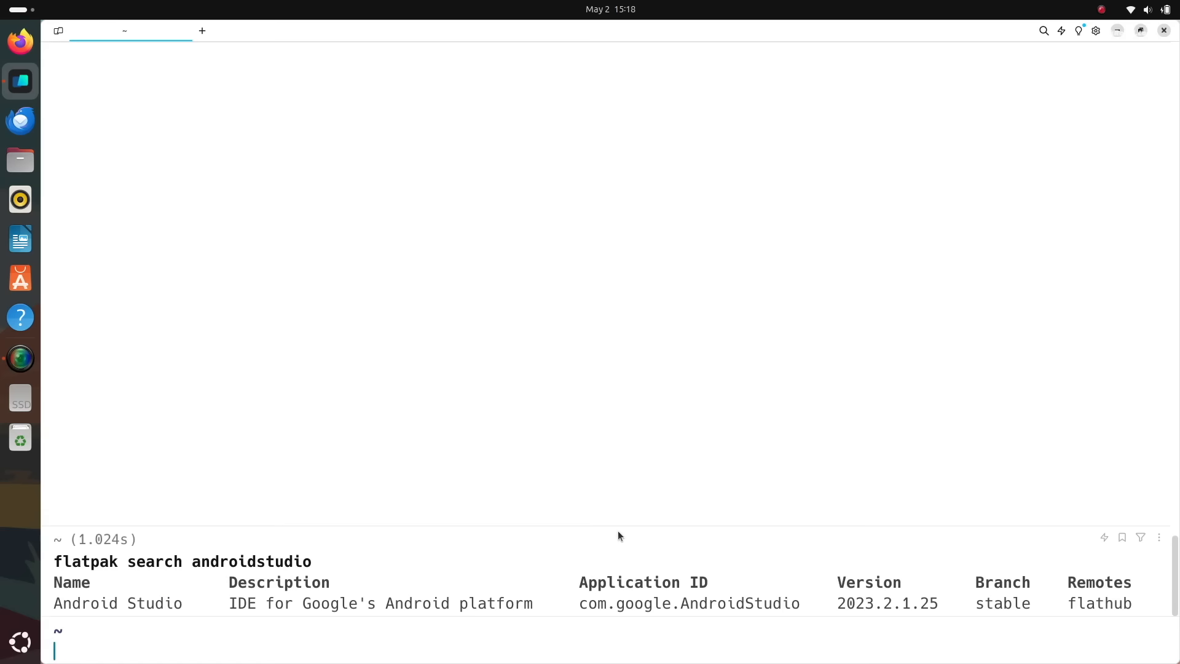
pyautogui.moveTo(809, 603); pyautogui.dragTo(628, 610)
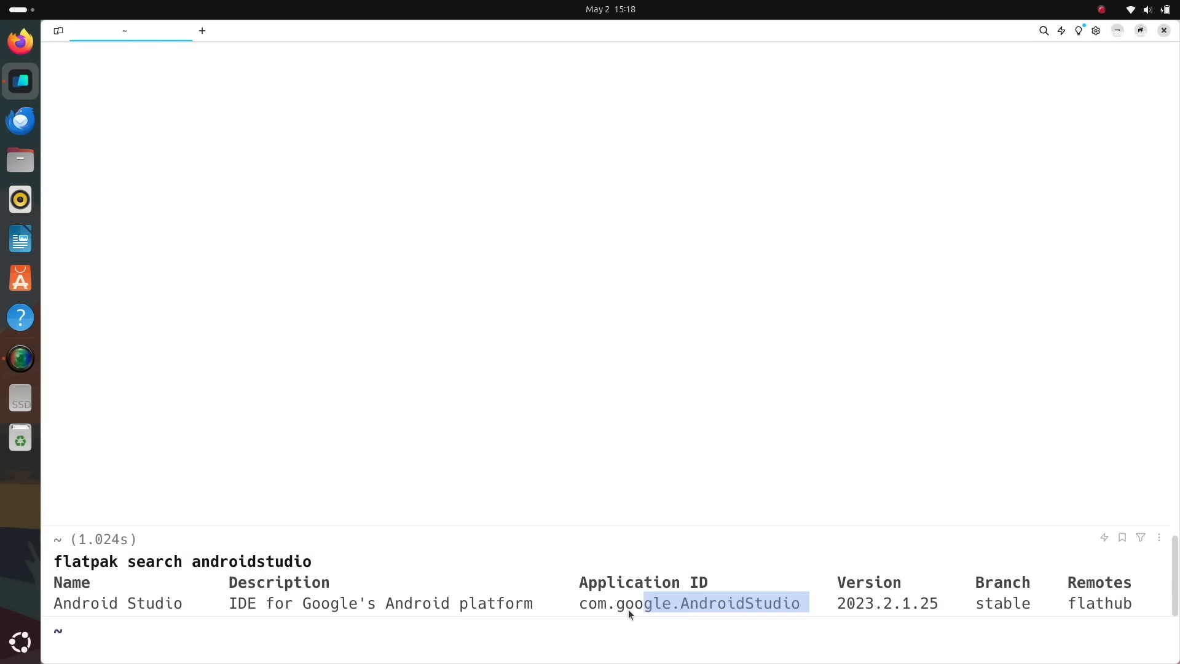
pyautogui.click(580, 603)
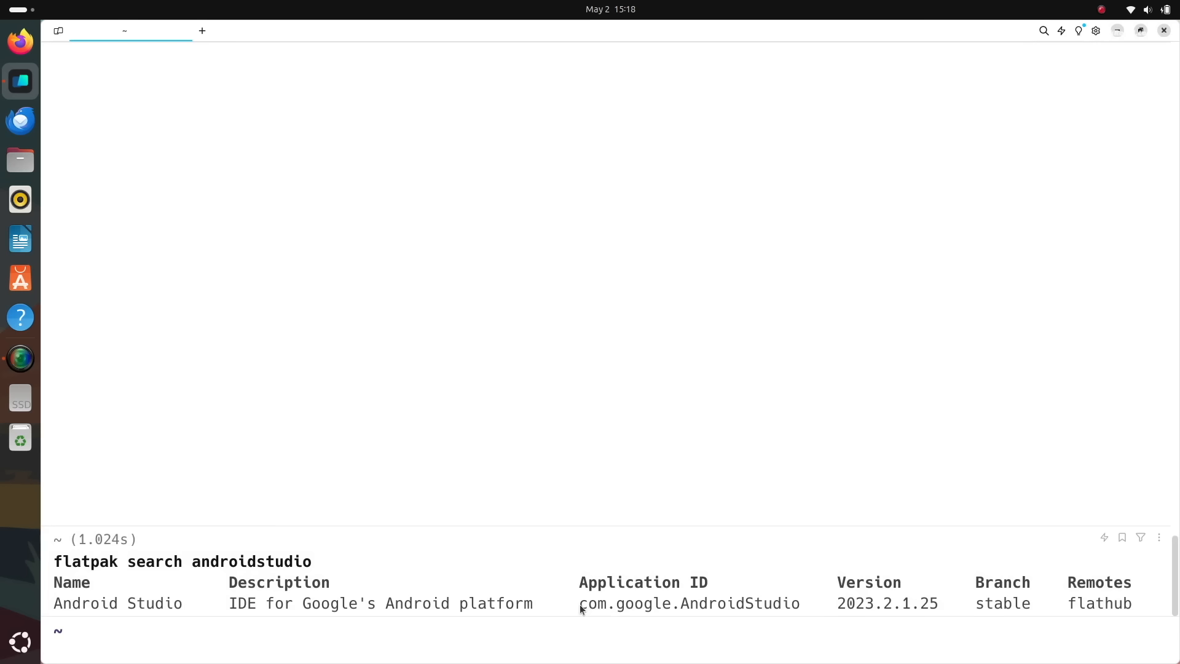
# Run flatpak install com.google.AndroidStudio, agreeing to the required runtime and the system installation changes.
pyautogui.write('flatpak install')
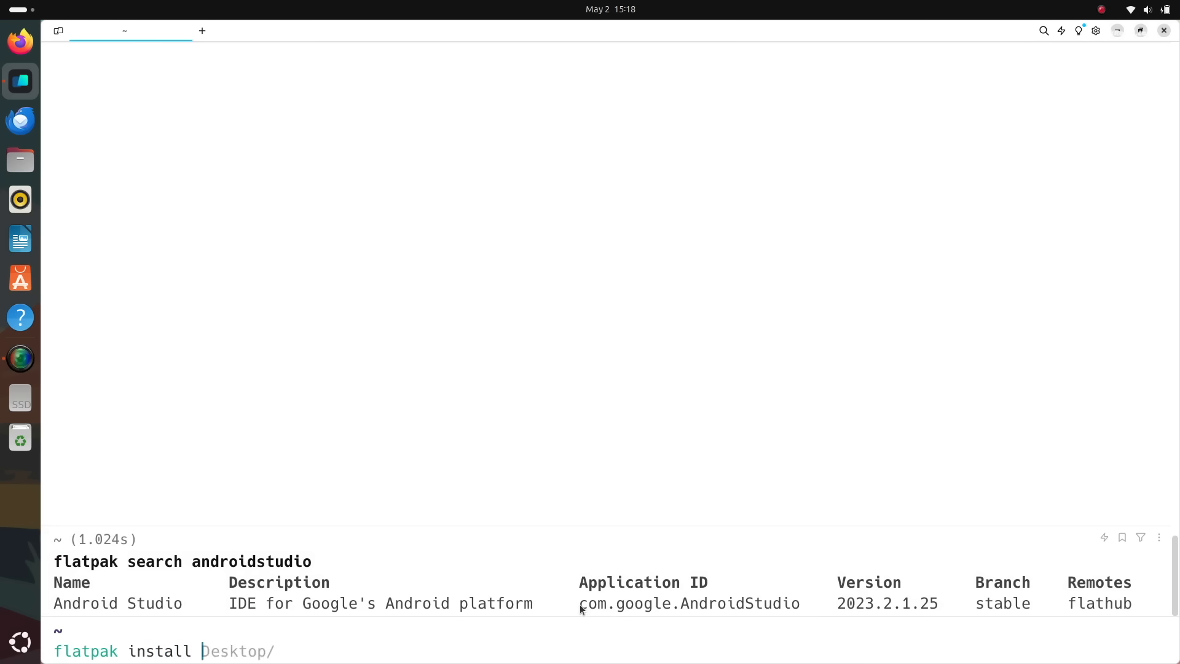
pyautogui.hotkey('ctrl', 'v')
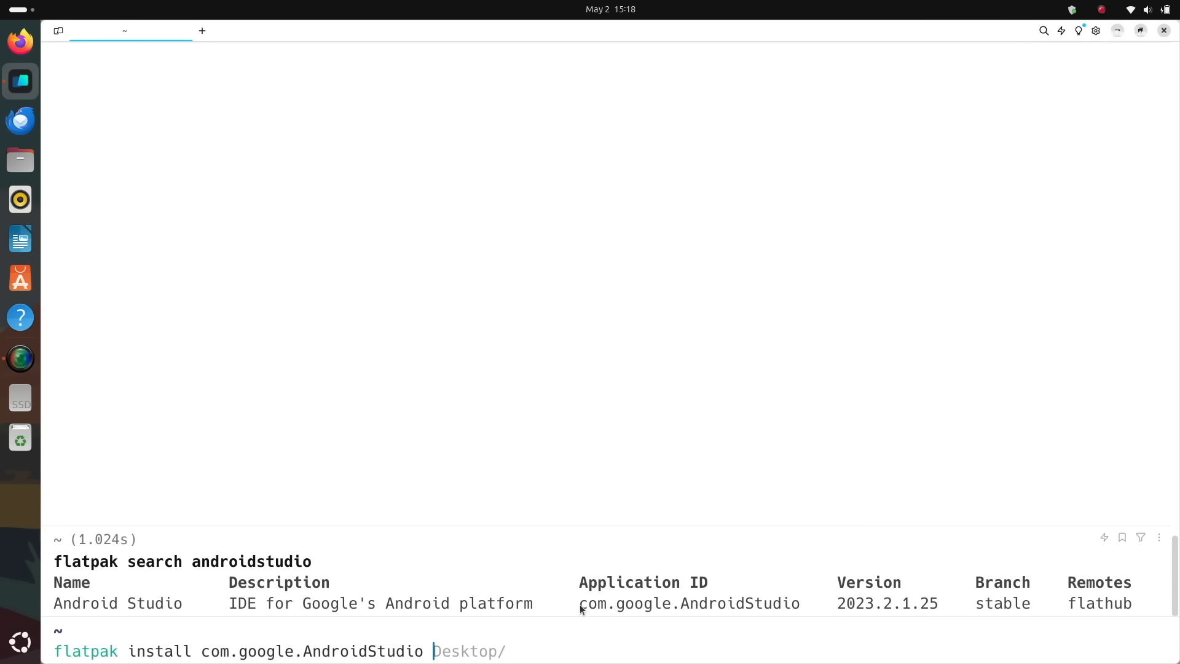
pyautogui.press('Return')
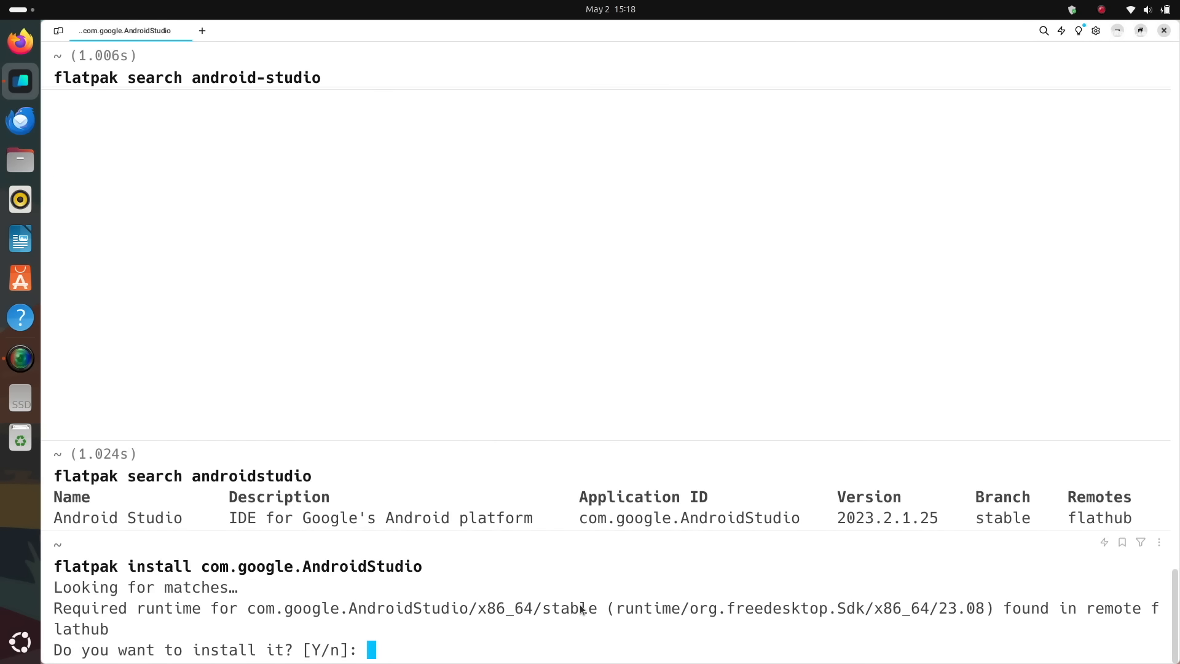
pyautogui.write('y')
pyautogui.press('Return')
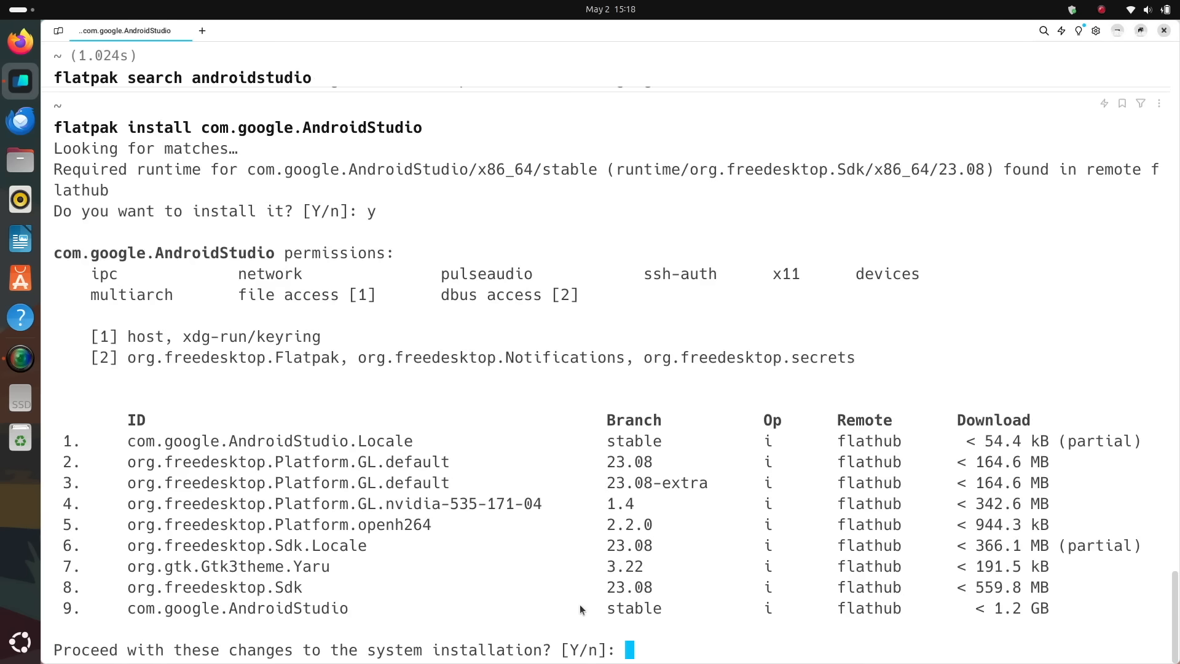
pyautogui.write('y')
pyautogui.press('Return')
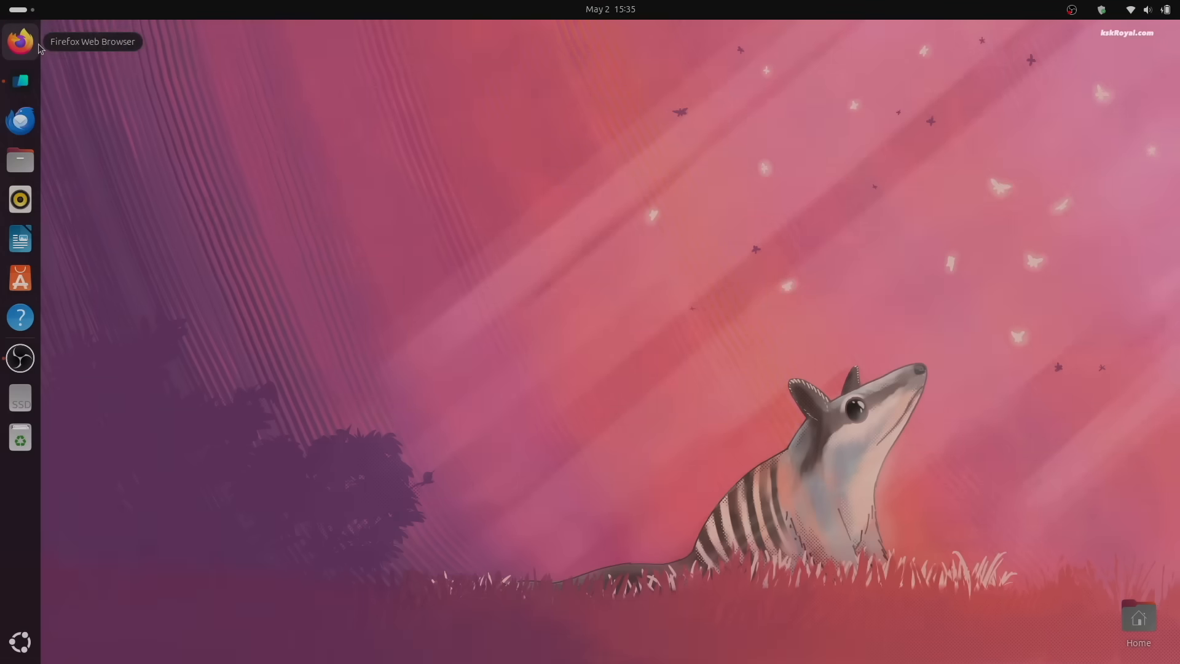
# Download Google Chrome for Linux as the 64 bit .deb package from Google's Chrome site in Firefox.
pyautogui.click(38, 45)
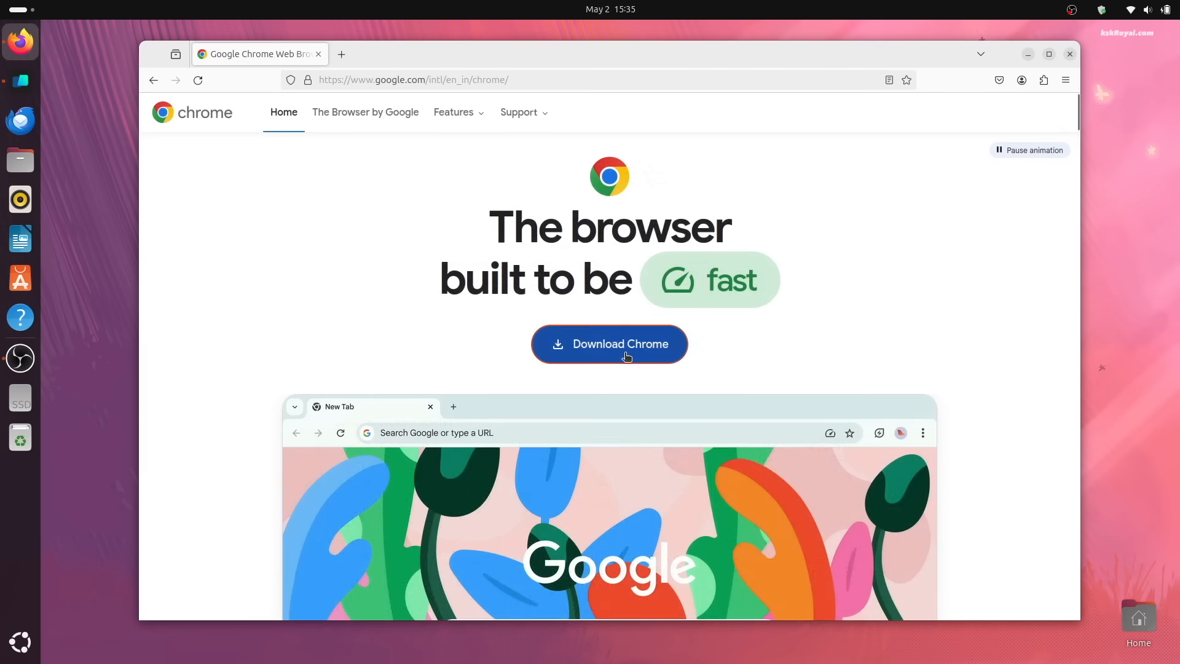
pyautogui.click(553, 355)
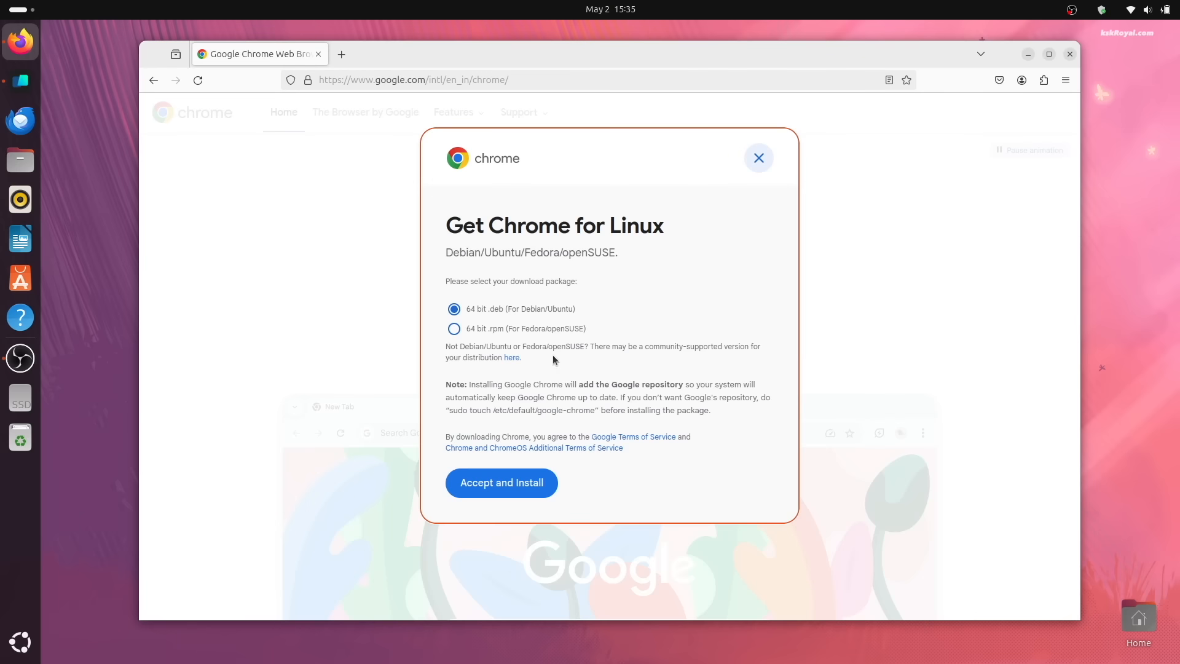
pyautogui.click(495, 483)
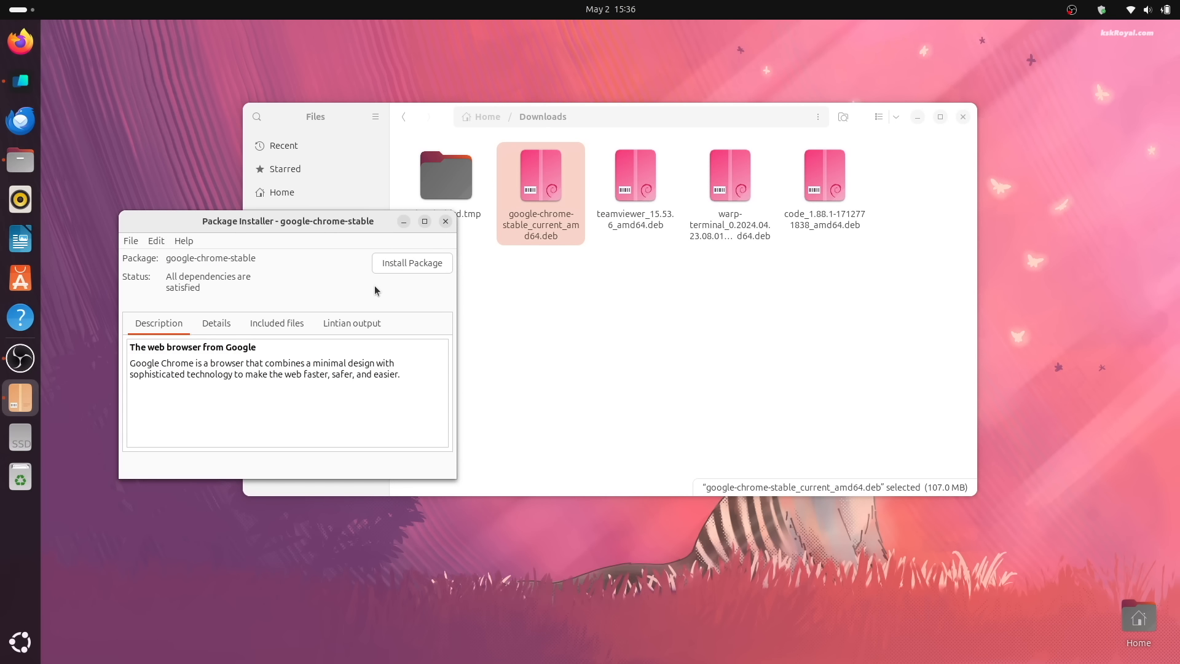
# Install the google-chrome-stable package in the Package Installer and launch Google Chrome from the application overview.
pyautogui.click(406, 264)
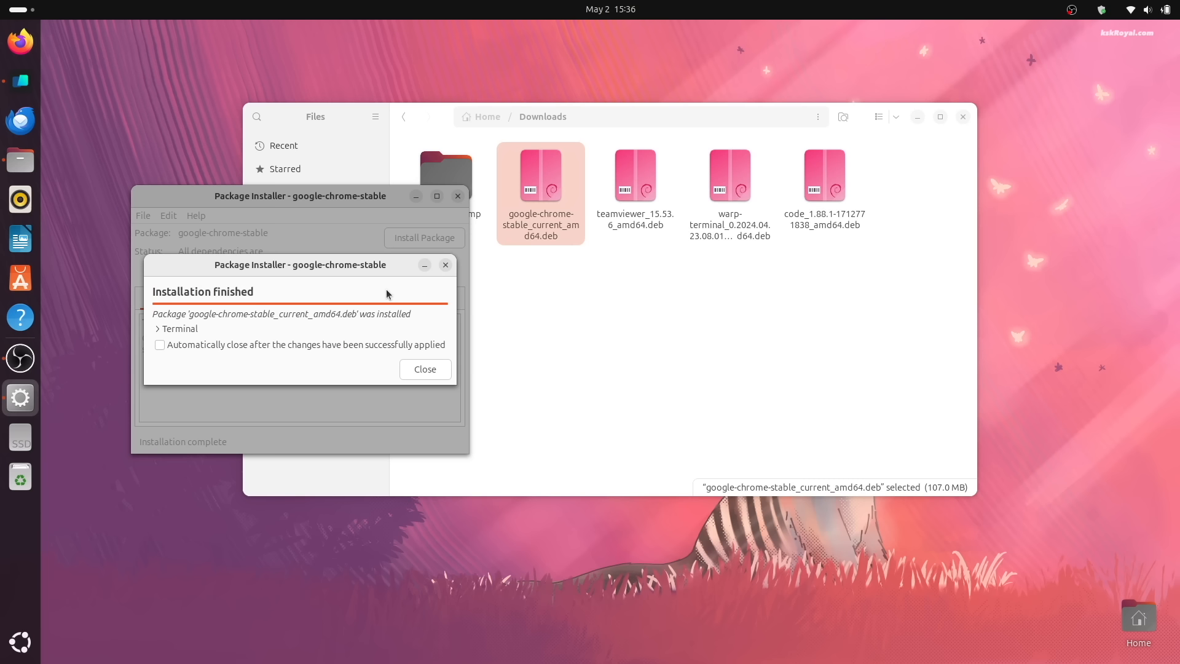
pyautogui.click(21, 643)
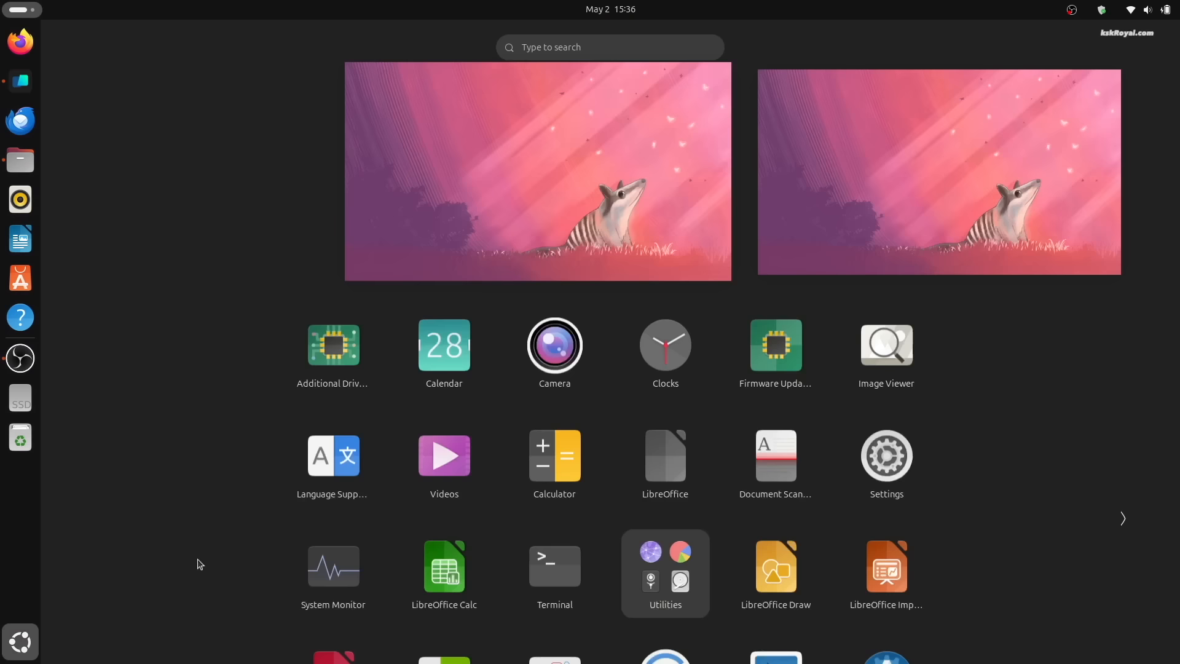
pyautogui.scroll(-1, 811, 461)
pyautogui.click(482, 490)
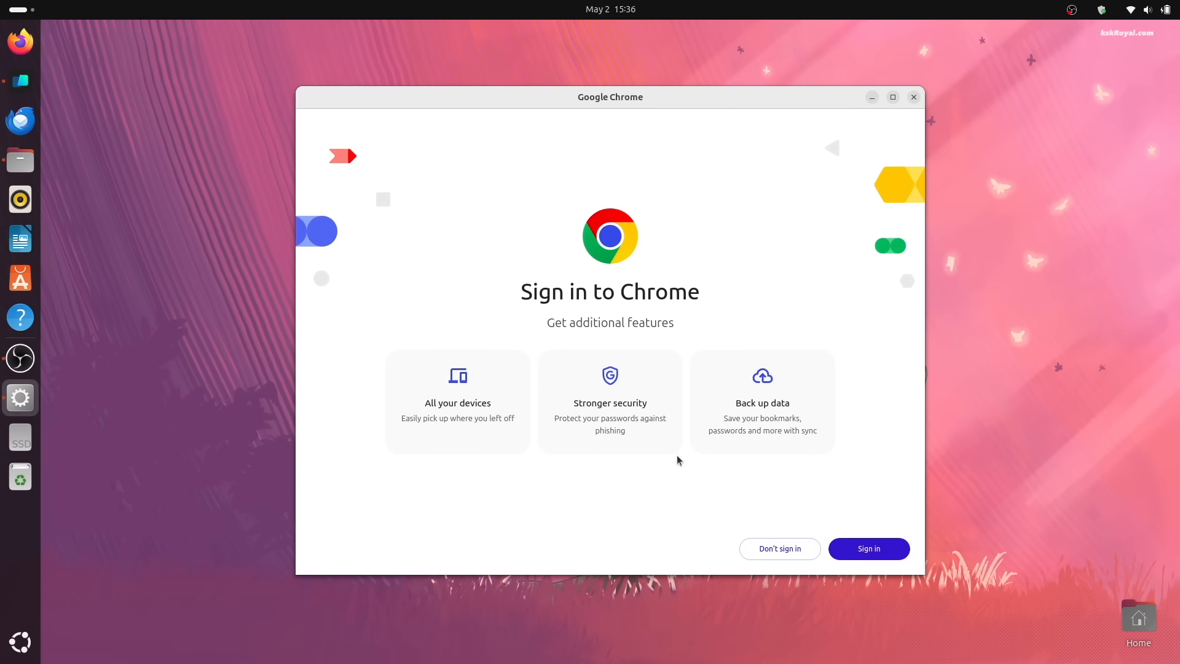
# Skip signing in to Chrome, accept the ad privacy notice and maximize the browser window.
pyautogui.click(768, 549)
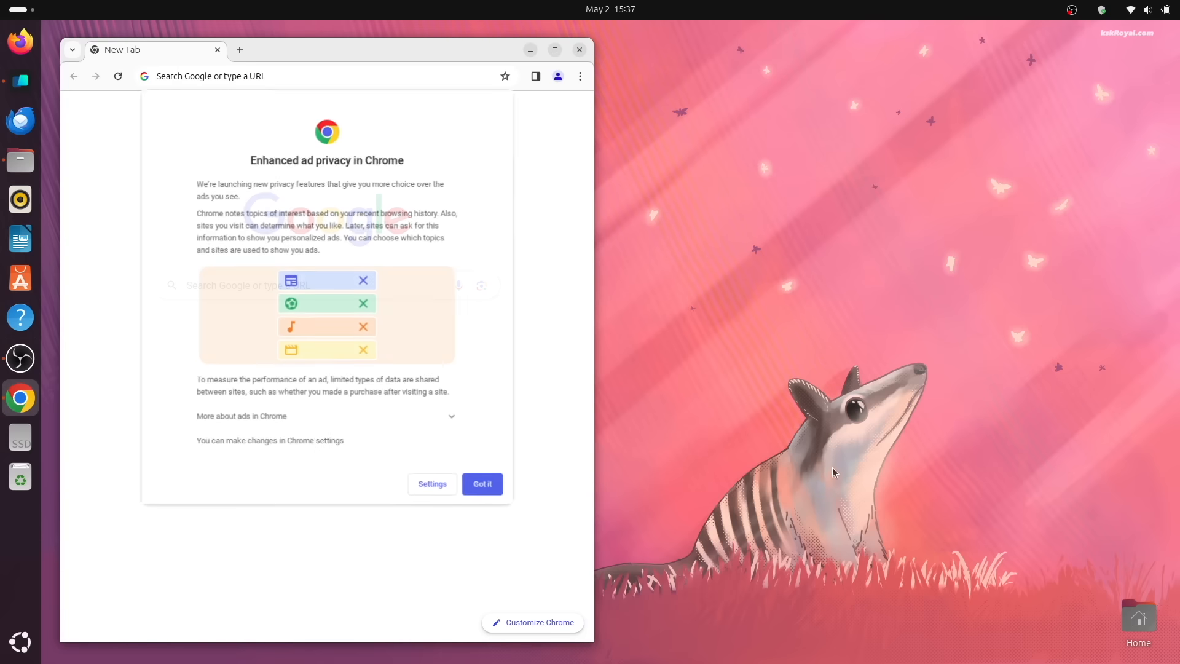
pyautogui.click(483, 485)
pyautogui.moveTo(496, 49); pyautogui.dragTo(836, 20)
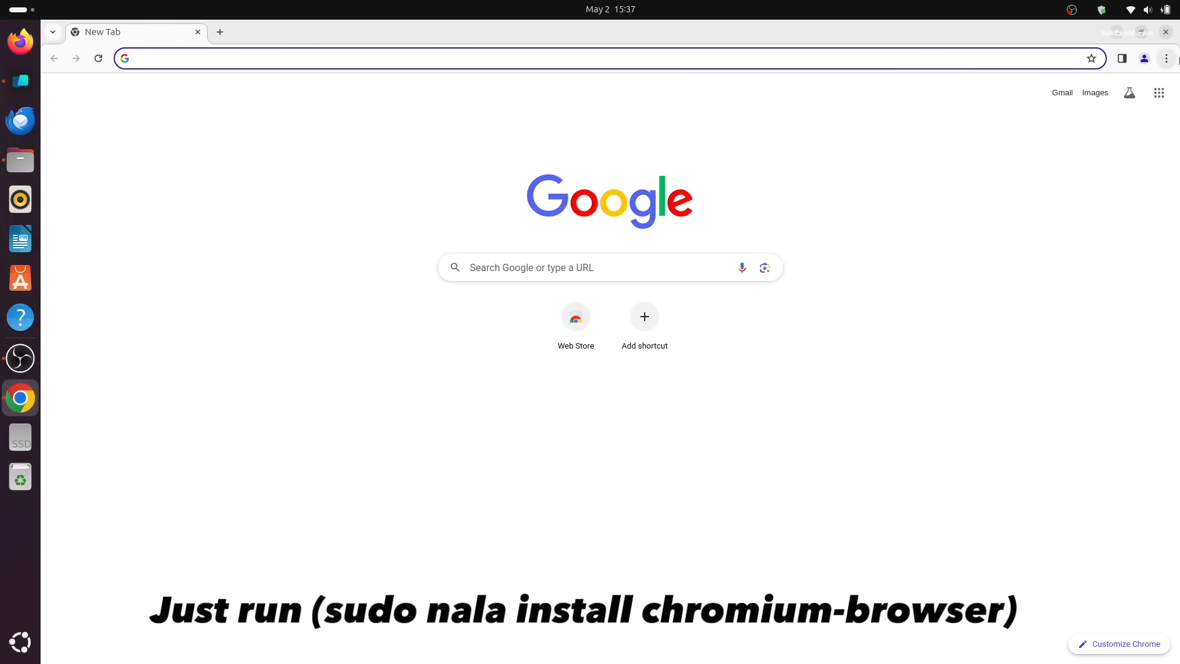
pyautogui.click(1167, 57)
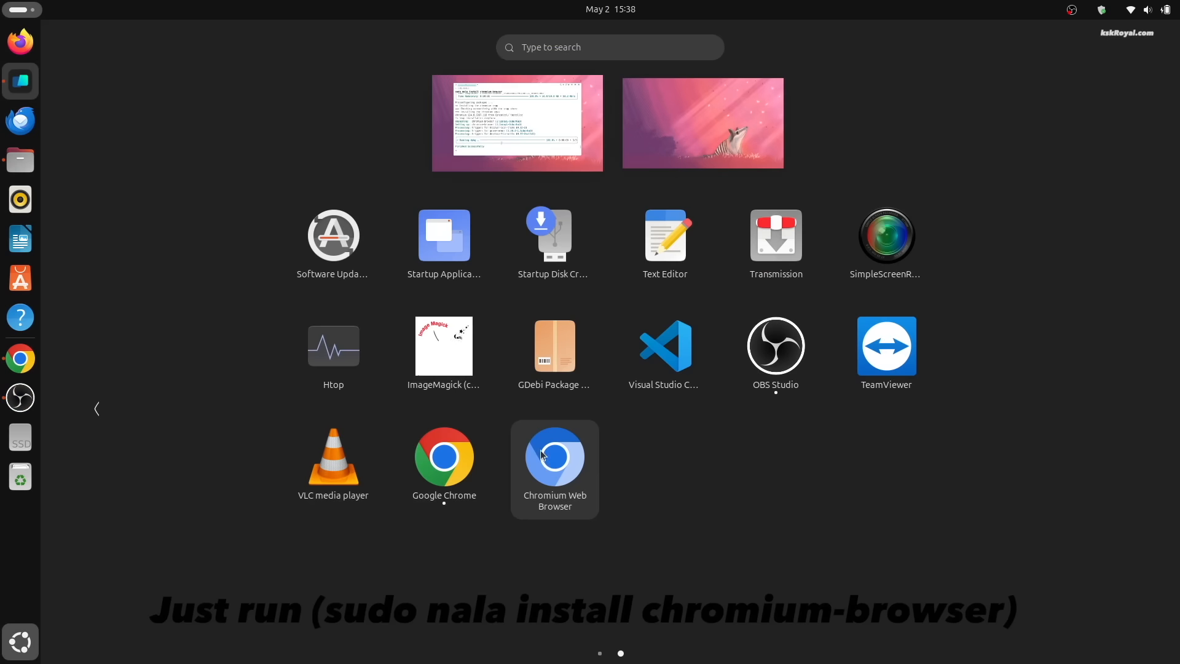
# Launch the Chromium Web Browser from the application overview and open its main menu.
pyautogui.click(543, 455)
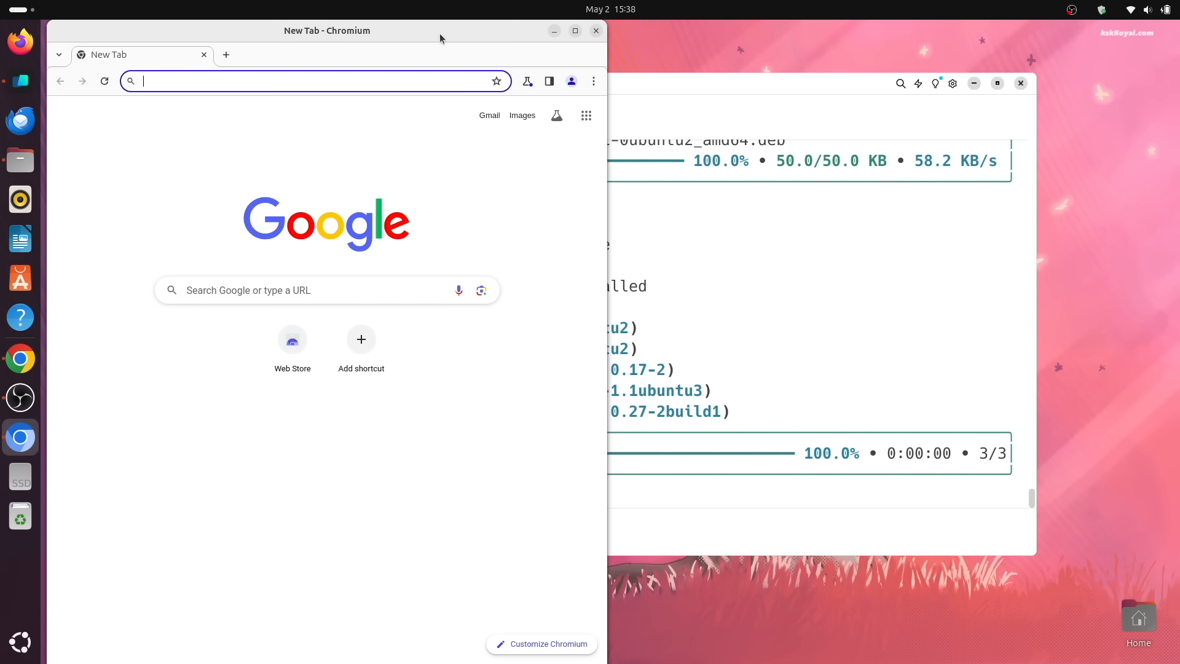
pyautogui.moveTo(440, 38); pyautogui.dragTo(655, 38)
pyautogui.click(809, 82)
pyautogui.click(707, 486)
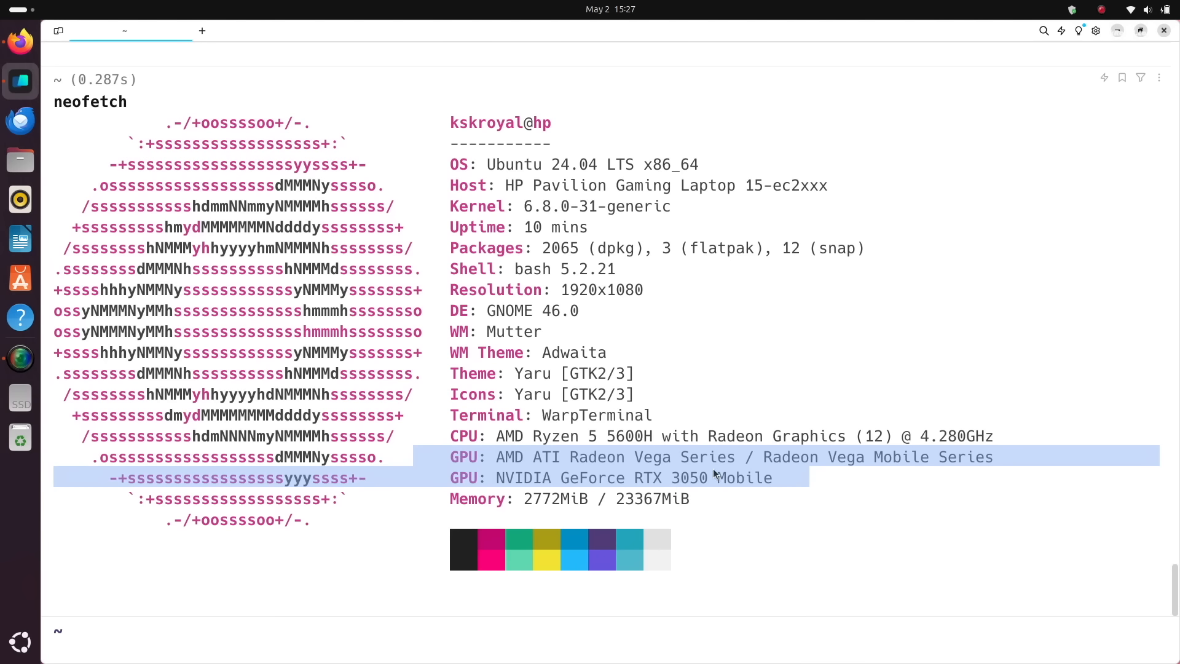
# Highlight the NVIDIA GeForce RTX 3050 Mobile GPU entry in the neofetch output in Warp.
pyautogui.click(713, 478)
pyautogui.doubleClick(713, 473)
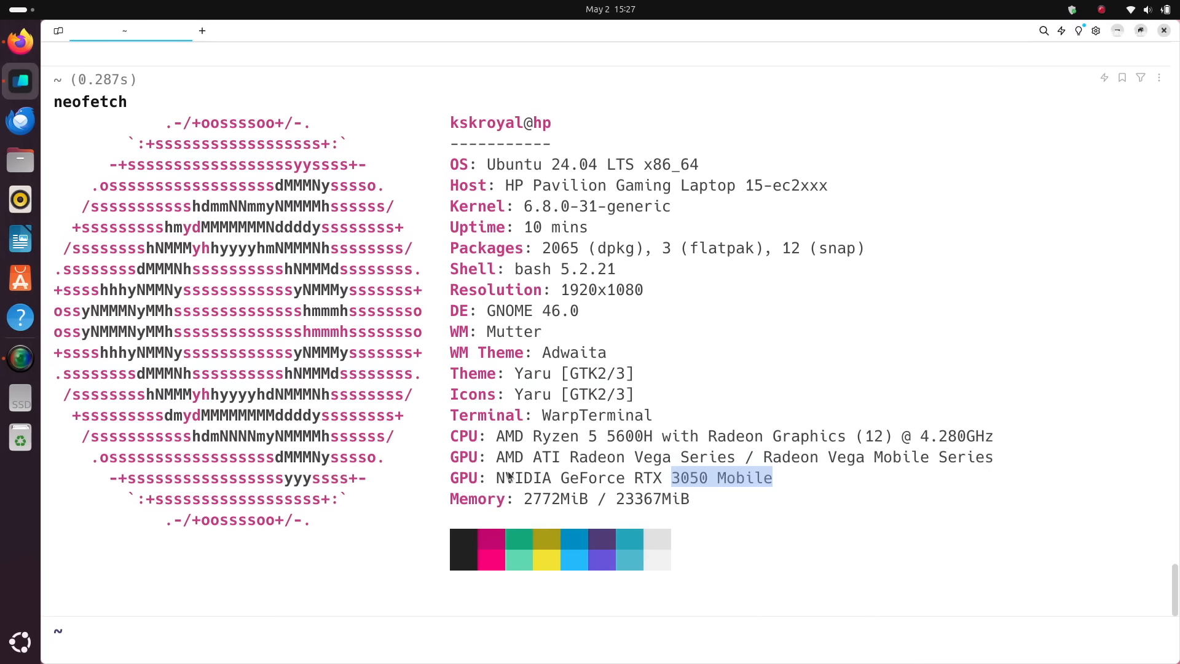
pyautogui.moveTo(498, 477); pyautogui.dragTo(773, 474)
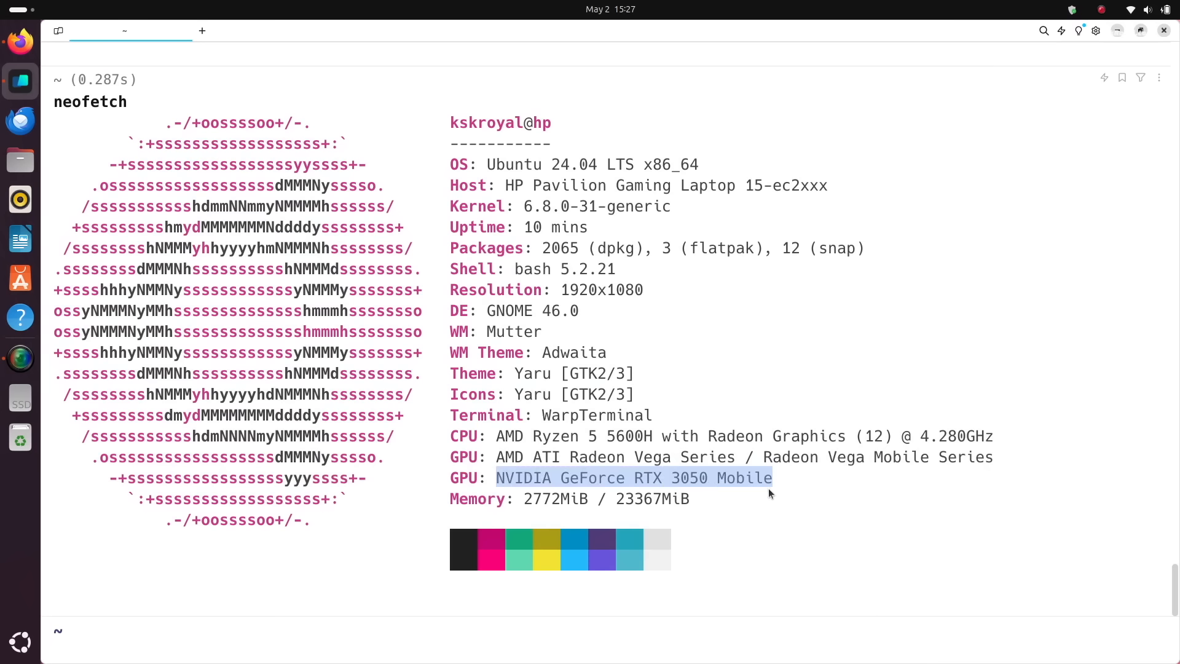
# Run lspci | grep -E "VGA" to list the graphics controllers and highlight the NVIDIA entry.
pyautogui.click(420, 633)
pyautogui.write('lspci | grep -E "VGA"')
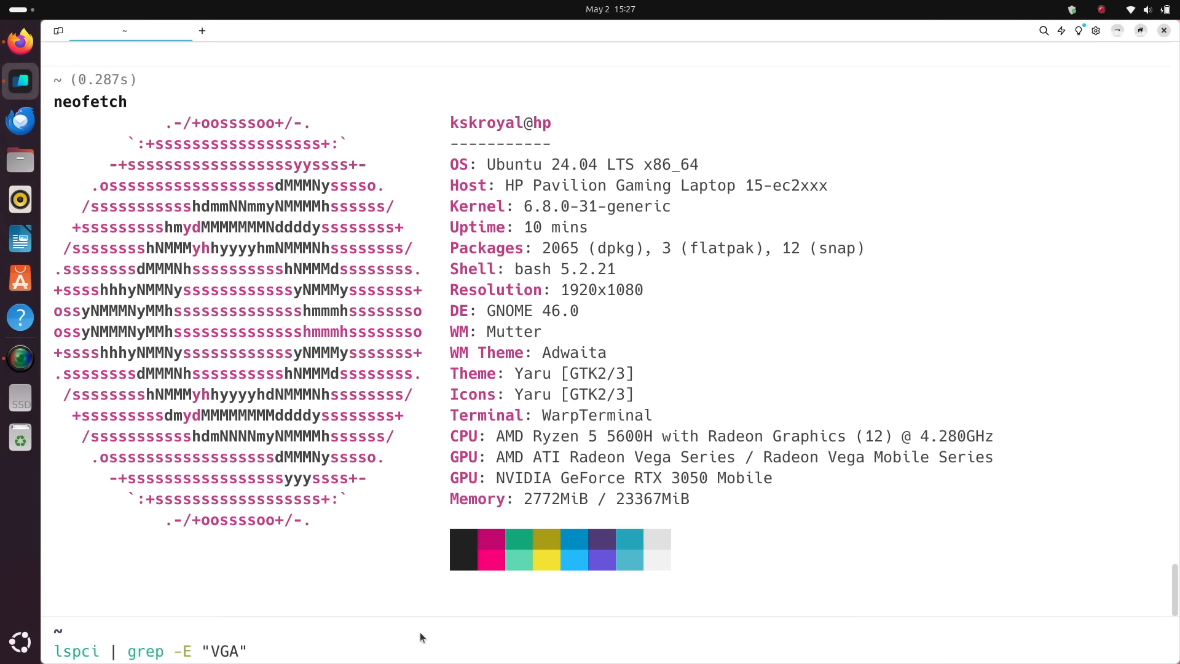
pyautogui.press('Return')
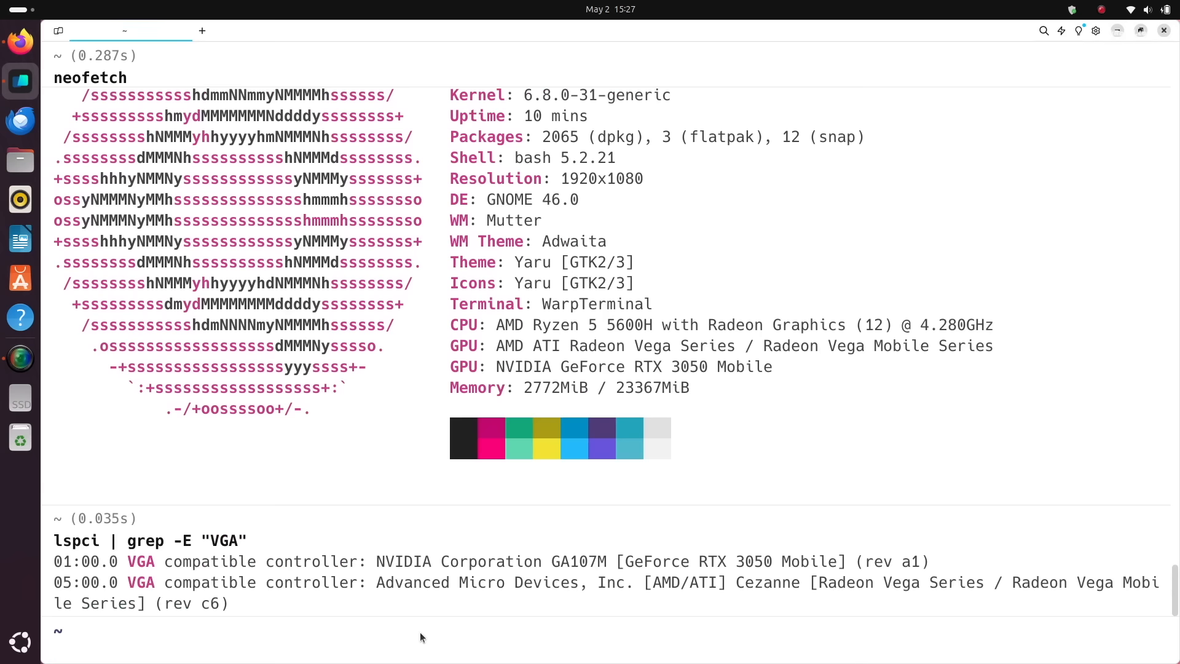
pyautogui.tripleClick(390, 562)
# Run sudo ubuntu-drivers devices and select the name of the recommended driver, nvidia-driver-535.
pyautogui.click(417, 655)
pyautogui.write('sudo ubuntu-drivers')
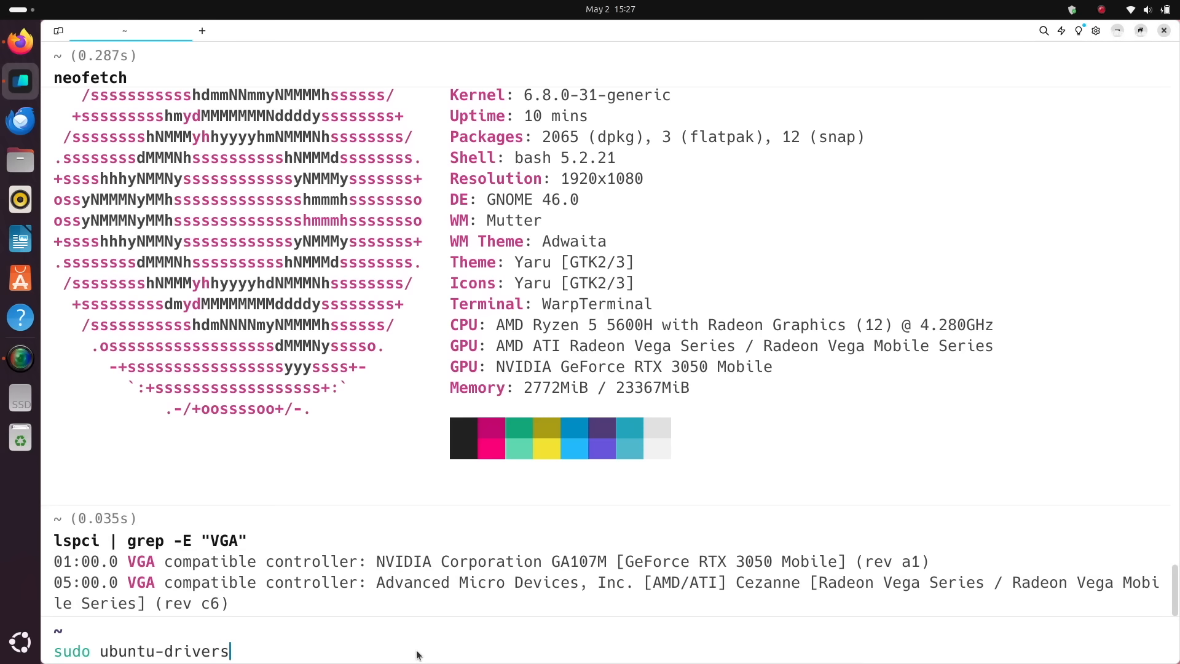
pyautogui.write(' devices')
pyautogui.press('Return')
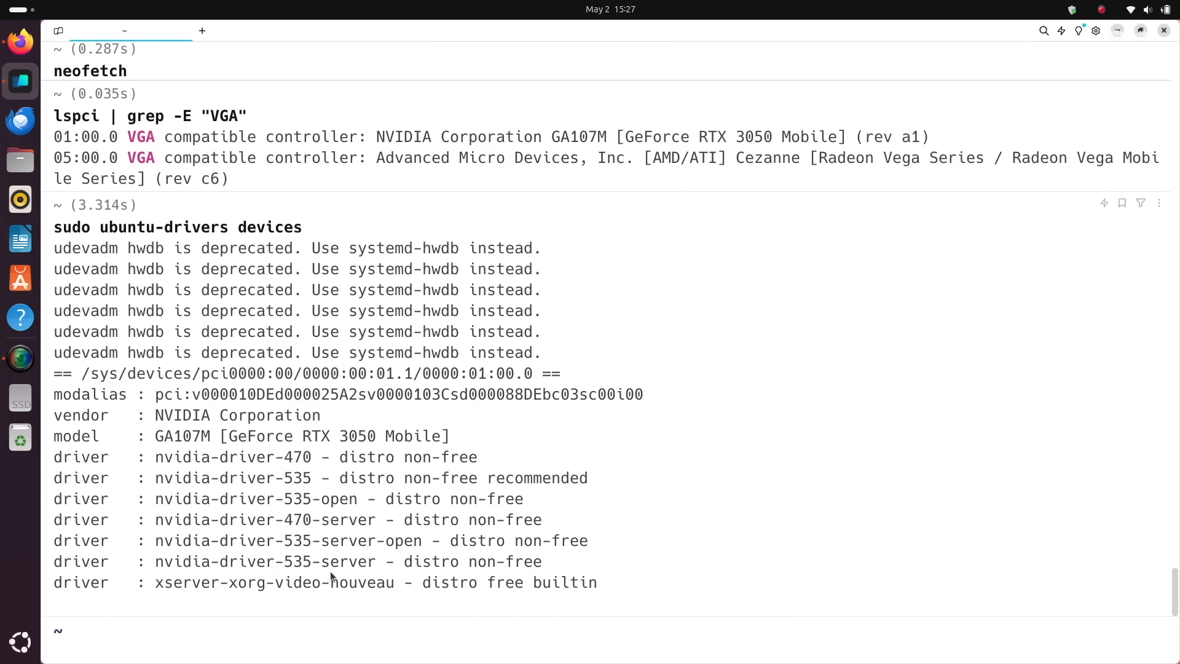
pyautogui.moveTo(156, 477); pyautogui.dragTo(516, 473)
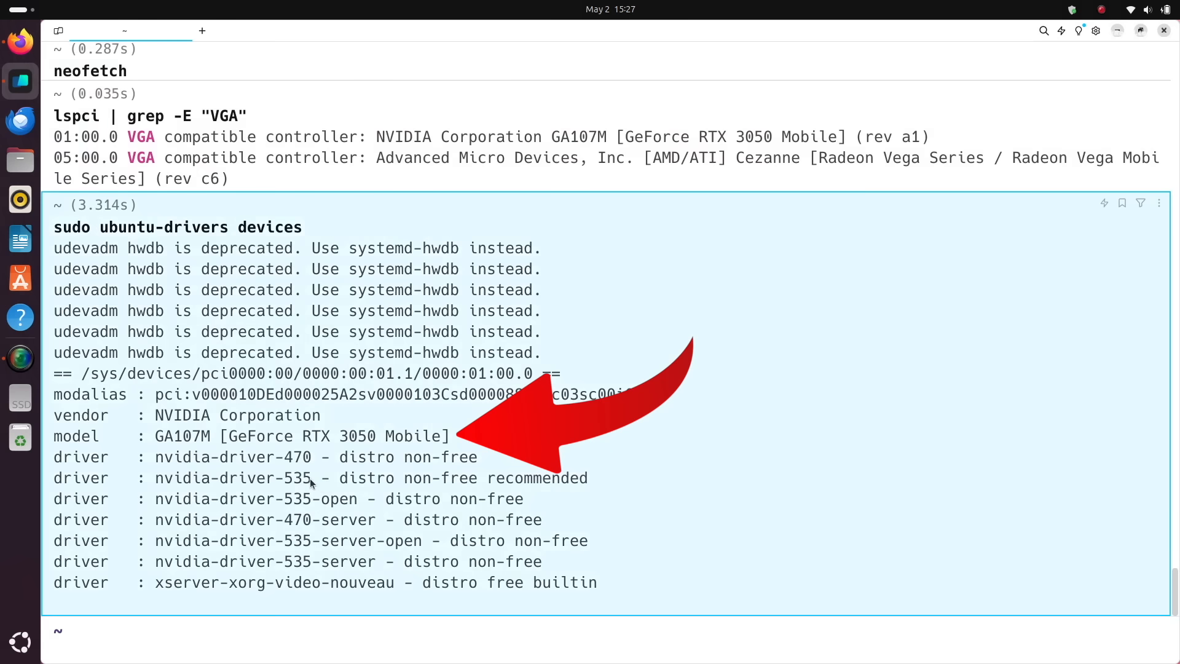
pyautogui.moveTo(311, 478); pyautogui.dragTo(175, 487)
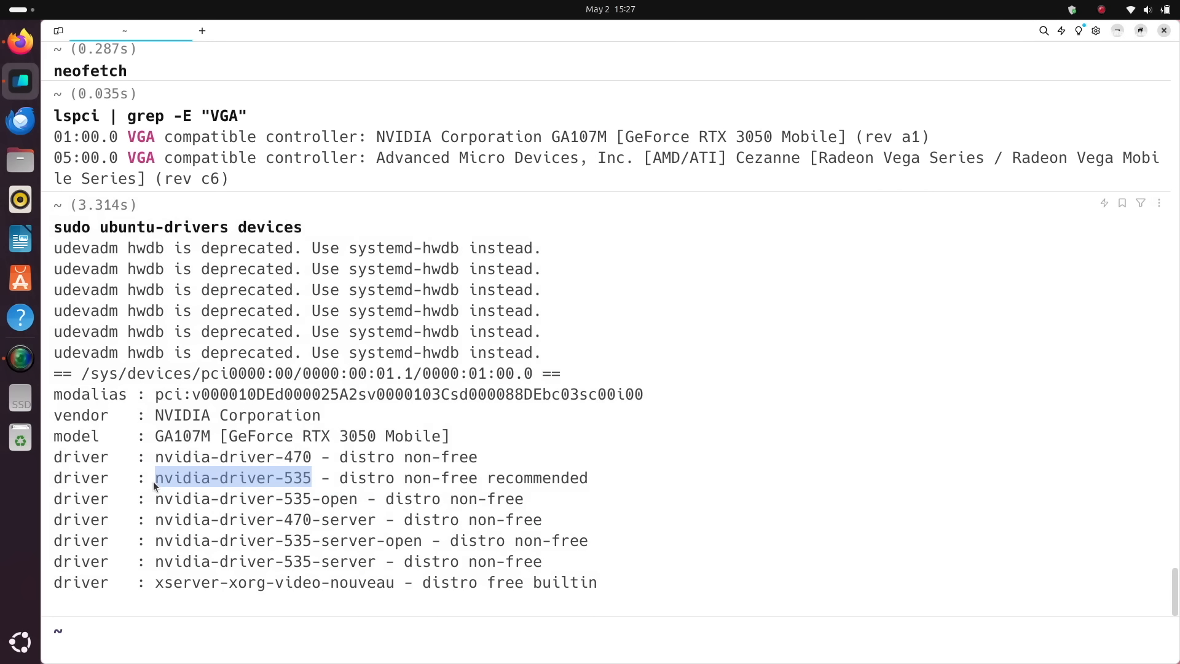
# Run sudo nala install nvidia-driver-535 to install the recommended NVIDIA driver.
pyautogui.click(288, 476)
pyautogui.write('sudo')
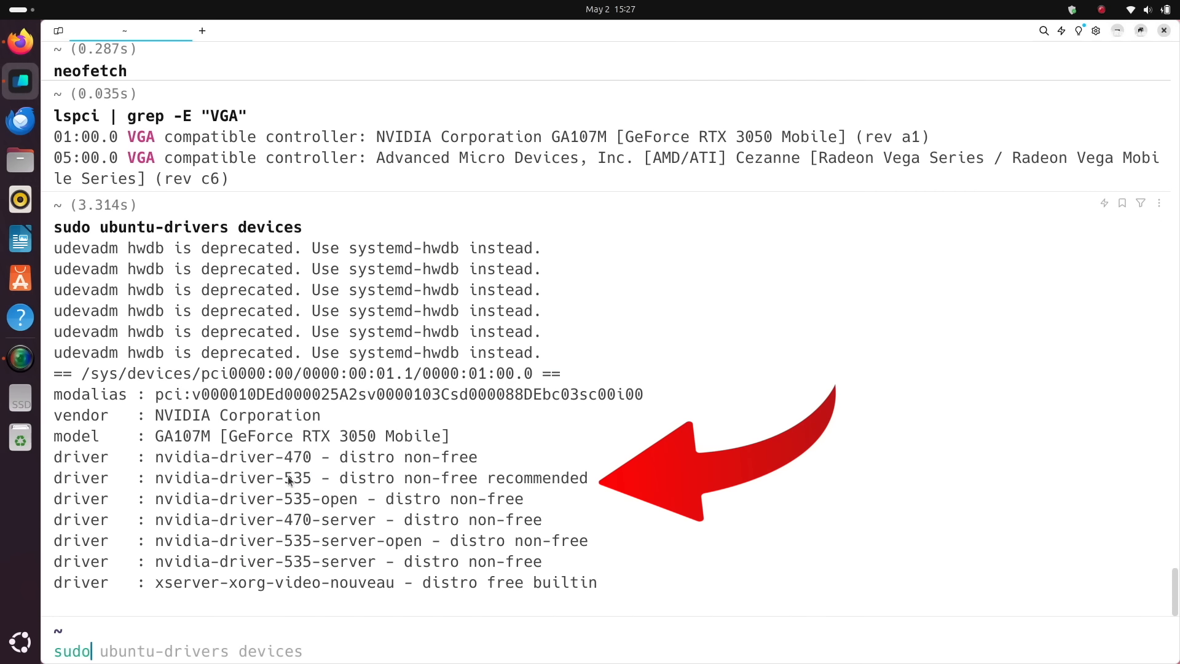
pyautogui.write(' nala install ')
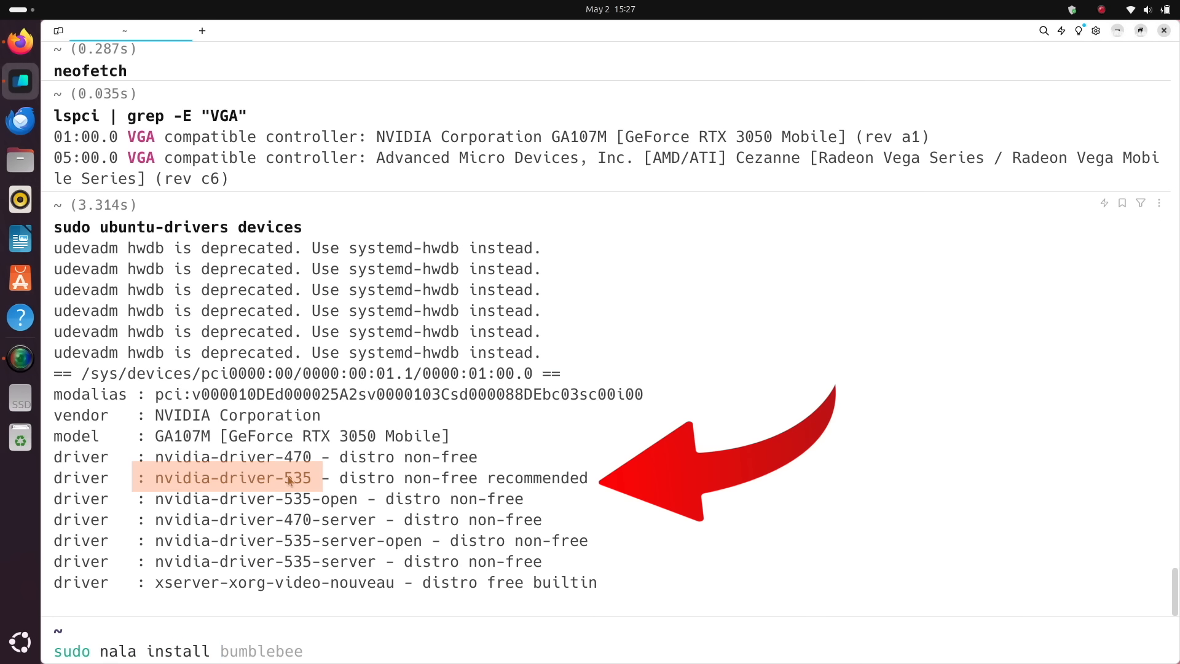
pyautogui.write('nvidia-driver-535')
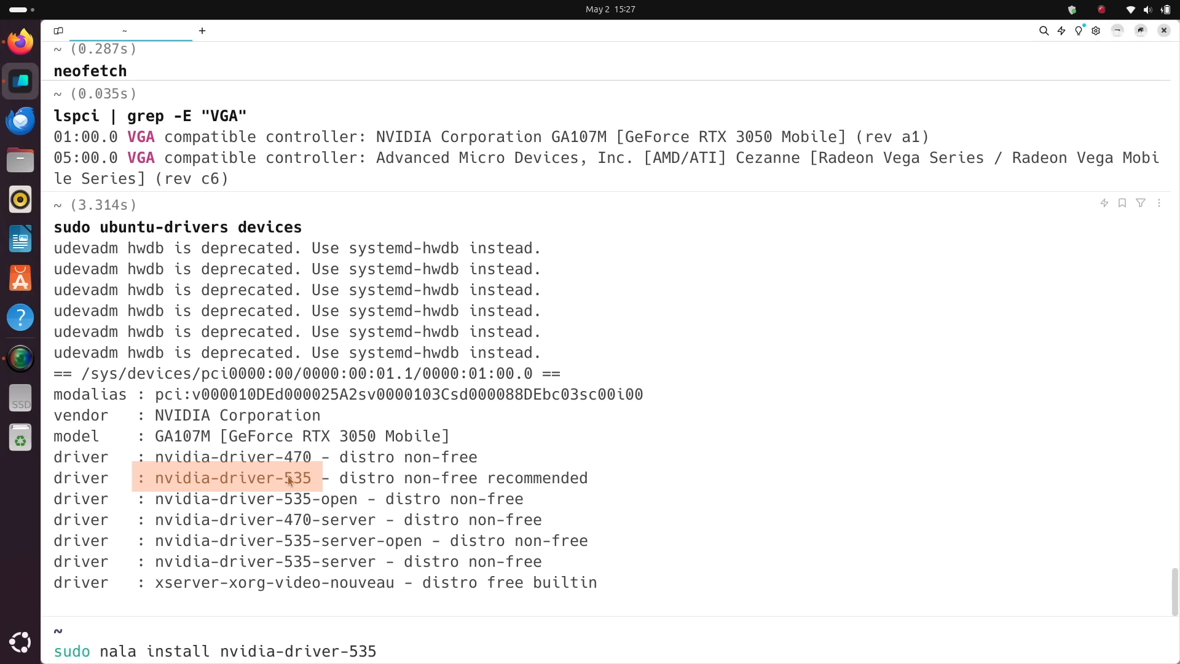
pyautogui.press('Return')
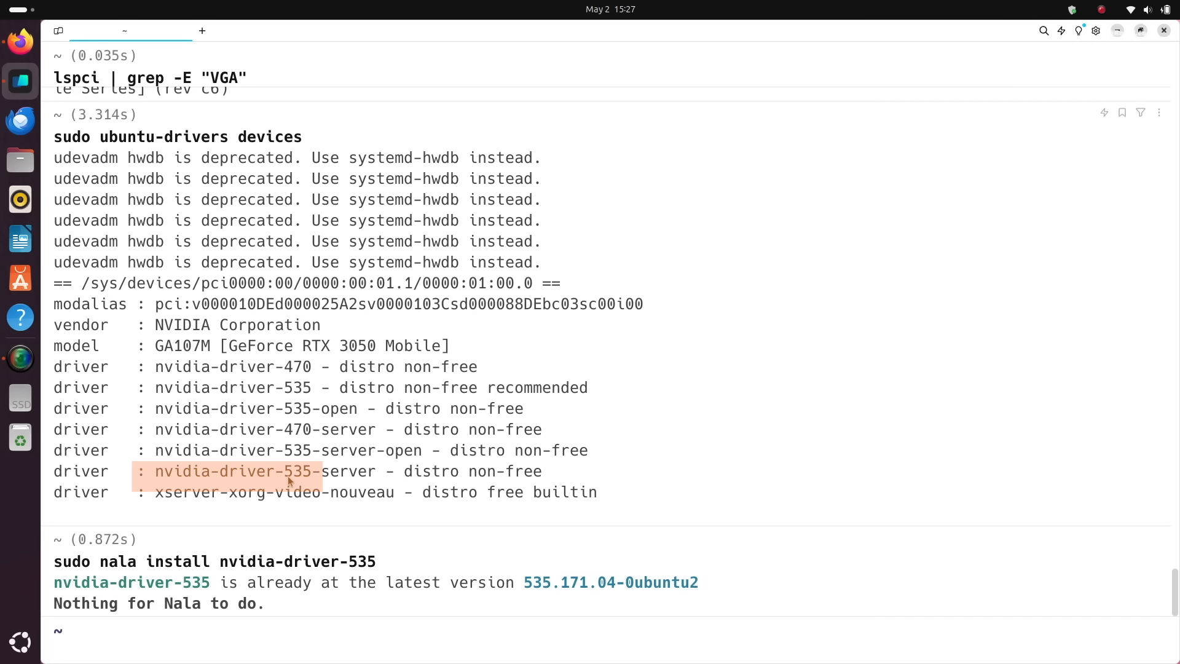
# Run sudo ubuntu-drivers autoinstall for the remaining drivers and check the NVIDIA driver with nvidia-smi.
pyautogui.write('sudo ubuntu-drivers ')
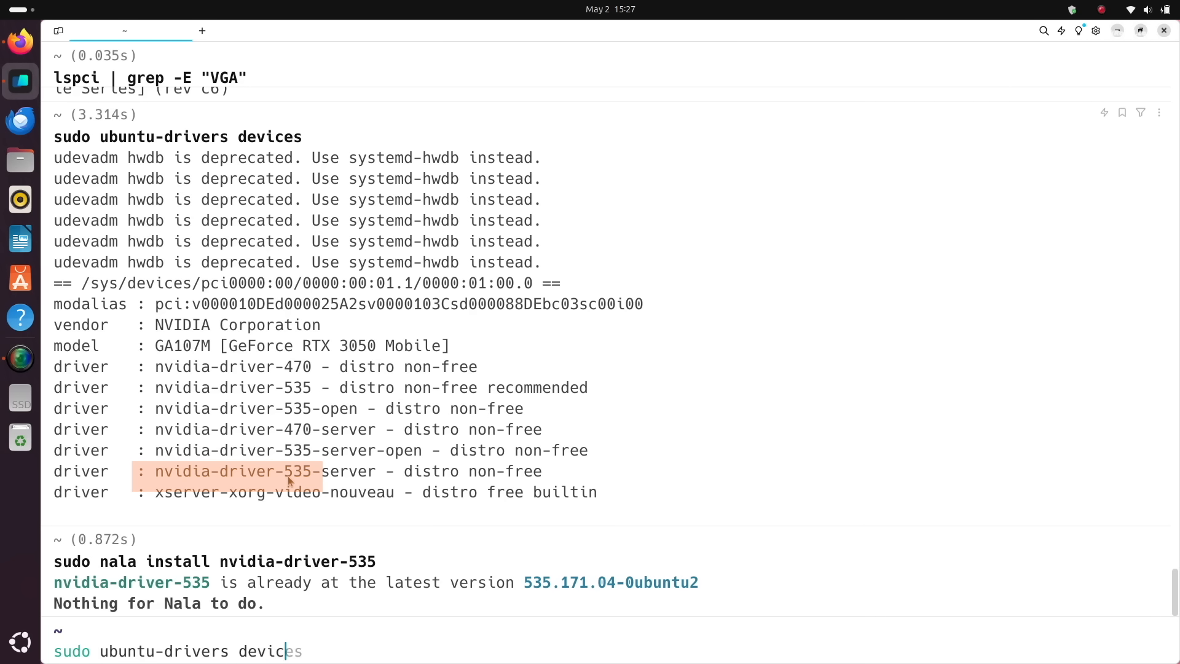
pyautogui.write('autoinstall')
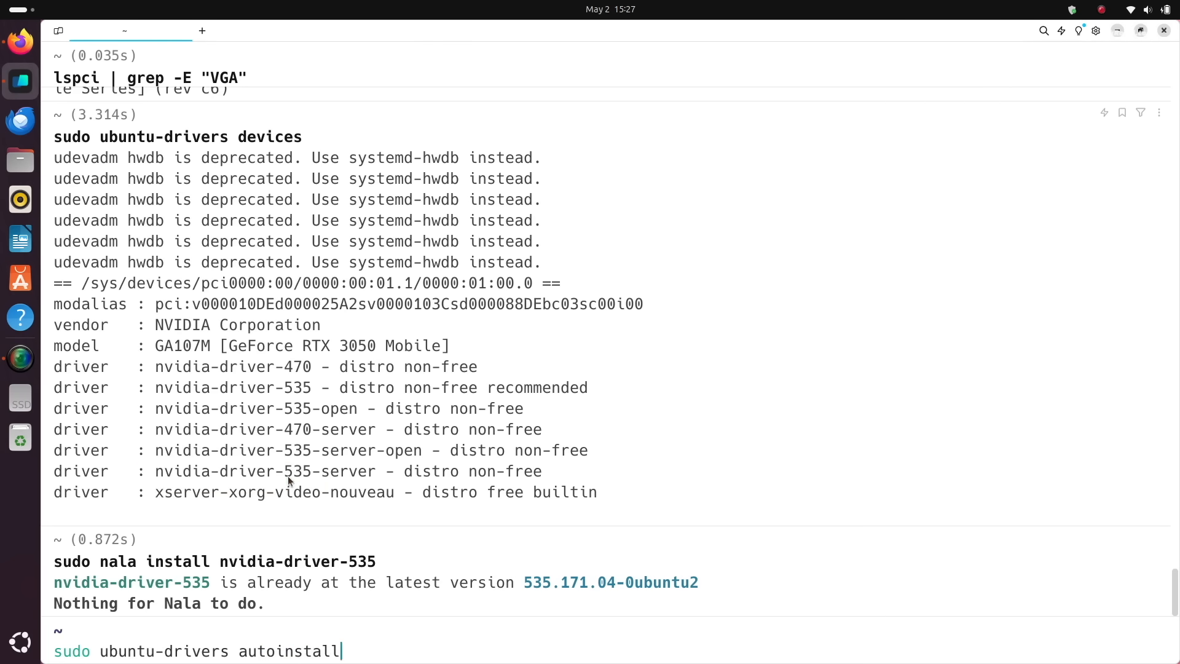
pyautogui.press('Return')
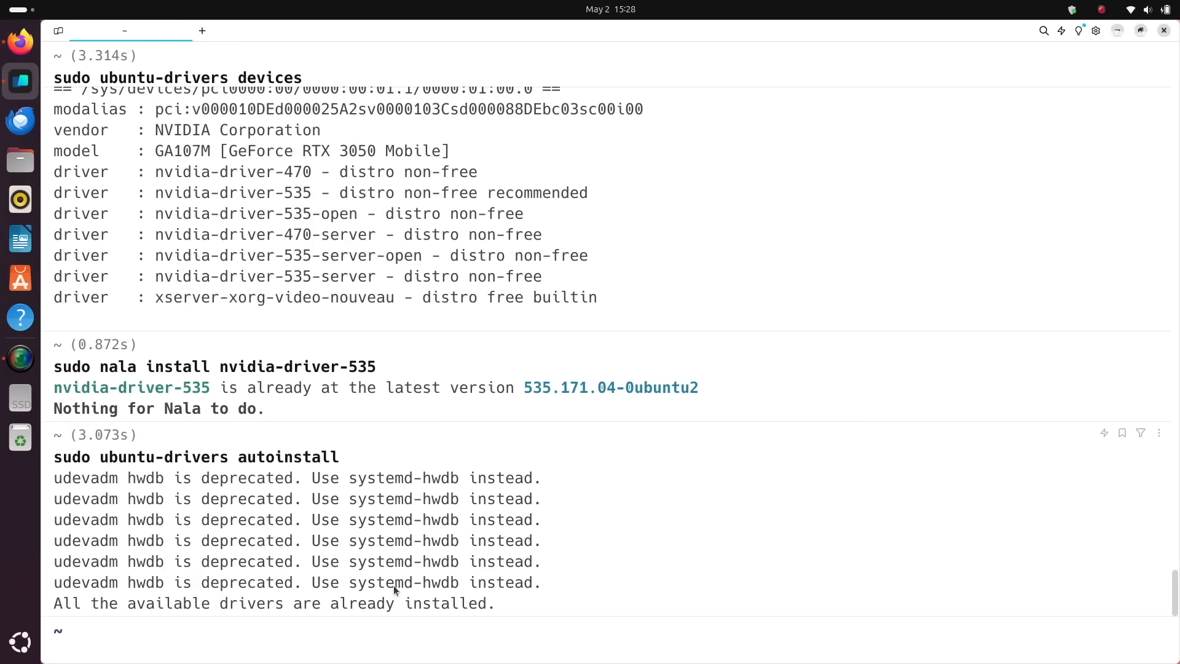
pyautogui.tripleClick(389, 603)
pyautogui.write('nvidia-smi')
pyautogui.press('Return')
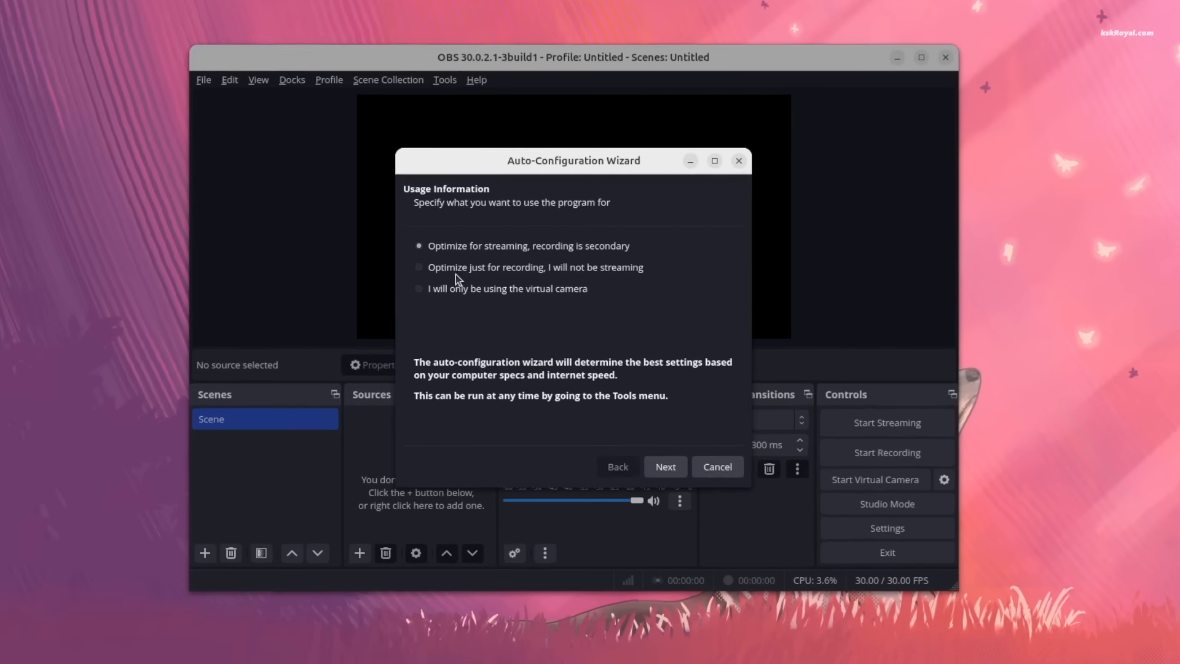
# Complete the OBS Auto-Configuration Wizard optimized just for recording, with the current 1920x1080 canvas and 60 FPS preferred, and apply the settings.
pyautogui.click(527, 277)
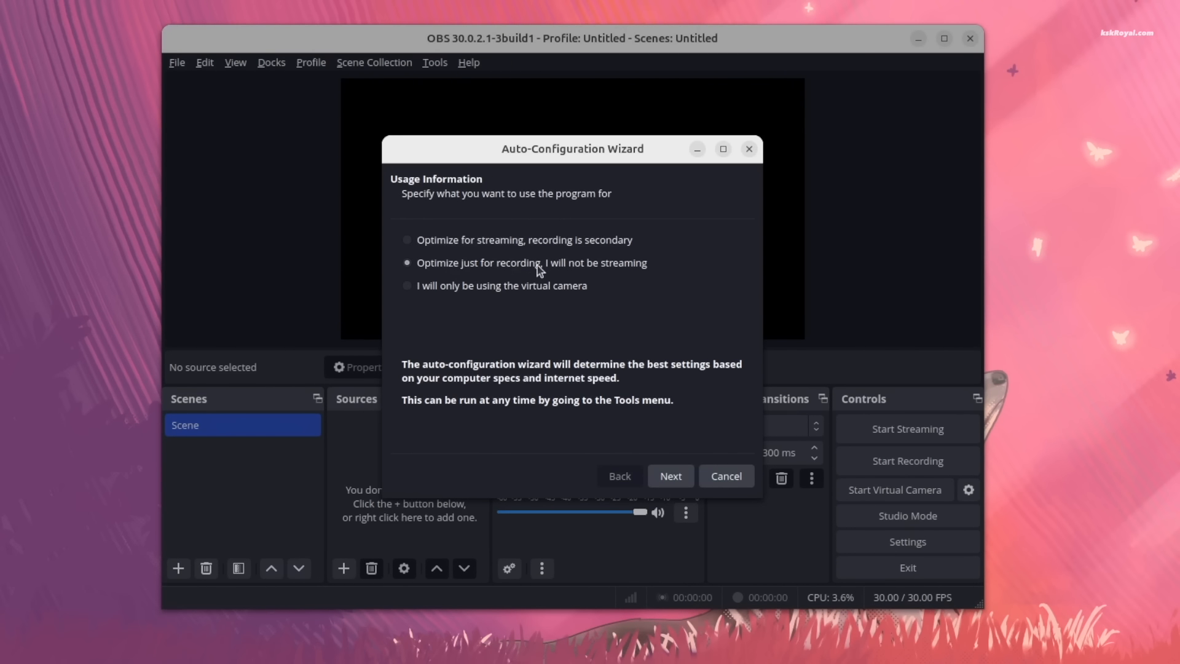
pyautogui.click(672, 477)
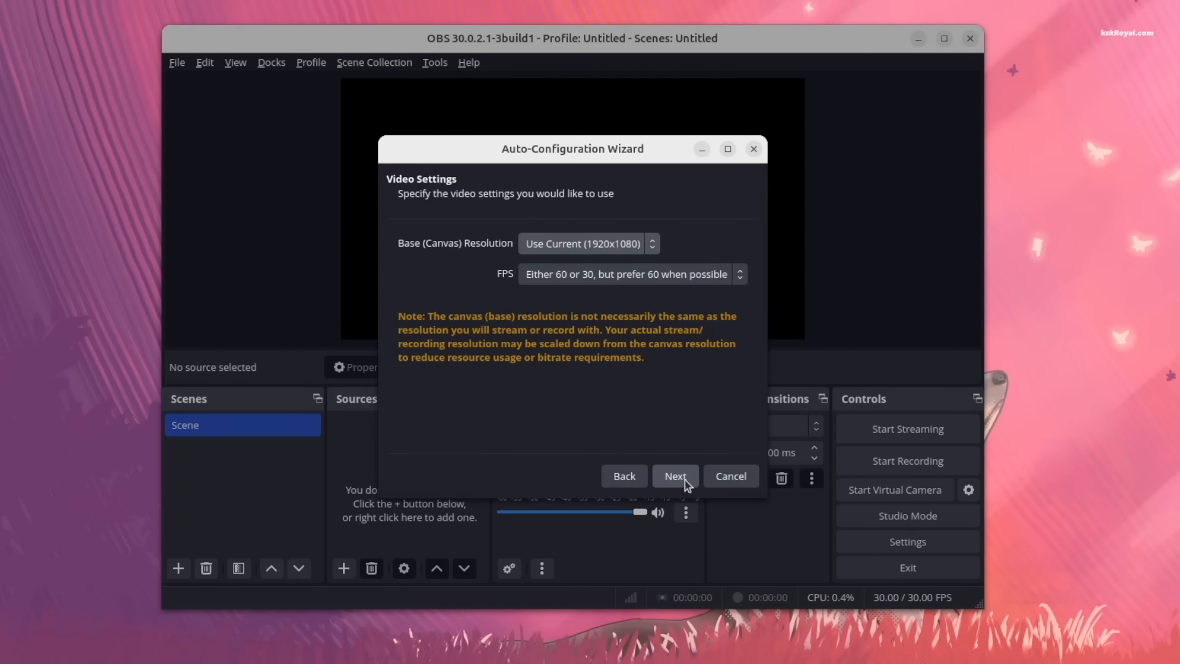
pyautogui.click(683, 477)
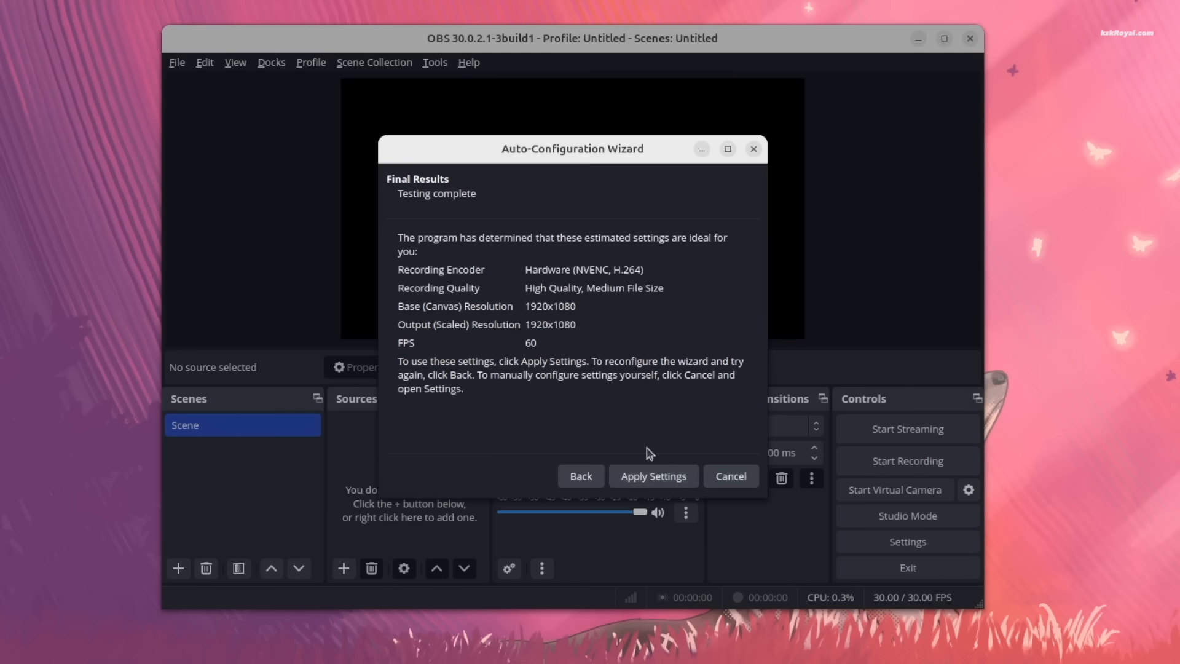
pyautogui.click(624, 478)
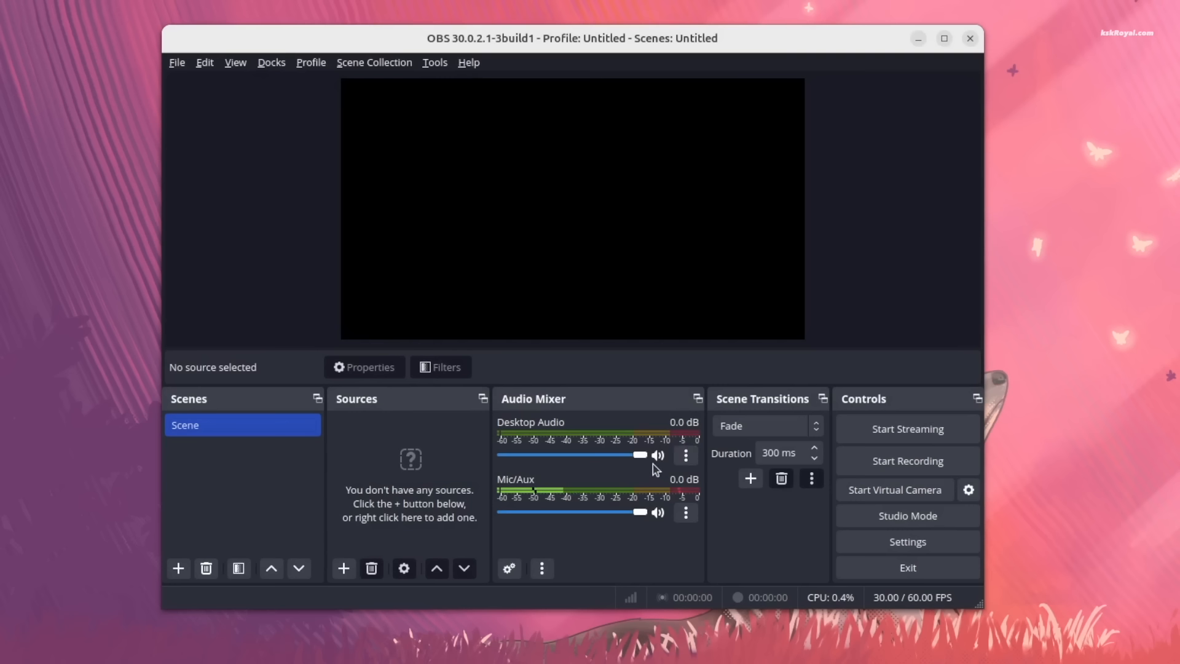
# Lower both Desktop Audio and Mic/Aux to -inf dB in the OBS audio mixer.
pyautogui.moveTo(642, 458); pyautogui.dragTo(421, 466)
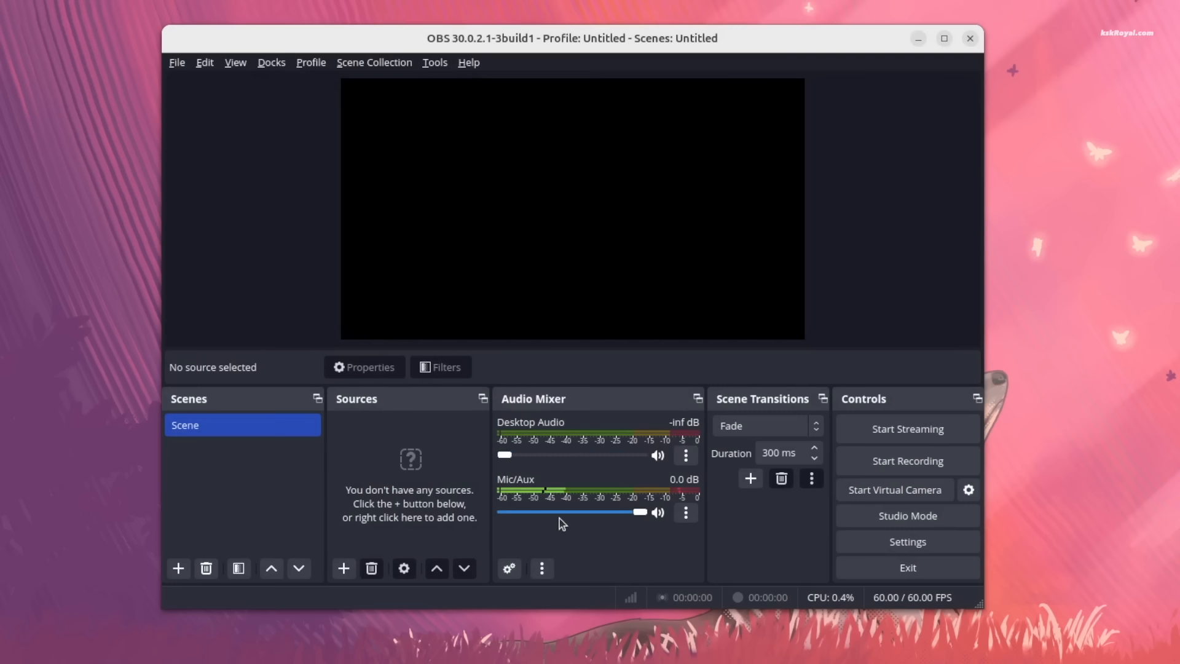
pyautogui.moveTo(639, 512); pyautogui.dragTo(443, 530)
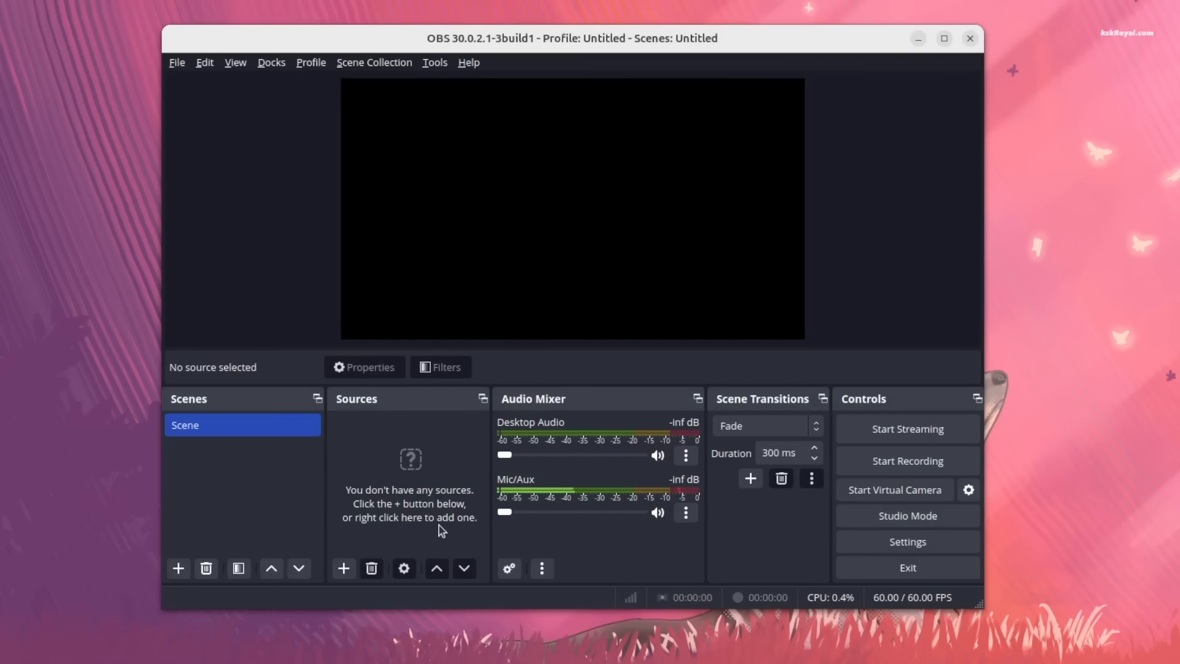
# In the OBS output settings, set the recording quality to Indistinguishable Quality, Large File Size and the recording format to MPEG-4 (.mp4).
pyautogui.click(907, 536)
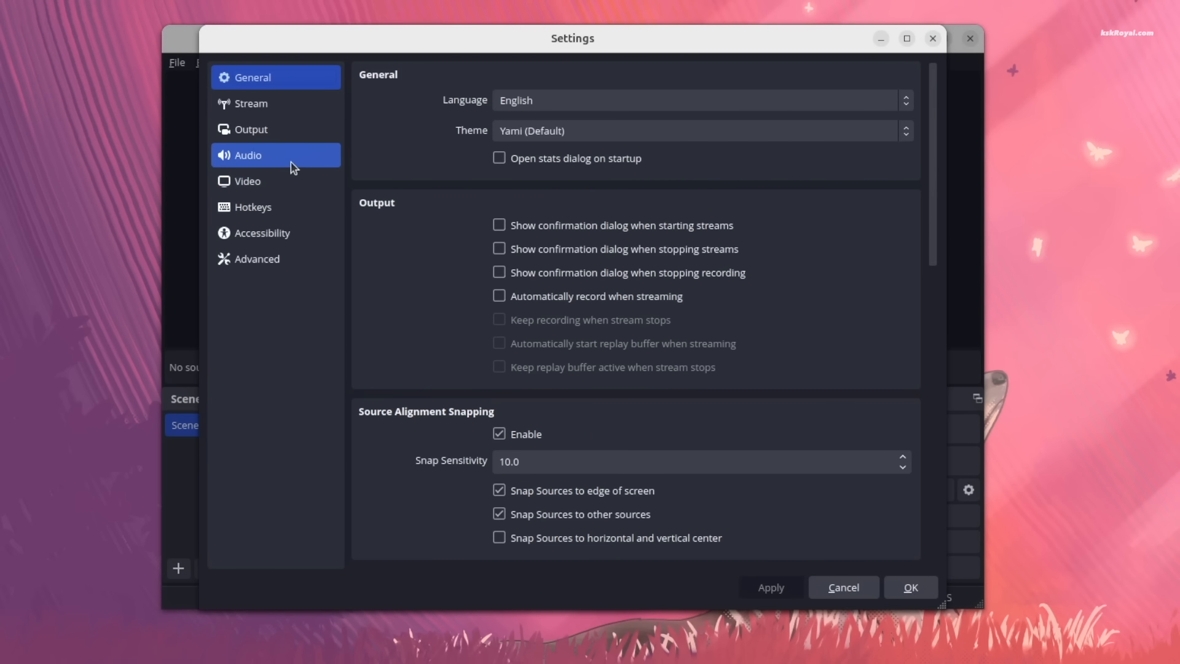
pyautogui.click(291, 178)
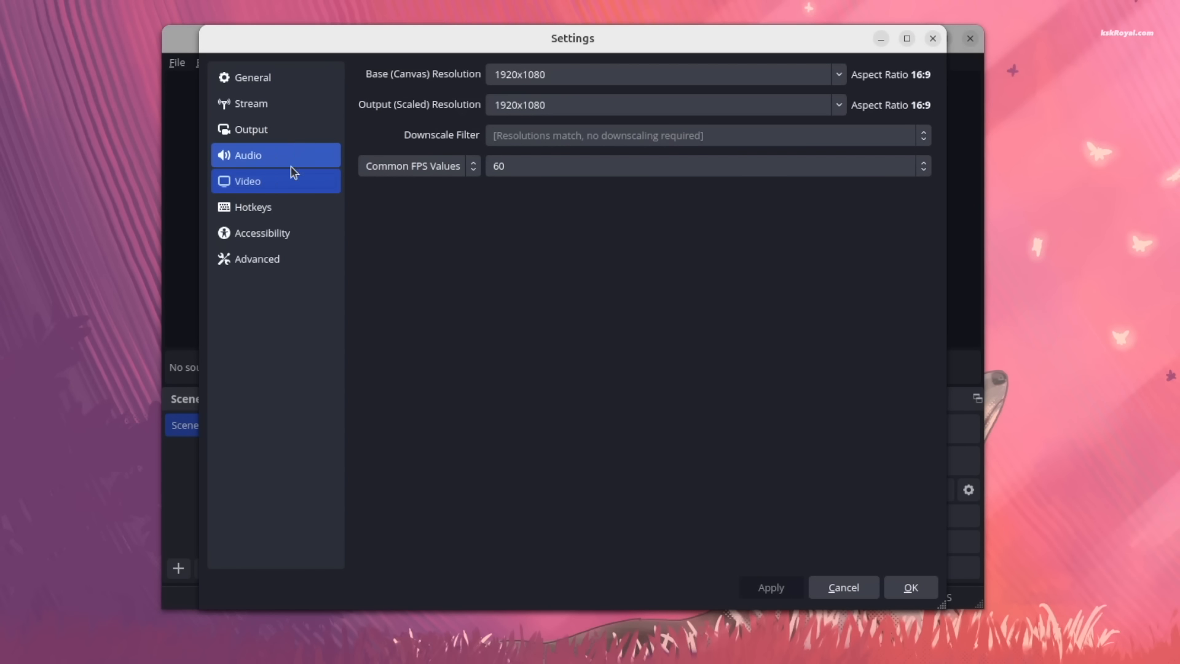
pyautogui.click(285, 131)
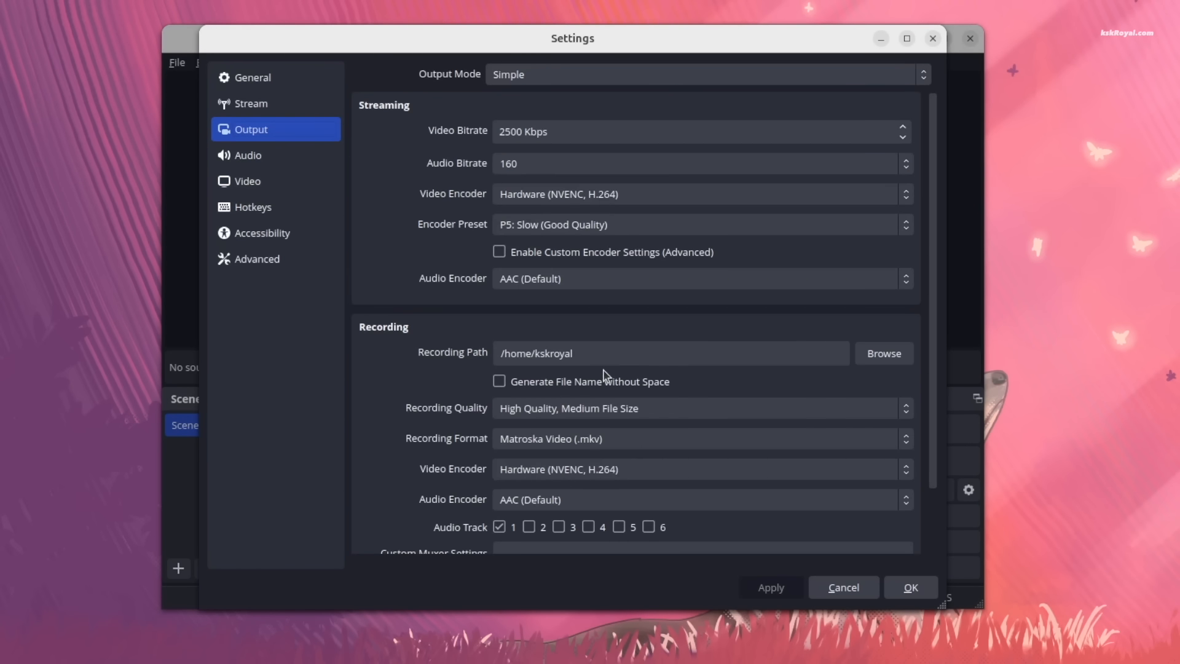
pyautogui.click(563, 411)
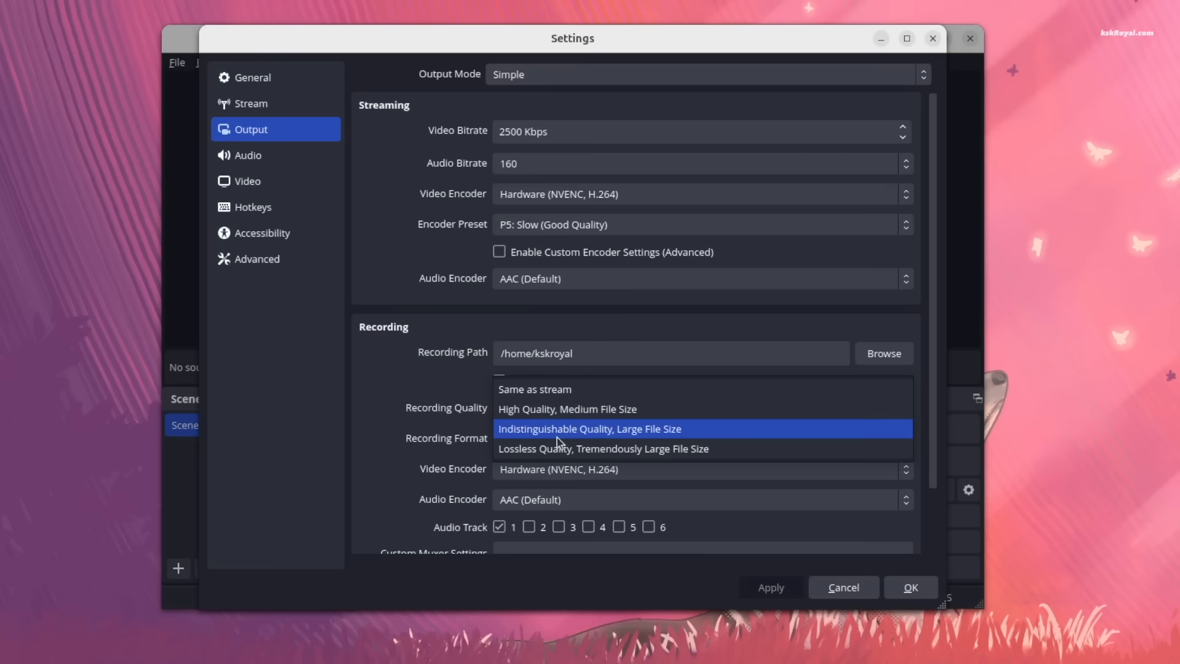
pyautogui.click(557, 435)
pyautogui.click(556, 439)
pyautogui.click(556, 458)
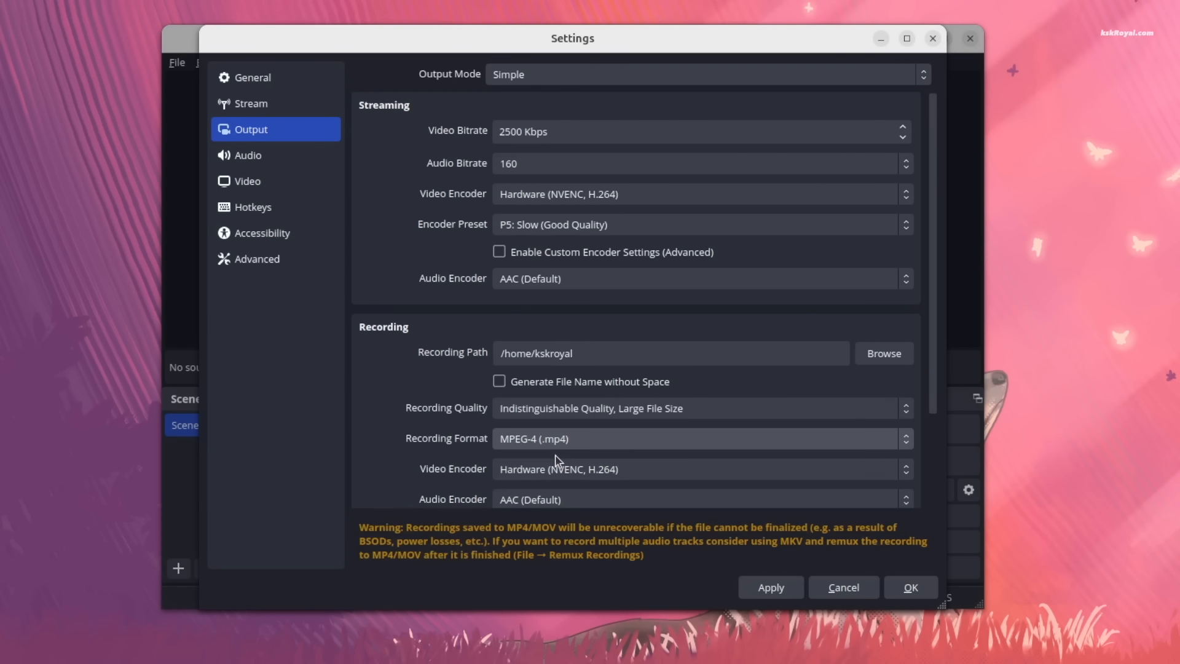
# Open the list of available recording video encoders in the OBS output settings.
pyautogui.scroll(-1, 454, 467)
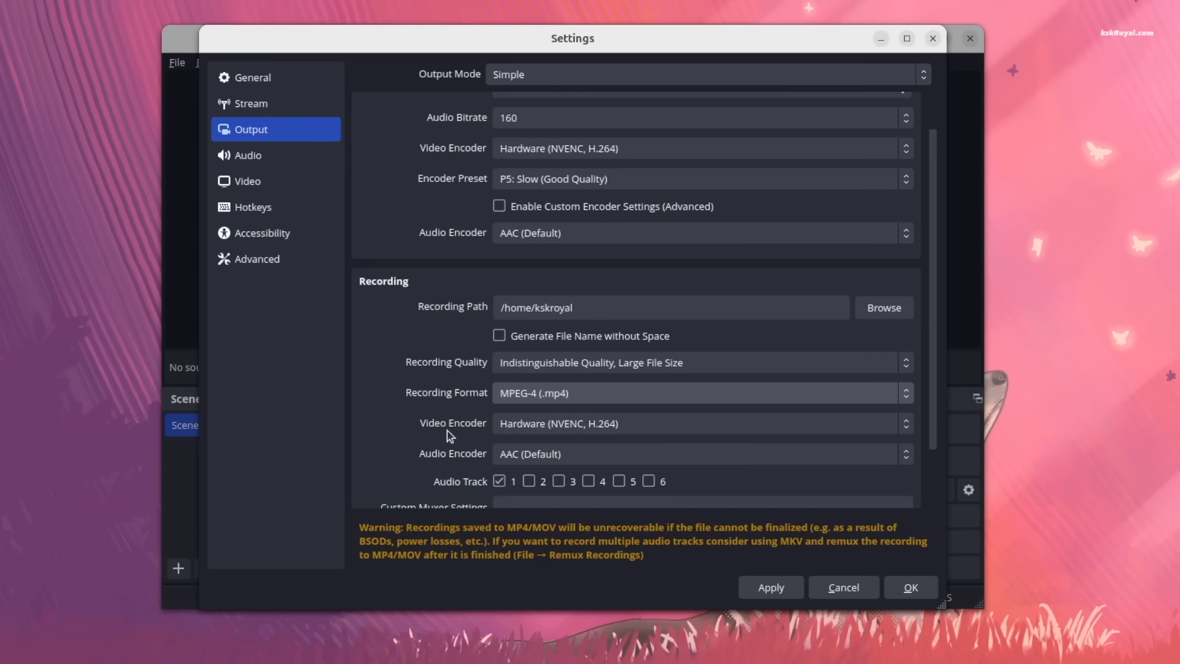
pyautogui.click(544, 428)
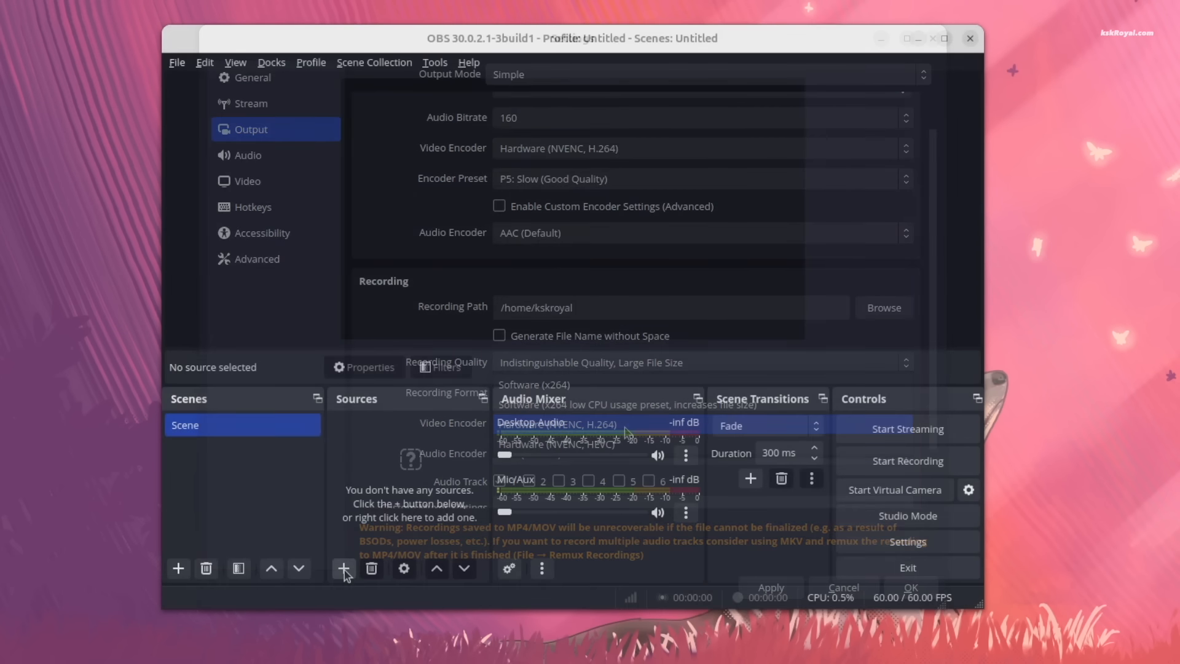
# Add a new Screen Capture (PipeWire) source to the scene, capturing the monitor with the cursor shown.
pyautogui.click(342, 568)
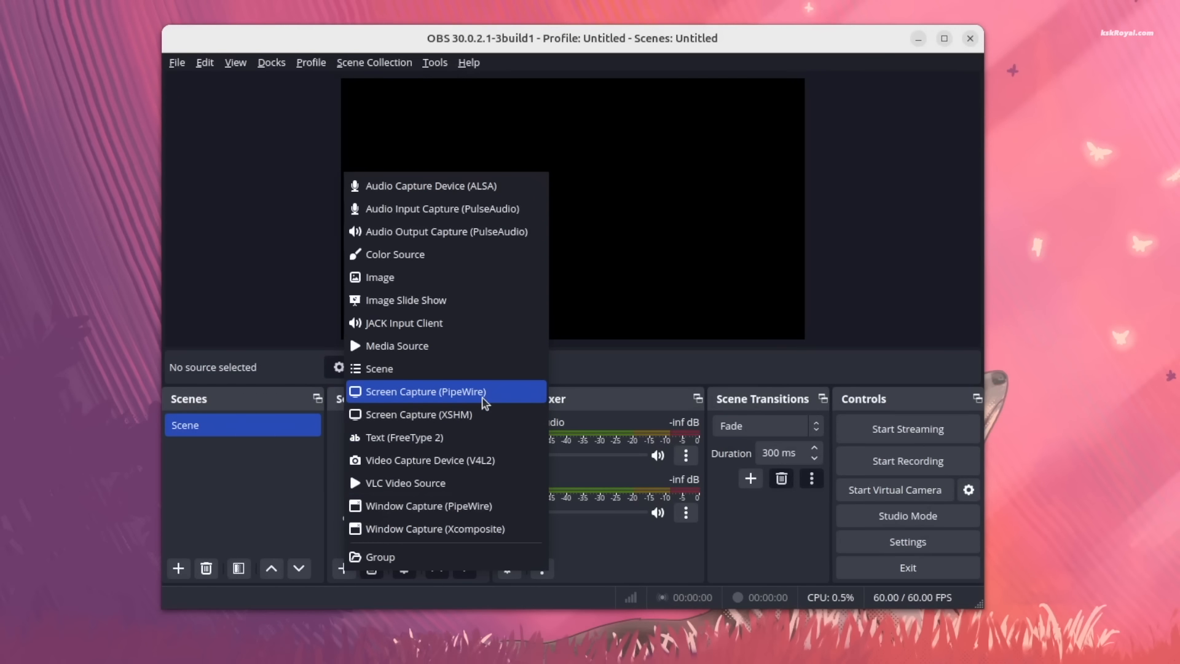
pyautogui.click(510, 401)
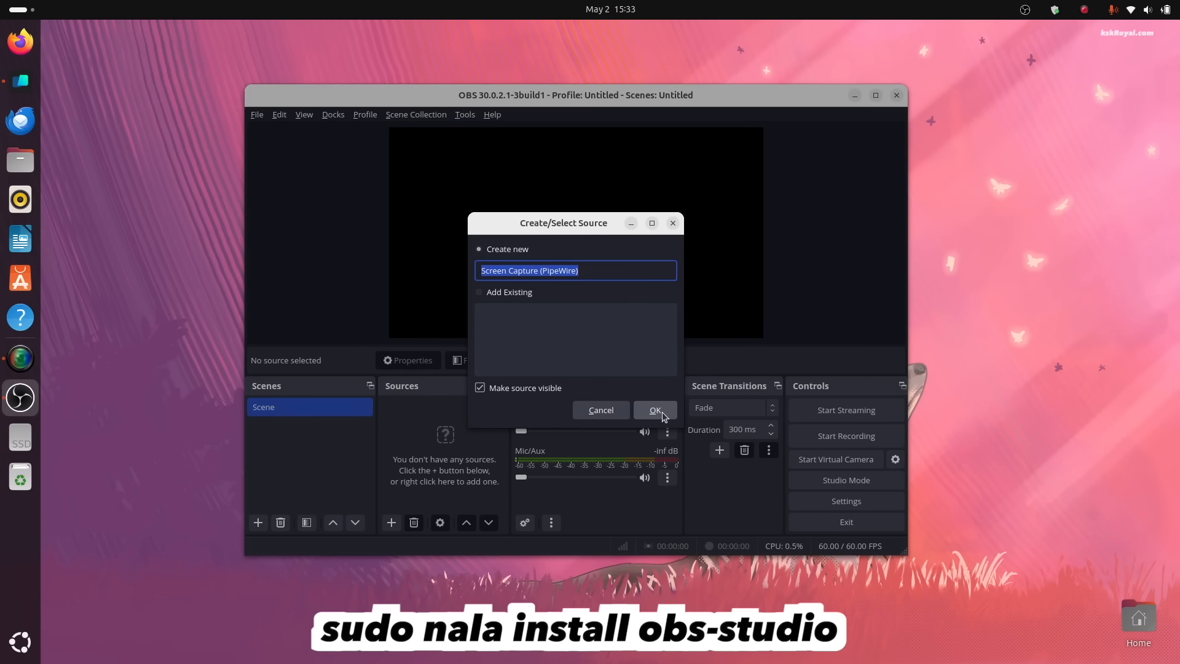
pyautogui.click(655, 410)
pyautogui.click(417, 34)
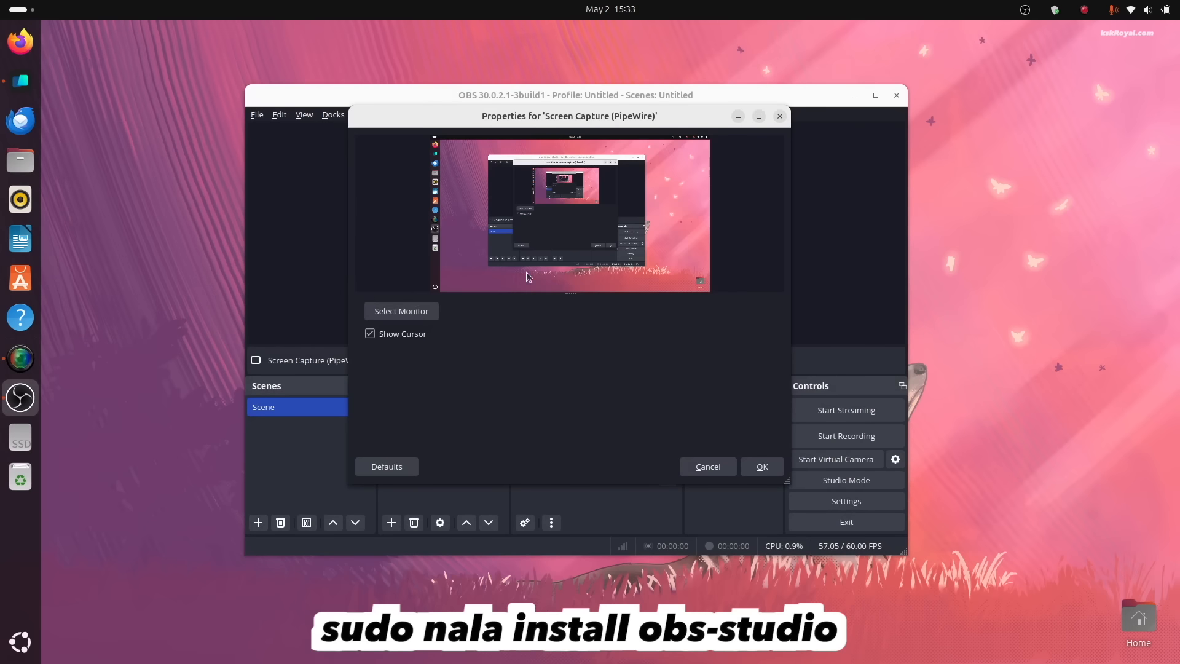
pyautogui.click(761, 467)
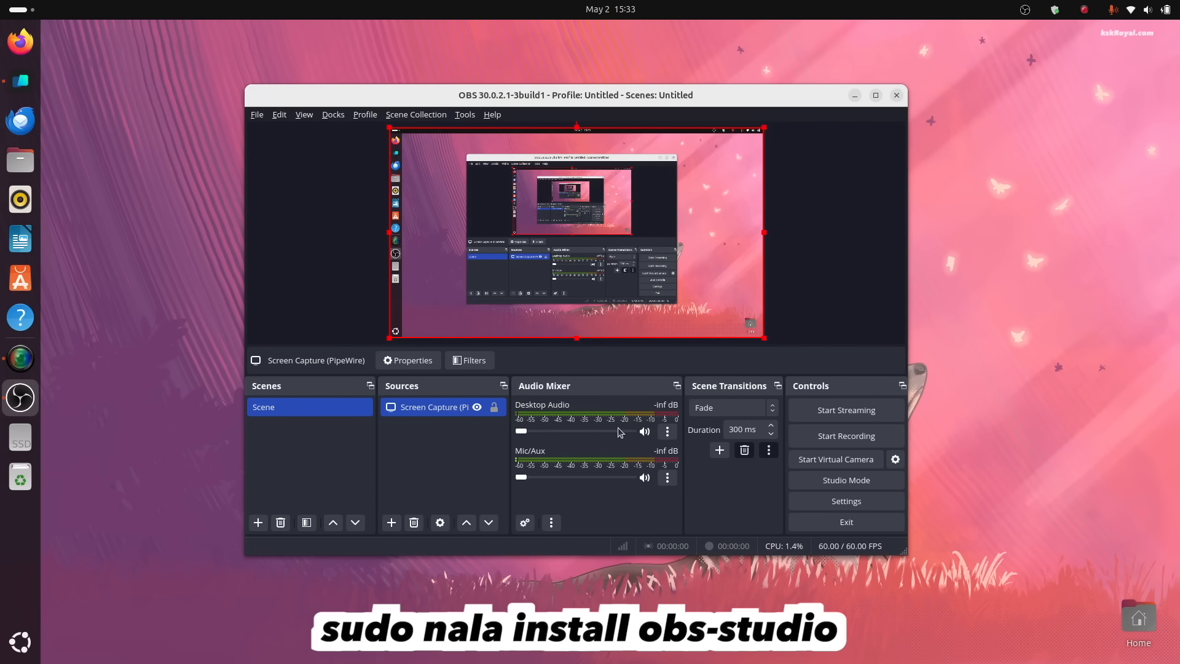
# Start recording the screen, show the overview of open windows and return to the OBS window.
pyautogui.click(853, 442)
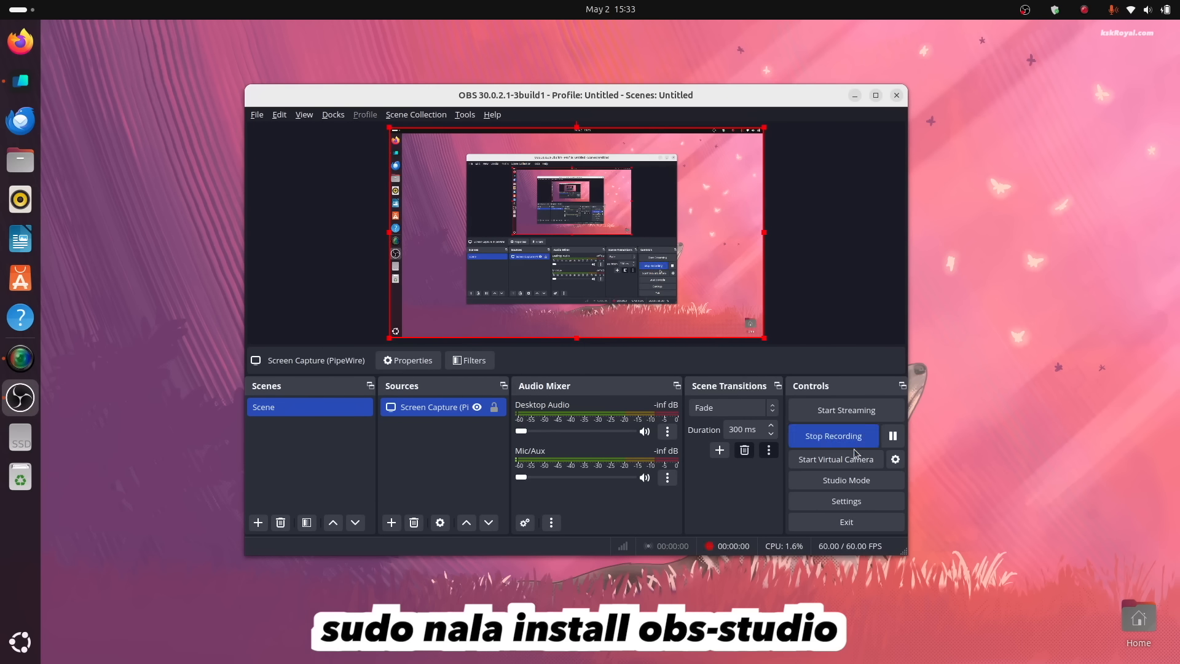
pyautogui.click(17, 9)
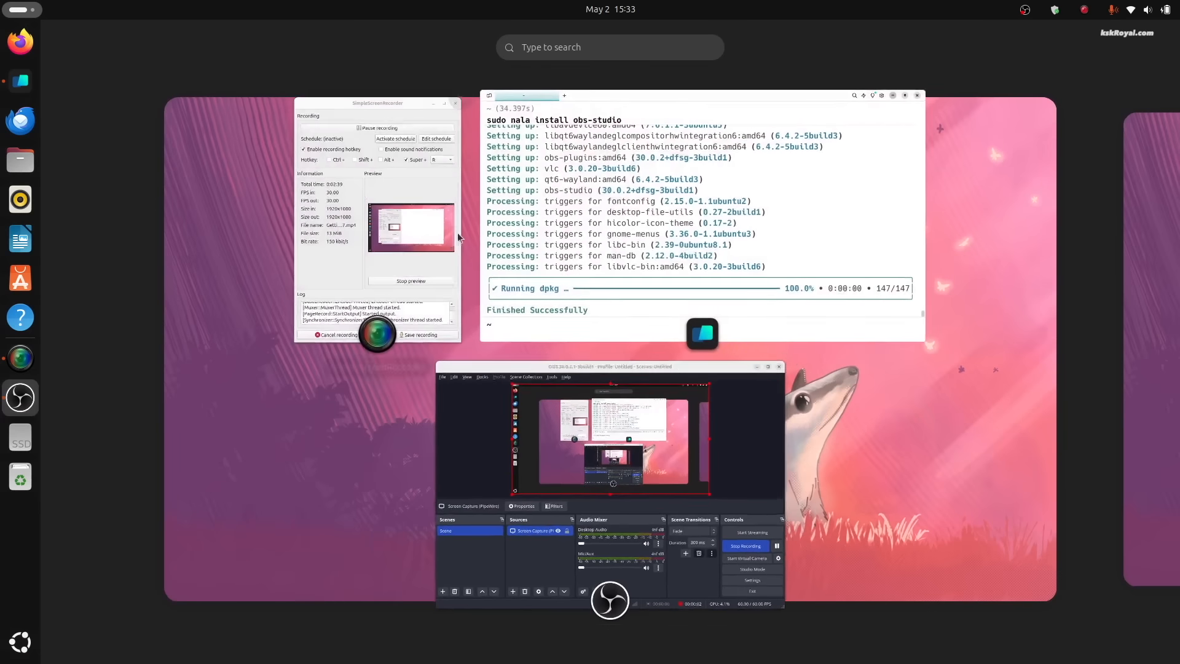
pyautogui.click(681, 514)
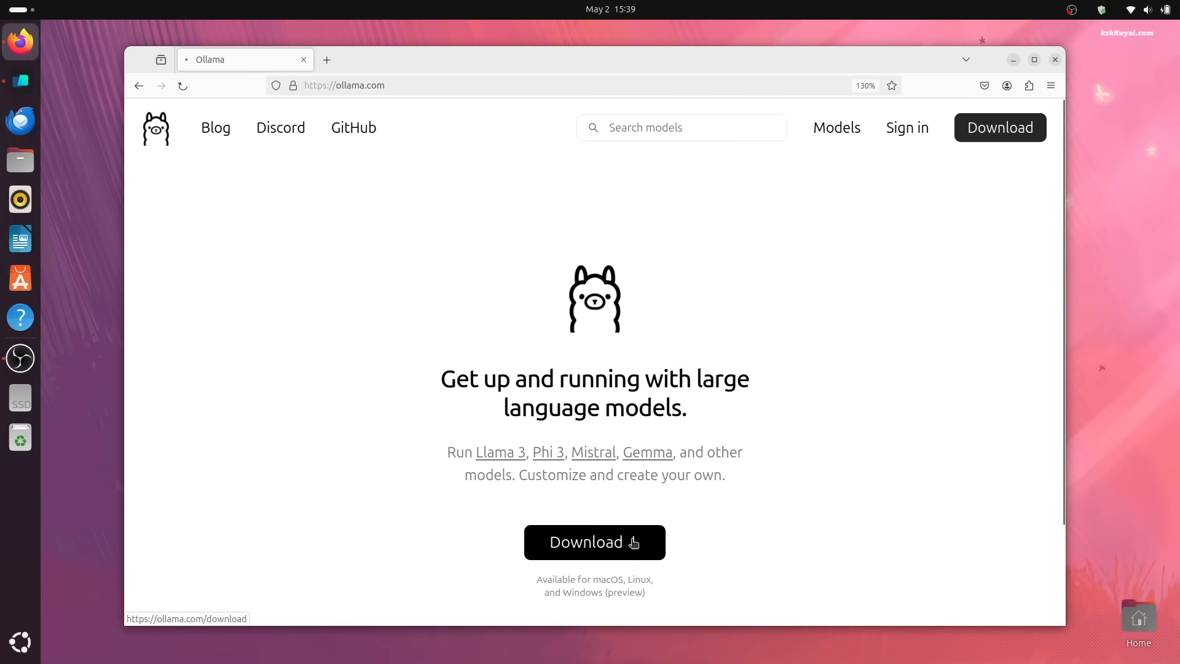
pyautogui.click(630, 543)
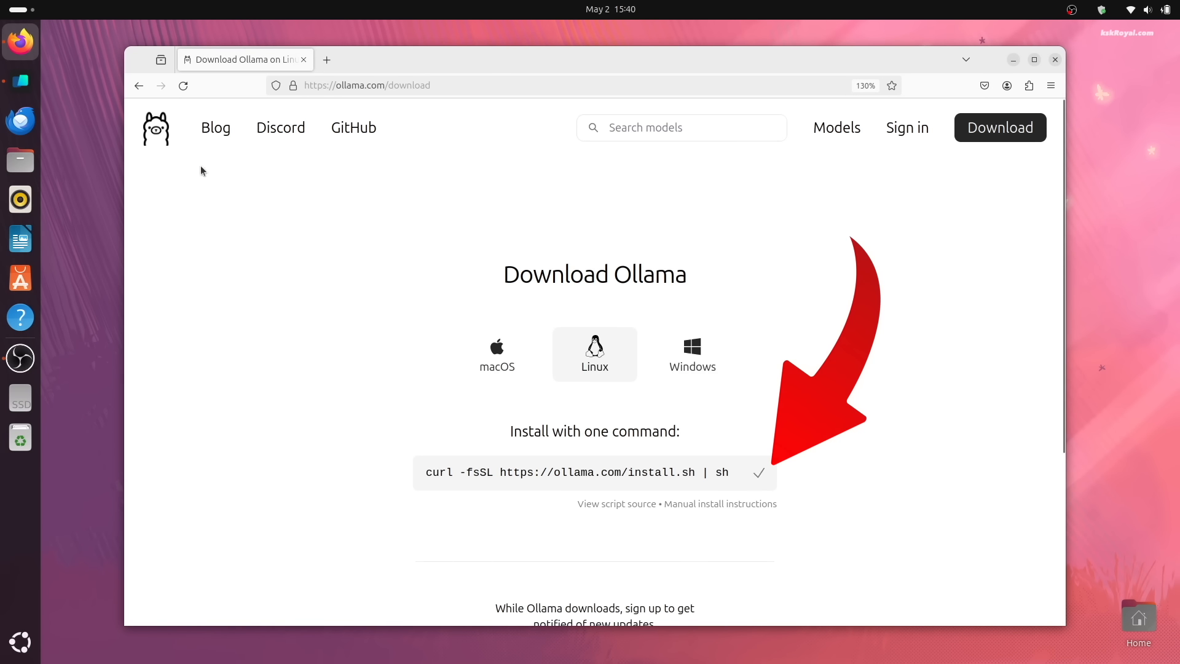
pyautogui.click(21, 80)
pyautogui.rightClick(429, 541)
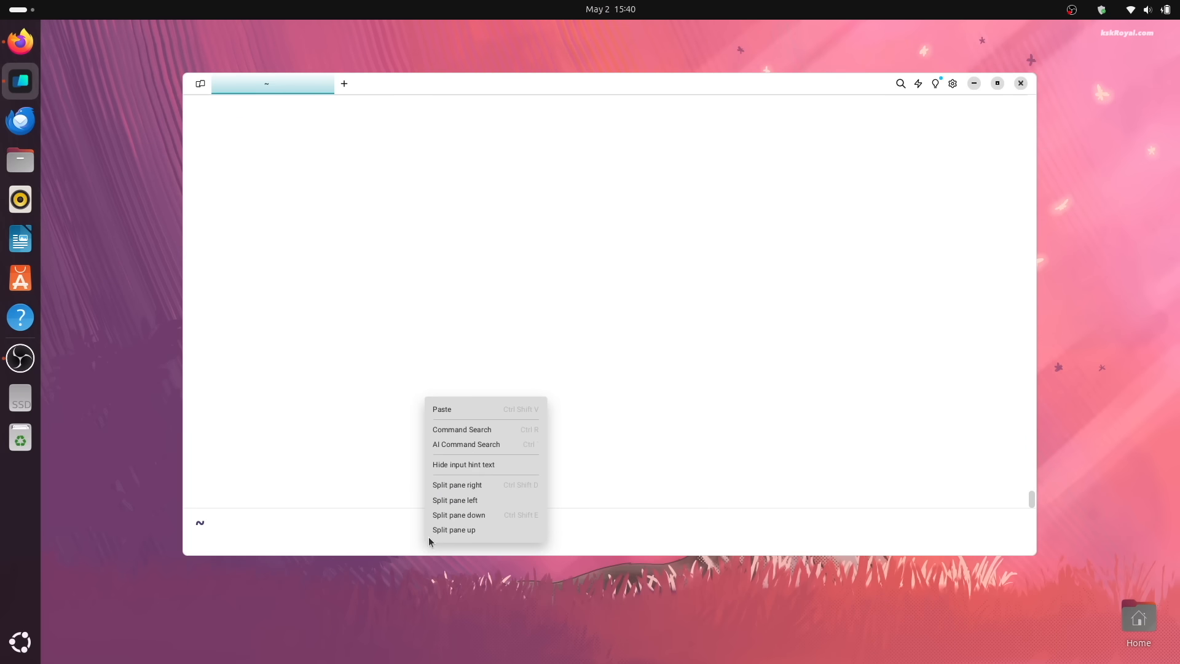
pyautogui.click(485, 409)
pyautogui.press('Return')
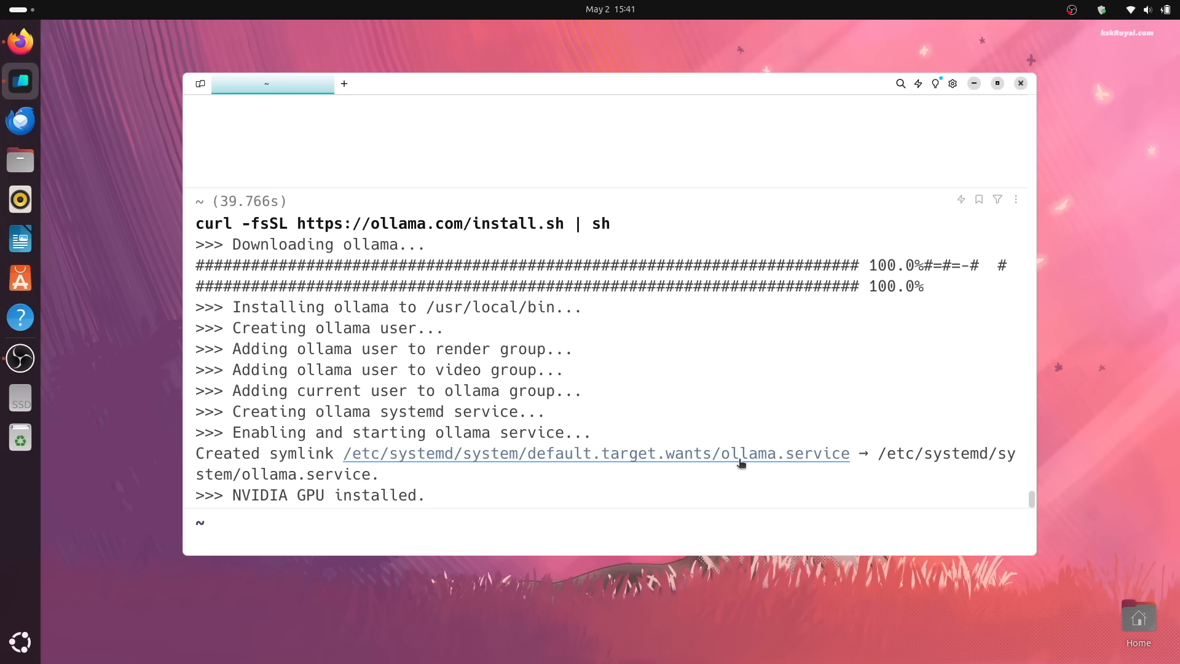
# Examine the last line of the Ollama installer output for GPU support.
pyautogui.click(243, 497)
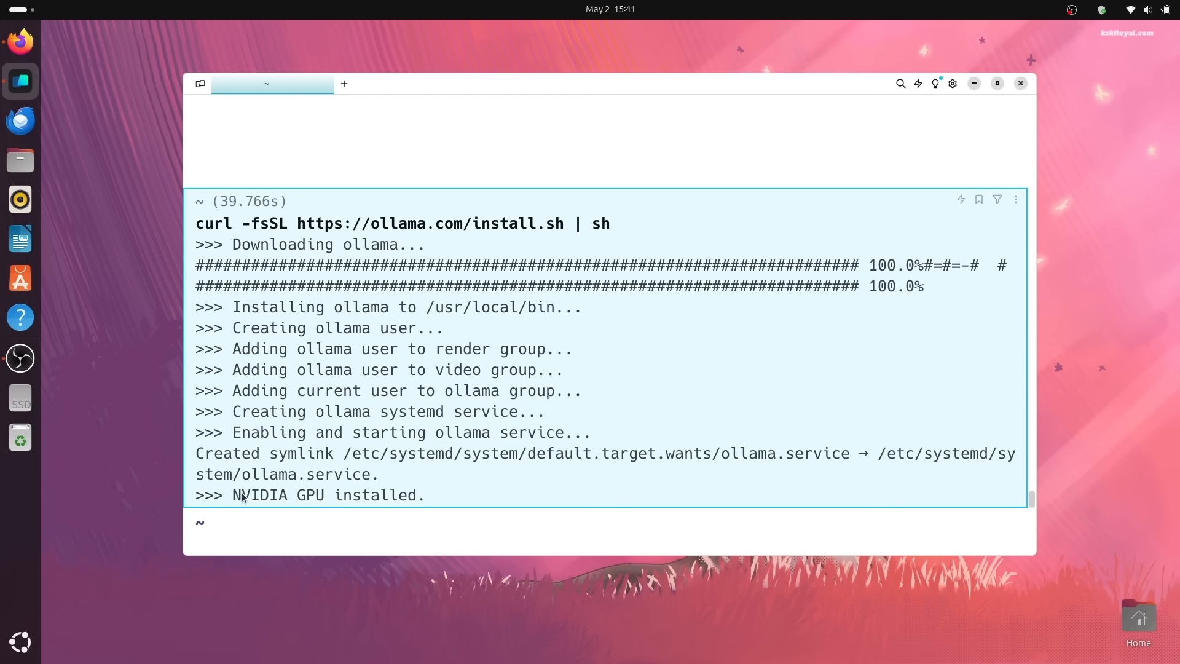
pyautogui.moveTo(237, 499); pyautogui.dragTo(413, 496)
pyautogui.click(400, 529)
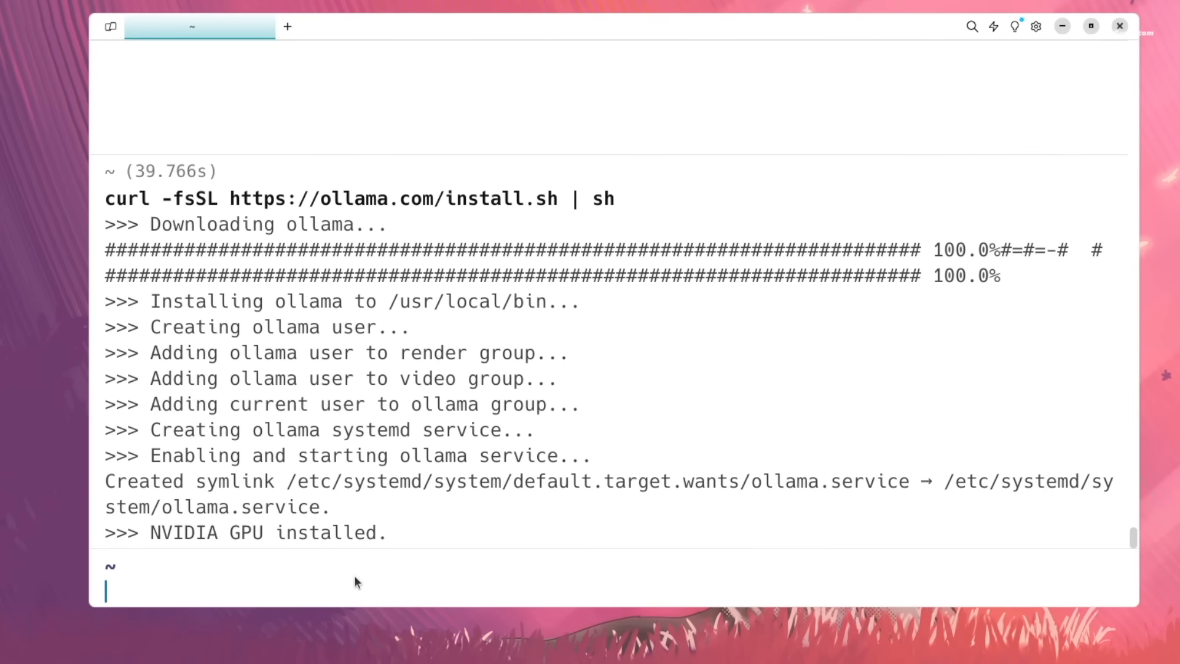
# Run ollama run llama3 --verbose, interrupt the model download and run the same command again.
pyautogui.write('ollama run llama3 --verbos')
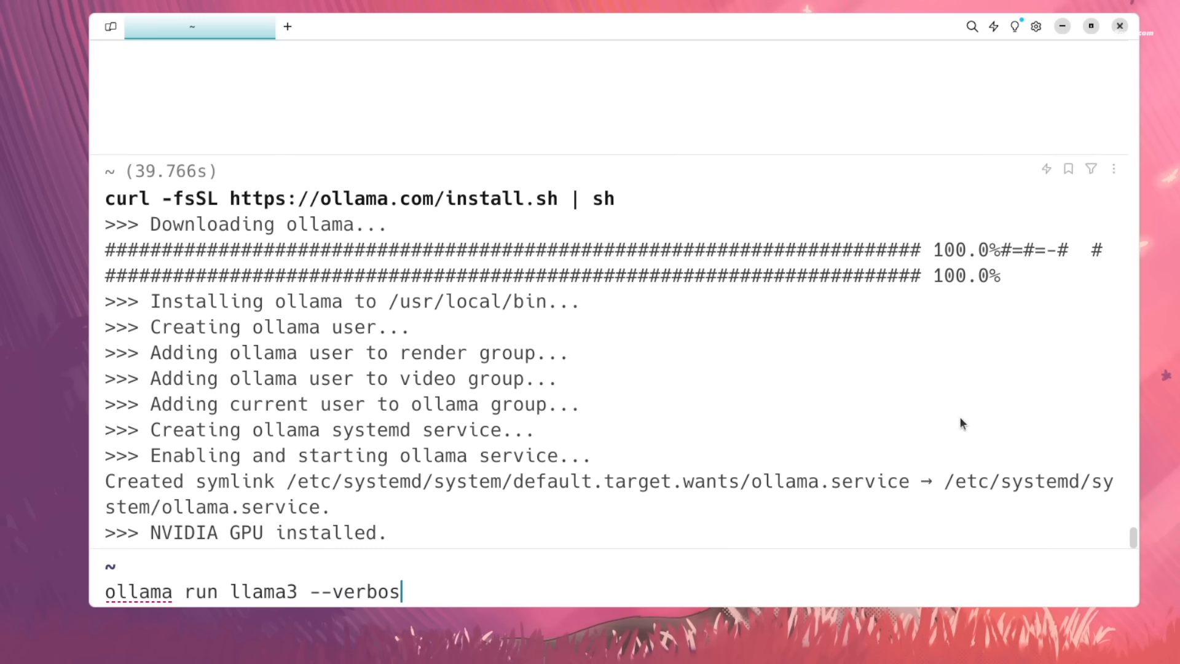
pyautogui.write('e')
pyautogui.press('Return')
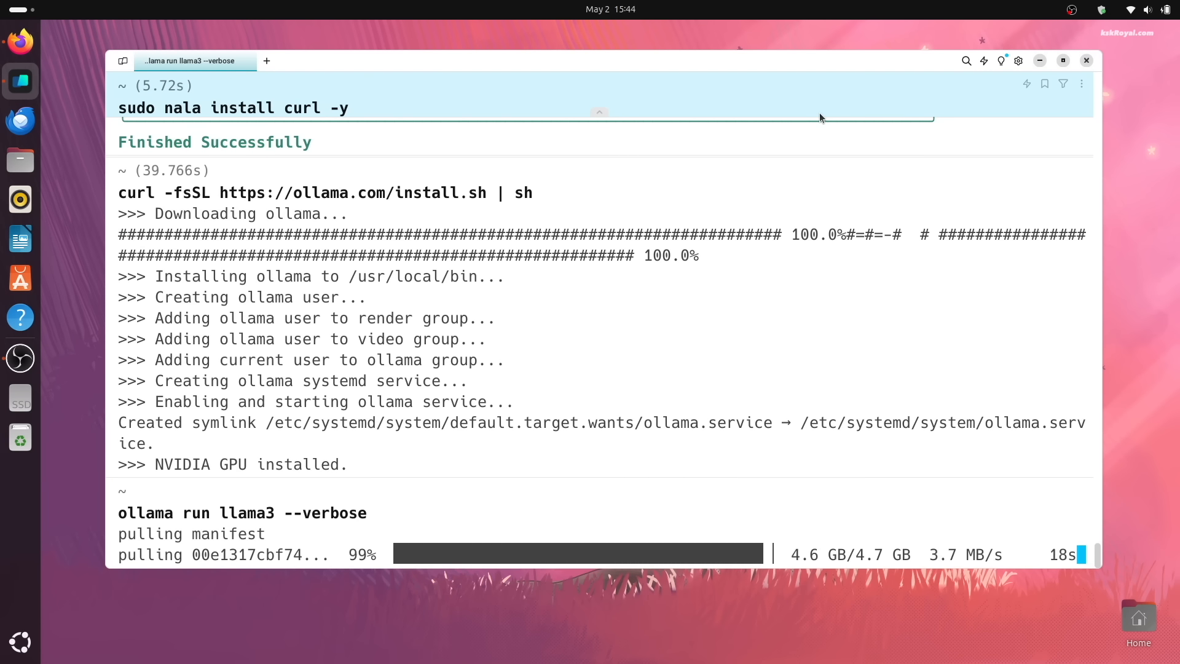
pyautogui.hotkey('ctrl', 'c')
pyautogui.press('Up')
pyautogui.press('Return')
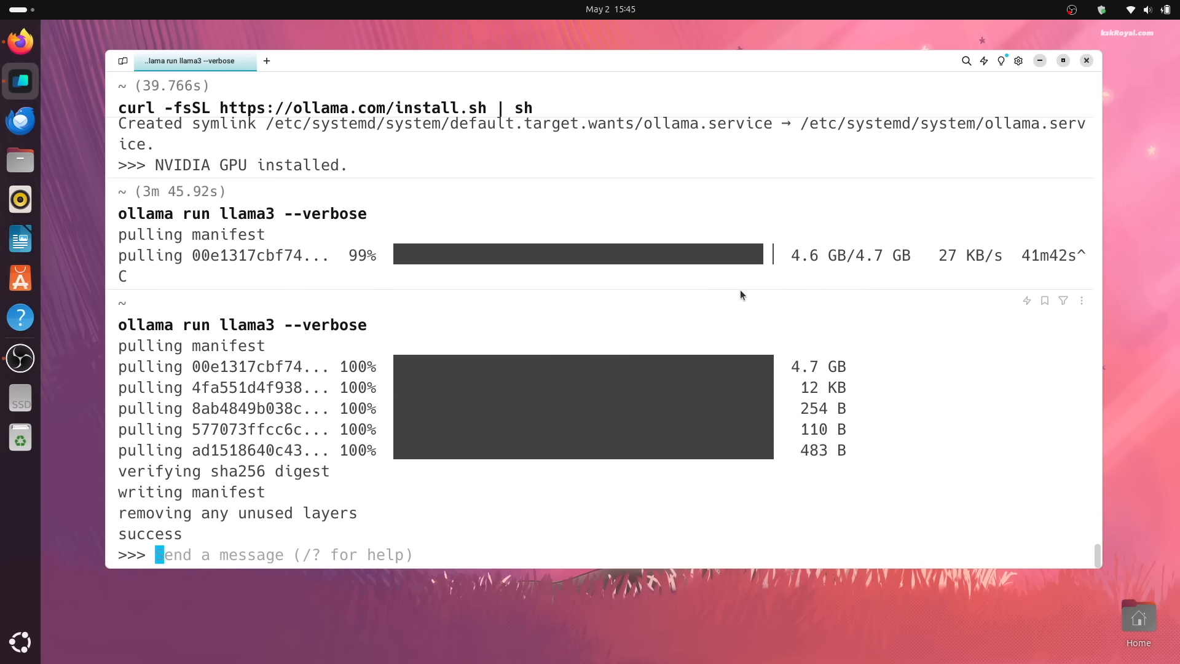
# Clear the terminal and ask llama3 "write a code in rust to print 20 random numbers ?".
pyautogui.hotkey('ctrl', 'l')
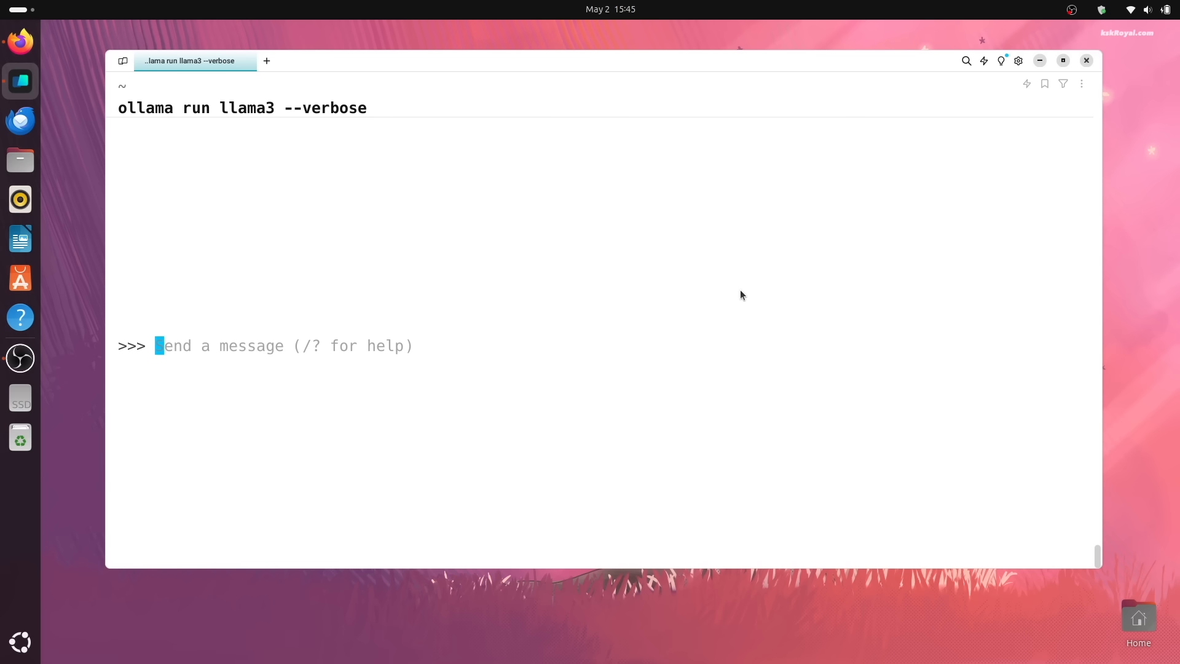
pyautogui.write('write a code in rust to print 20 random numebrs')
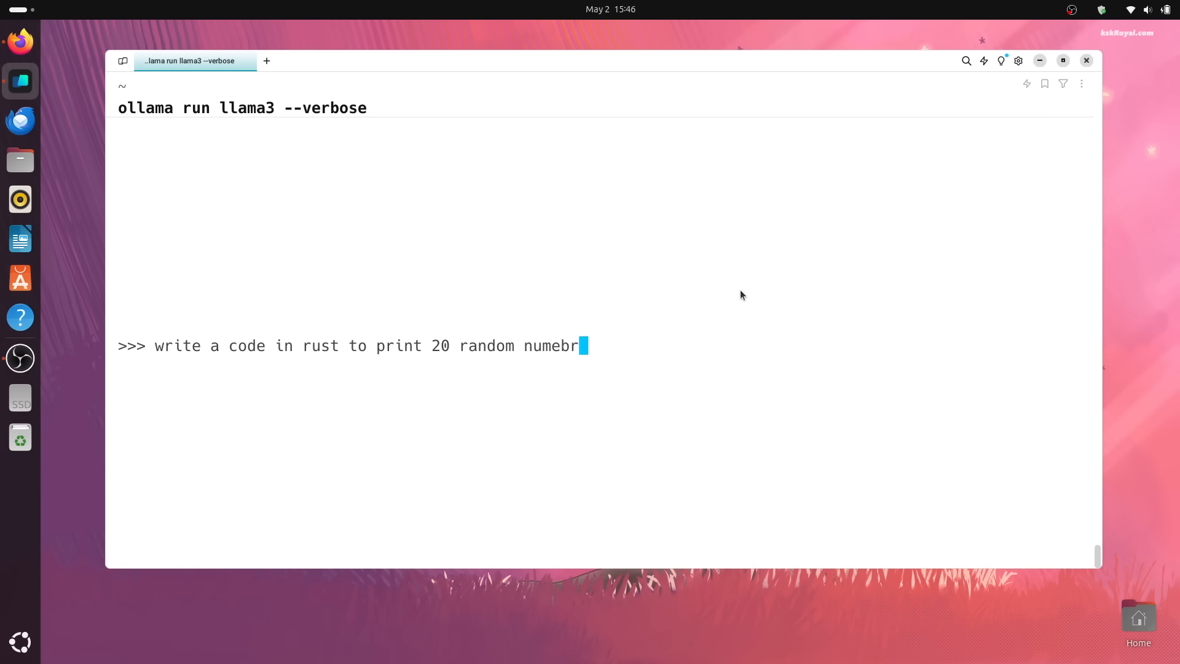
pyautogui.press('BackSpace')
pyautogui.press('BackSpace')
pyautogui.press('BackSpace')
pyautogui.press('BackSpace')
pyautogui.press('BackSpace')
pyautogui.write('b')
pyautogui.press('BackSpace')
pyautogui.write('bers ?')
pyautogui.press('Return')
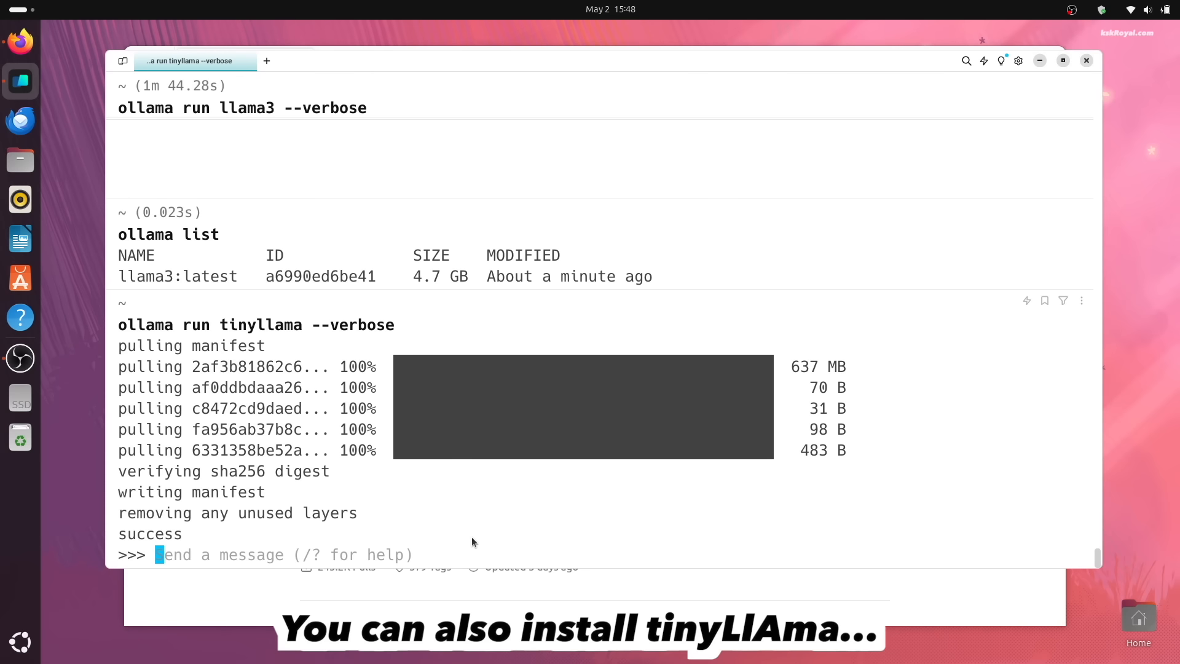
# Ask tinyllama "tell me a simple horror story in 200 words ?" and read back through its answer.
pyautogui.write('tell ,e')
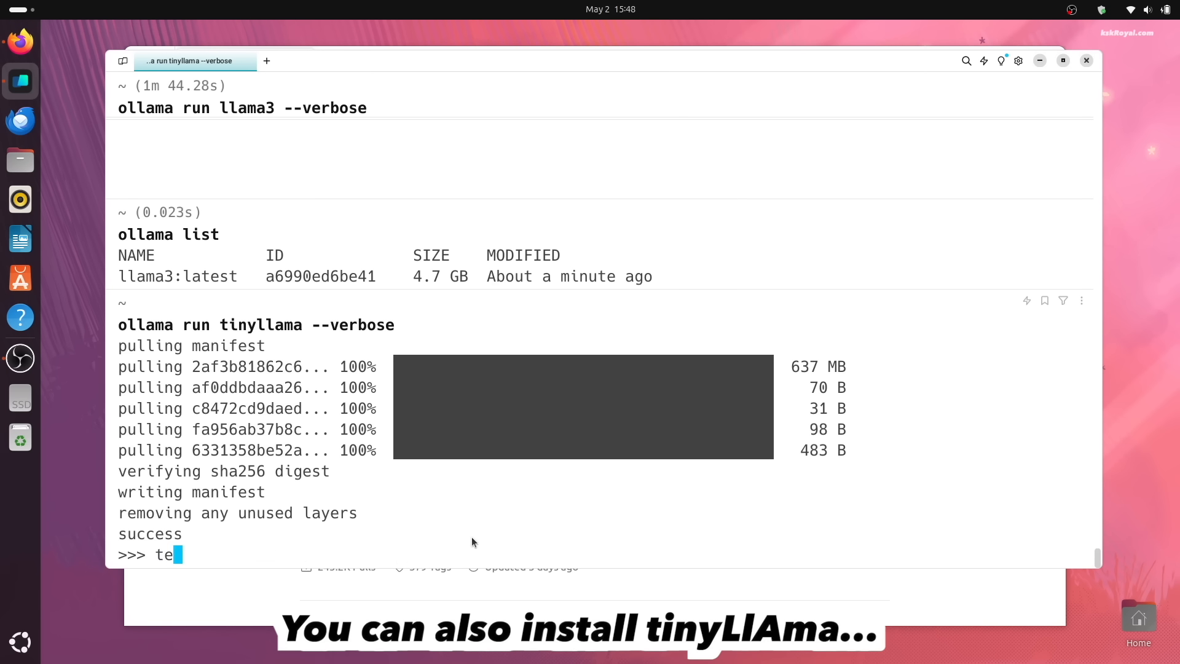
pyautogui.press('BackSpace')
pyautogui.press('BackSpace')
pyautogui.write('me a l')
pyautogui.press('BackSpace')
pyautogui.write('simple horrr')
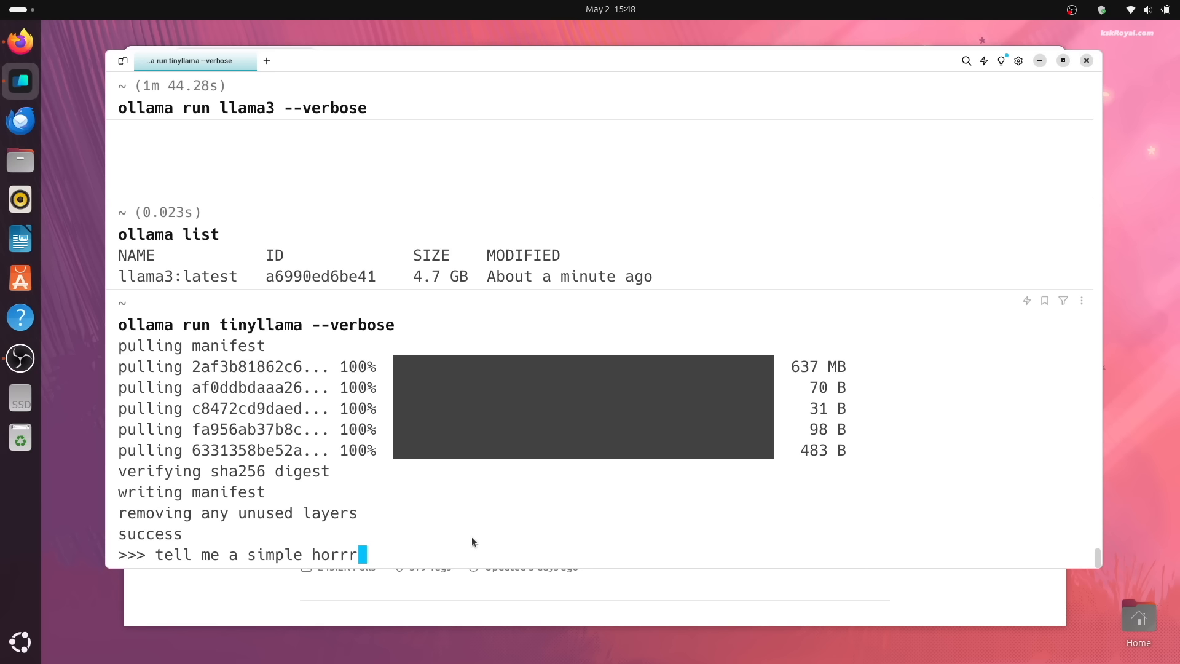
pyautogui.press('BackSpace')
pyautogui.write('or story in 200 words ?')
pyautogui.press('Return')
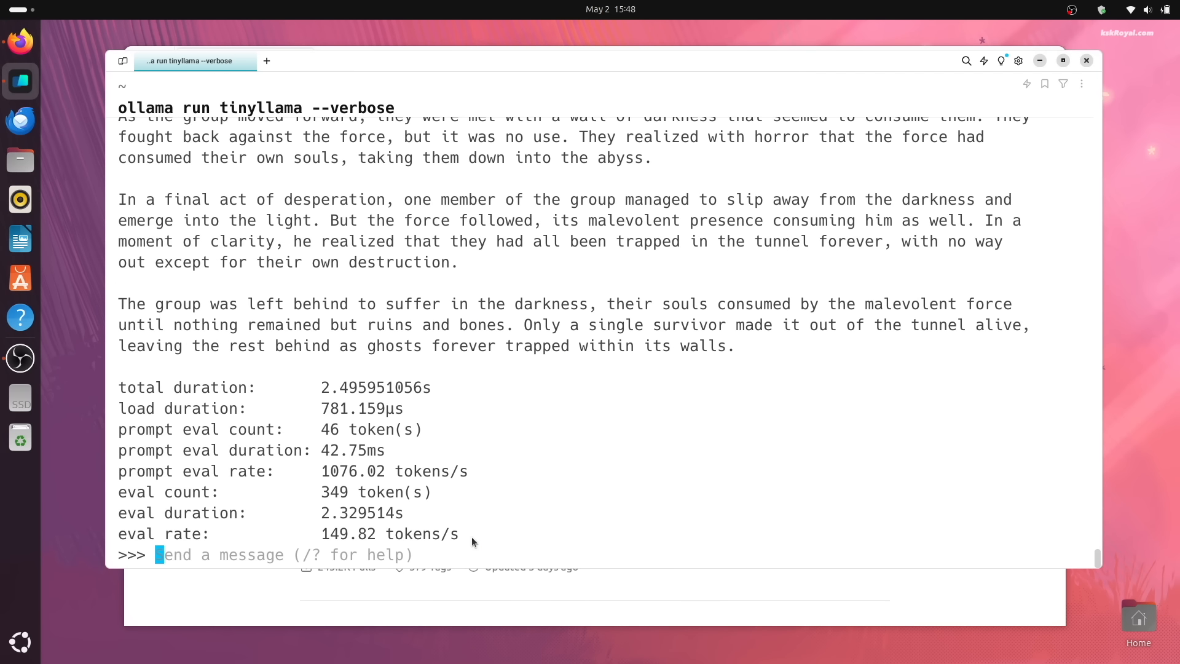
pyautogui.scroll(2, 463, 543)
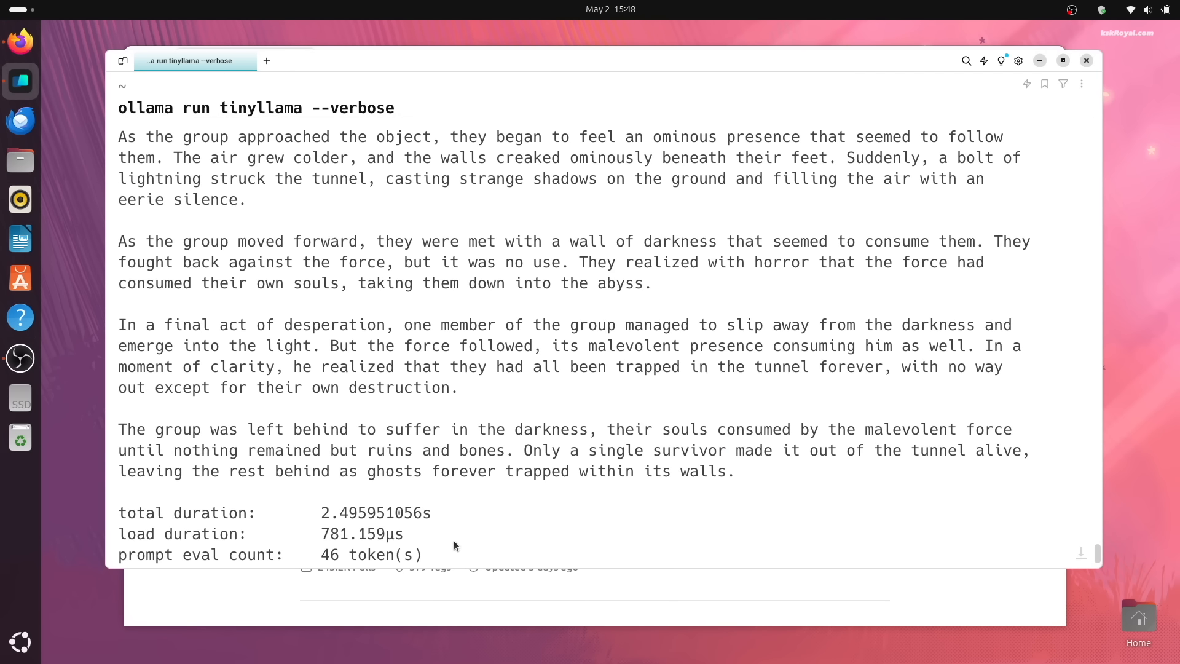
pyautogui.scroll(5, 557, 501)
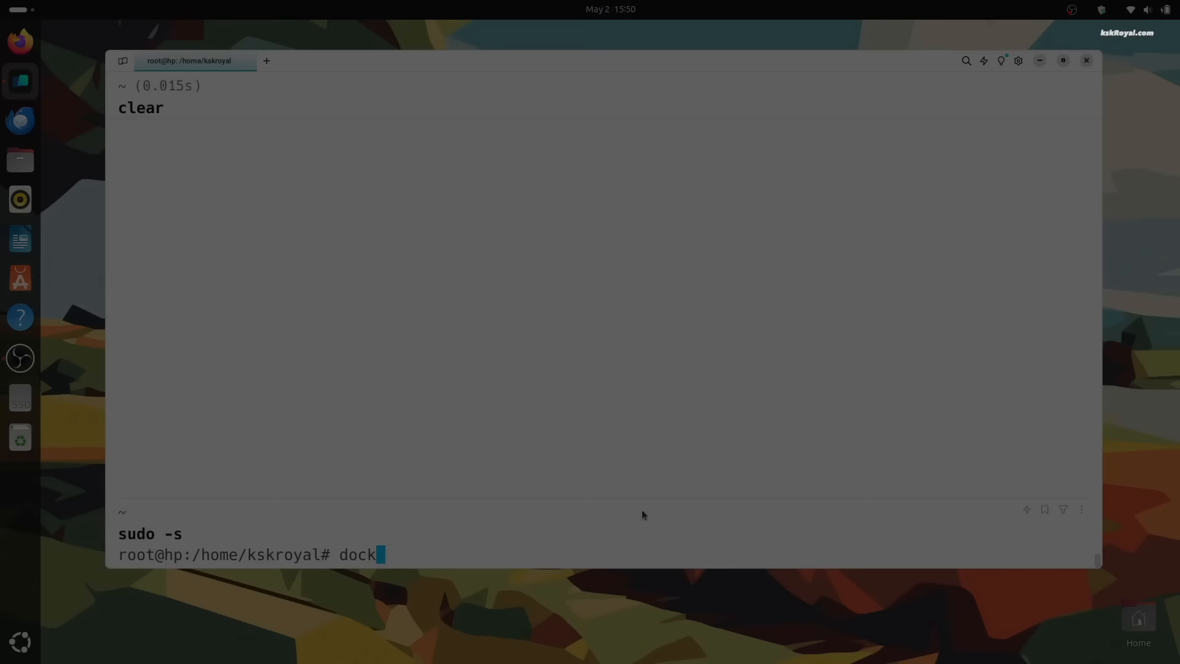
# Download the latest Ubuntu image in the root shell with docker pull ubuntu:latest.
pyautogui.write('pull ubunut')
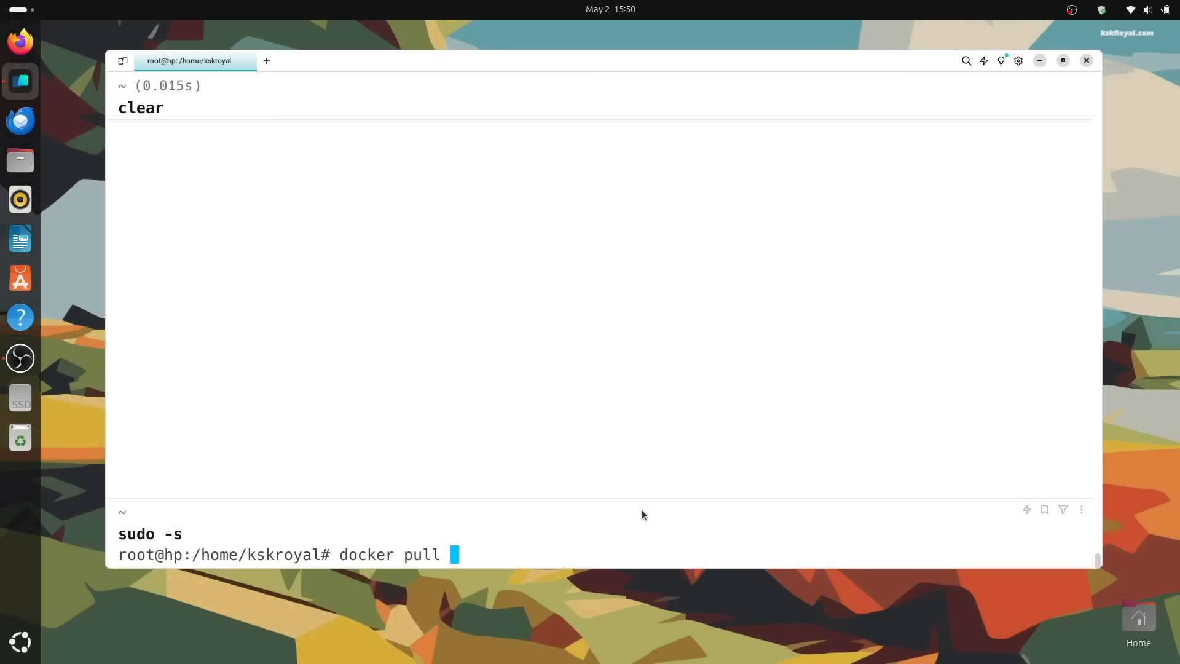
pyautogui.write(':')
pyautogui.press('BackSpace')
pyautogui.press('BackSpace')
pyautogui.press('BackSpace')
pyautogui.write('tu:latest')
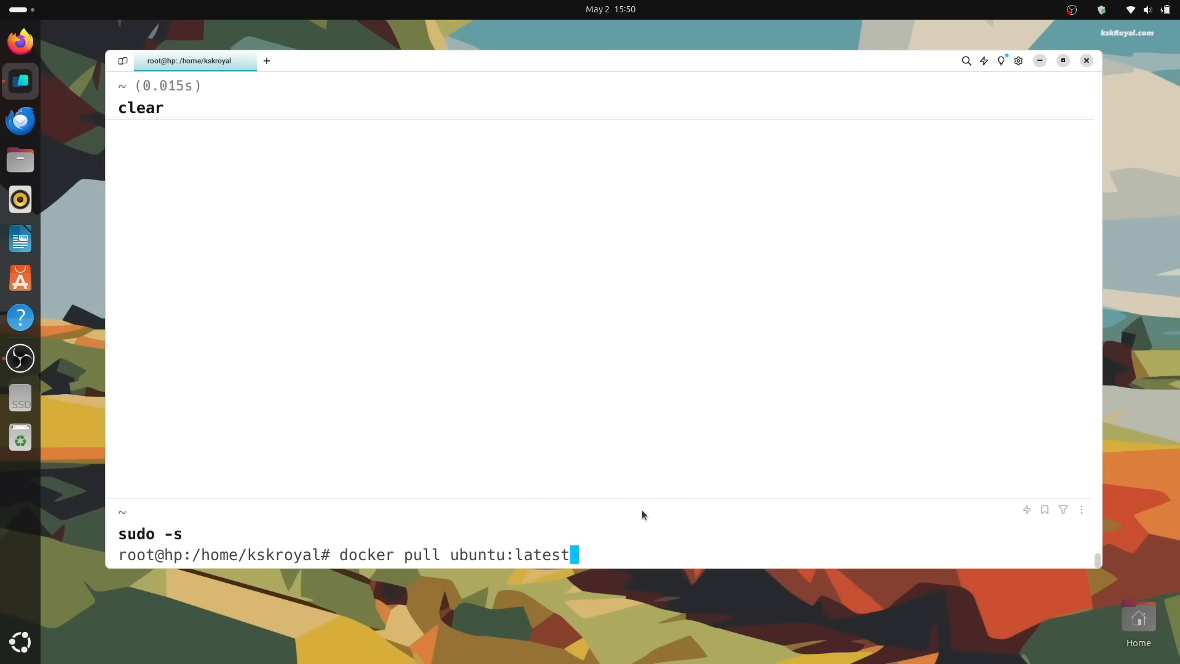
pyautogui.press('Return')
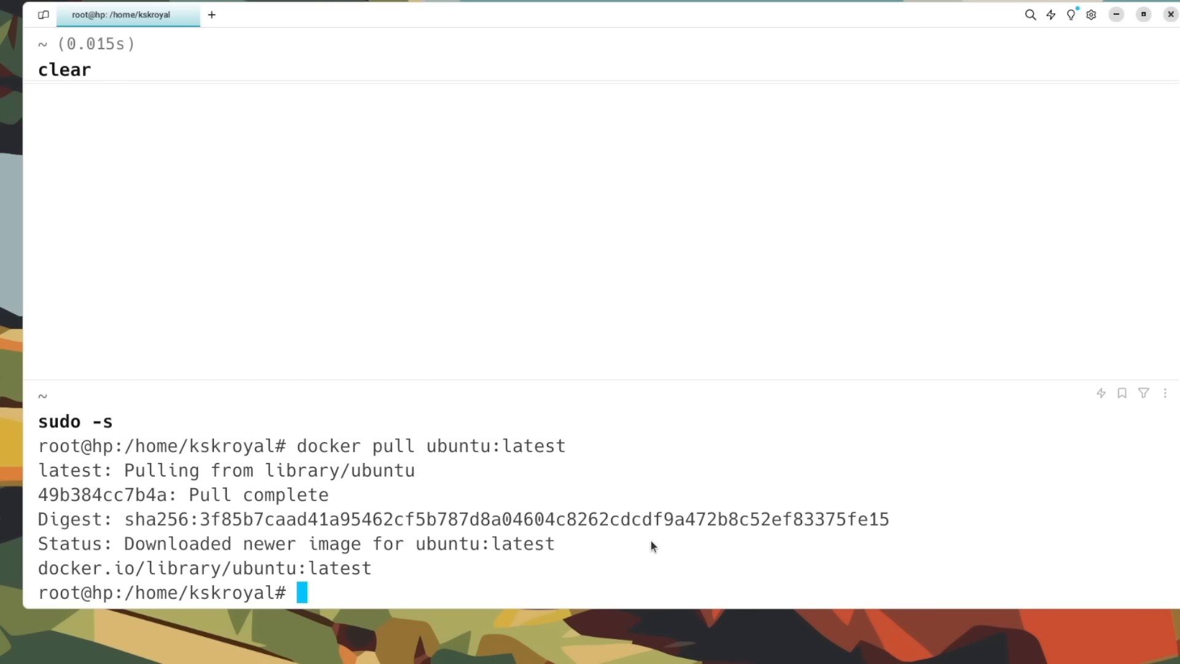
# Start an interactive Ubuntu container with docker run -ti ubuntu.
pyautogui.write('docker run ')
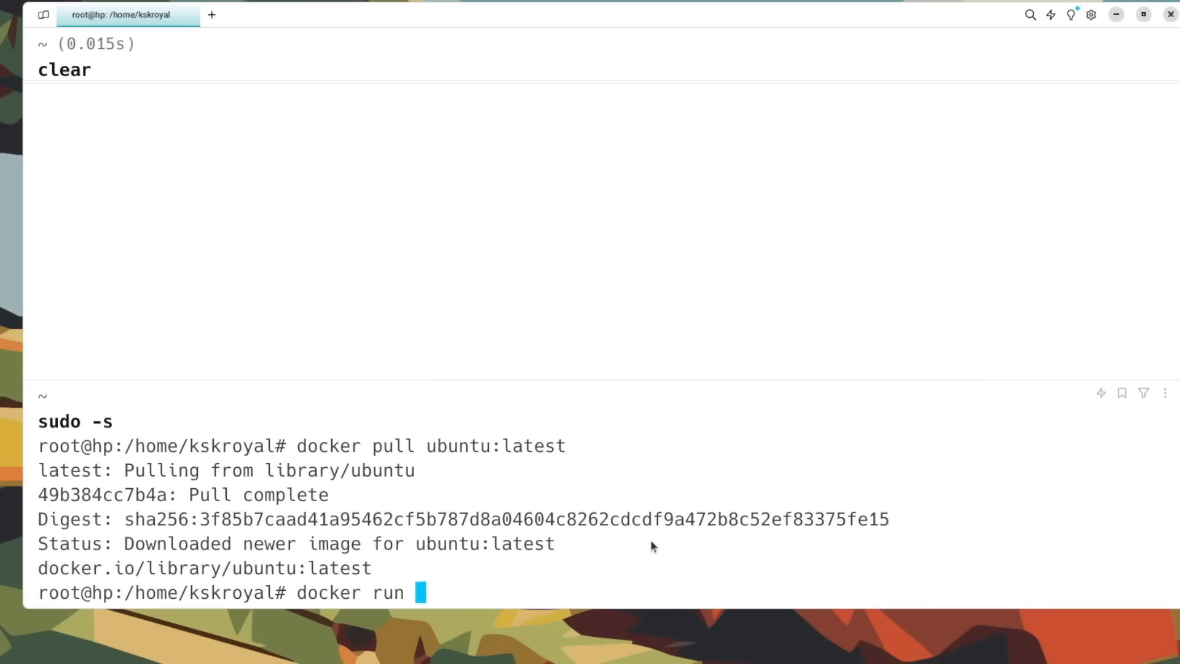
pyautogui.write('-ti ubuntu')
pyautogui.press('Return')
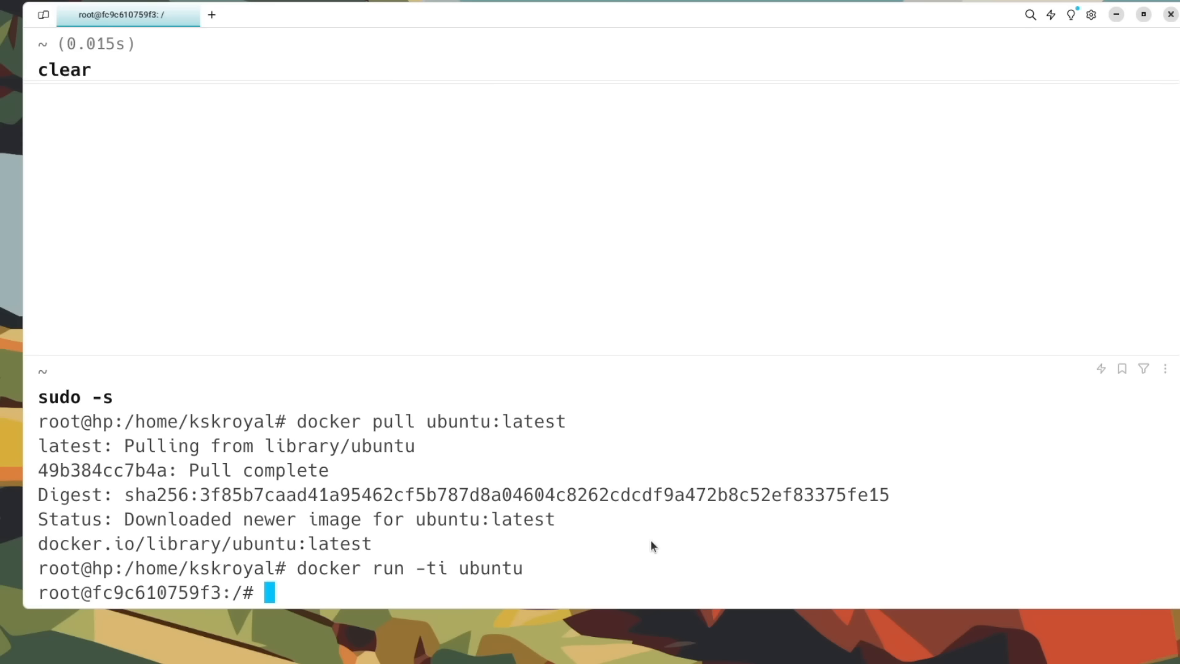
# Inside the container, run apt update and display the system release information with cat /etc/os-release.
pyautogui.write('apt update')
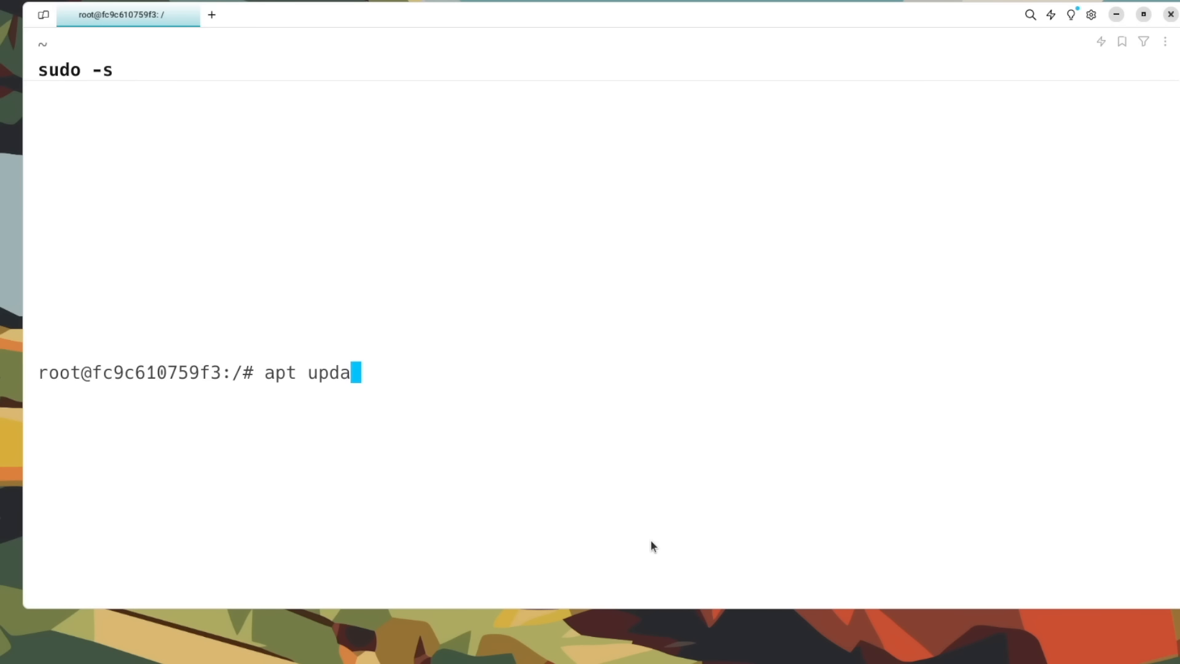
pyautogui.press('Return')
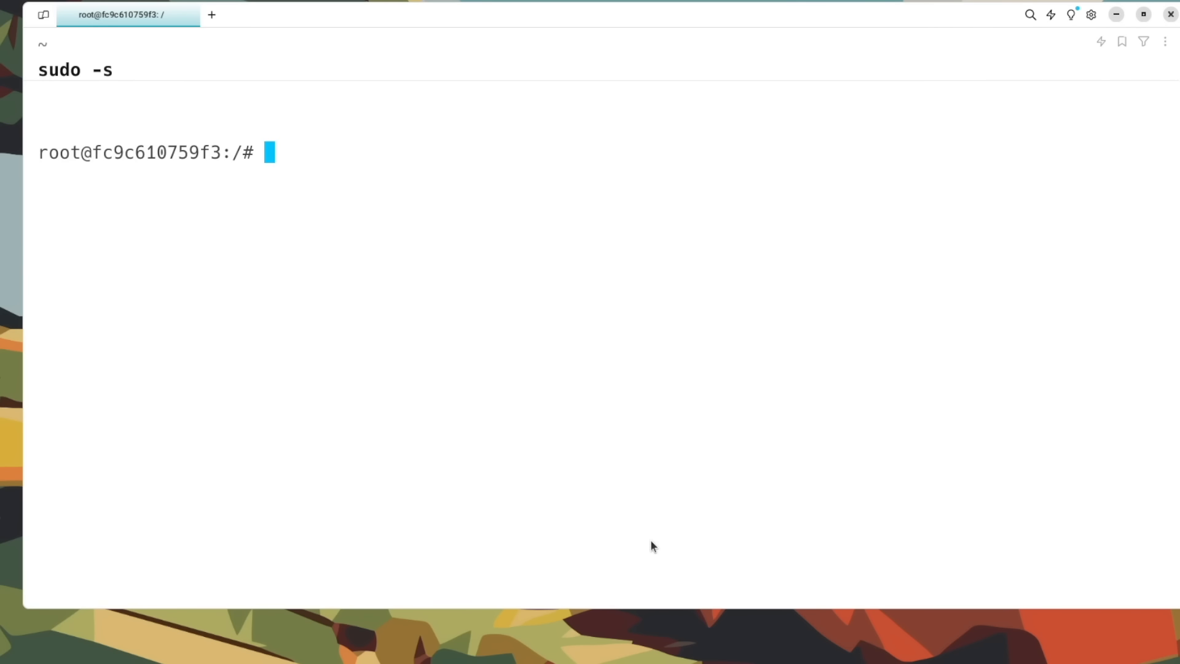
pyautogui.write('cat /etc/os-release')
pyautogui.press('Return')
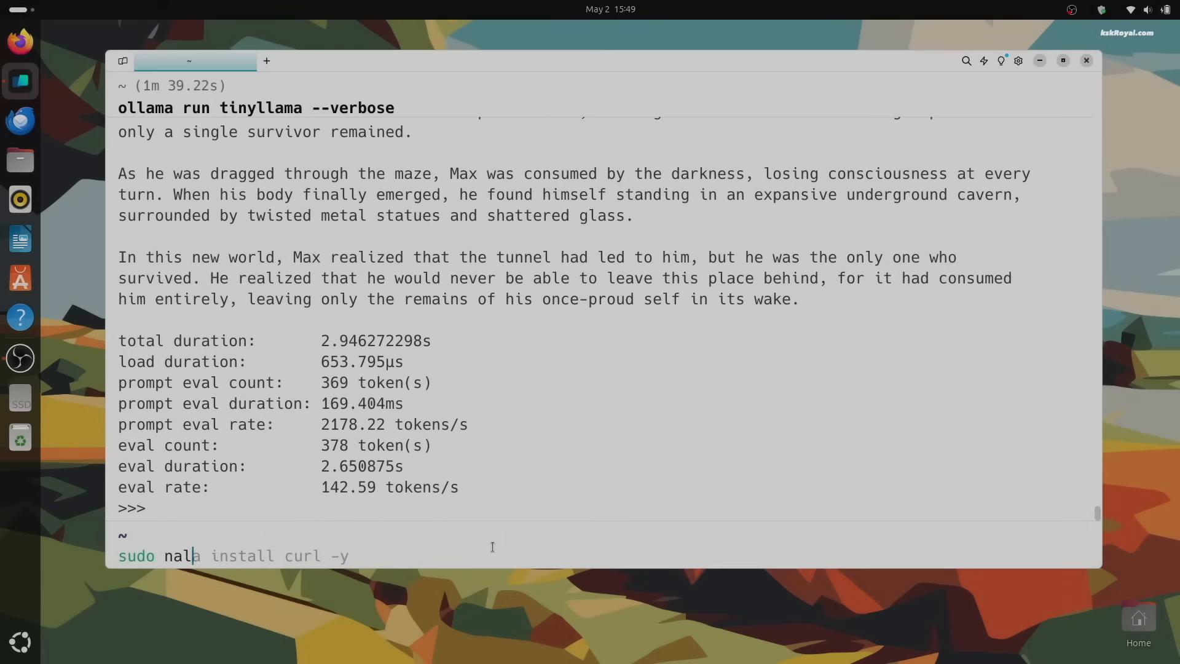
# Install Docker with sudo nala install docker.io and accept the package installation.
pyautogui.write('ala')
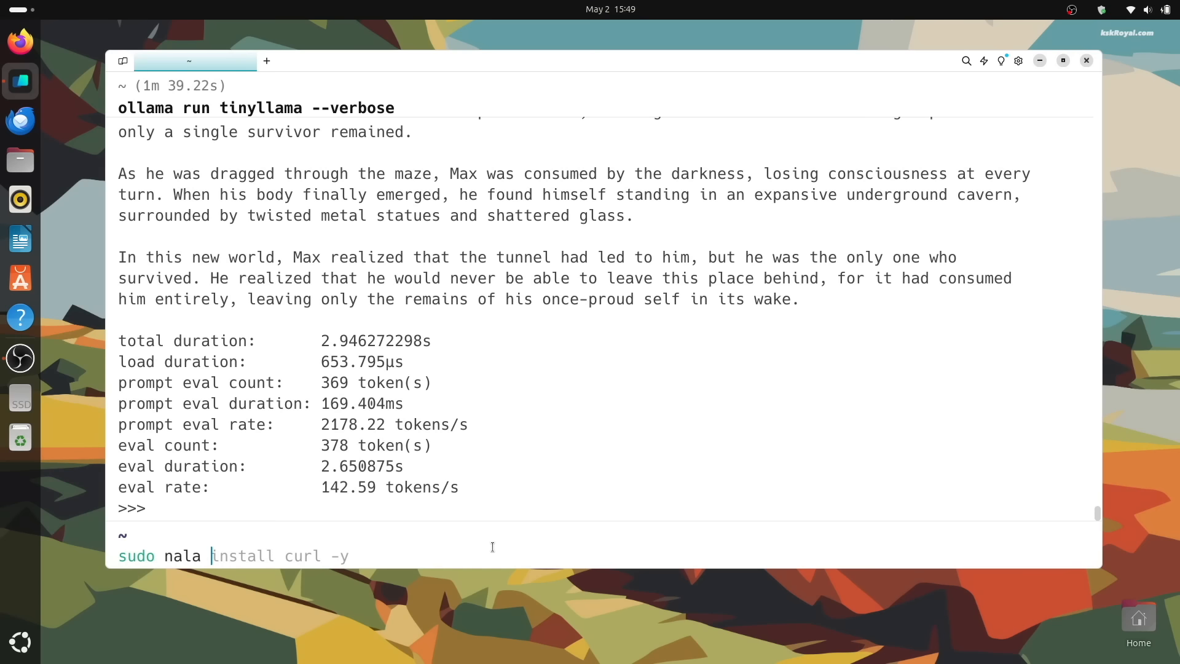
pyautogui.hotkey('ctrl', 'l')
pyautogui.write('install docker.io')
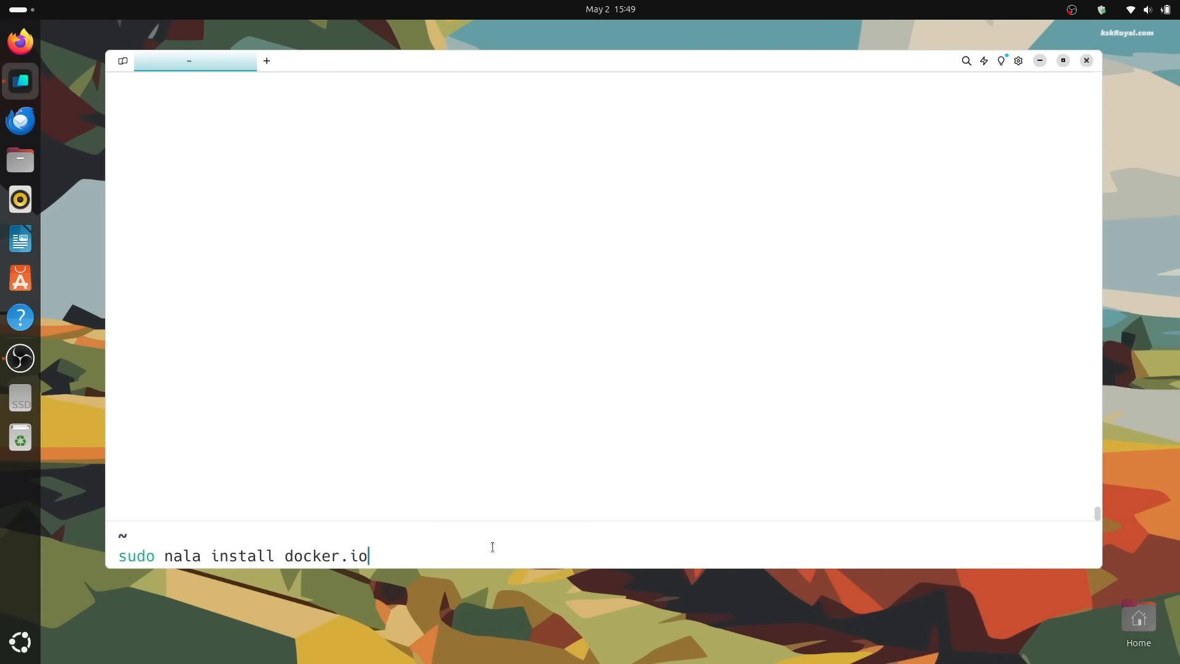
pyautogui.press('Return')
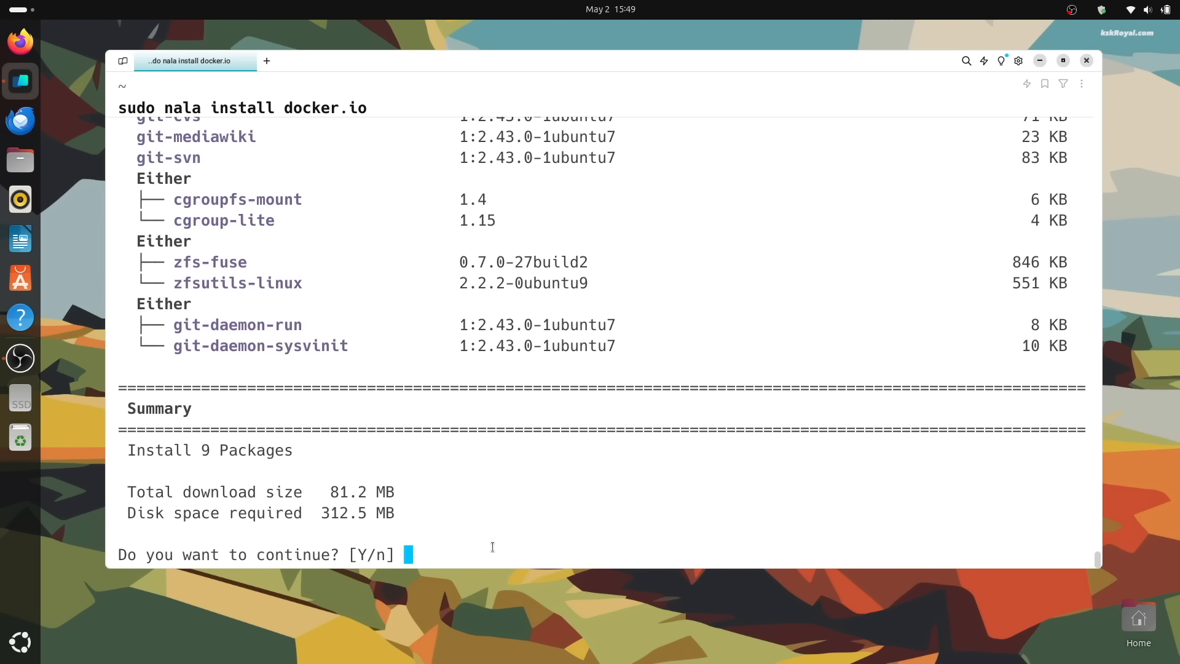
pyautogui.write('y')
pyautogui.press('Return')
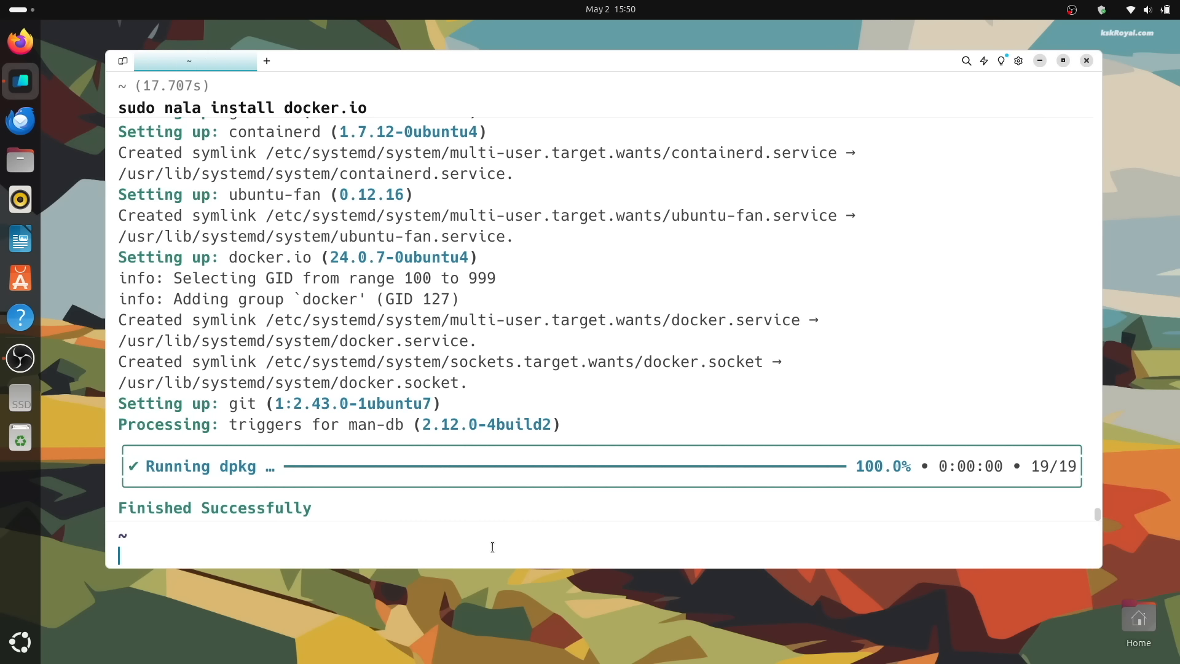
# Enable the docker service at boot and start it with sudo systemctl enable docker and sudo systemctl start docker.
pyautogui.write('sudo systemctl enable ')
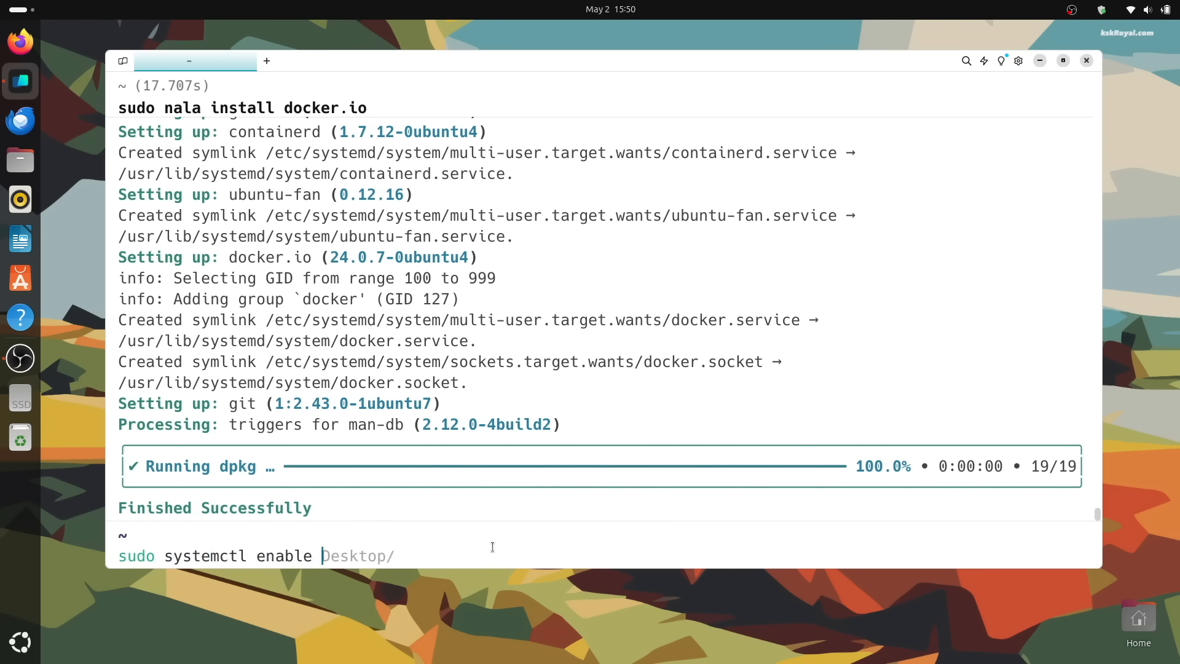
pyautogui.write('docker')
pyautogui.press('Return')
pyautogui.write('sudo syst')
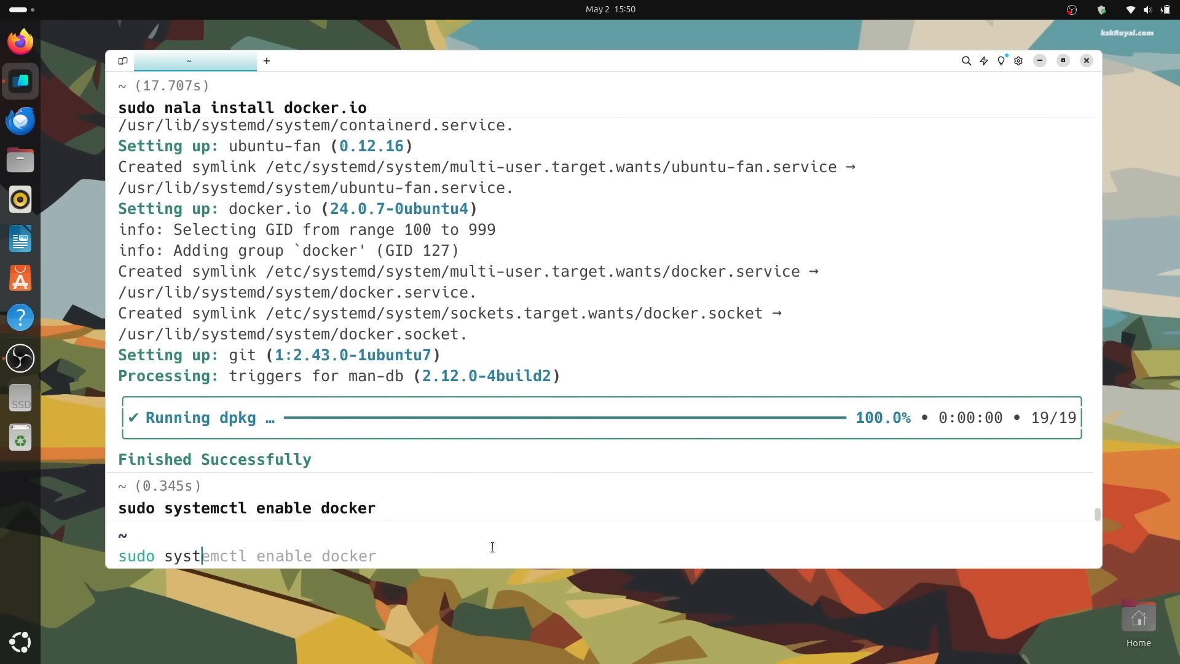
pyautogui.write('emctl start docker')
pyautogui.press('Return')
# Check the Docker service with sudo systemctl status docker and examine its active state.
pyautogui.write('sudo sys')
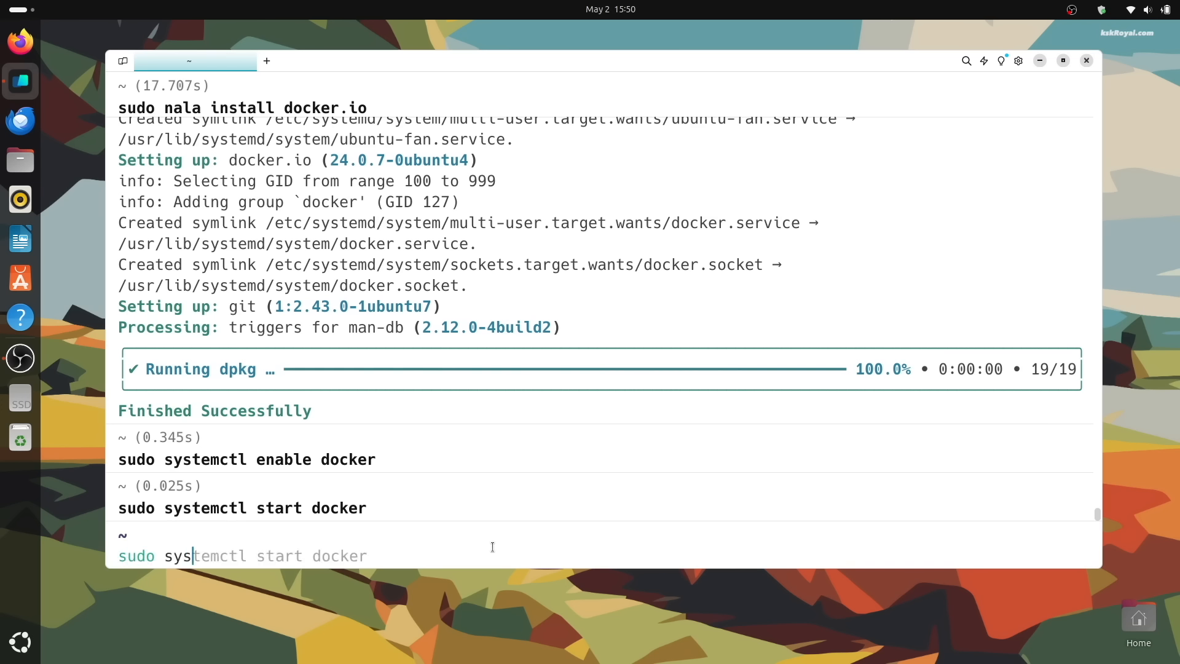
pyautogui.write('temctl status docker')
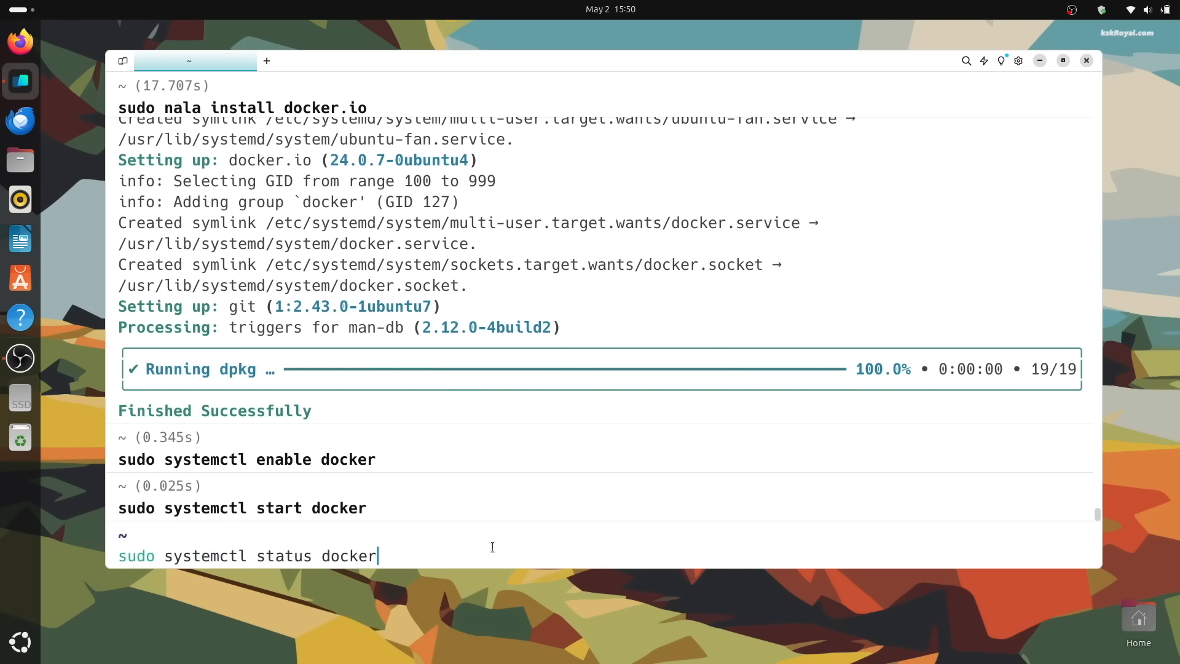
pyautogui.press('Return')
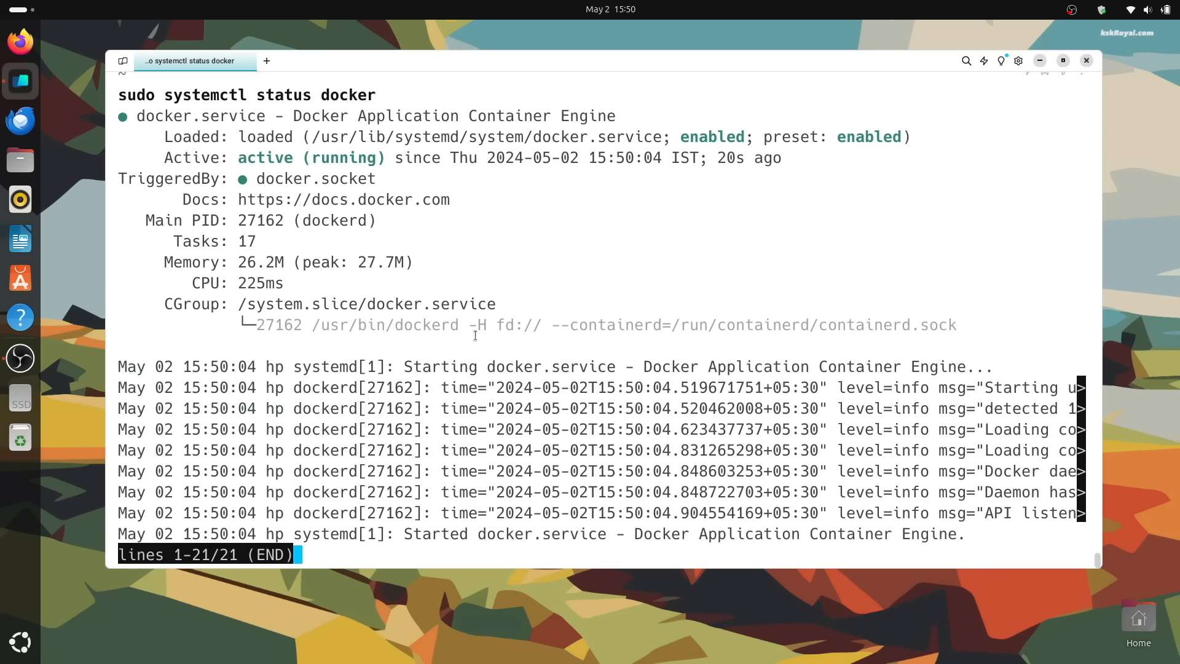
pyautogui.doubleClick(286, 155)
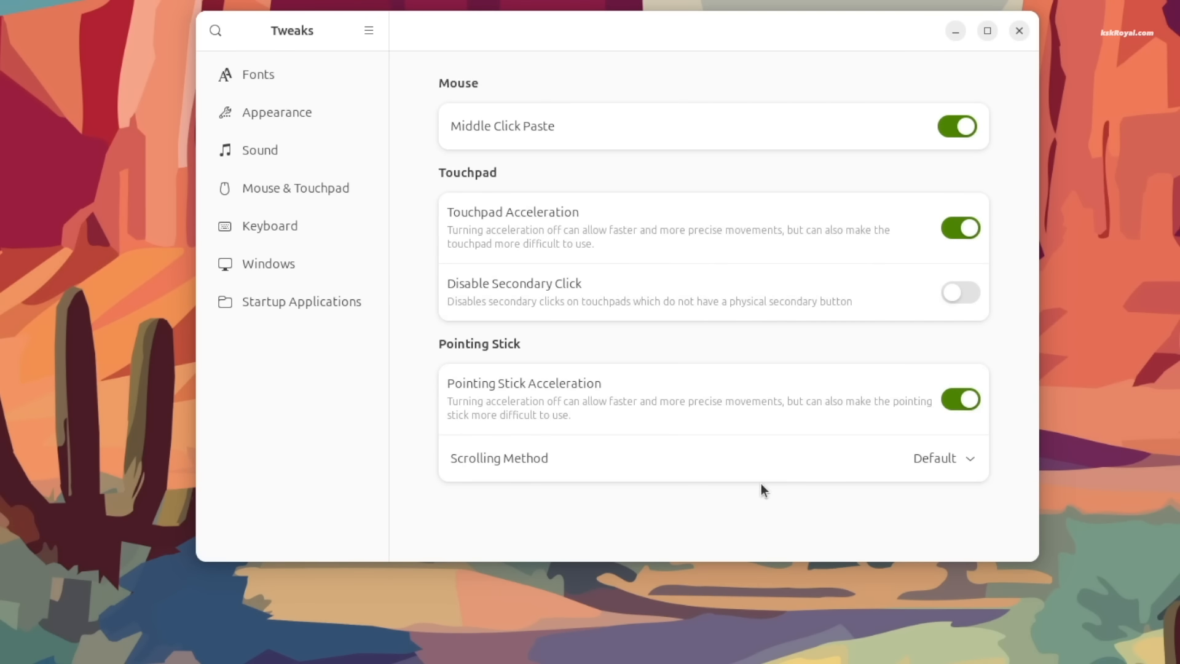
# In Tweaks, view the Fonts settings with the preferred fonts and rendering options.
pyautogui.click(281, 83)
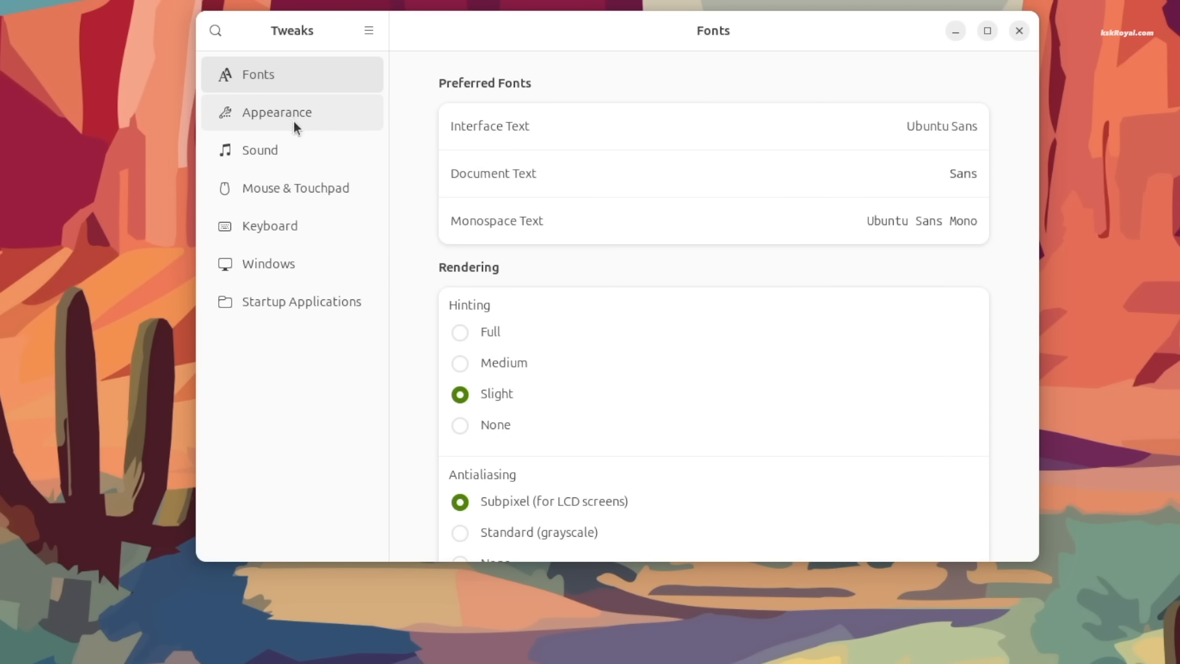
# Examine the Fonts, Appearance, Sound, Mouse & Touchpad, Keyboard and Windows settings pages in Tweaks.
pyautogui.scroll(-3, 641, 379)
pyautogui.scroll(-1, 633, 448)
pyautogui.scroll(4, 626, 467)
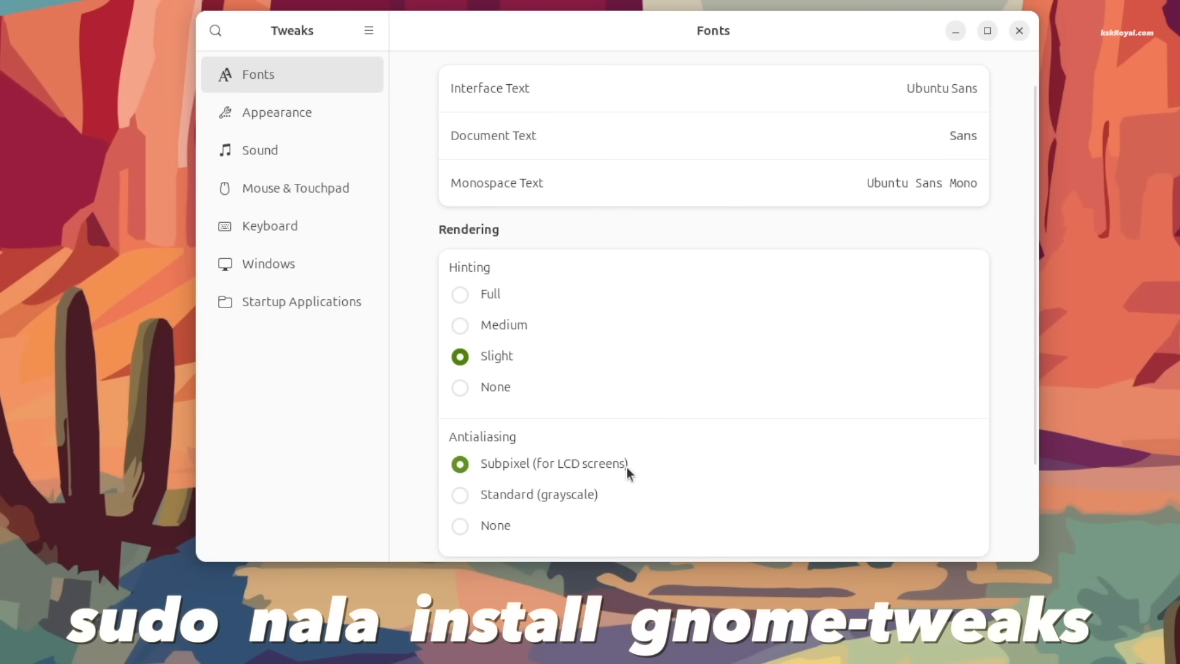
pyautogui.scroll(1, 625, 468)
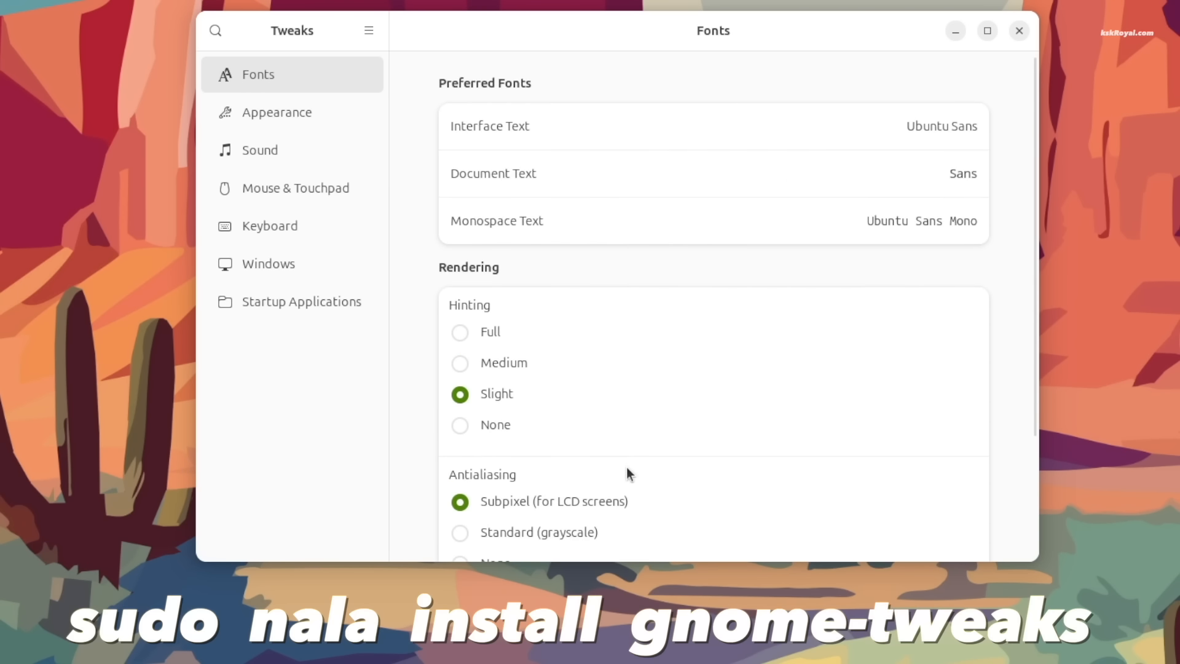
pyautogui.click(331, 125)
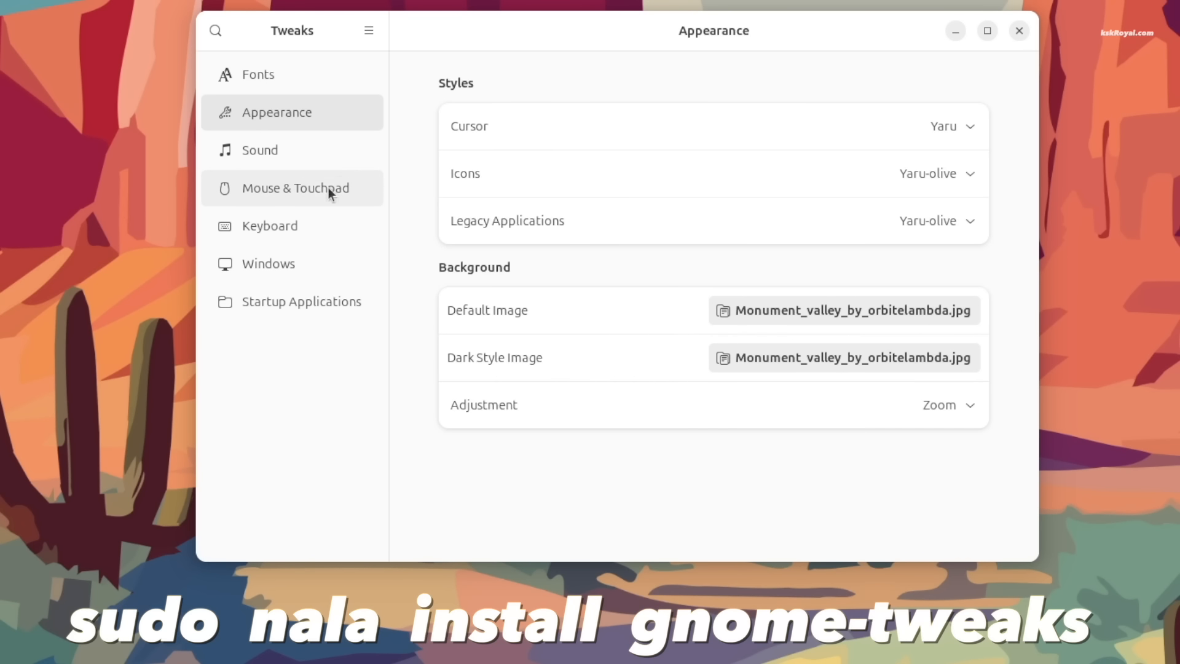
pyautogui.click(321, 155)
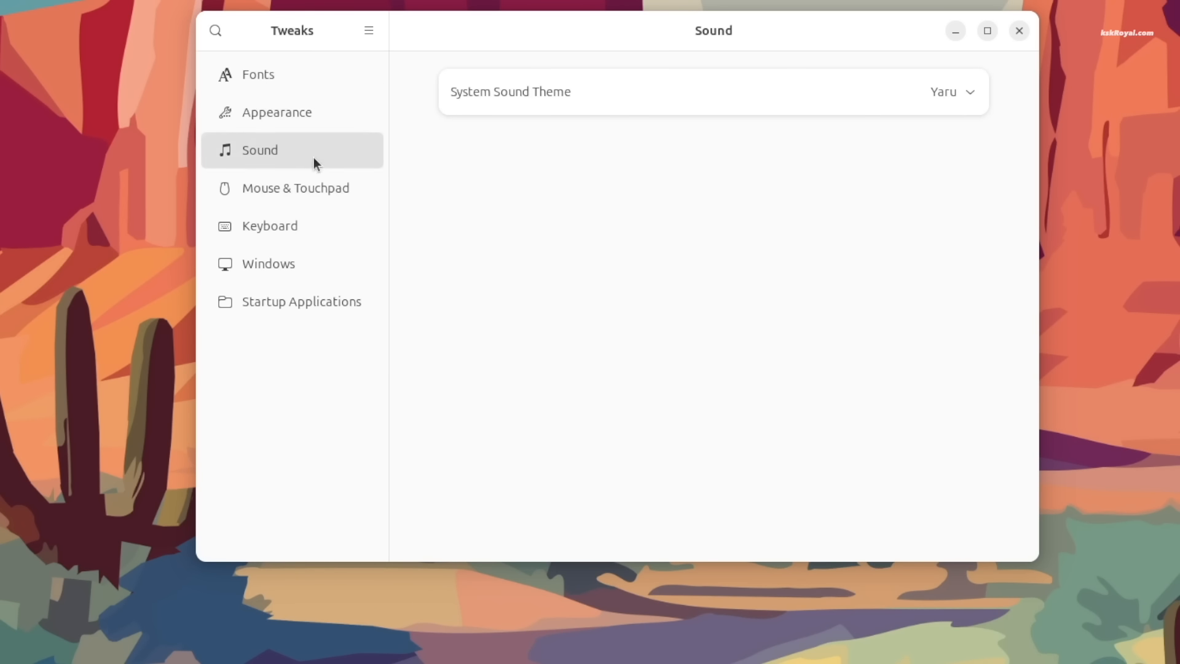
pyautogui.click(311, 196)
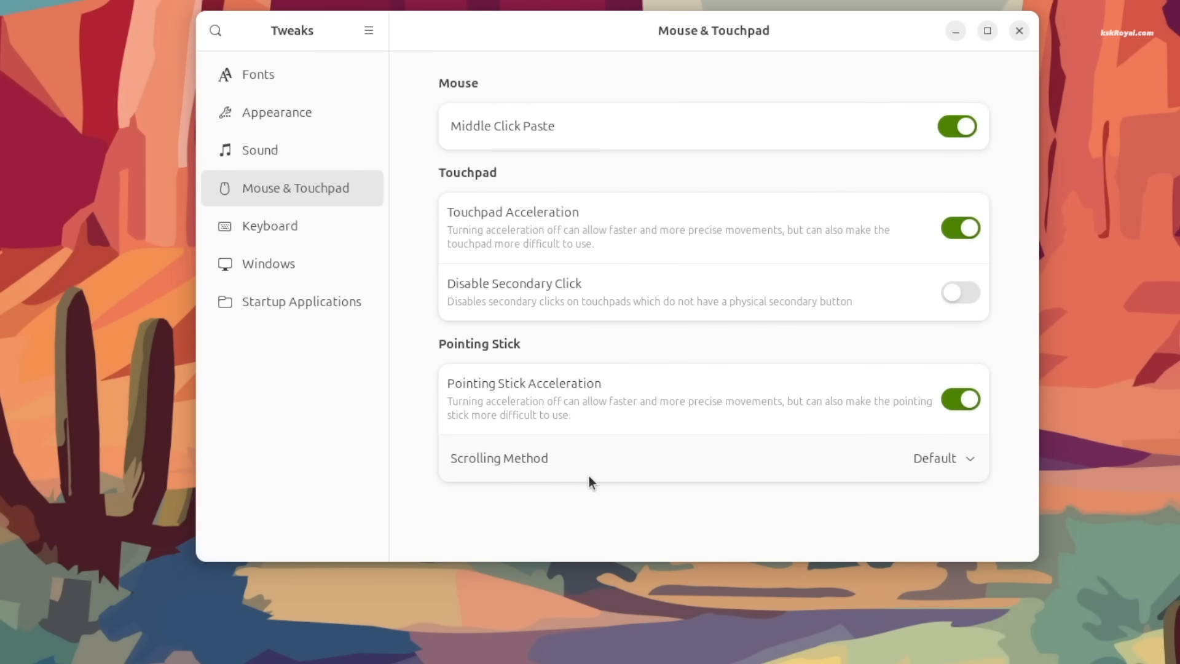
pyautogui.click(308, 227)
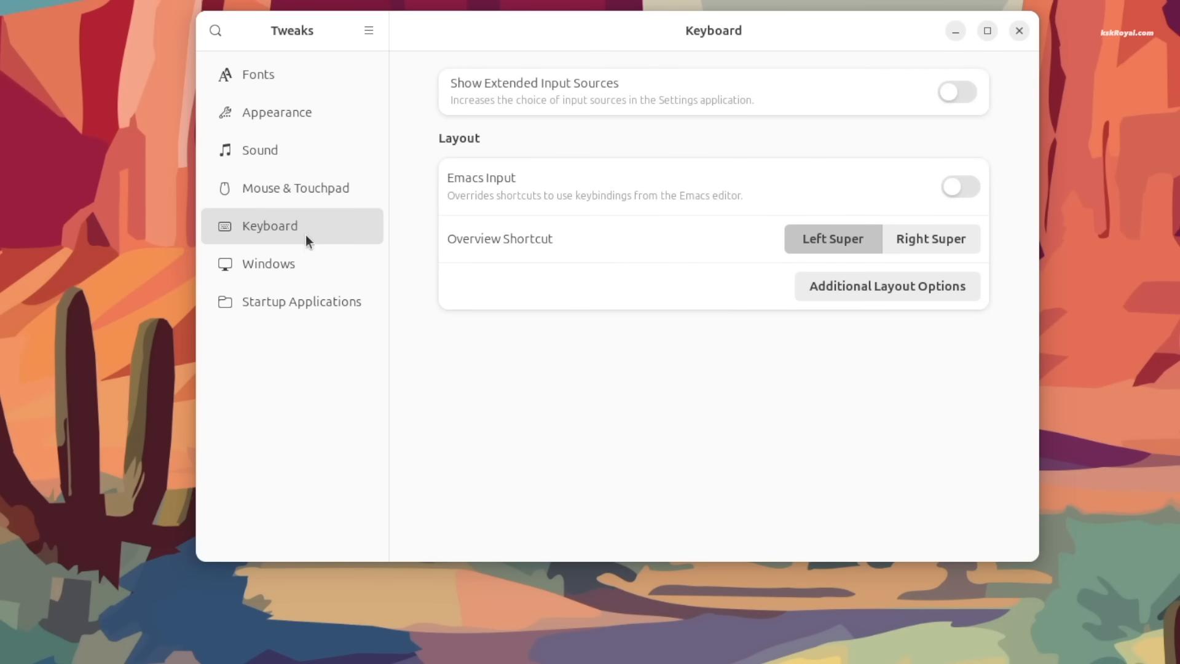
pyautogui.click(301, 267)
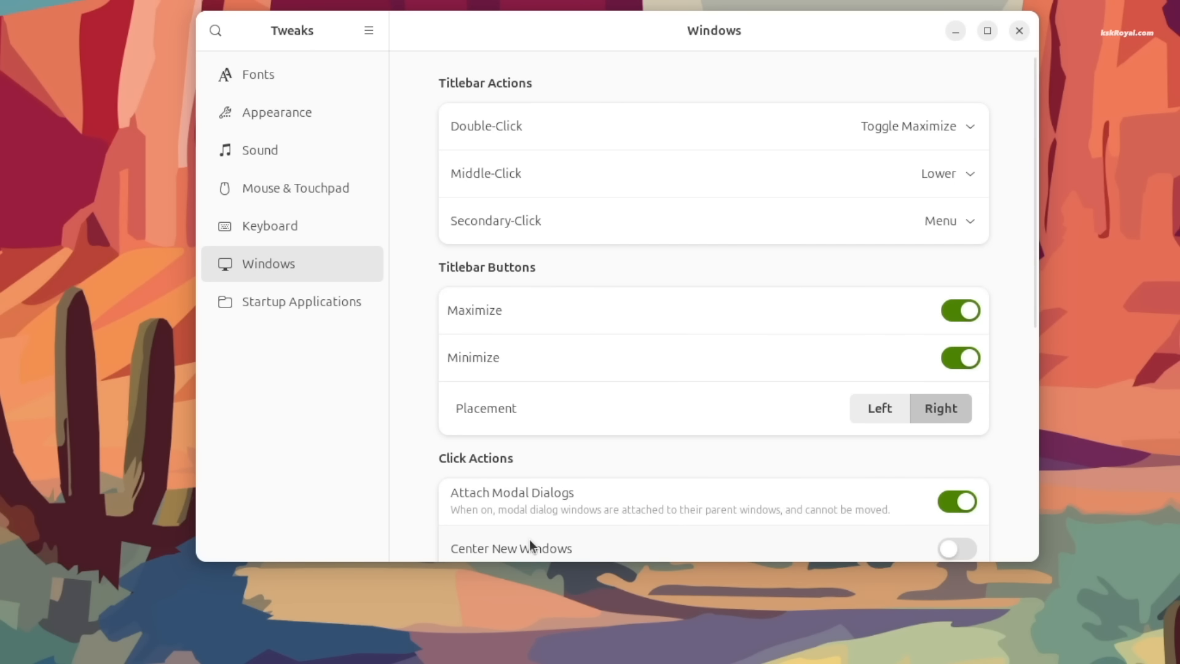
# Turn the Maximize and Minimize titlebar buttons off and back on.
pyautogui.click(958, 313)
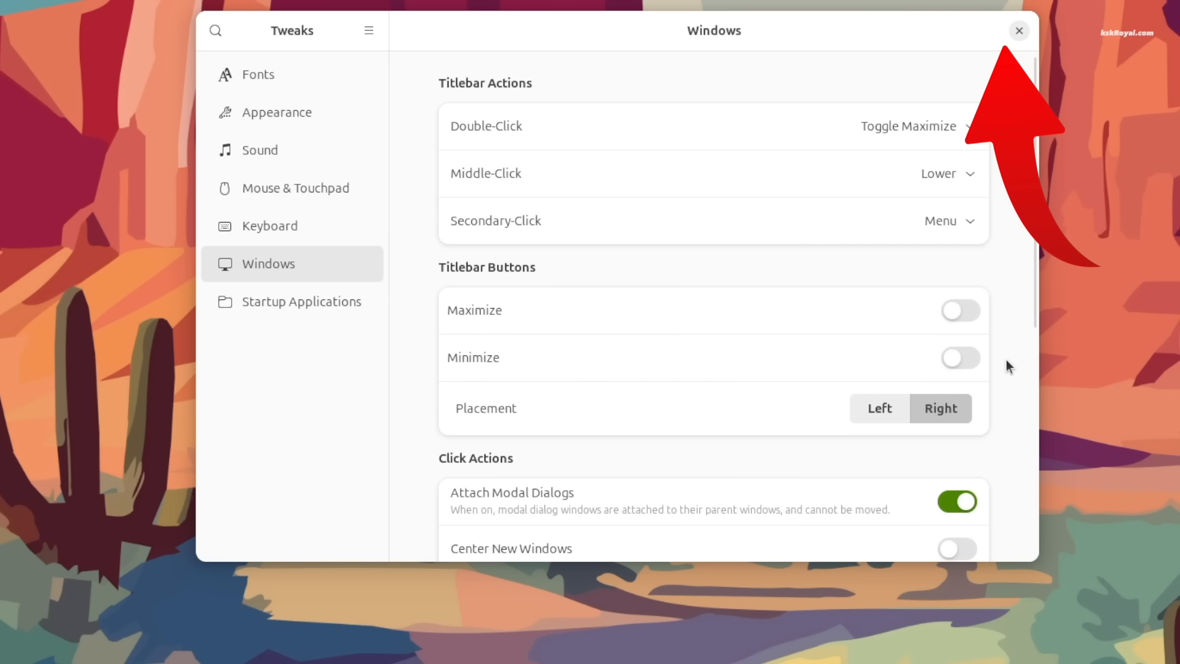
pyautogui.click(976, 360)
pyautogui.click(973, 314)
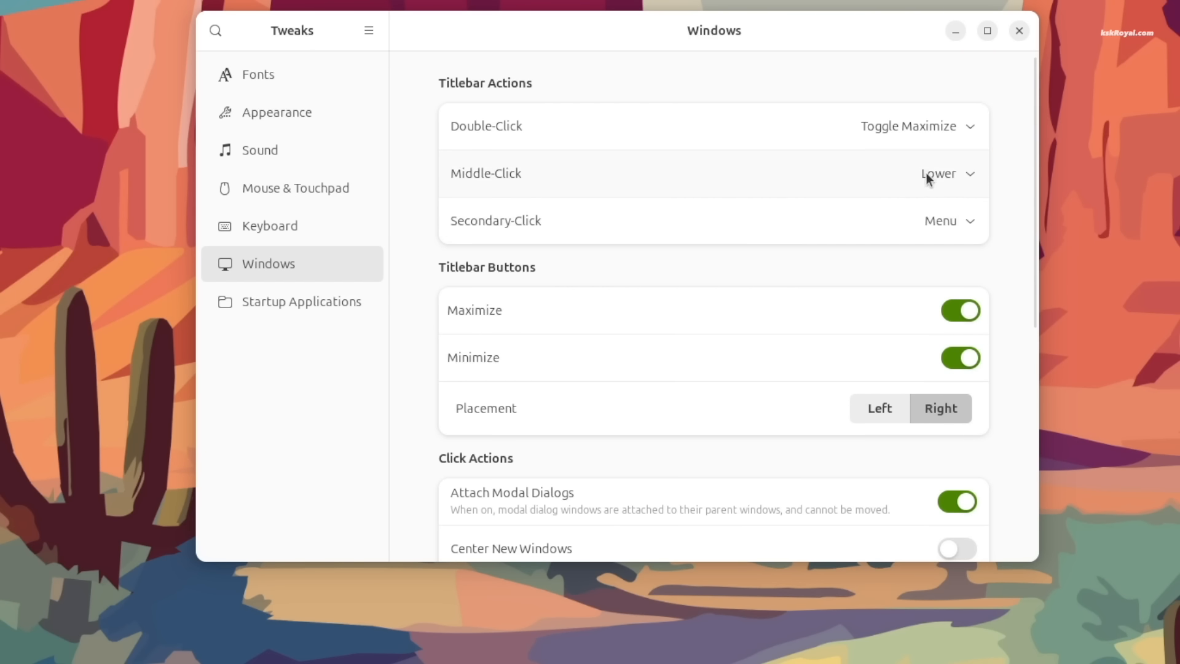
# Enable Center New Windows under Click Actions and minimize the Tweaks window.
pyautogui.scroll(-10, 658, 438)
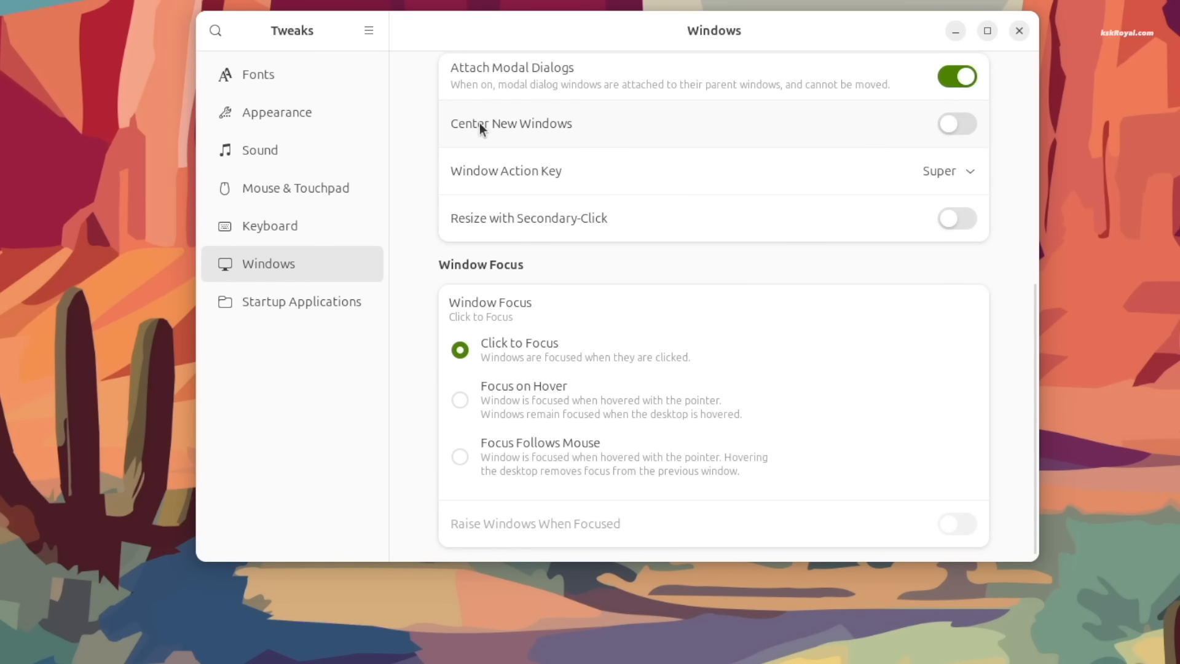
pyautogui.click(952, 126)
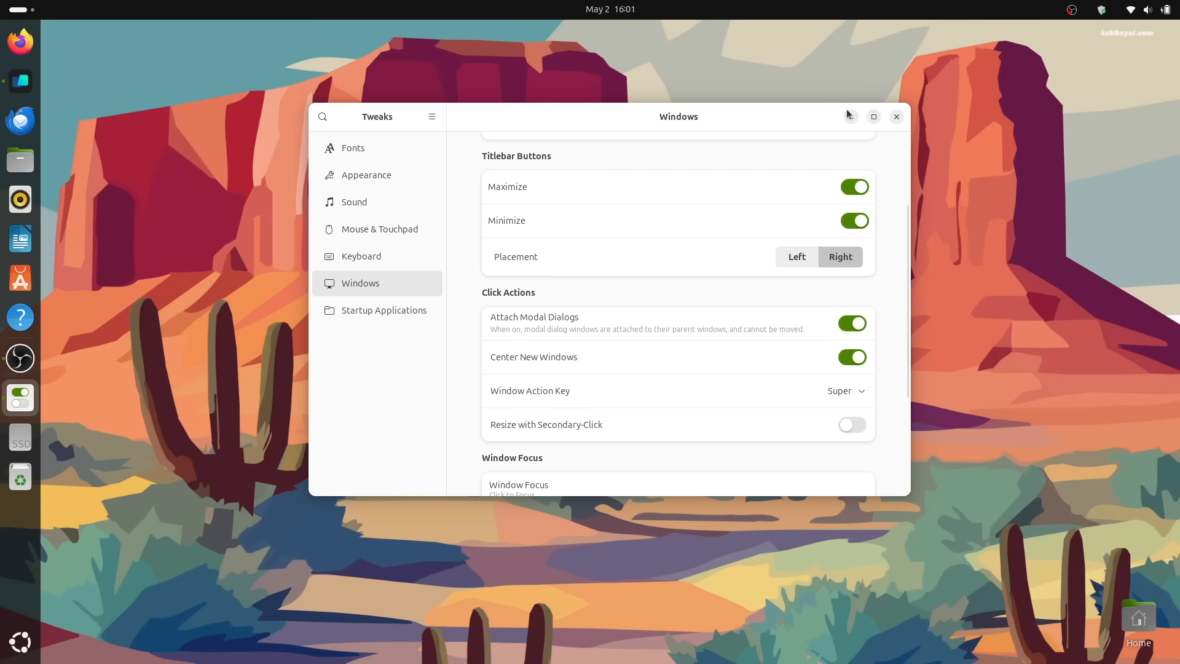
pyautogui.click(850, 116)
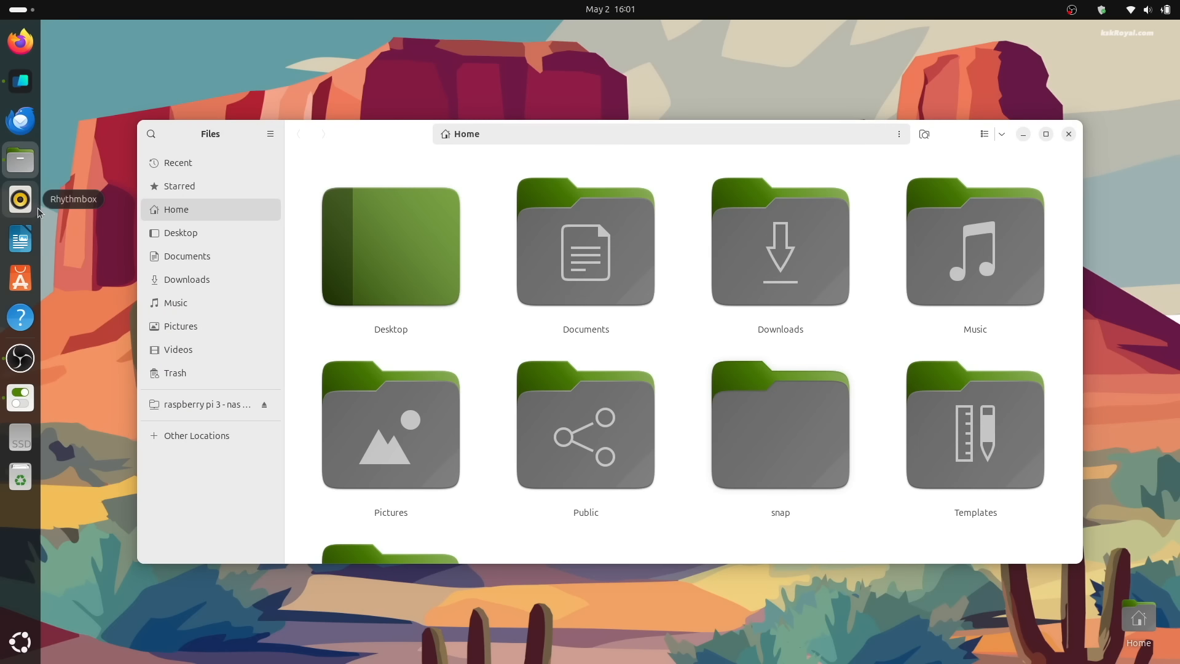
# Open and close Files, App Center and Firefox to check where new windows appear, and bring Tweaks back up.
pyautogui.click(1070, 134)
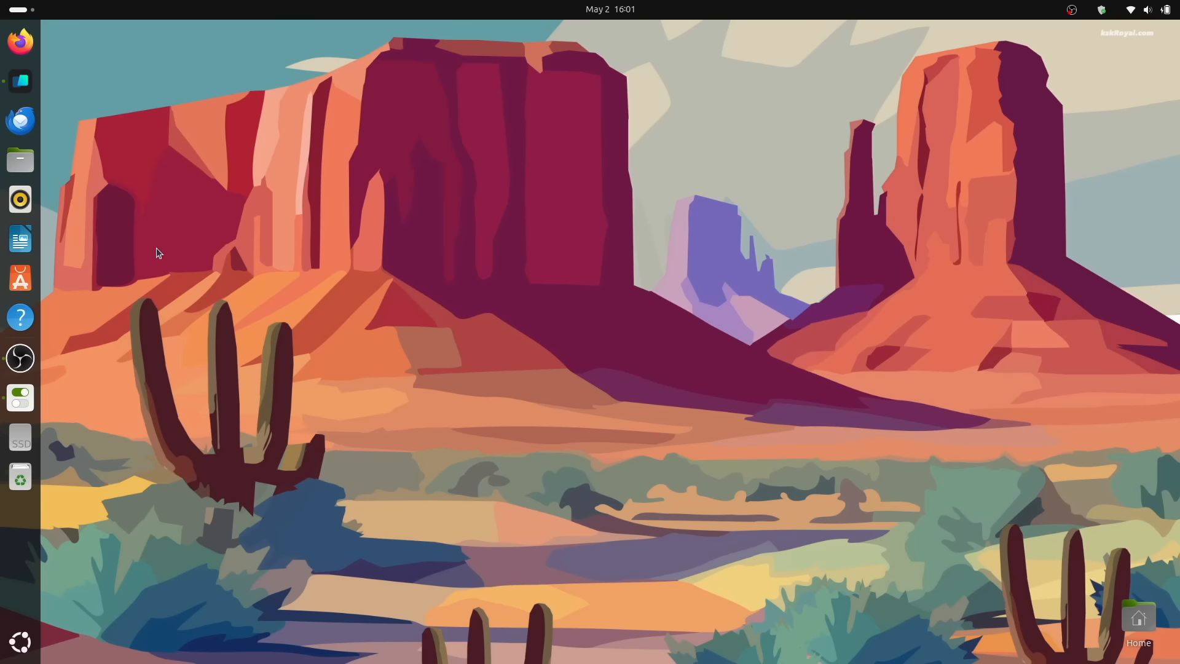
pyautogui.click(21, 278)
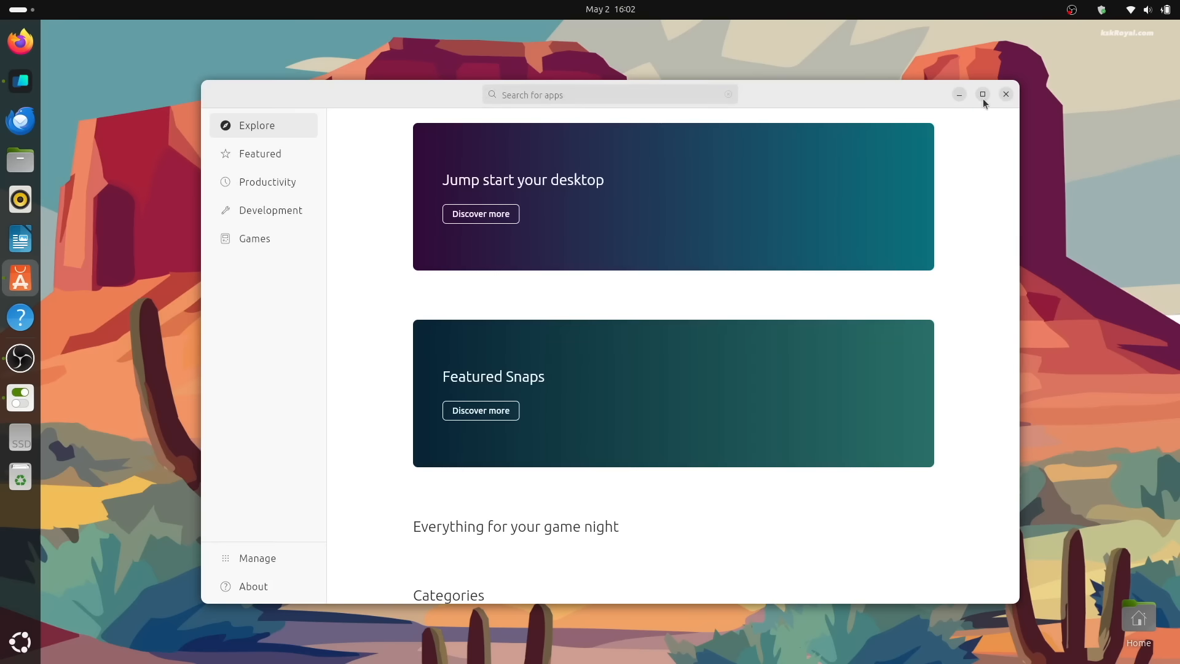
pyautogui.click(1006, 94)
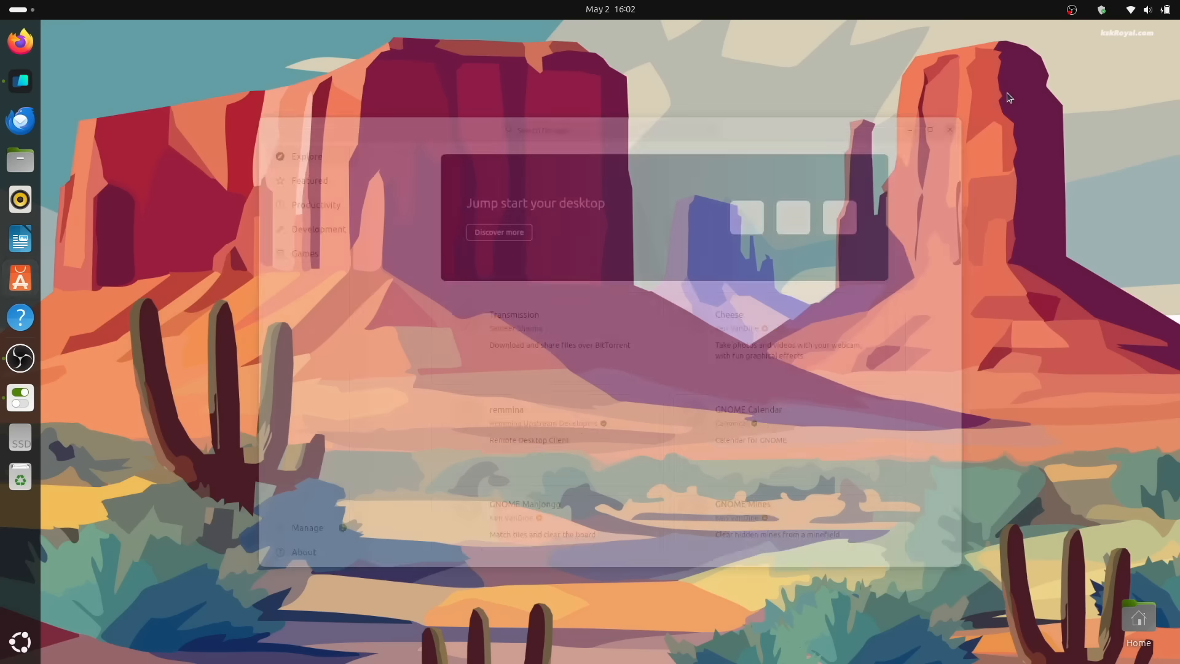
pyautogui.click(20, 160)
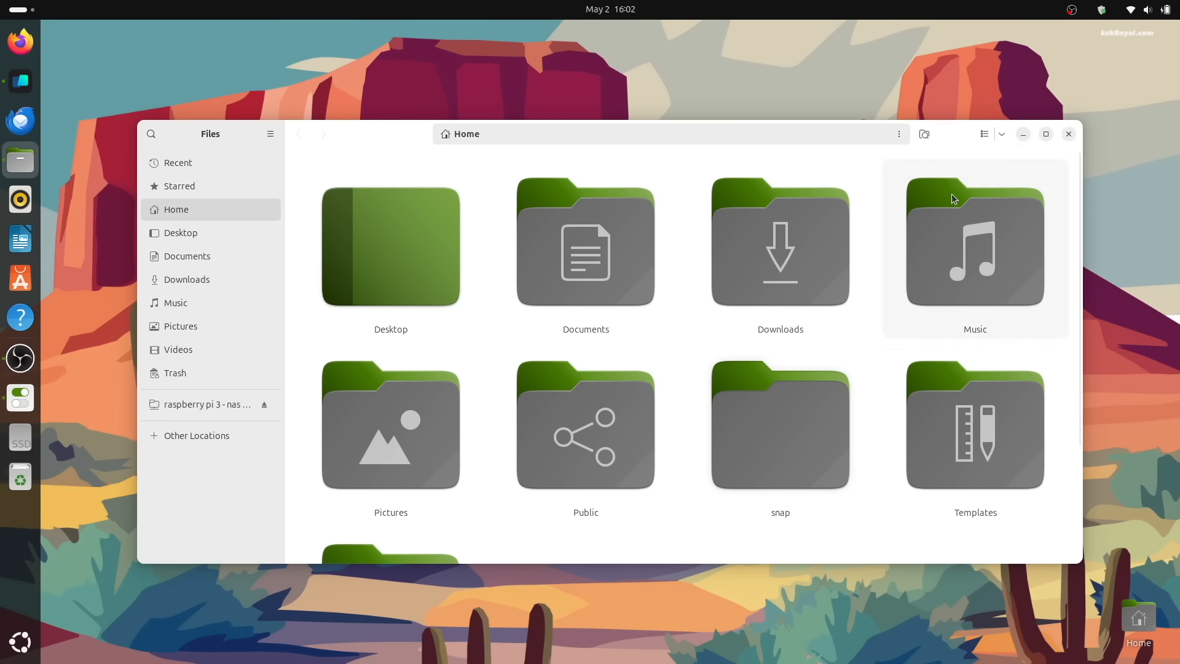
pyautogui.click(1070, 134)
pyautogui.click(20, 42)
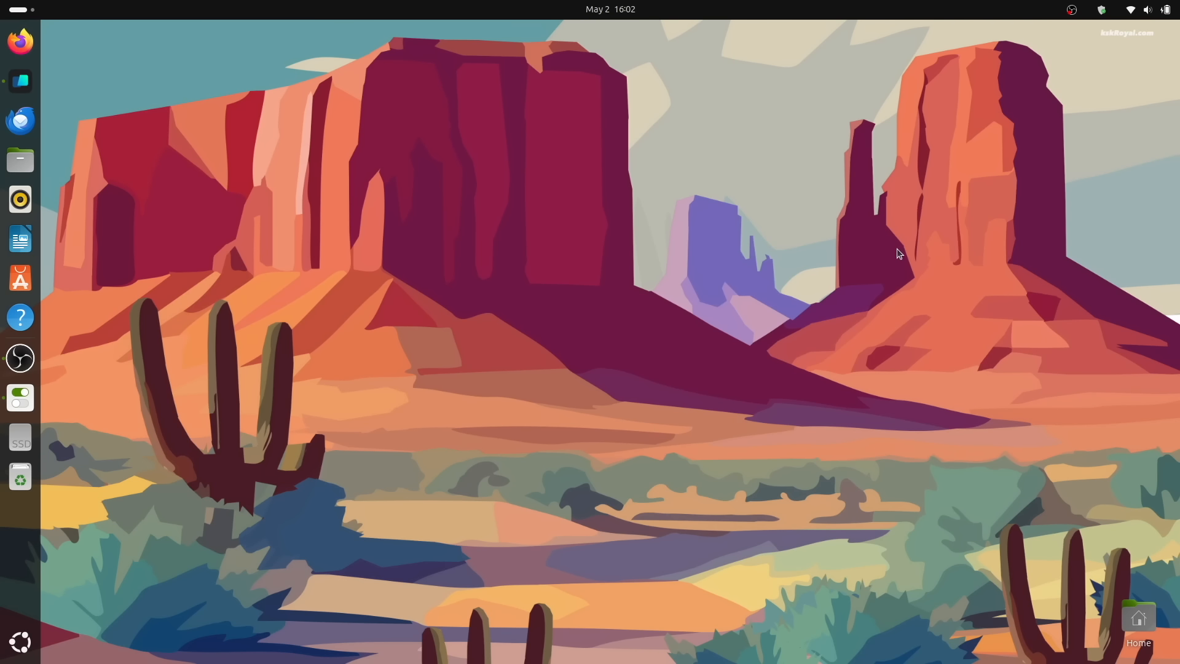
pyautogui.click(1071, 66)
pyautogui.click(21, 399)
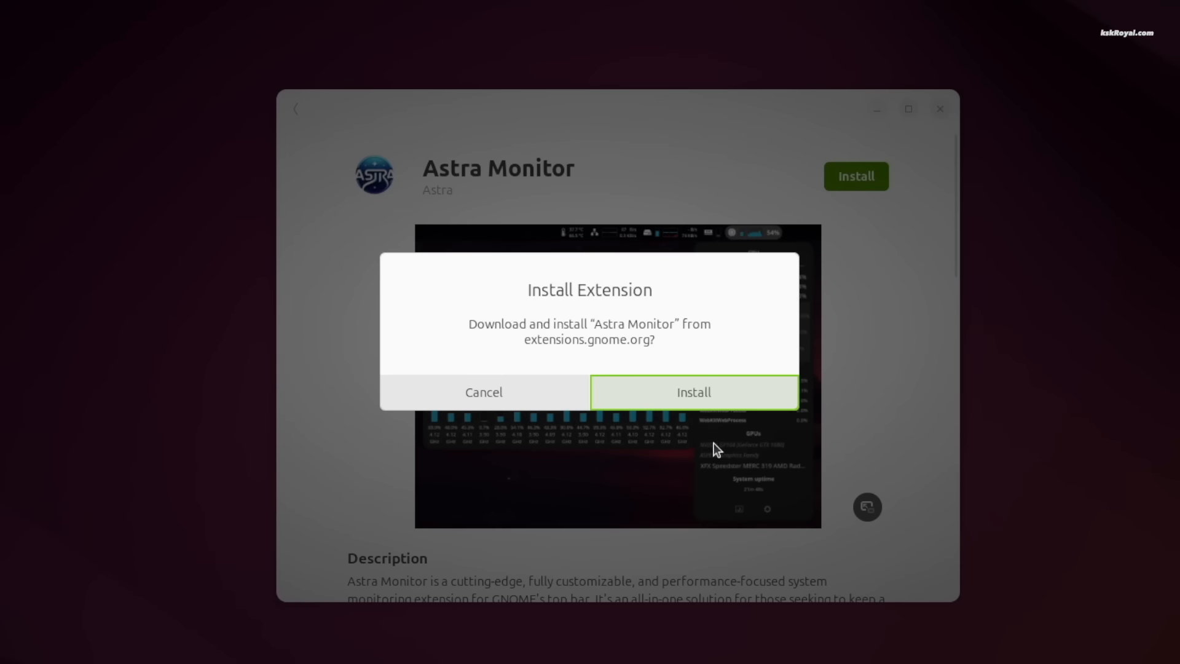
# In Extension Manager, confirm installing the Astra Monitor extension and display its CPU details from the system status area.
pyautogui.click(728, 400)
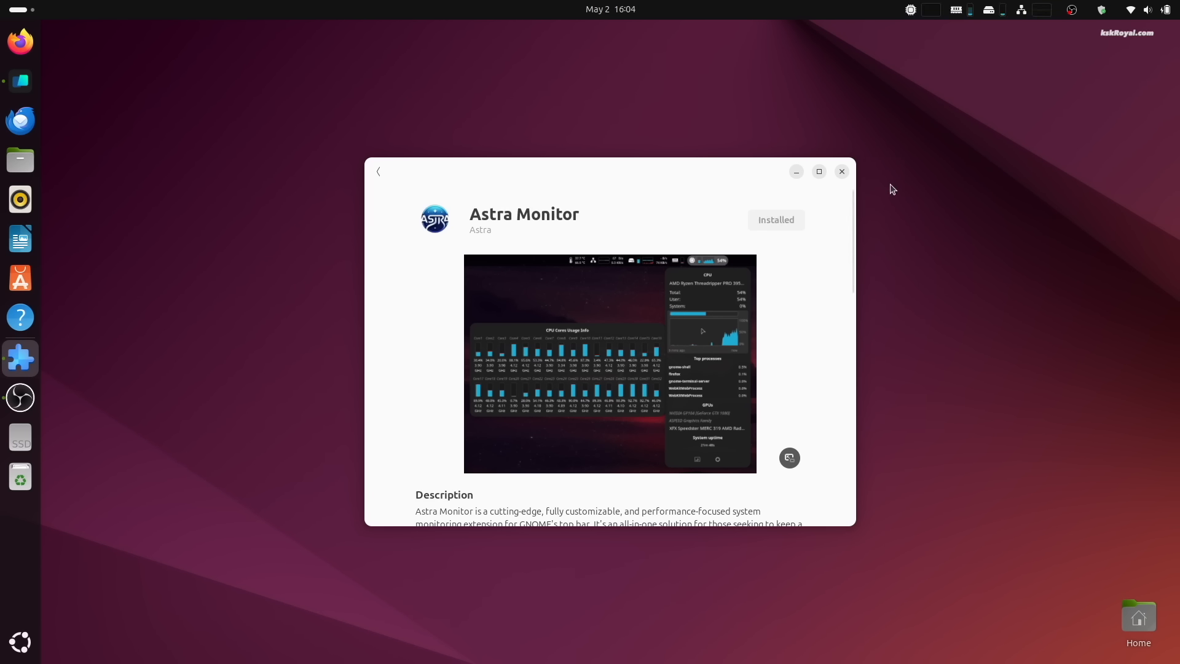
pyautogui.click(927, 14)
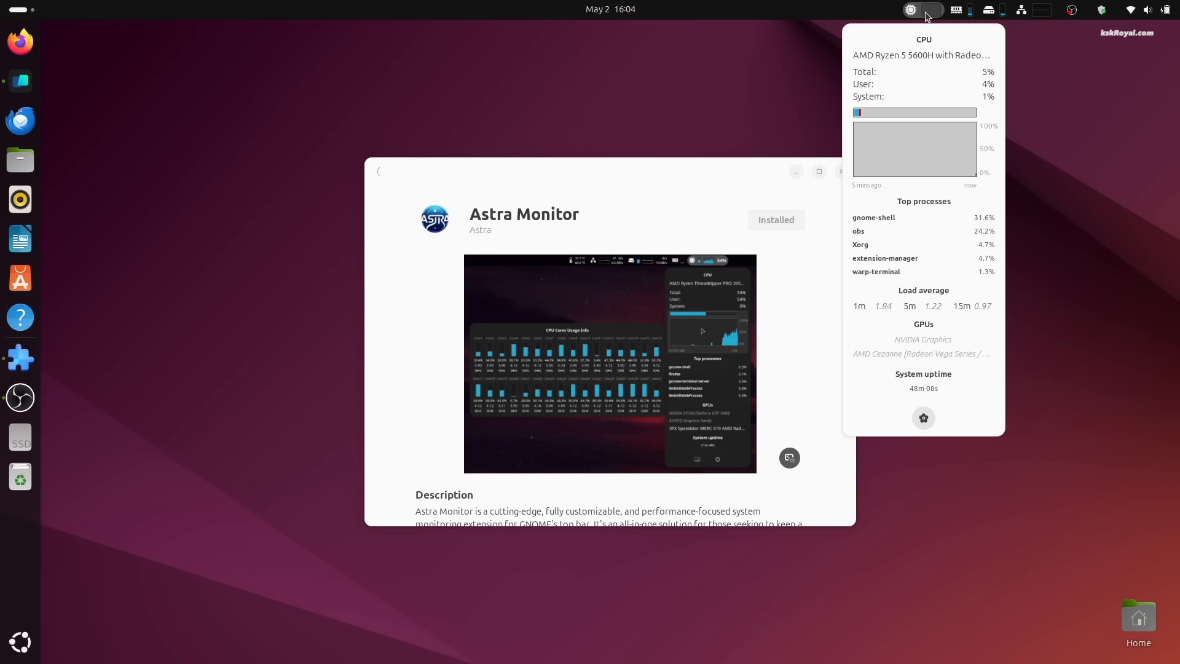
pyautogui.moveTo(962, 13)
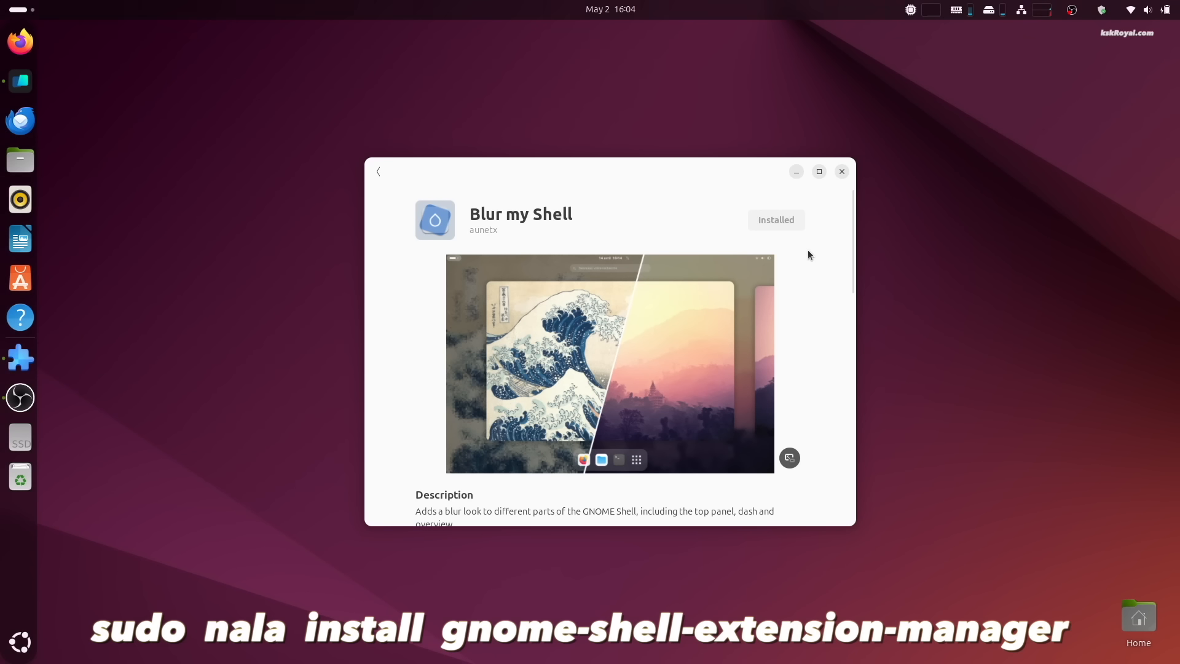
# Examine the Blur my Shell effect in the application grid and the workspace overview, switching between workspaces.
pyautogui.click(20, 642)
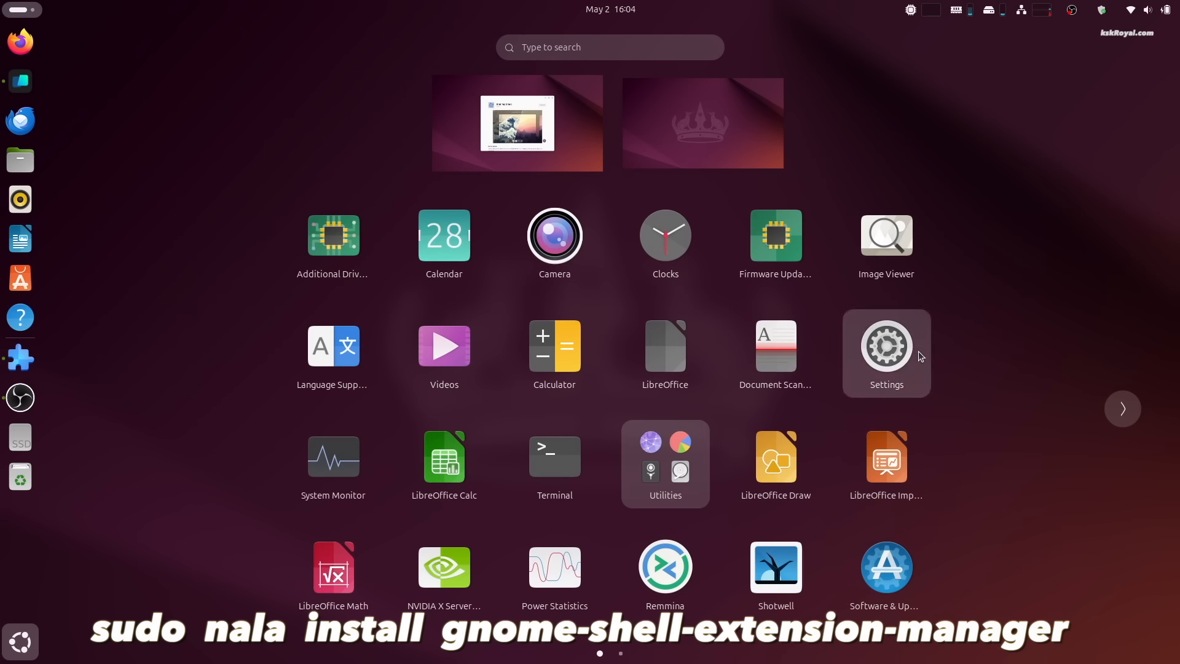
pyautogui.scroll(-1, 917, 353)
pyautogui.scroll(1, 917, 353)
pyautogui.click(497, 126)
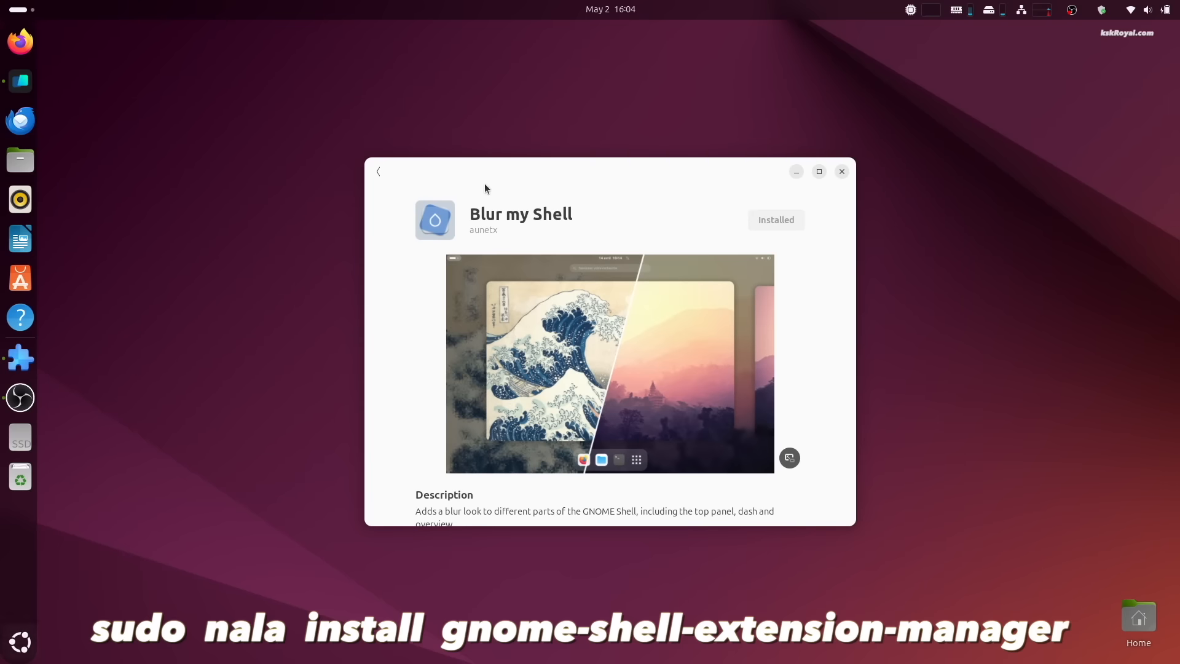
pyautogui.click(16, 5)
pyautogui.scroll(-1, 945, 380)
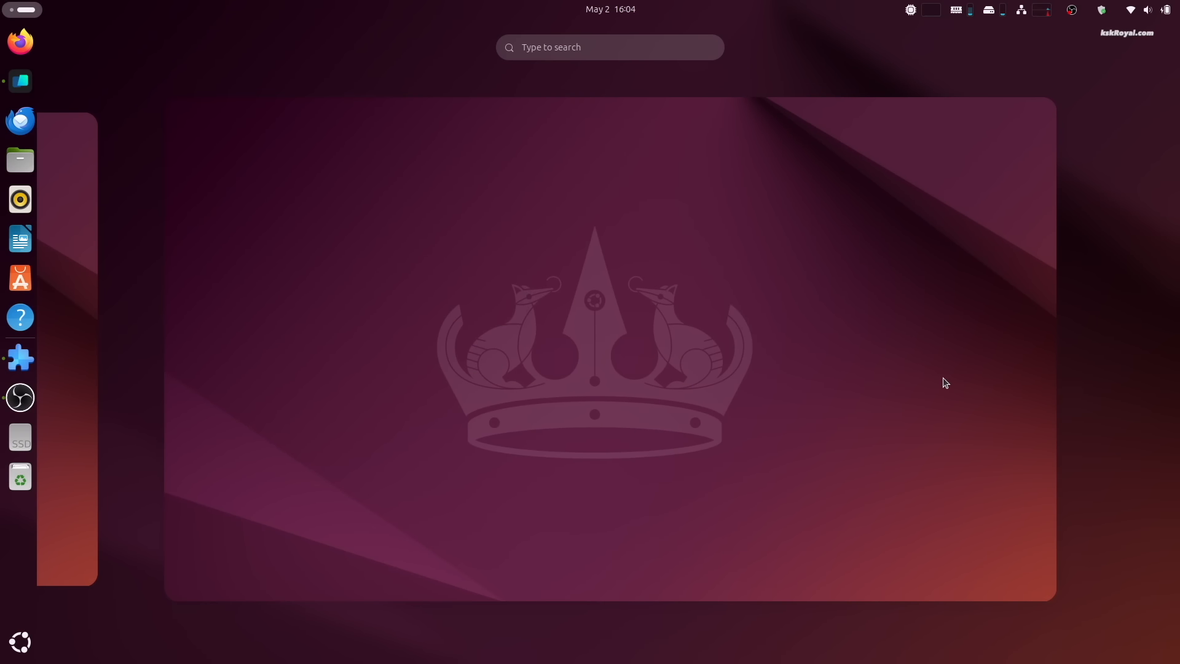
pyautogui.scroll(1, 945, 381)
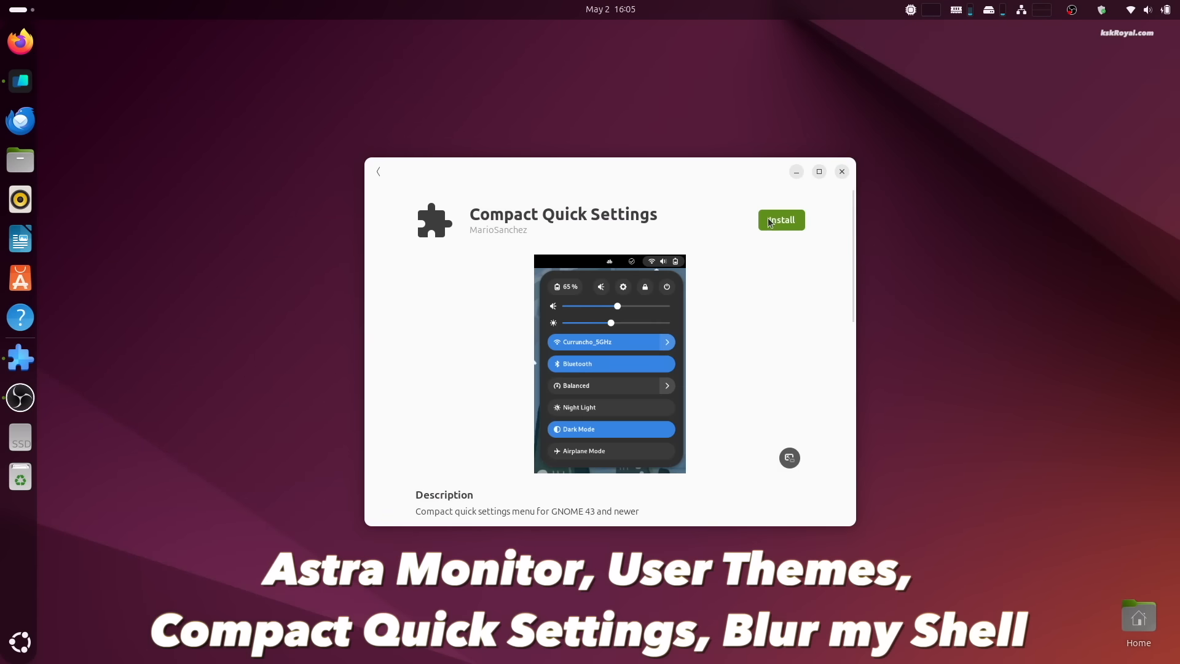
# Install the Compact Quick Settings extension and open the system quick settings menu to view its layout.
pyautogui.click(776, 221)
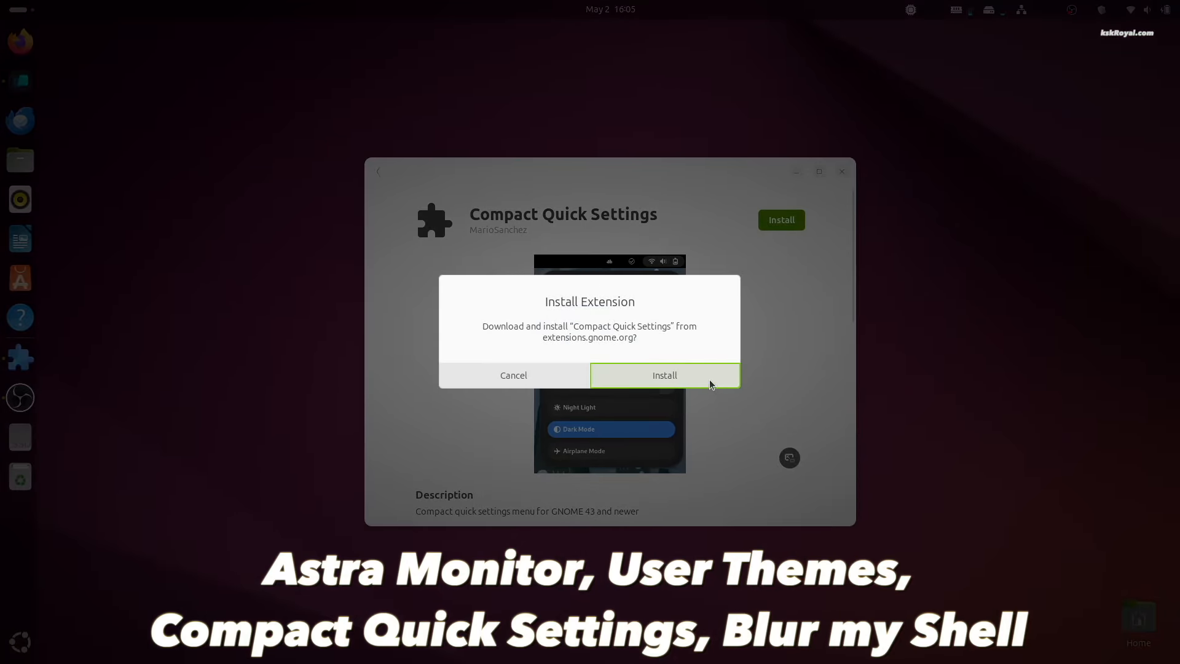
pyautogui.click(710, 379)
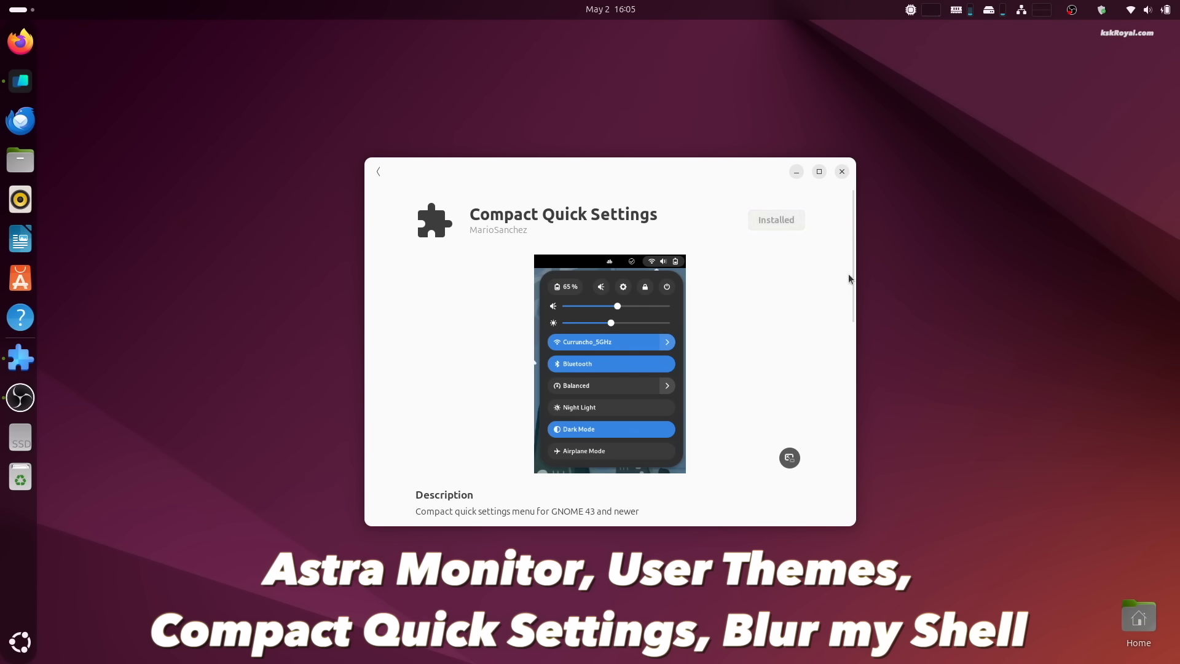
pyautogui.click(1147, 9)
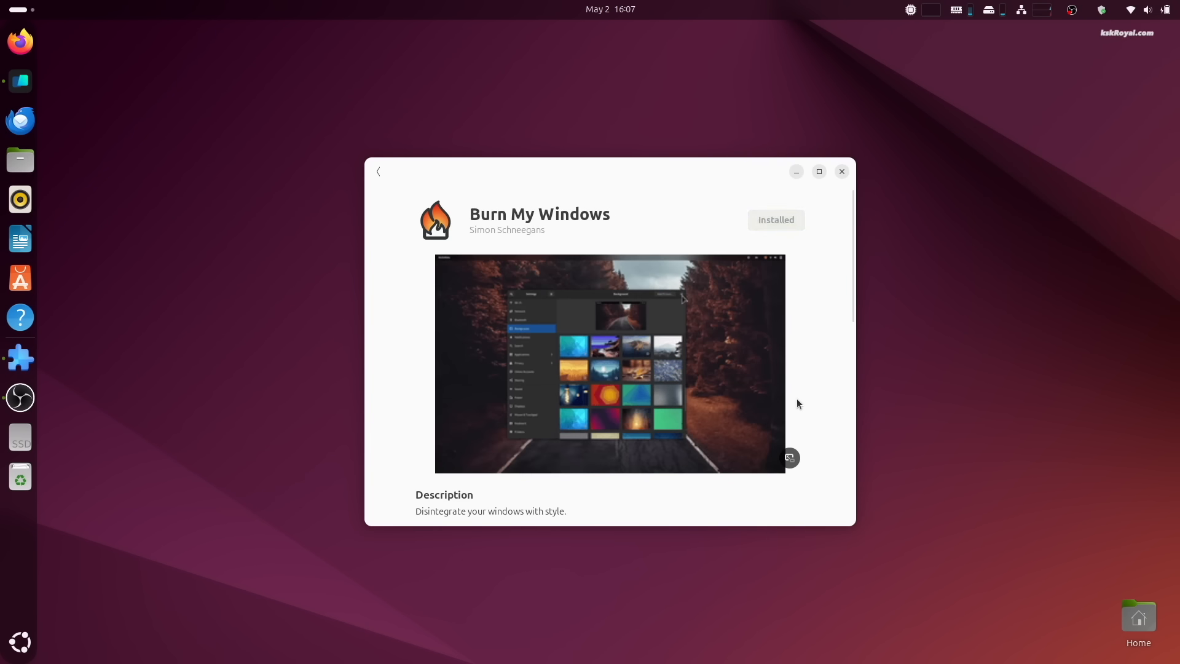
# Open and close Files twice to preview the Burn My Windows effects, and show the list of installed extensions.
pyautogui.click(21, 160)
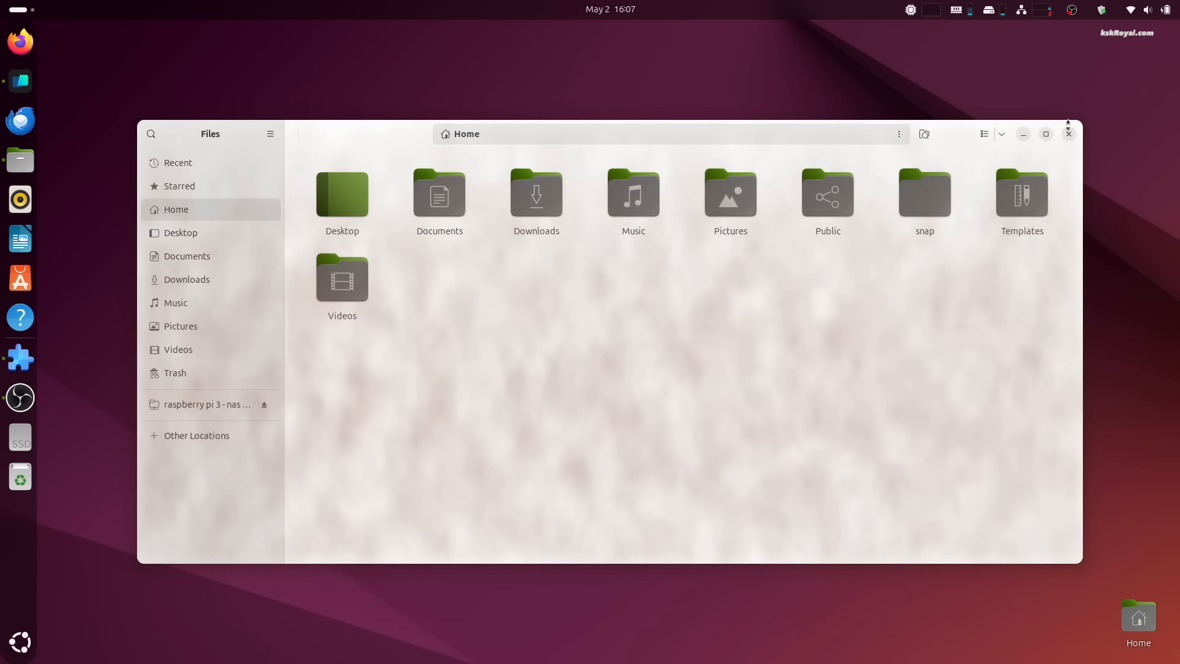
pyautogui.click(1069, 134)
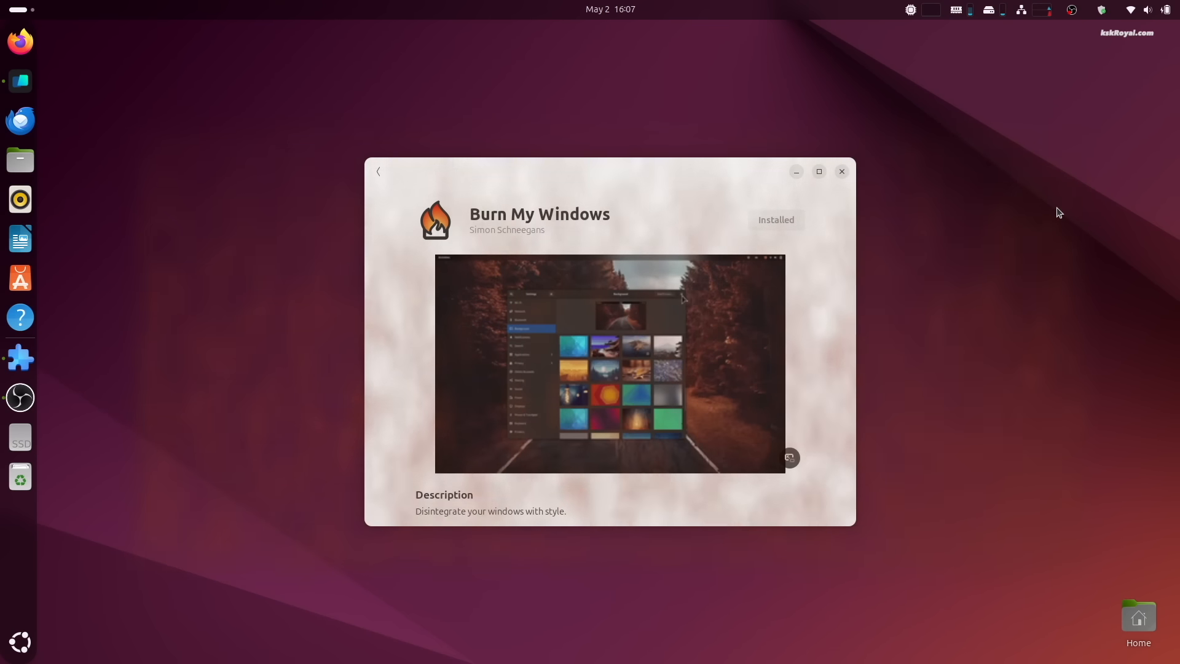
pyautogui.click(20, 160)
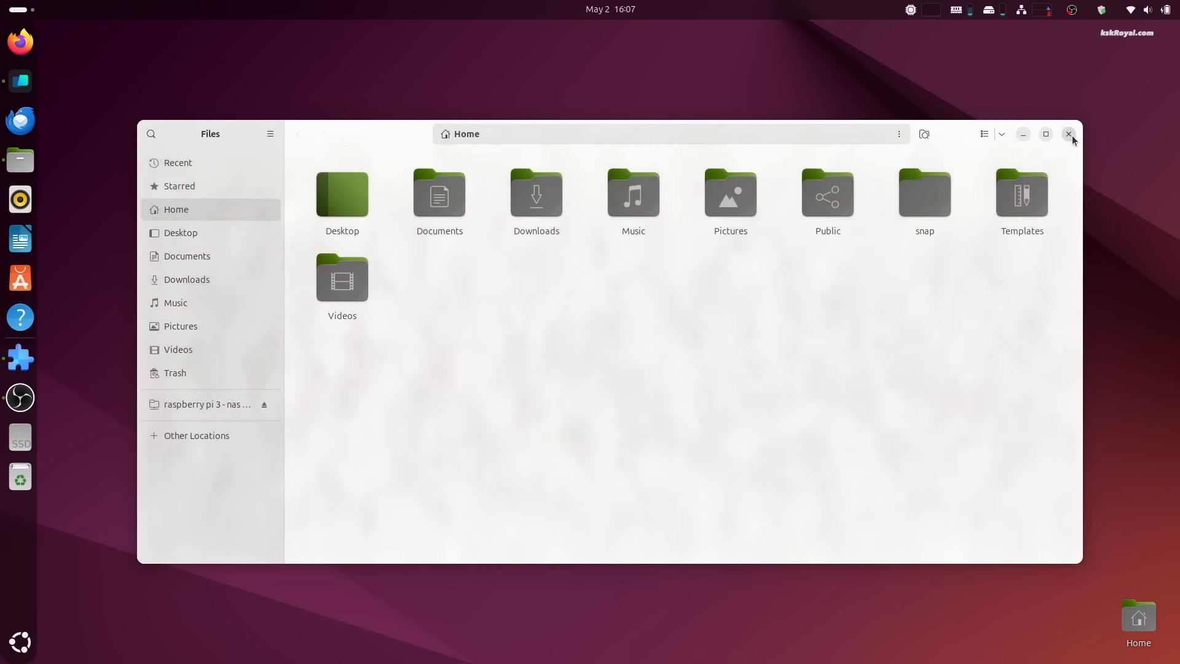
pyautogui.click(1069, 134)
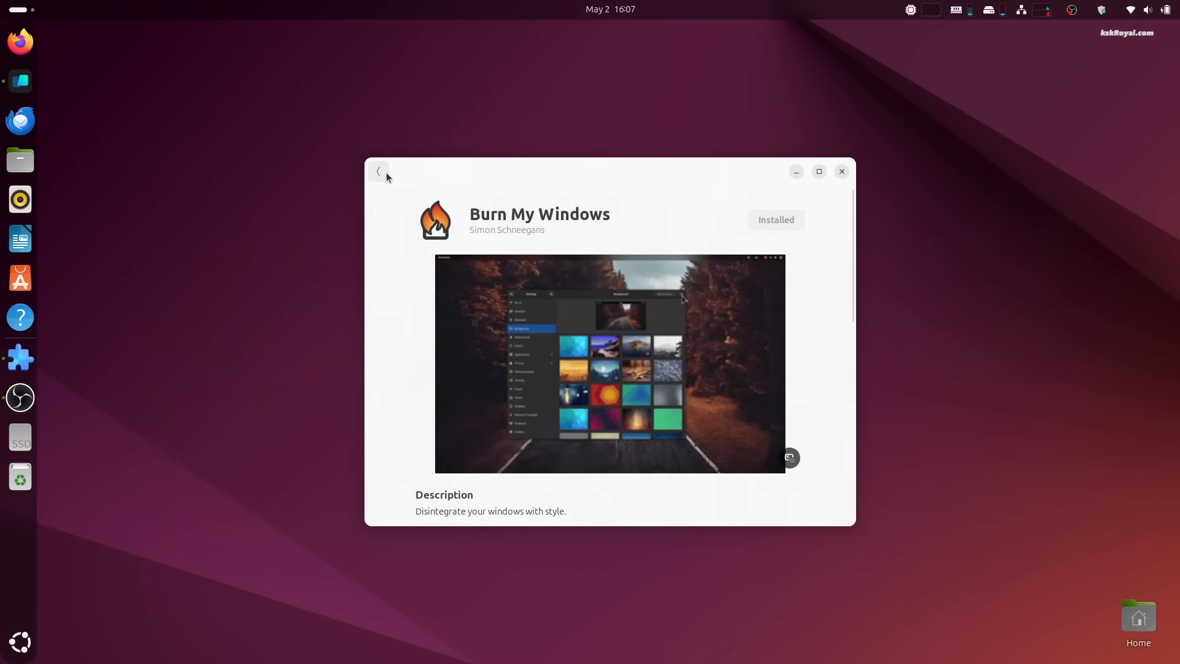
pyautogui.click(386, 175)
pyautogui.click(581, 176)
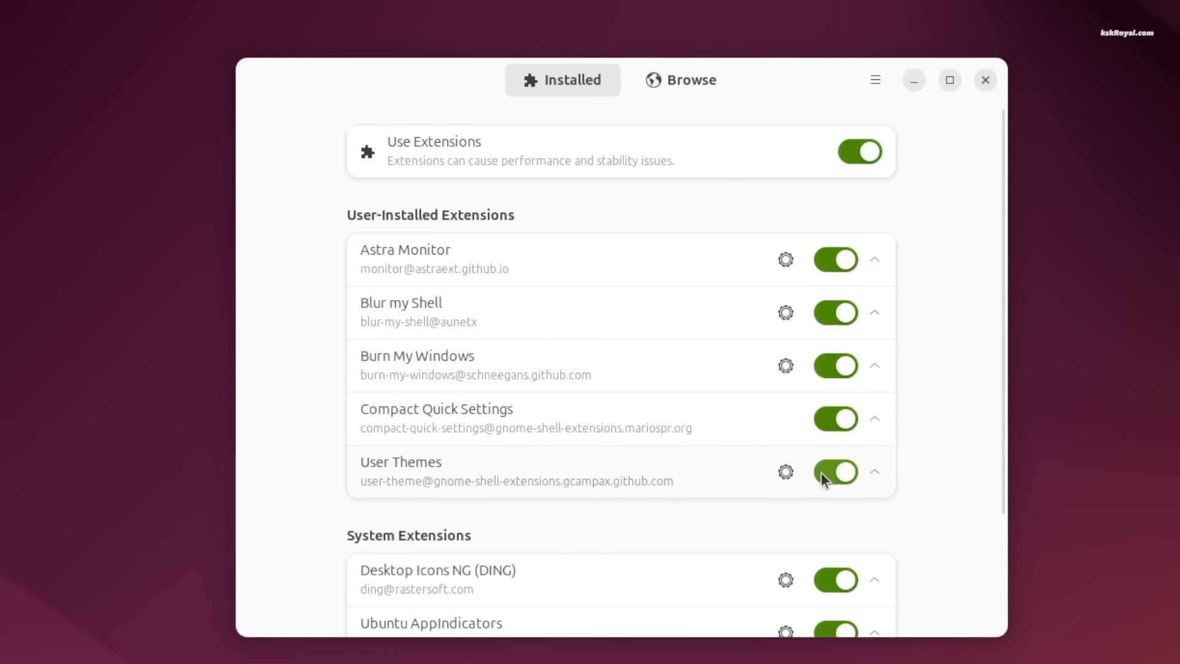
# With nala, install htop, neofetch, bpytop, clang, cargo, libc6-i386, libc6-x32, libu2f-udev, samba-common-bin, exfat-fuse, default-jdk, curl, wget, unrar, linux-headers-$(uname -r), git, gstreamer1.0-vaapi, unzip, ntfs-3g, p7zip, gcc, make, perl, linux-headers-generic.
pyautogui.hotkey('ctrl', 'alt', 't')
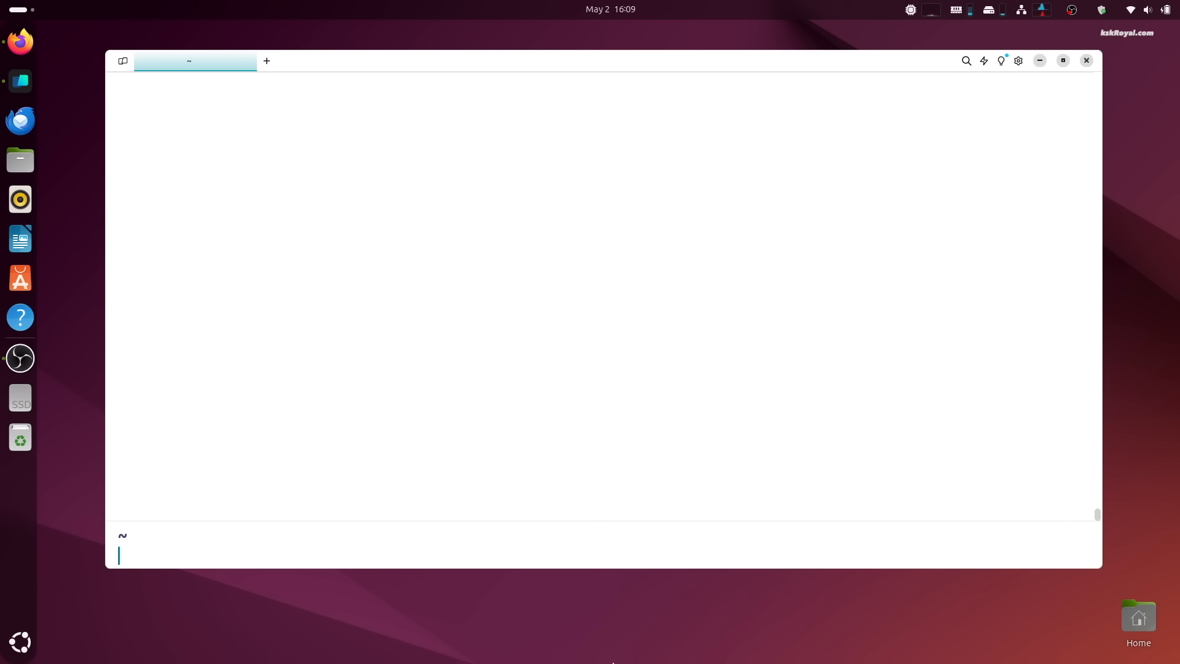
pyautogui.write('sudo nala install htop neofetch bpytop clang cargo libc6-i386 libc6-x32 libu2f-udev samba-common-bin exfat-fuse default-jdk curl wget unrar linux-headers-$(uname -r) git gstreamer1.0-vaapi unzip ntfs-3g p7zip htop neofetch bpytop git')
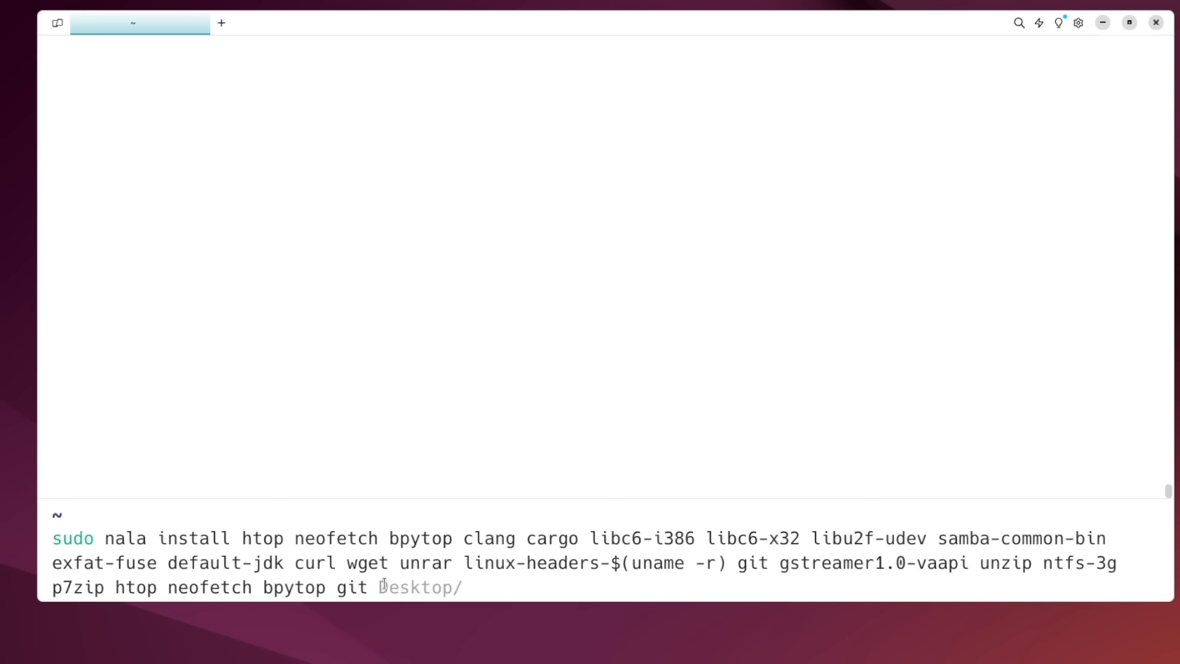
pyautogui.write('gcc make perl linux-headers')
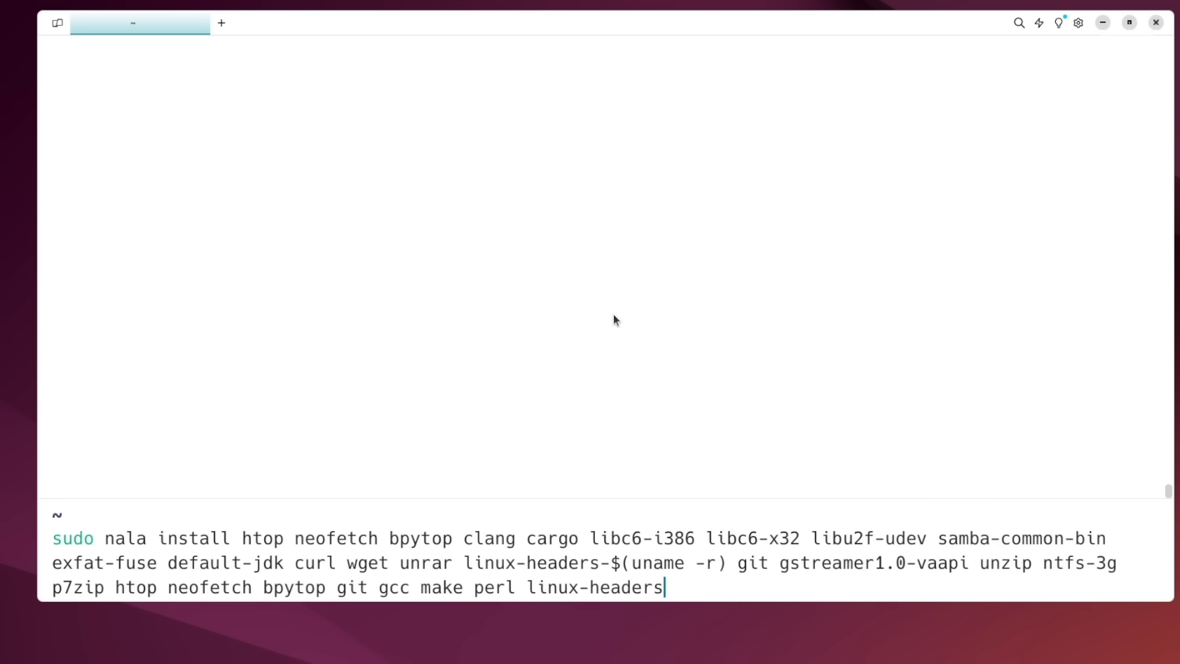
pyautogui.write('-generic')
pyautogui.press('Return')
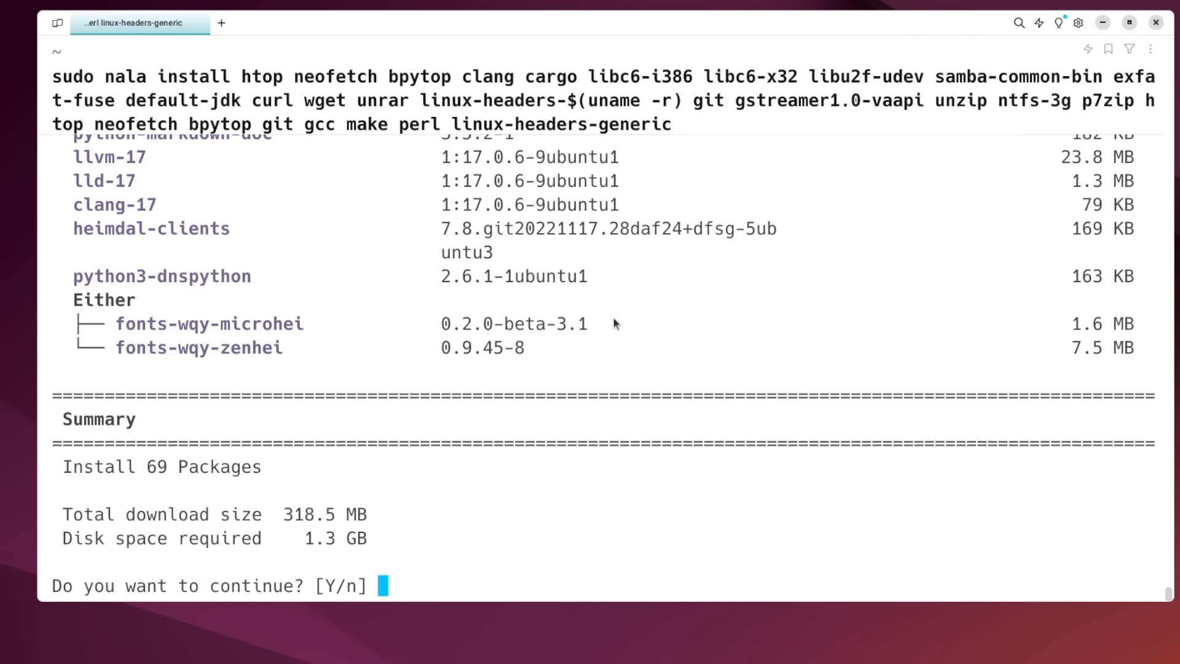
pyautogui.press('Return')
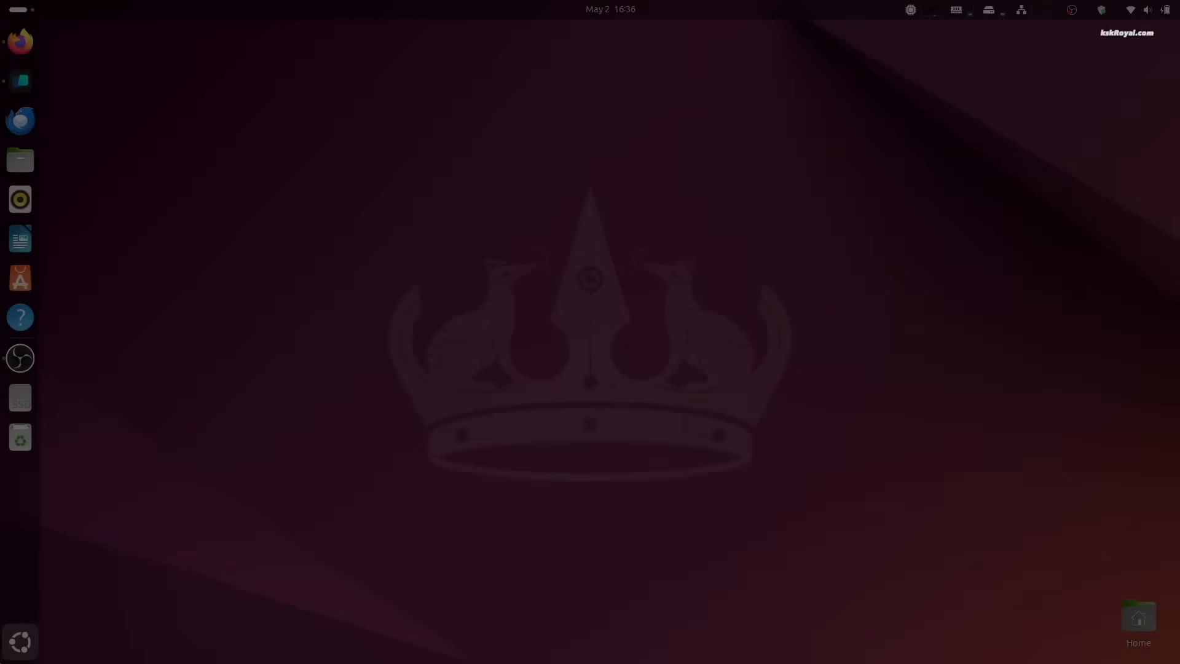
# Look at the applications in the Apps folder on the second page of the application grid.
pyautogui.press('super+a')
pyautogui.scroll(-1, 590, 369)
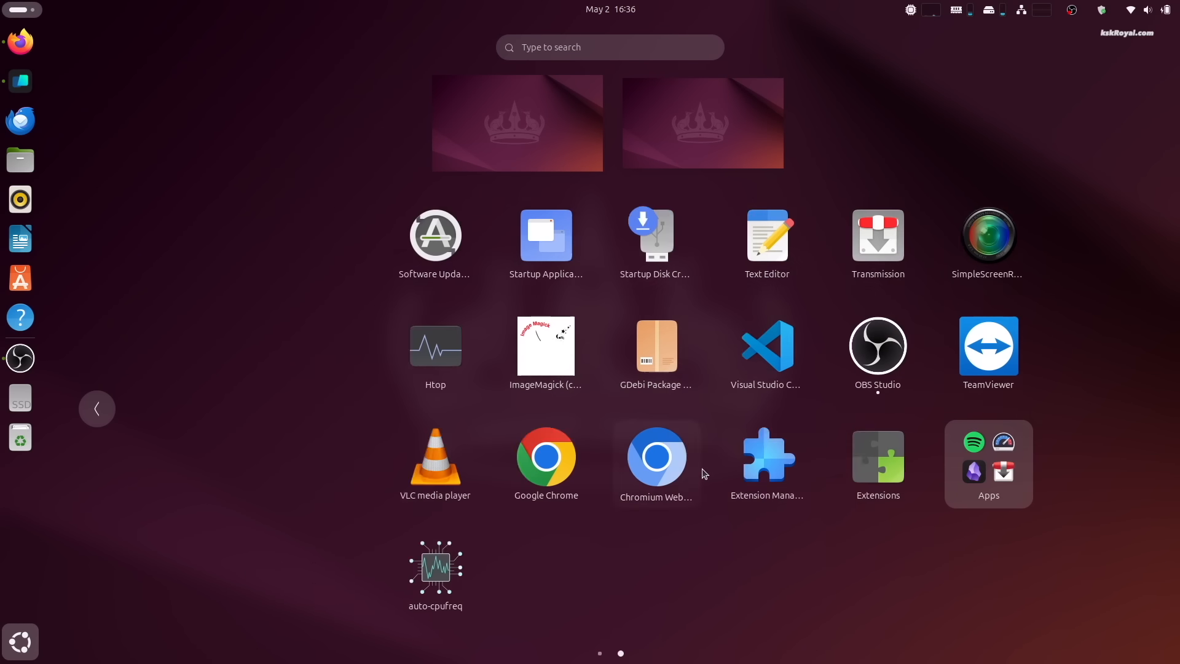
pyautogui.click(901, 484)
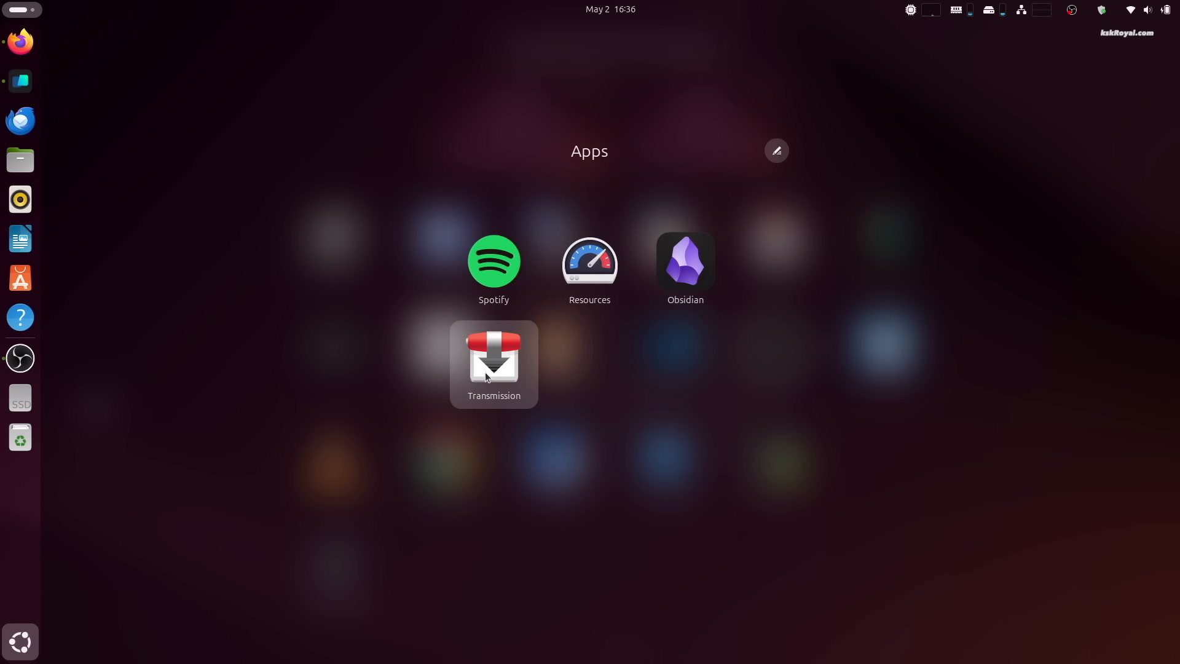
pyautogui.click(1049, 179)
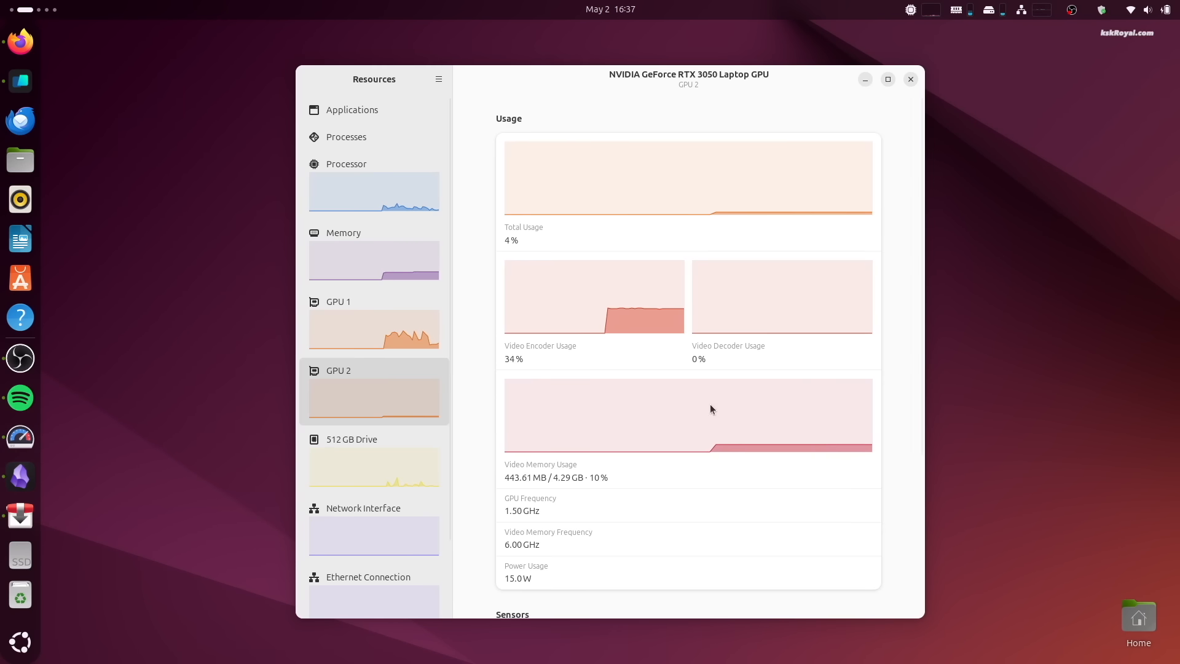
# In Resources, examine the processor's per-core usage and virtualization property, and the usage and sensor details of GPU 1.
pyautogui.click(375, 184)
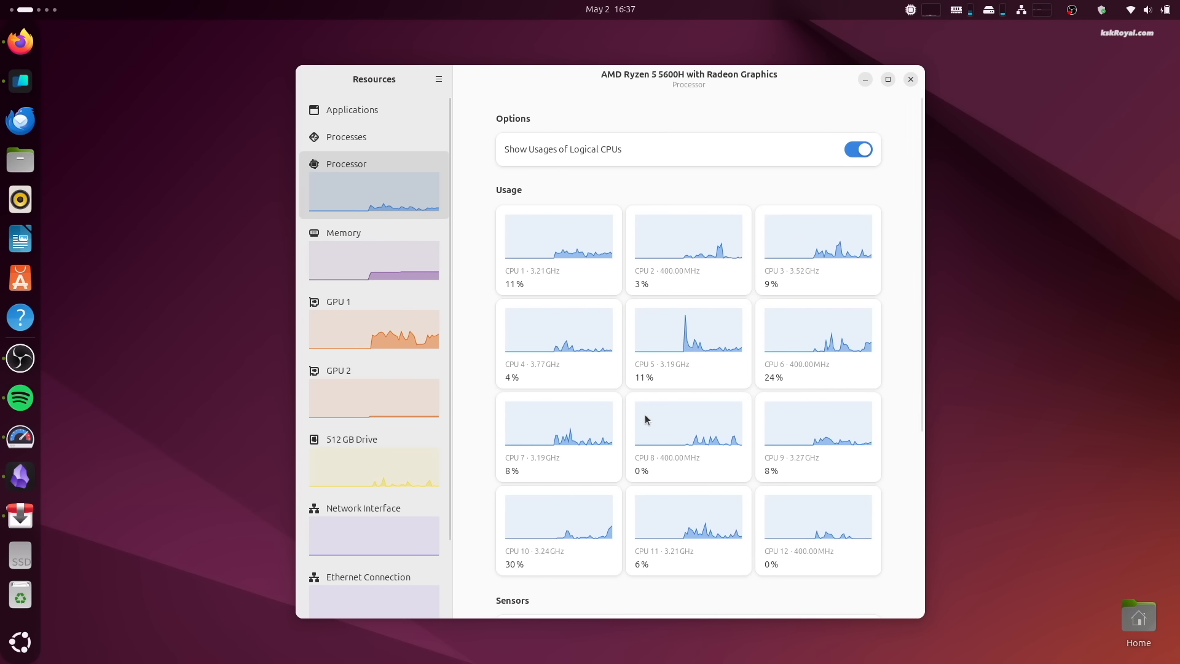
pyautogui.scroll(-5, 645, 420)
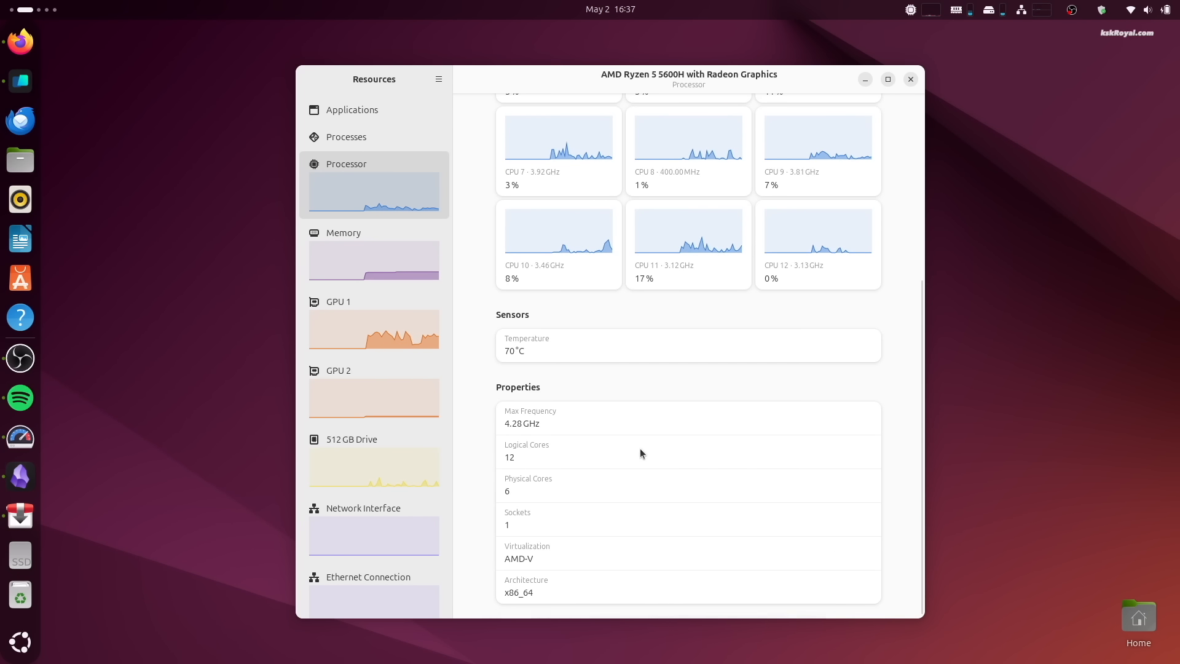
pyautogui.tripleClick(522, 557)
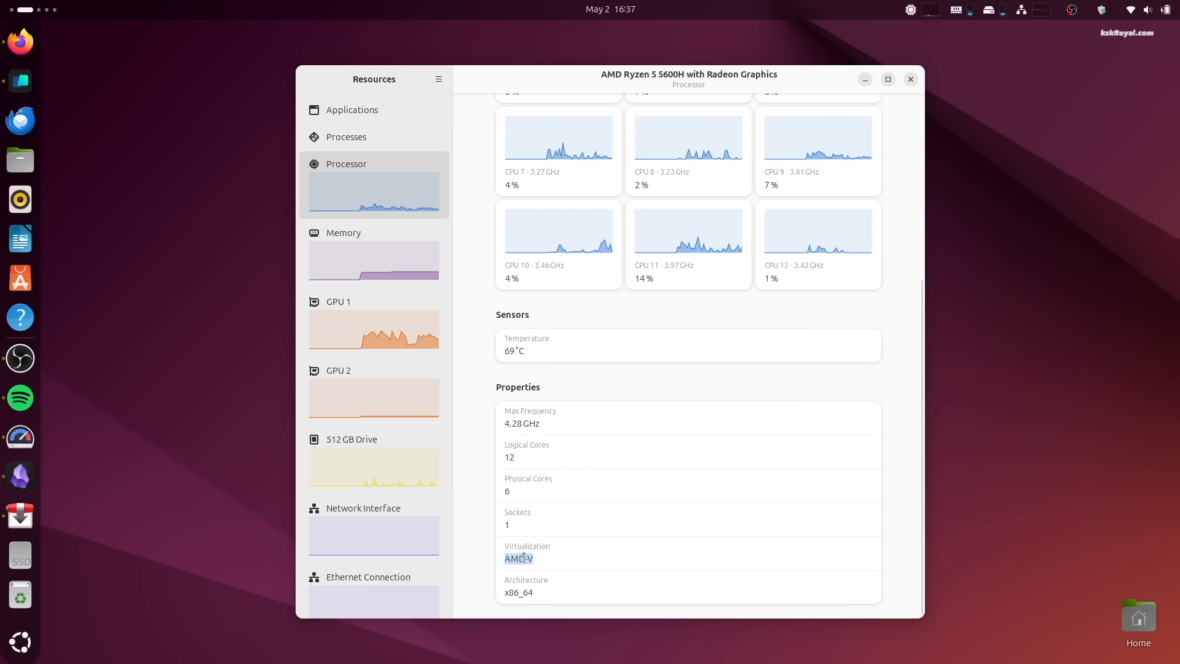
pyautogui.click(406, 344)
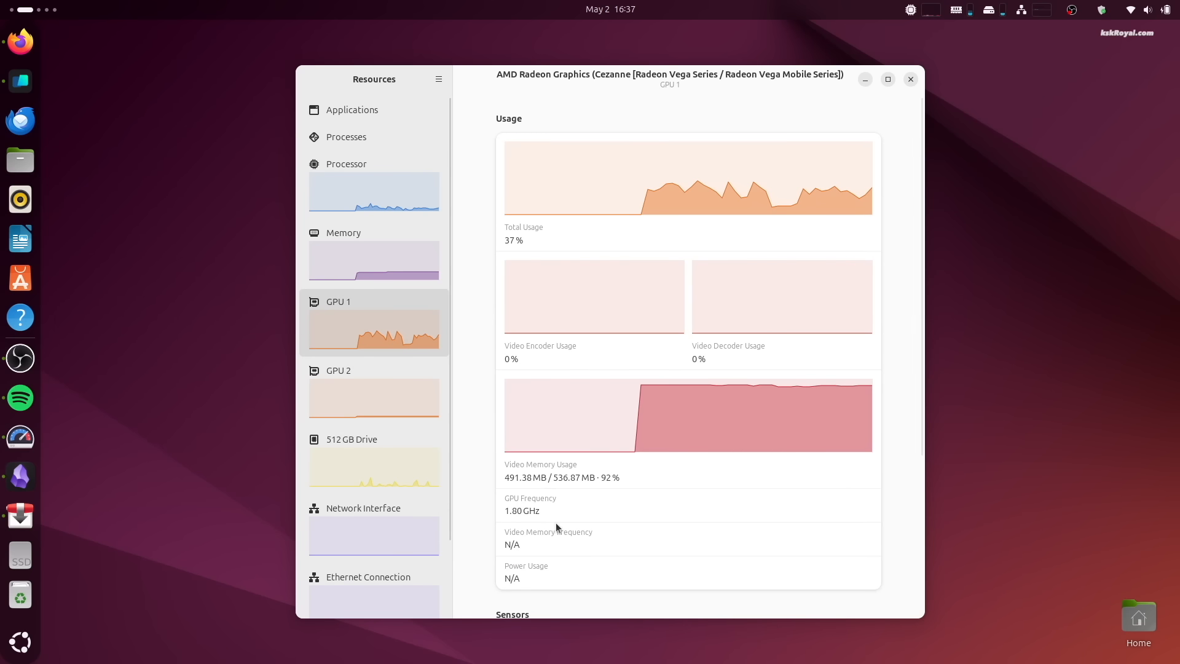
pyautogui.scroll(-3, 543, 549)
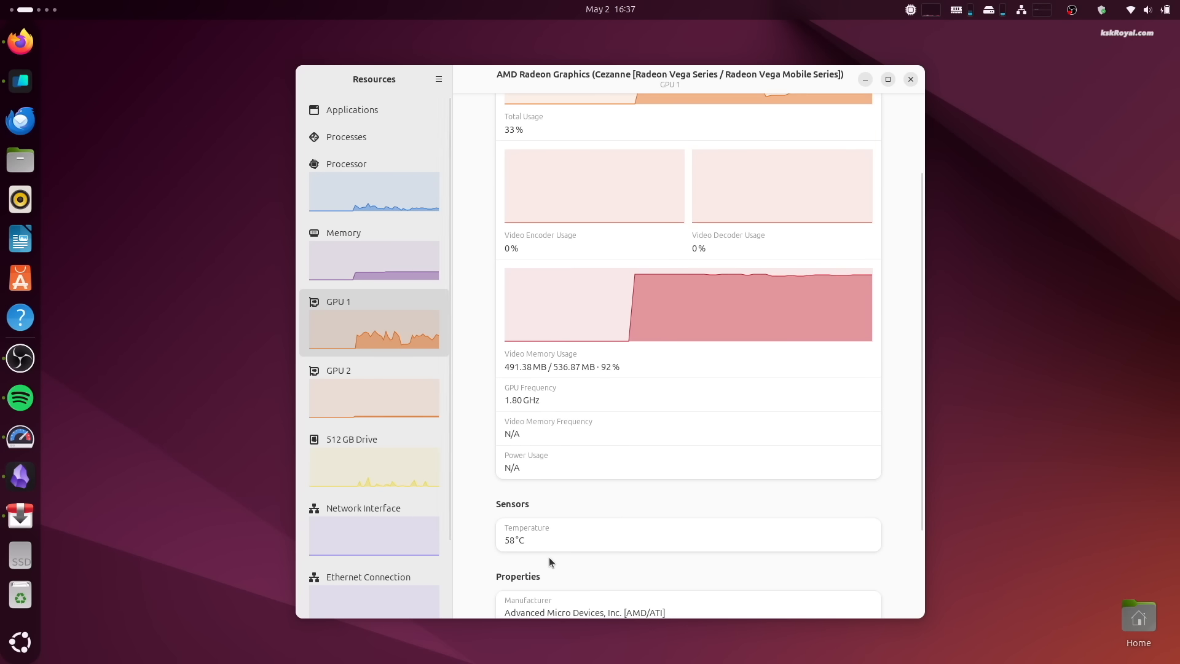
pyautogui.tripleClick(520, 400)
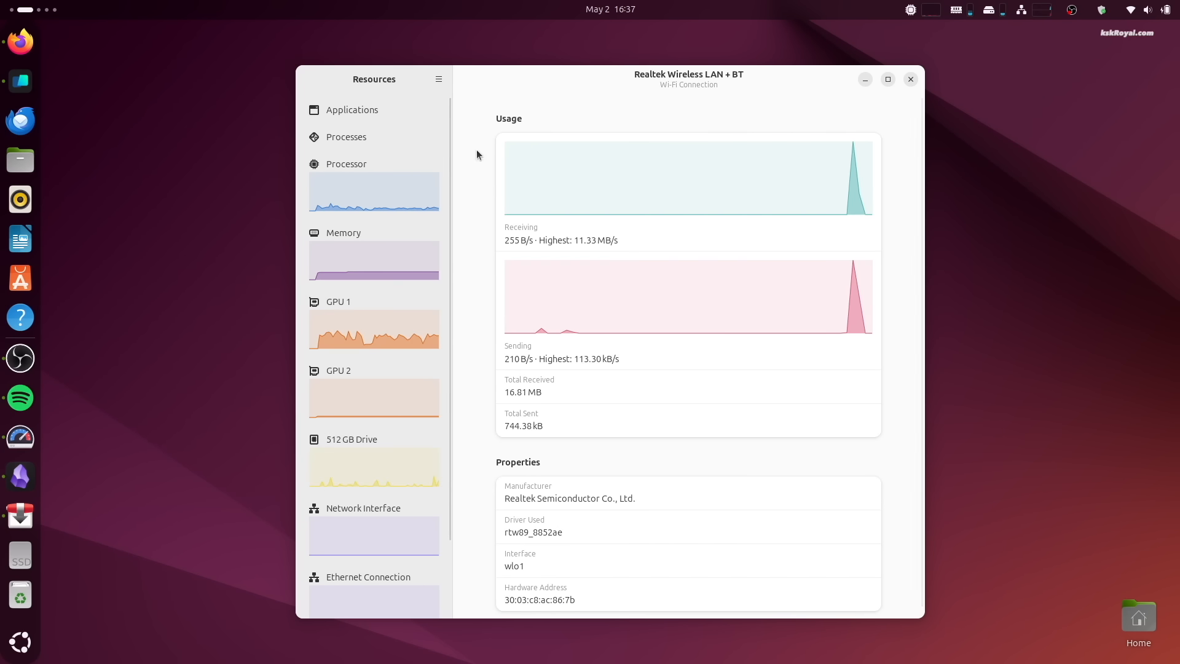
# Switch to the Obsidian workspace and create a default vault with the quick start option.
pyautogui.click(32, 10)
pyautogui.scroll(-1, 393, 160)
pyautogui.click(590, 281)
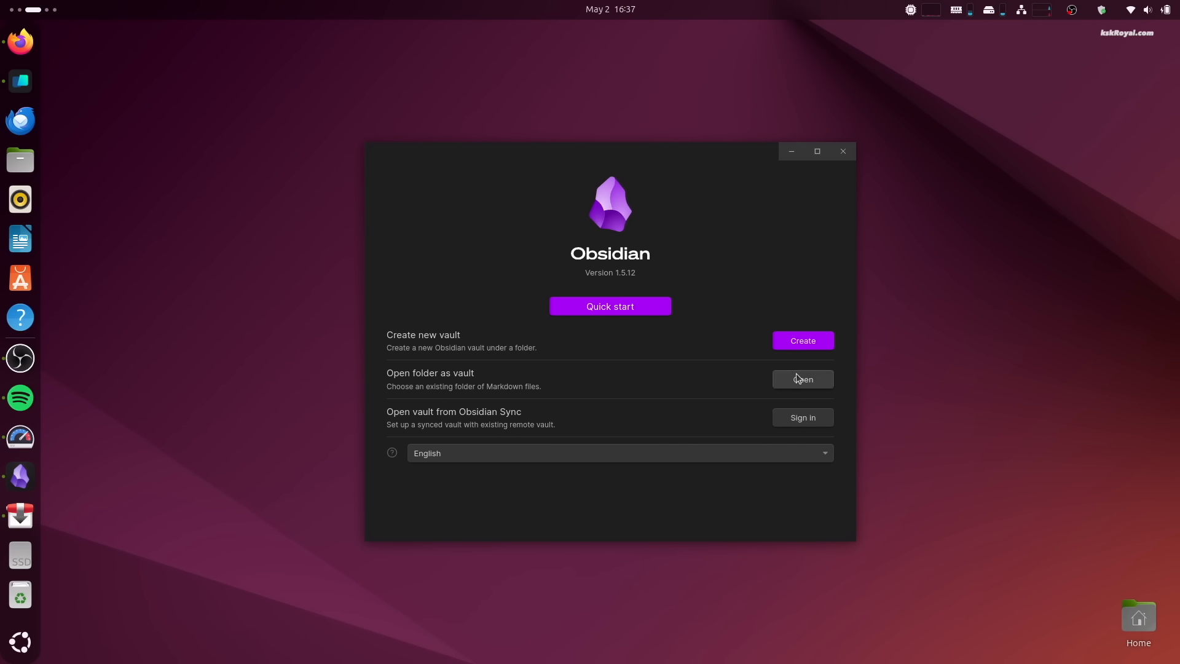
pyautogui.click(633, 309)
# Switch to the Transmission workspace and view the program's About information.
pyautogui.click(33, 10)
pyautogui.scroll(-1, 629, 209)
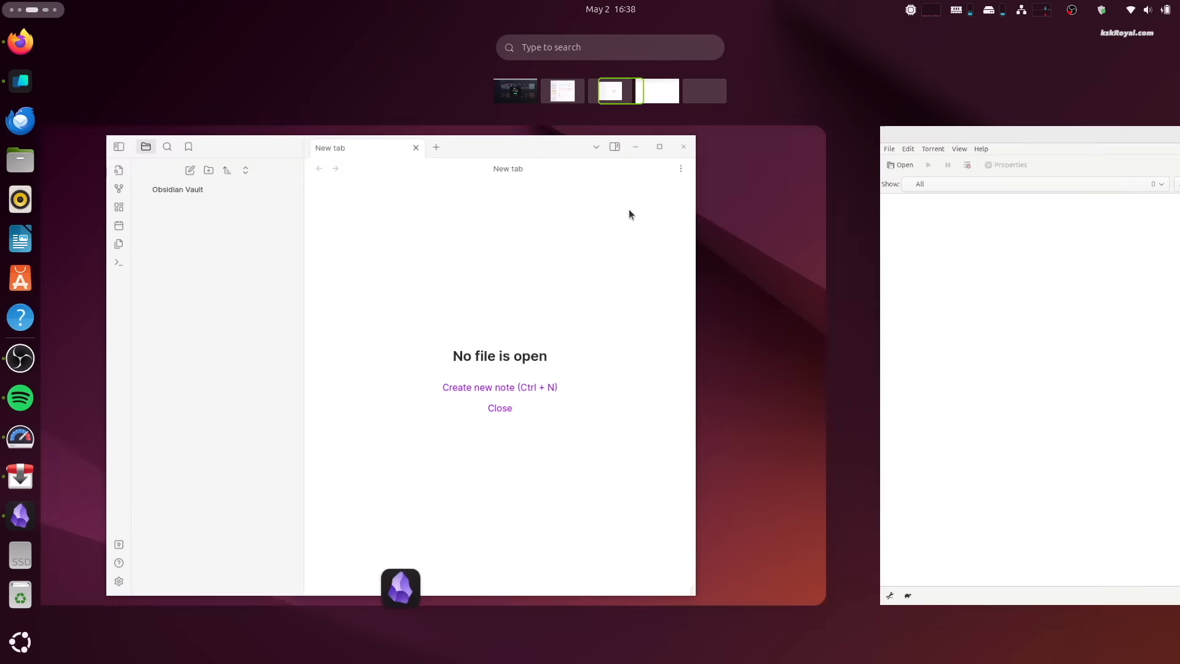
pyautogui.click(655, 321)
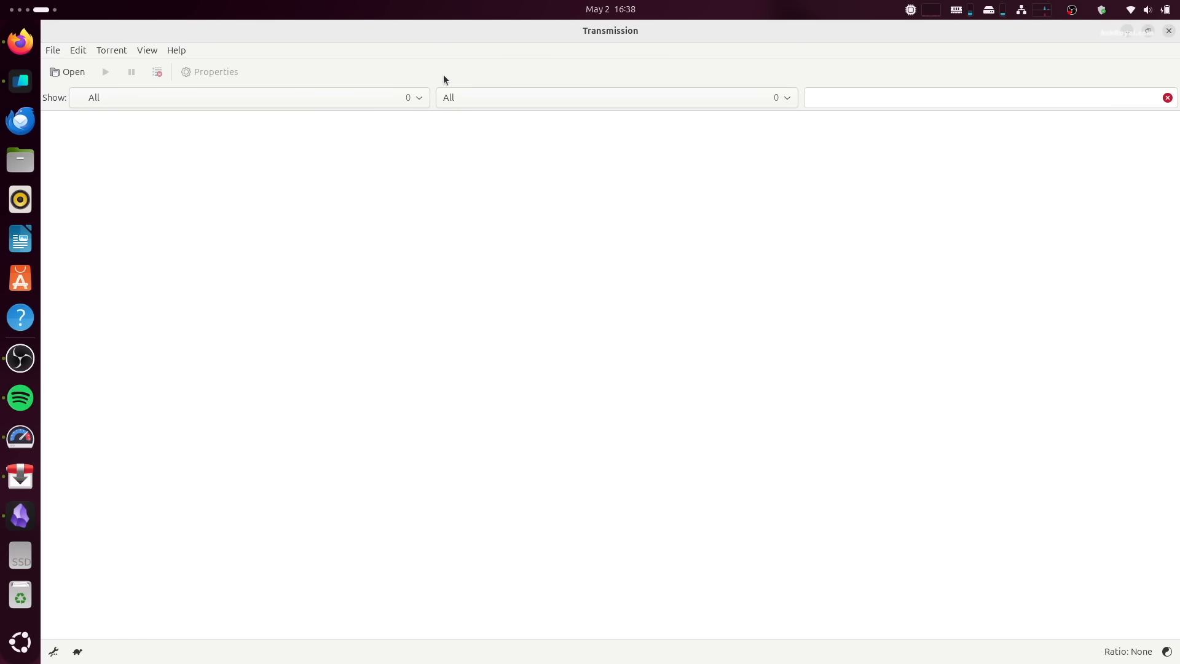
pyautogui.click(175, 50)
pyautogui.click(205, 161)
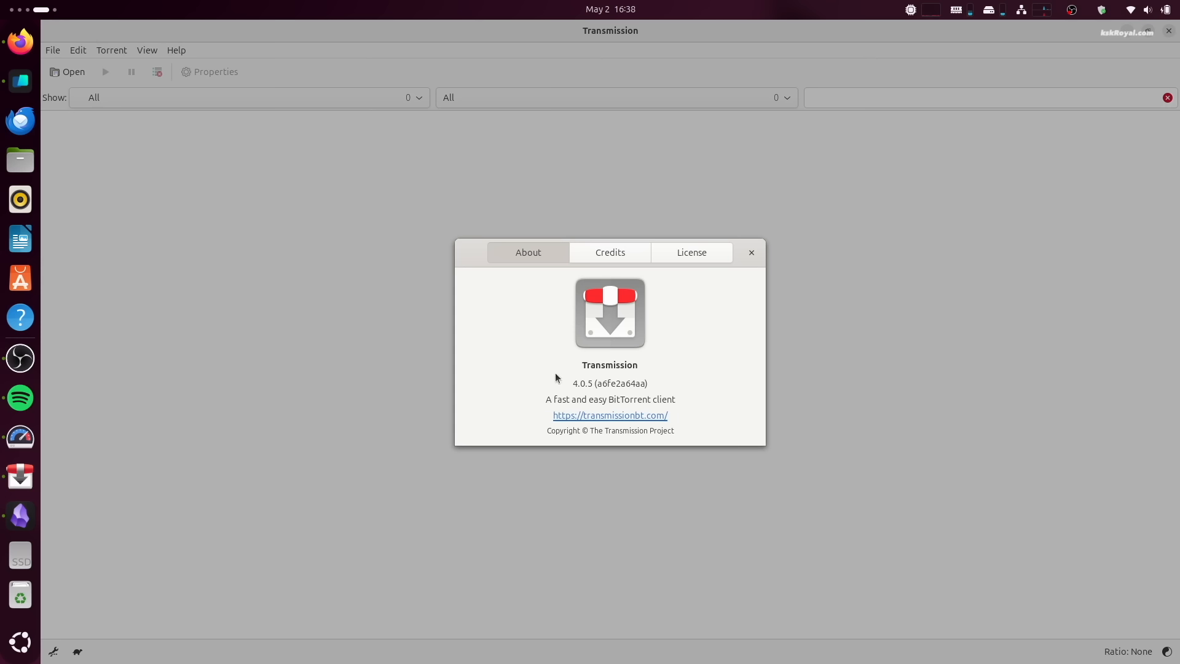
pyautogui.doubleClick(603, 364)
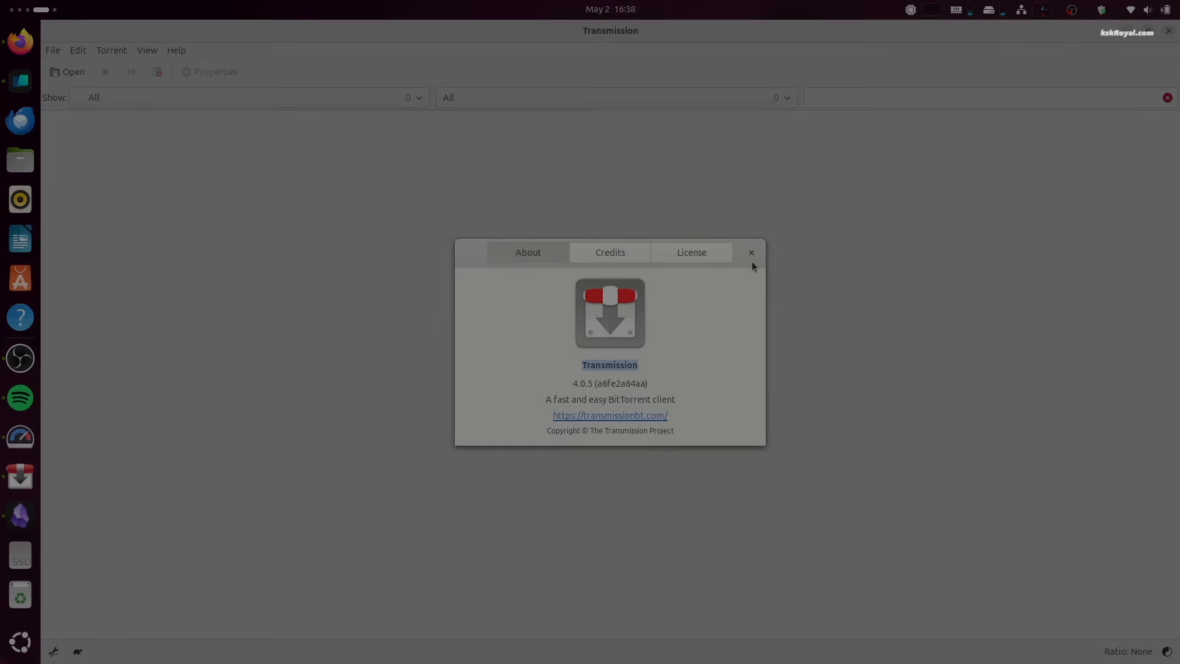
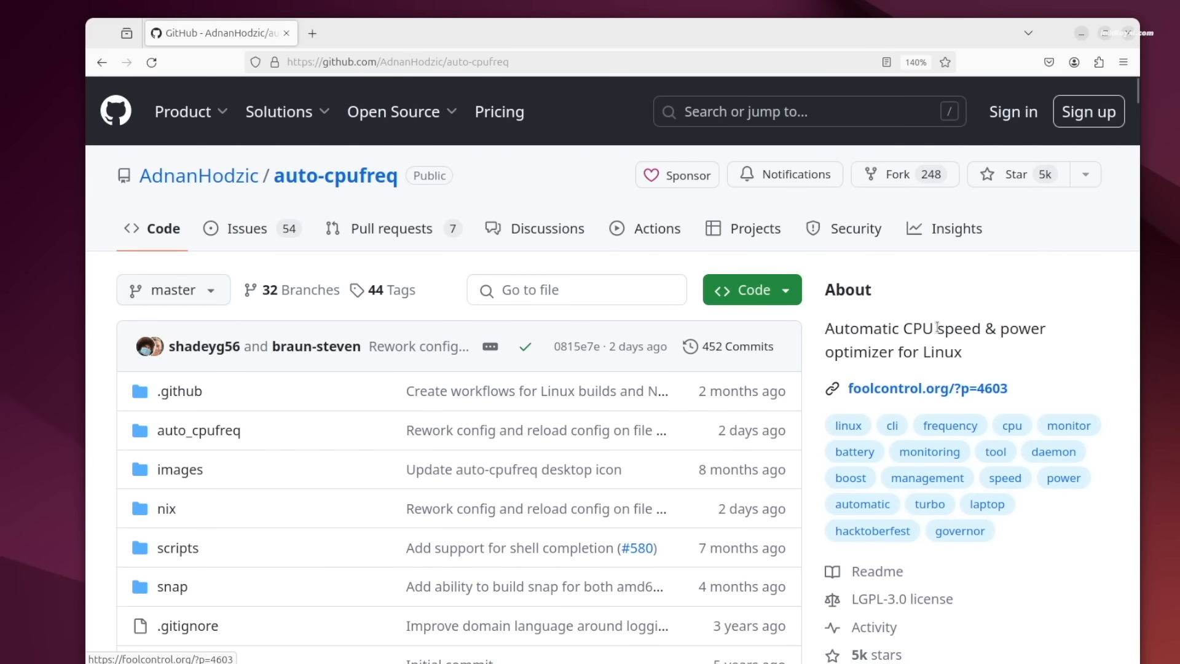
# Read through the auto-cpufreq GitHub repository page, from its description and README screenshots to the installation section.
pyautogui.tripleClick(925, 328)
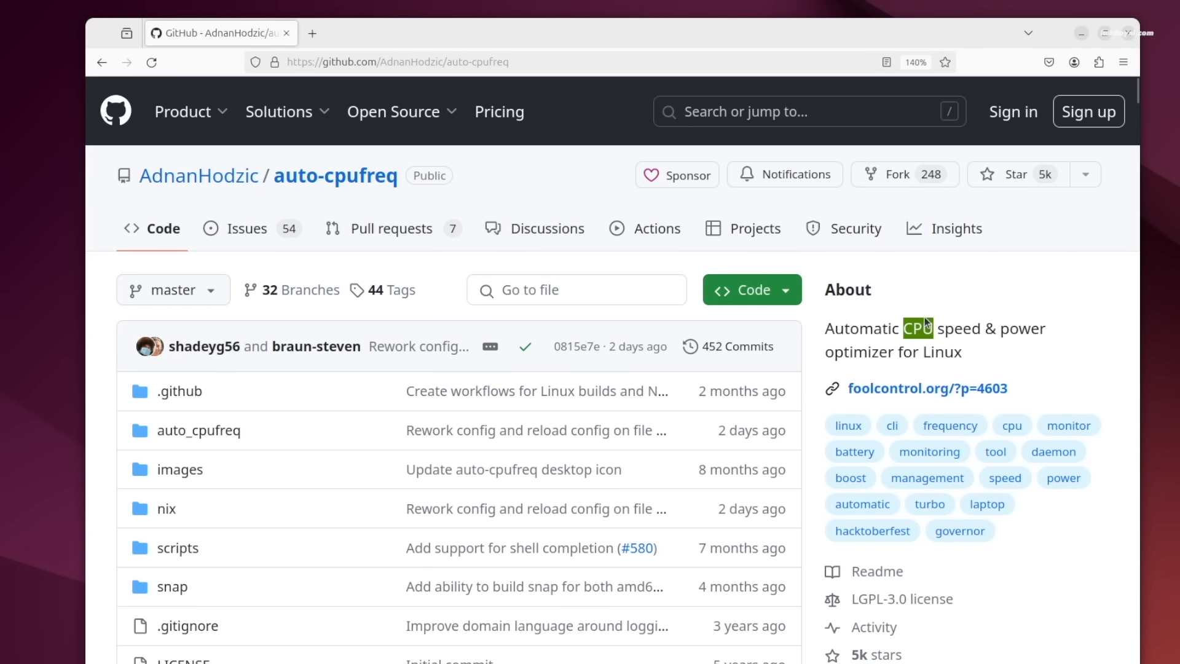
pyautogui.scroll(-10, 633, 472)
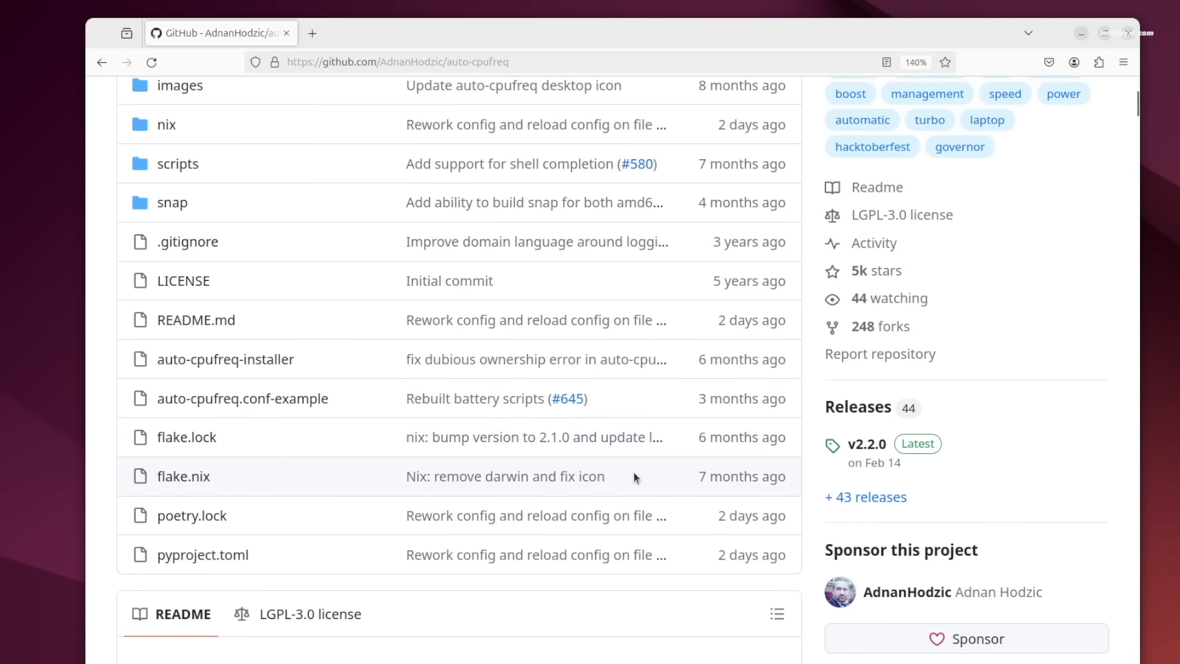
pyautogui.tripleClick(289, 177)
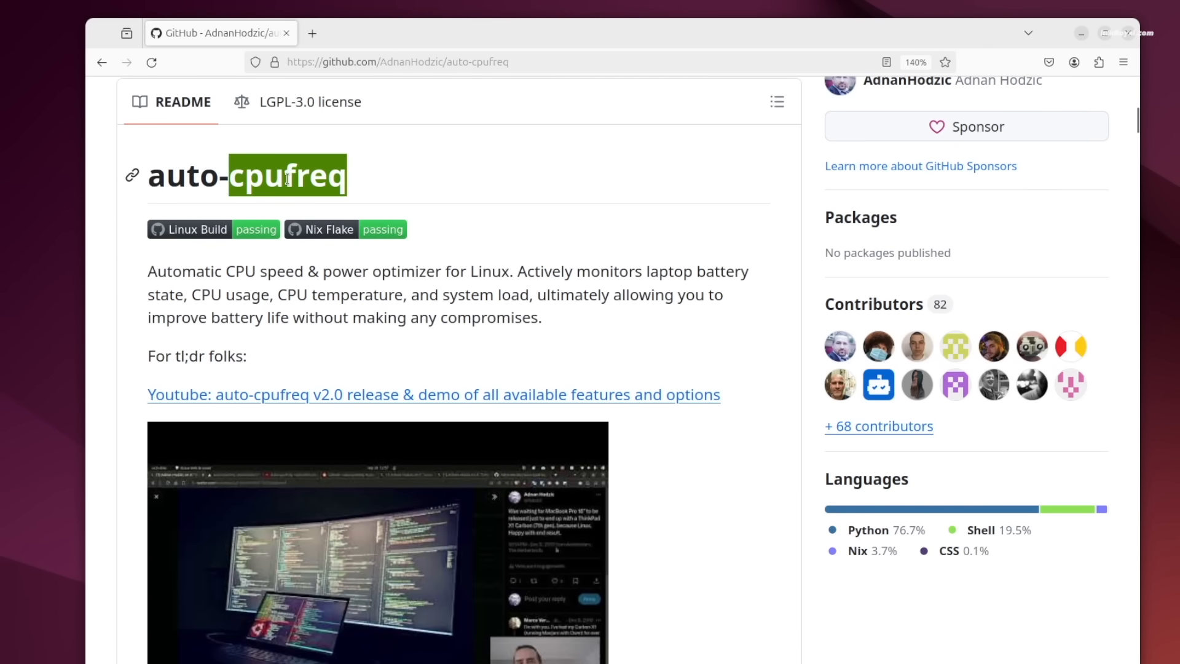
pyautogui.scroll(-20, 759, 524)
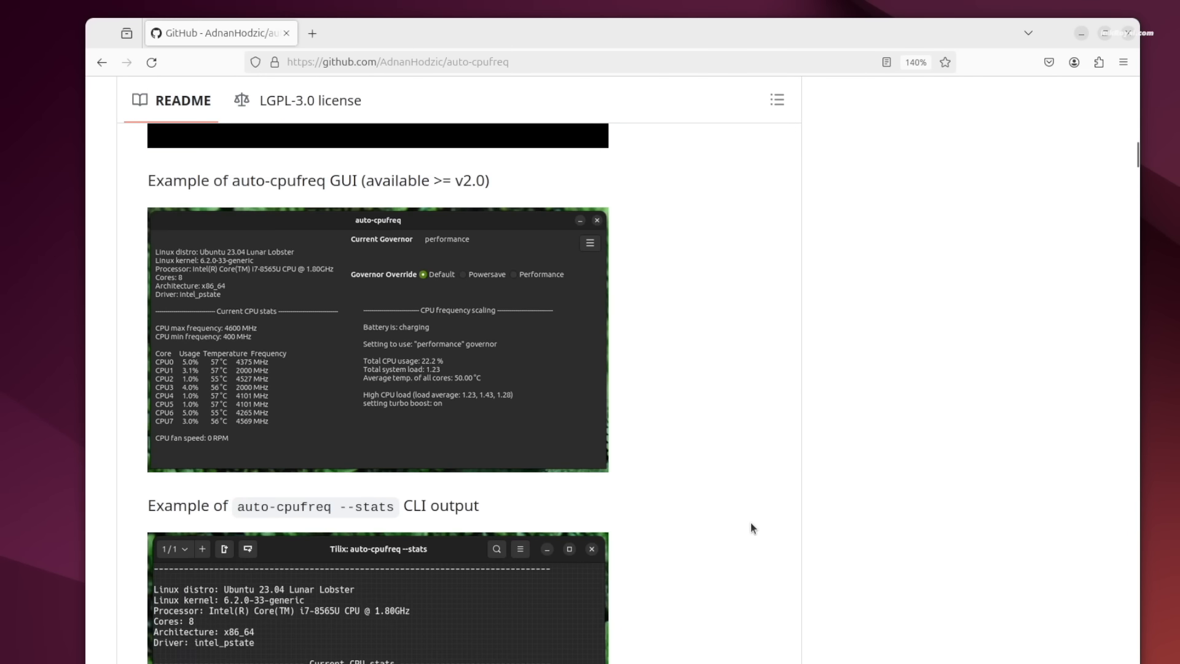
pyautogui.scroll(-20, 754, 529)
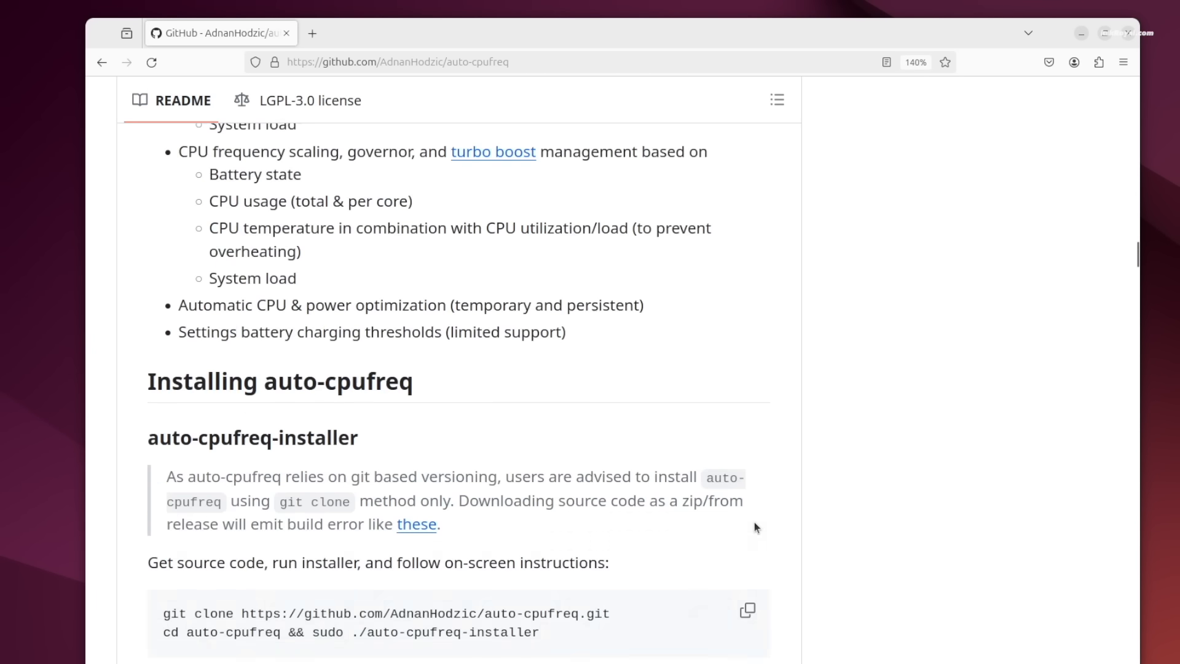
pyautogui.scroll(5, 451, 284)
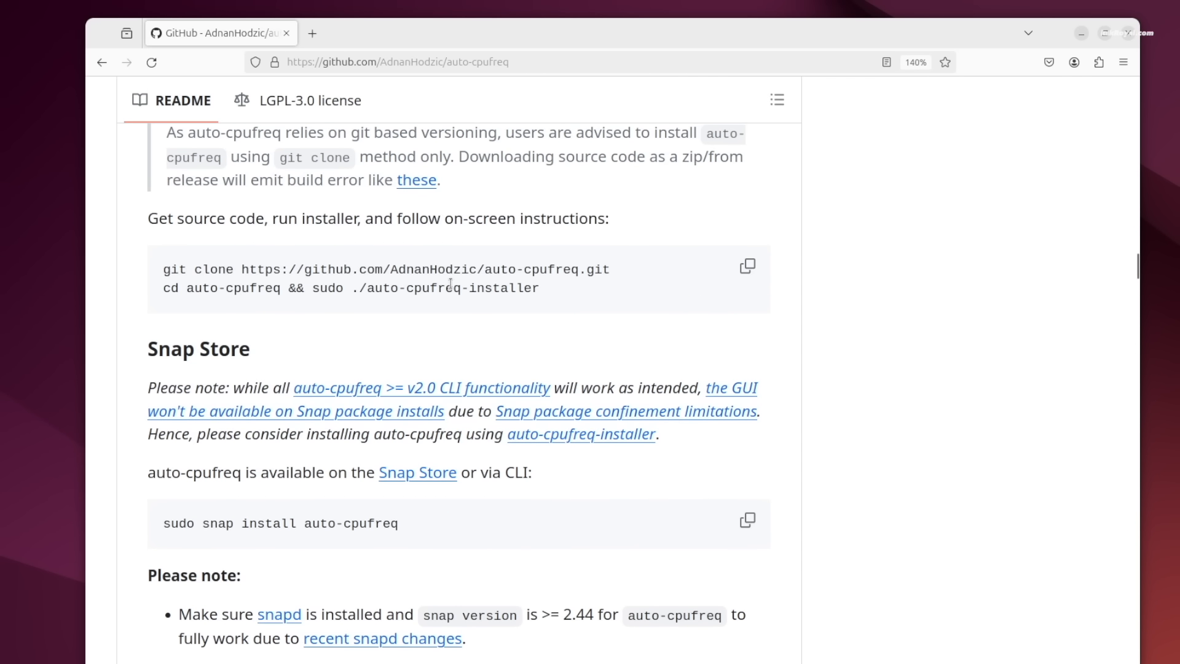
# Copy the git clone and auto-cpufreq-installer commands from the README's auto-cpufreq-installer section.
pyautogui.doubleClick(336, 271)
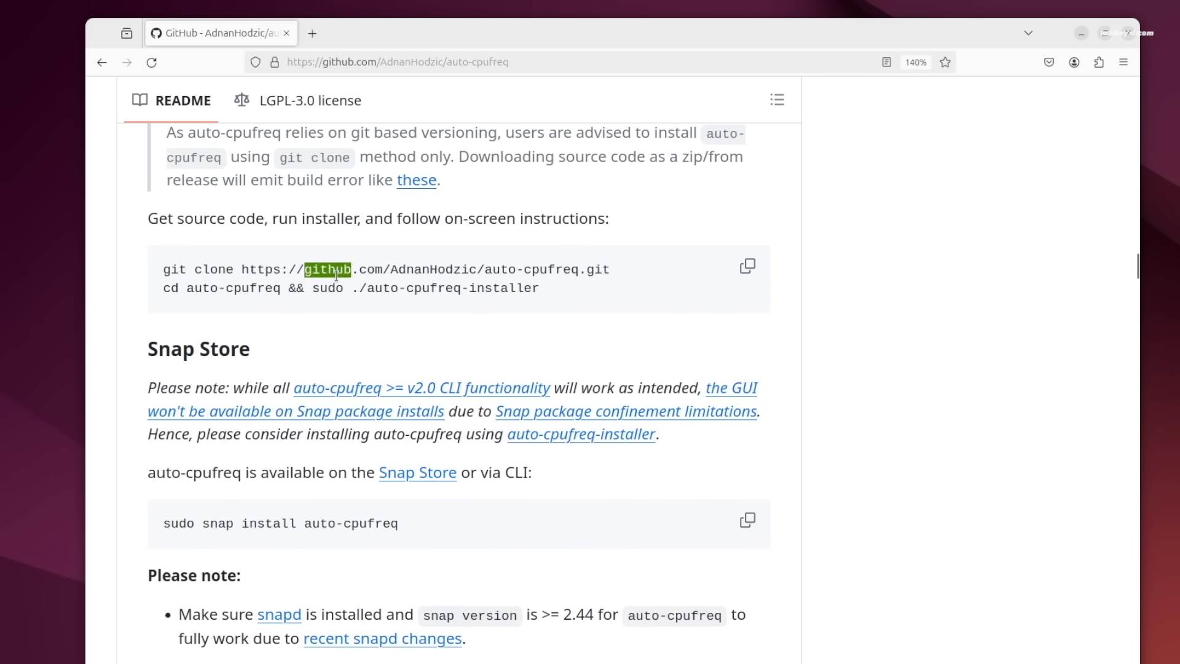
pyautogui.tripleClick(336, 270)
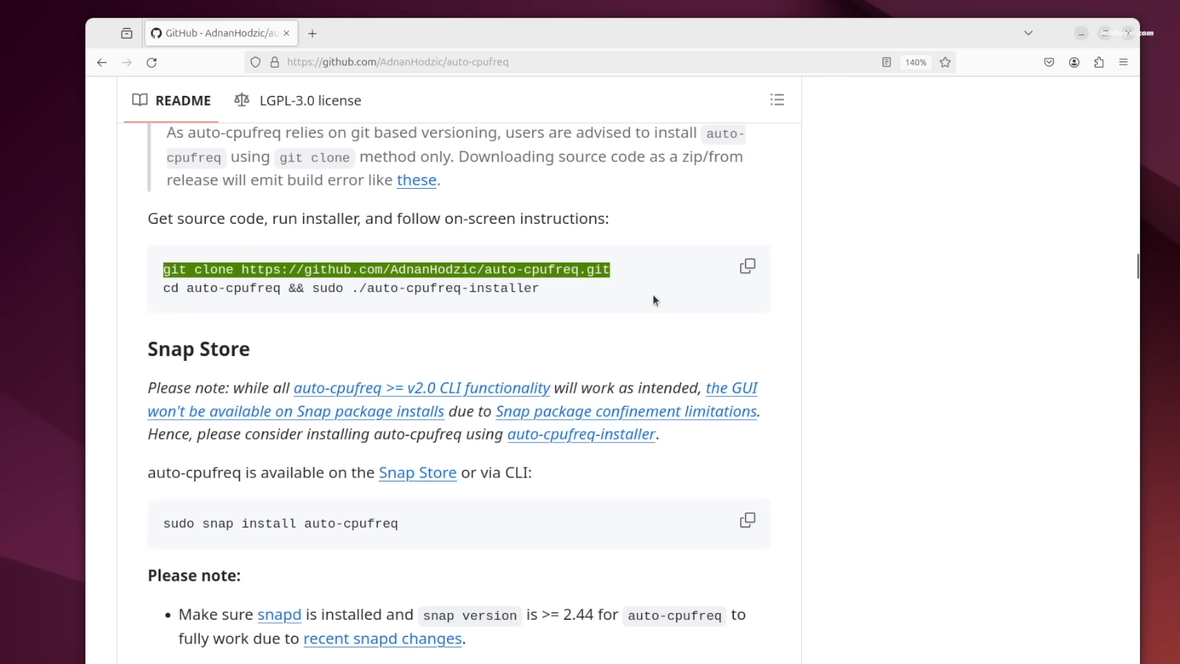
pyautogui.click(710, 308)
pyautogui.moveTo(545, 292); pyautogui.dragTo(485, 263)
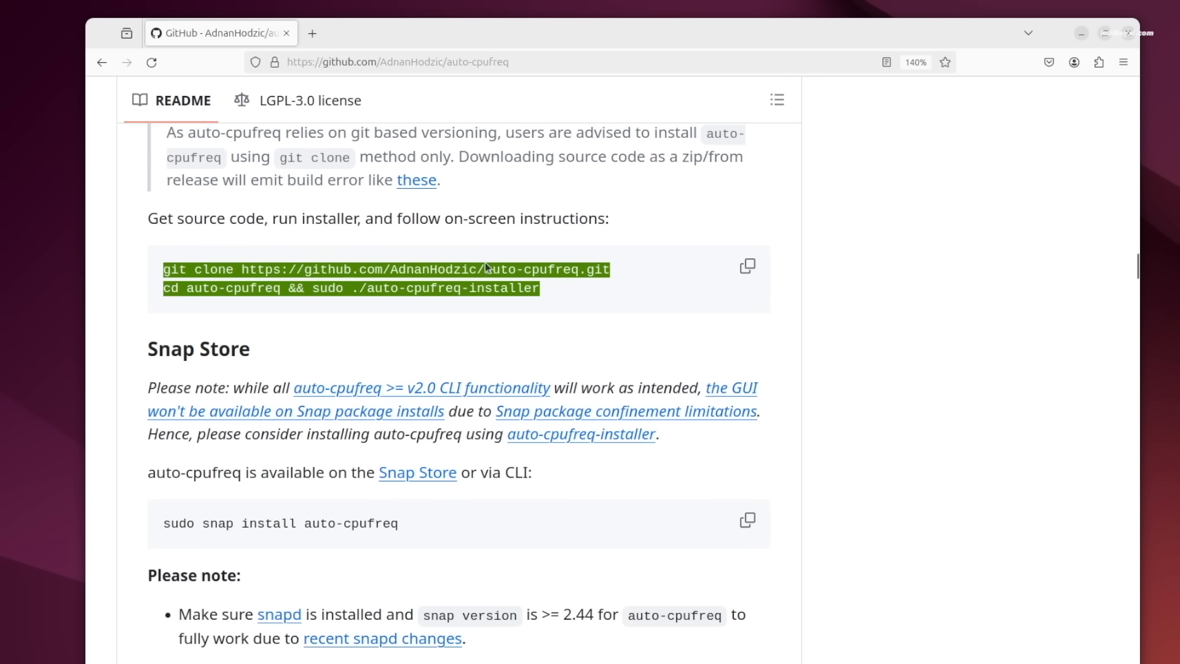
pyautogui.click(749, 277)
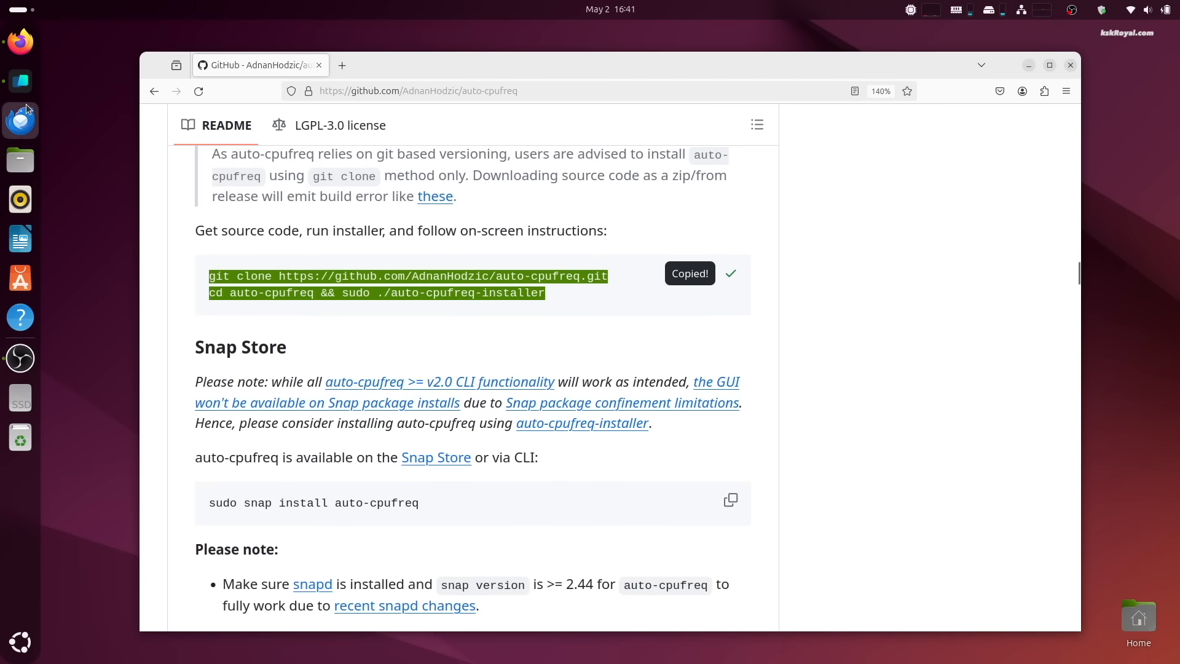
# In the terminal, paste and run the copied auto-cpufreq clone and installer commands, choosing the install option i.
pyautogui.click(21, 80)
pyautogui.rightClick(245, 552)
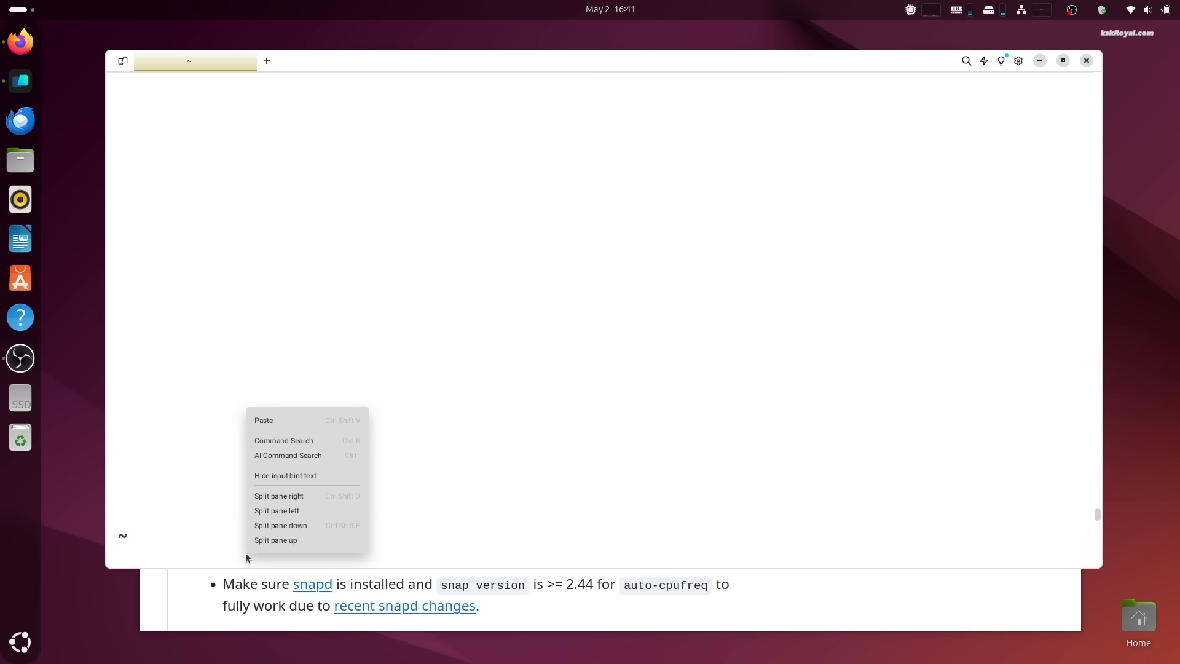
pyautogui.click(294, 423)
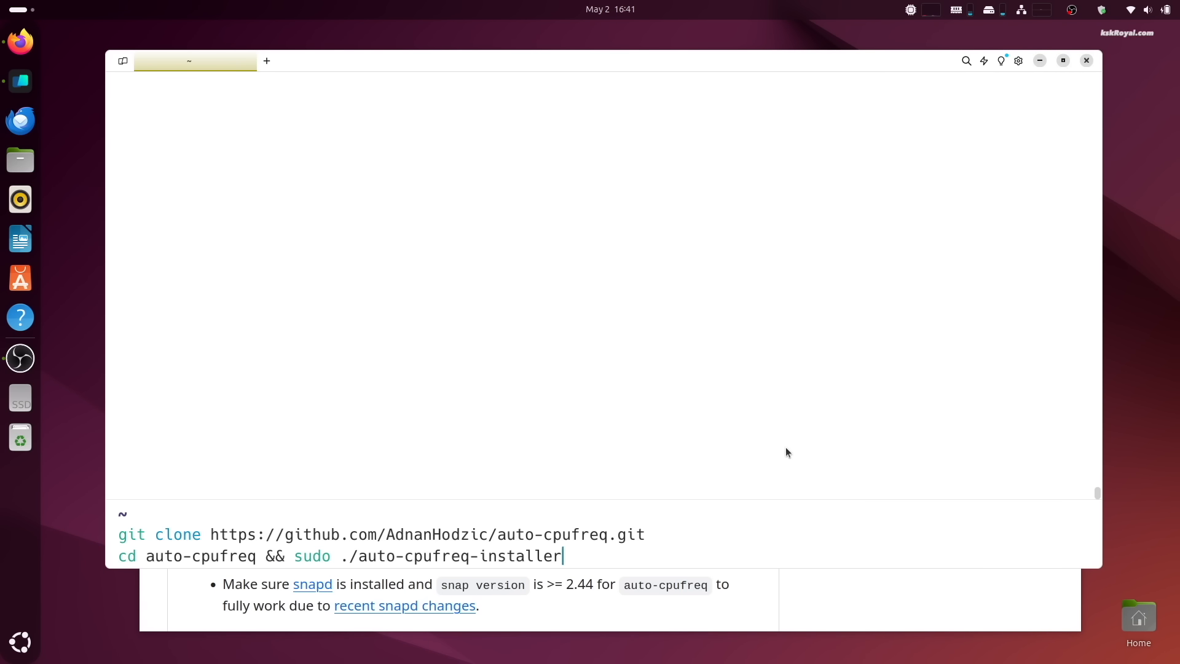
pyautogui.press('Return')
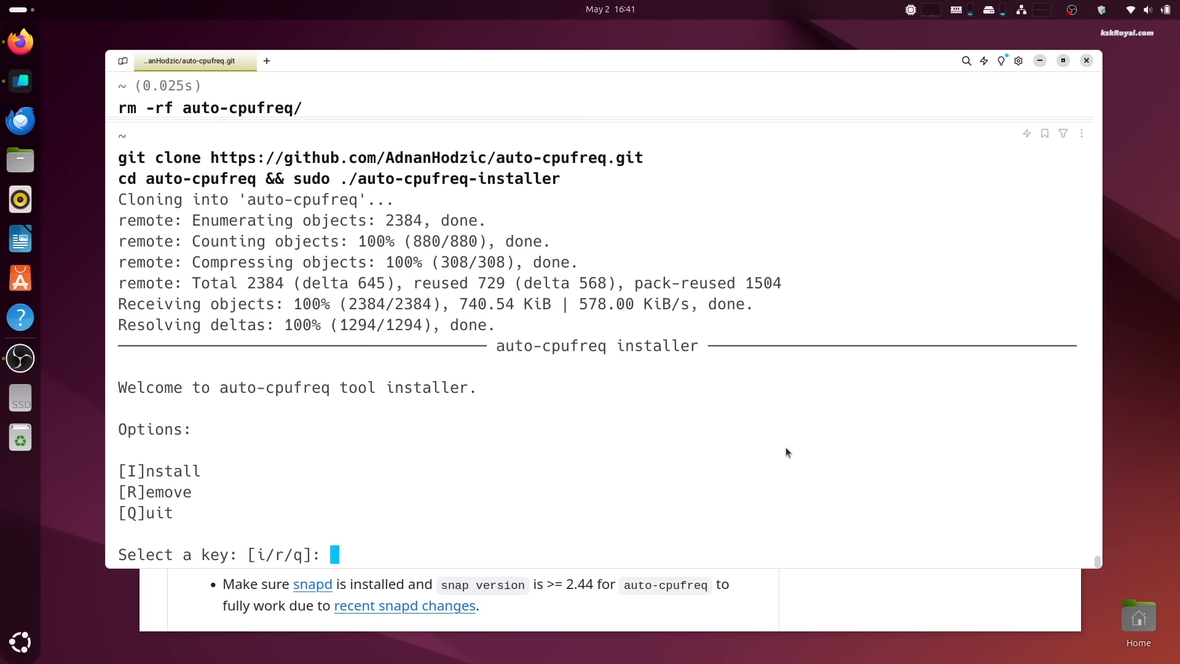
pyautogui.write('i')
pyautogui.press('Return')
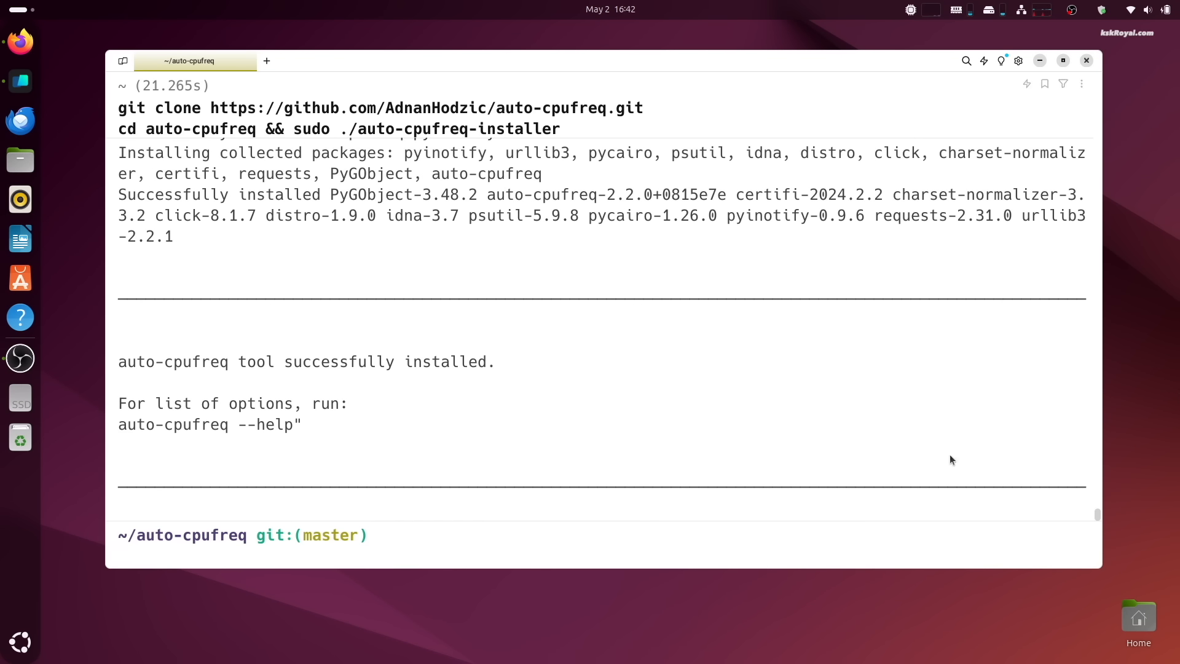
# Launch auto-cpufreq from the application list and install its daemon, authenticating with the account password.
pyautogui.click(21, 641)
pyautogui.scroll(-1, 698, 624)
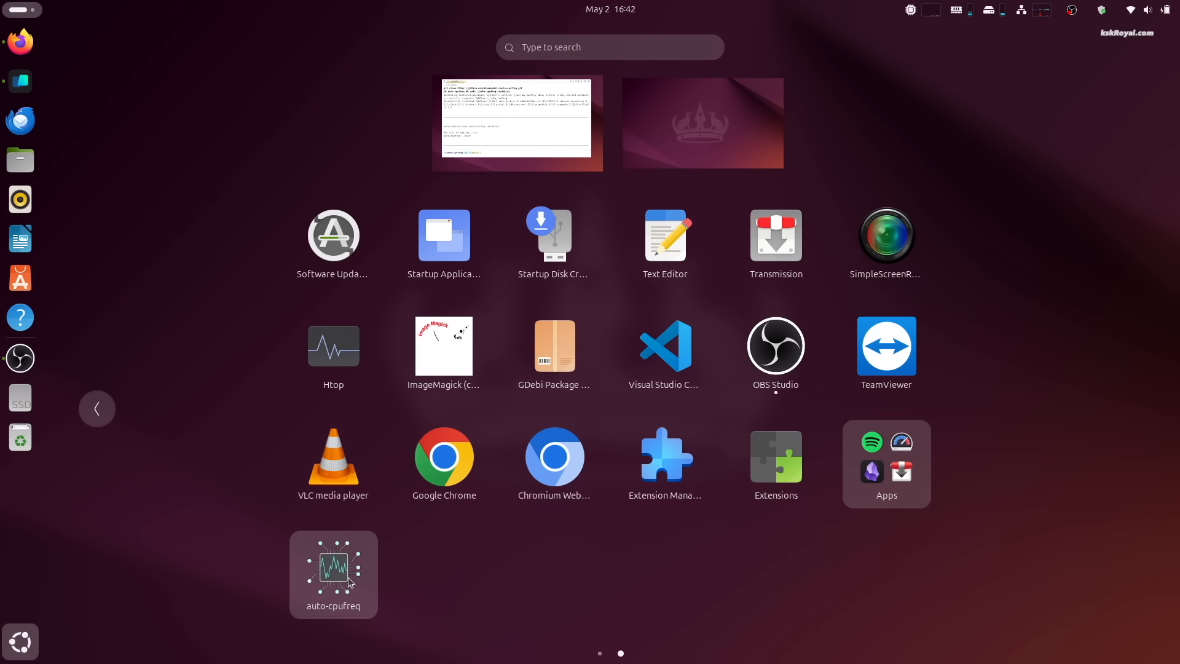
pyautogui.click(335, 572)
pyautogui.click(1040, 60)
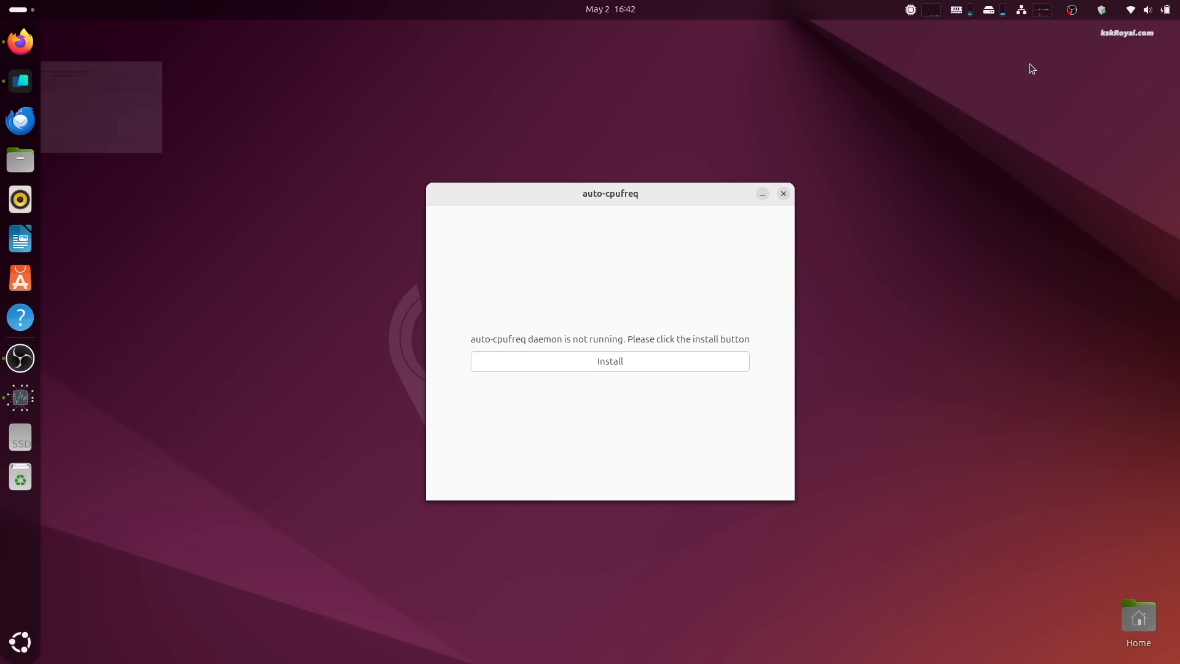
pyautogui.click(618, 368)
pyautogui.write('•')
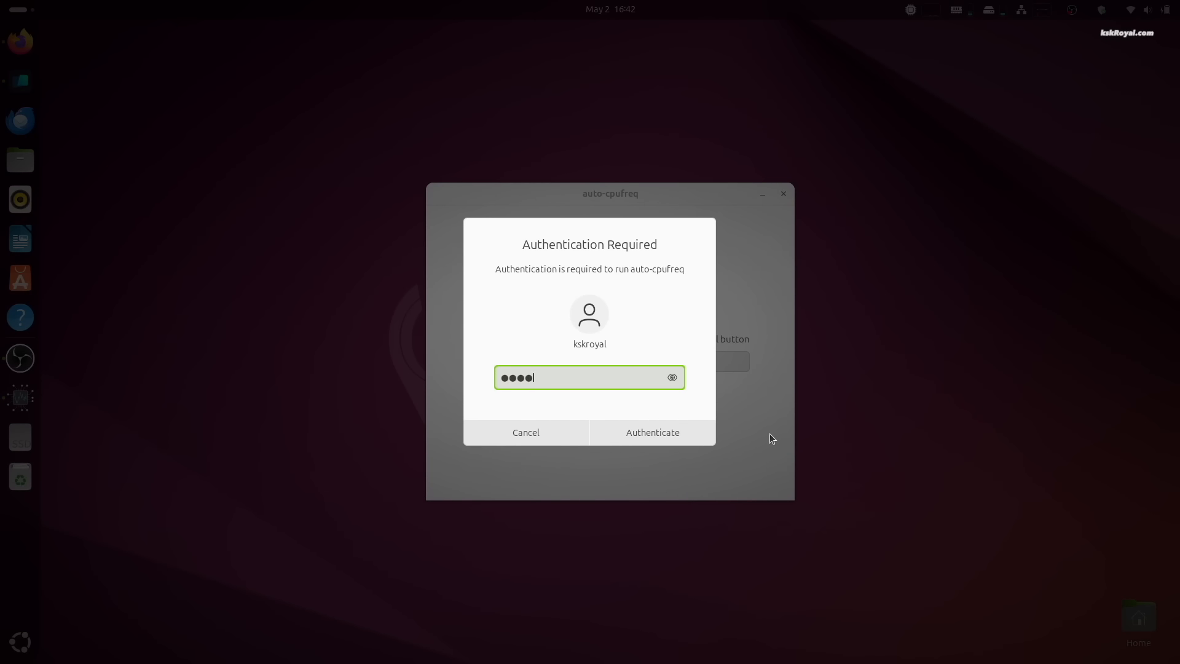
pyautogui.press('Return')
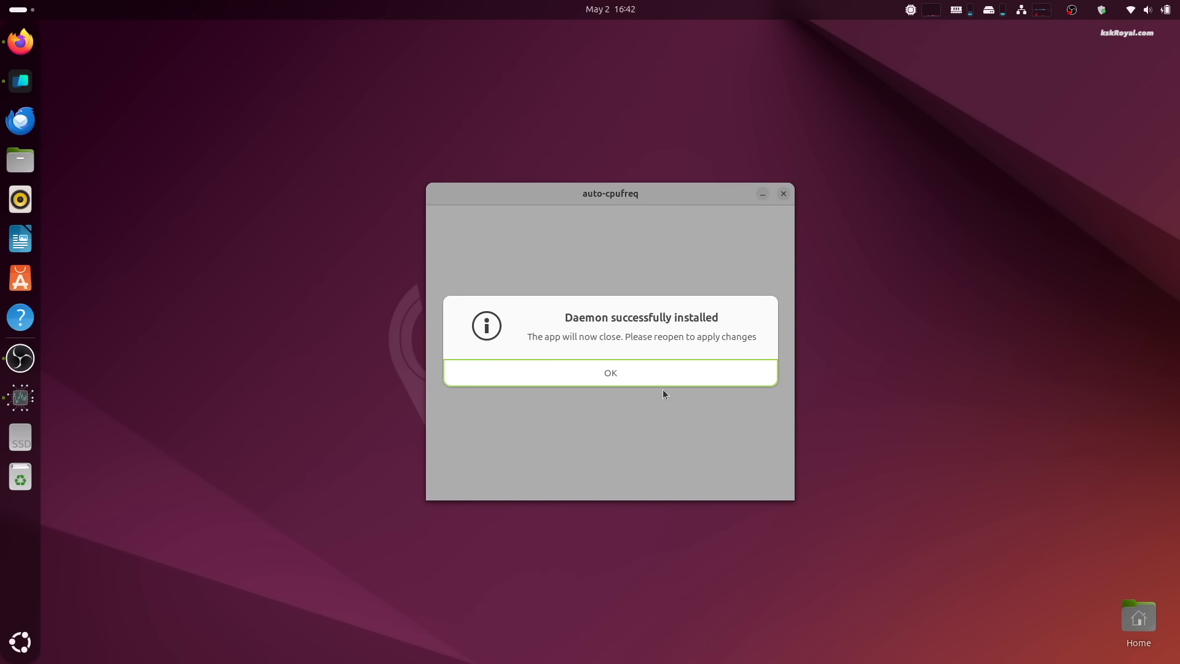
pyautogui.click(581, 373)
# Reopen auto-cpufreq and set the Governor Override to Performance, authenticating with the account password.
pyautogui.click(20, 641)
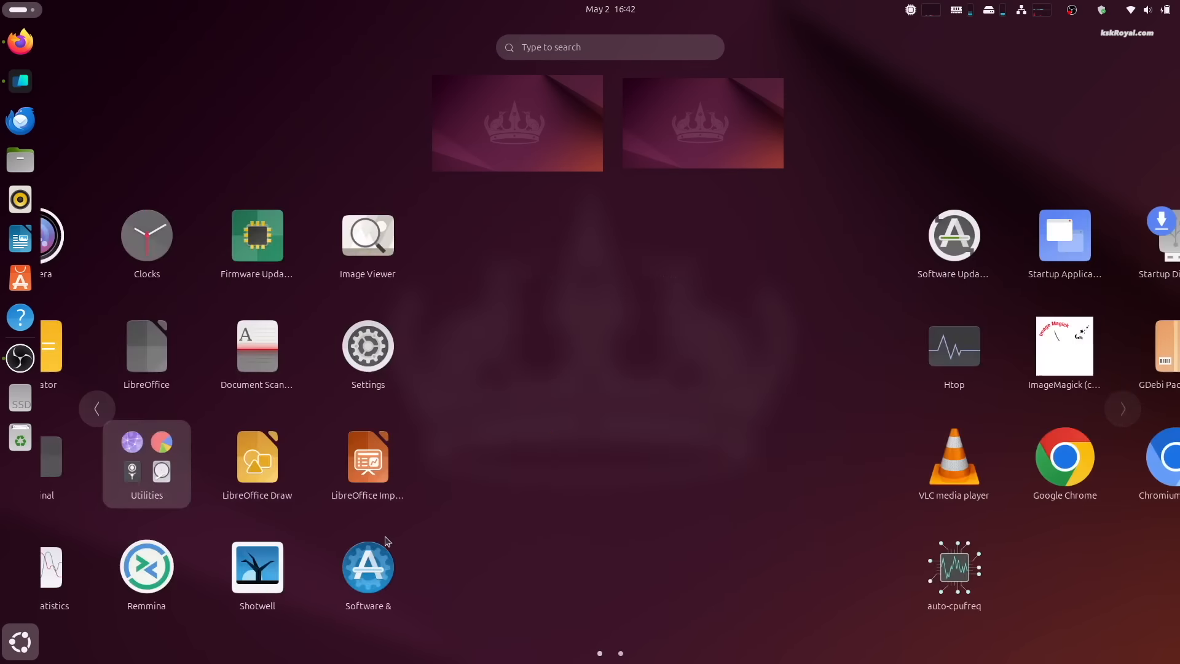
pyautogui.click(327, 578)
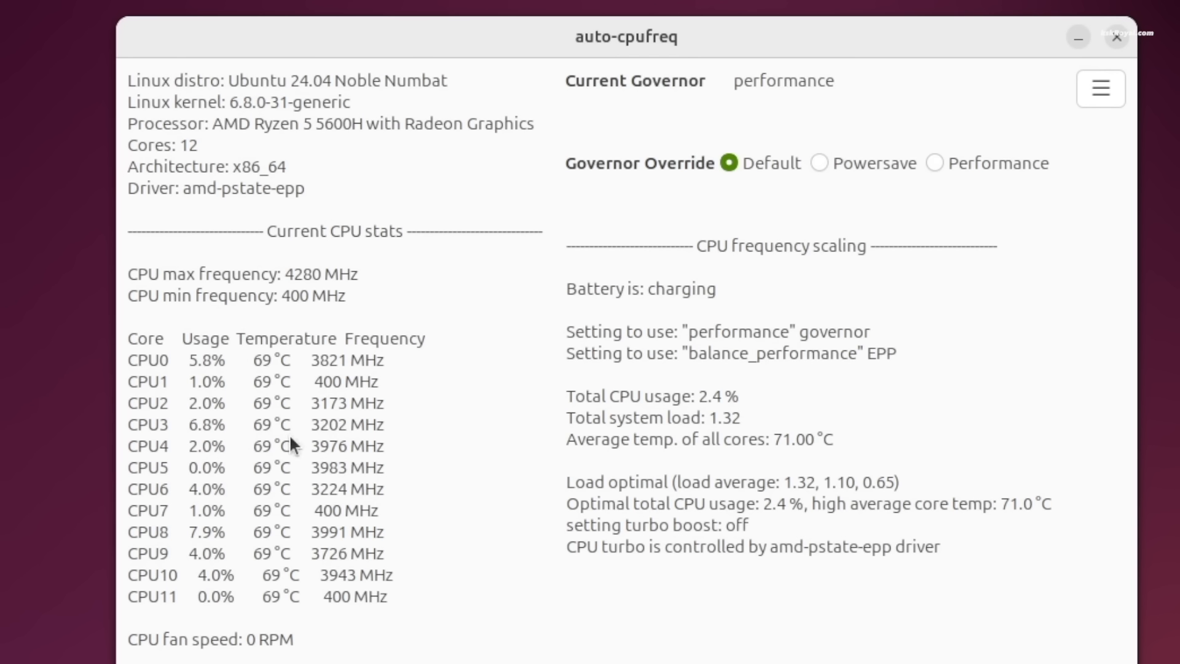
pyautogui.click(934, 162)
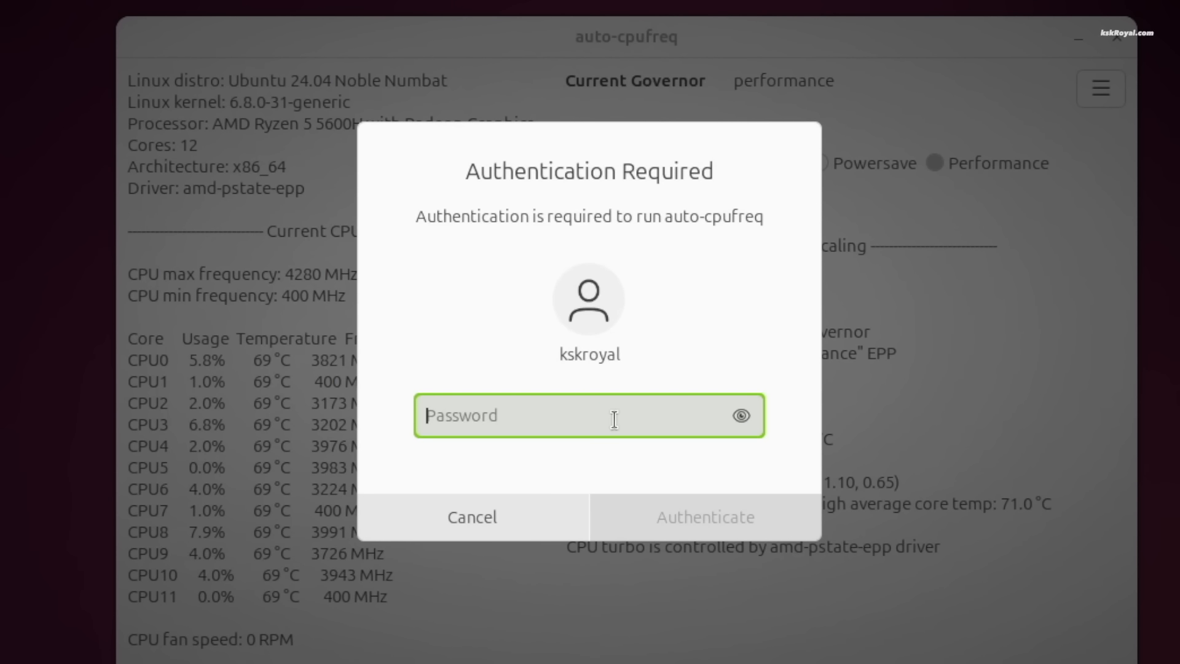
pyautogui.write('****')
pyautogui.press('Return')
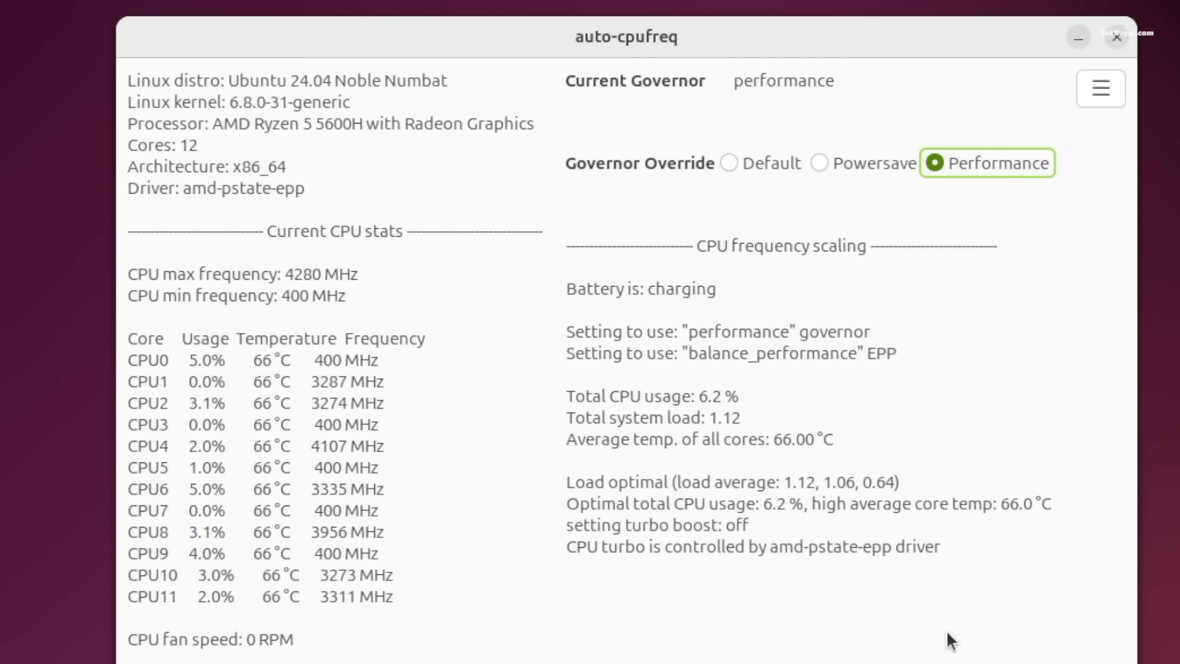
# Switch the Governor Override to Powersave and authenticate with the account password.
pyautogui.click(821, 163)
pyautogui.write('****')
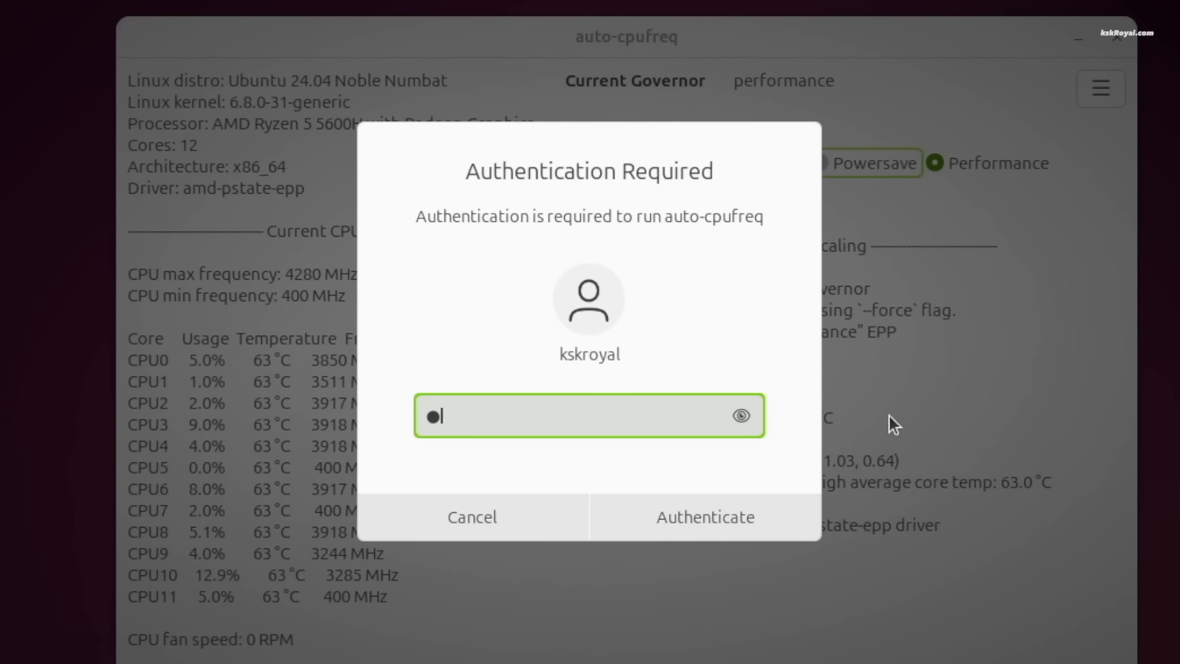
pyautogui.press('Return')
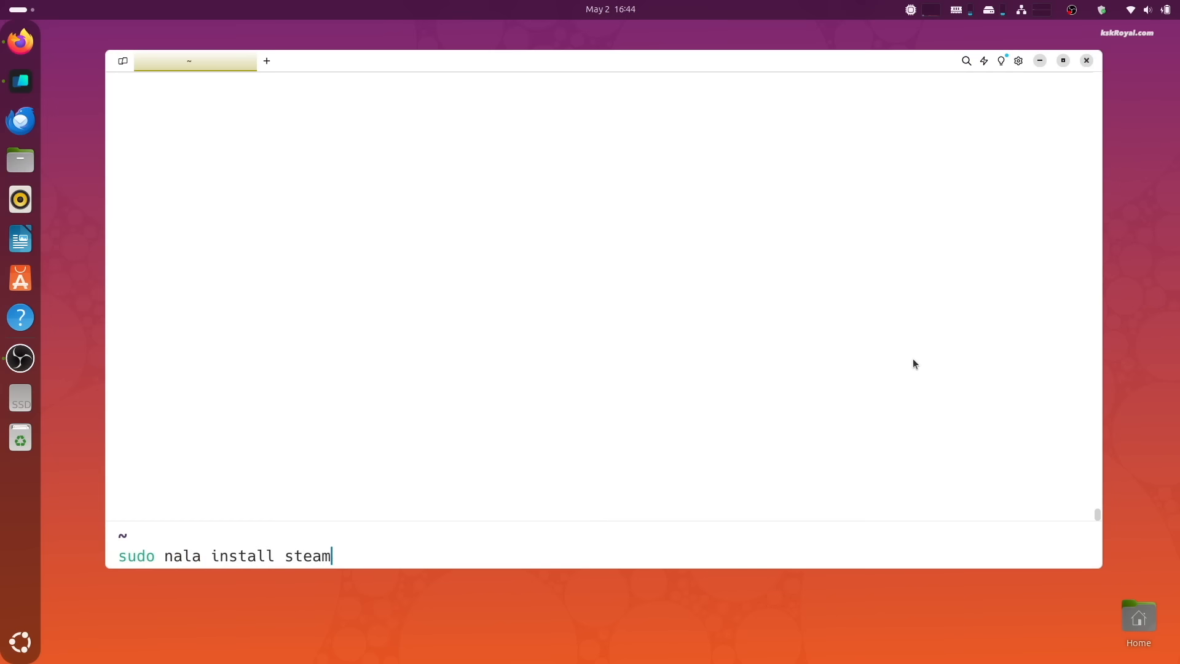
# Run sudo nala install steam in the terminal and confirm the package installation with y.
pyautogui.press('Return')
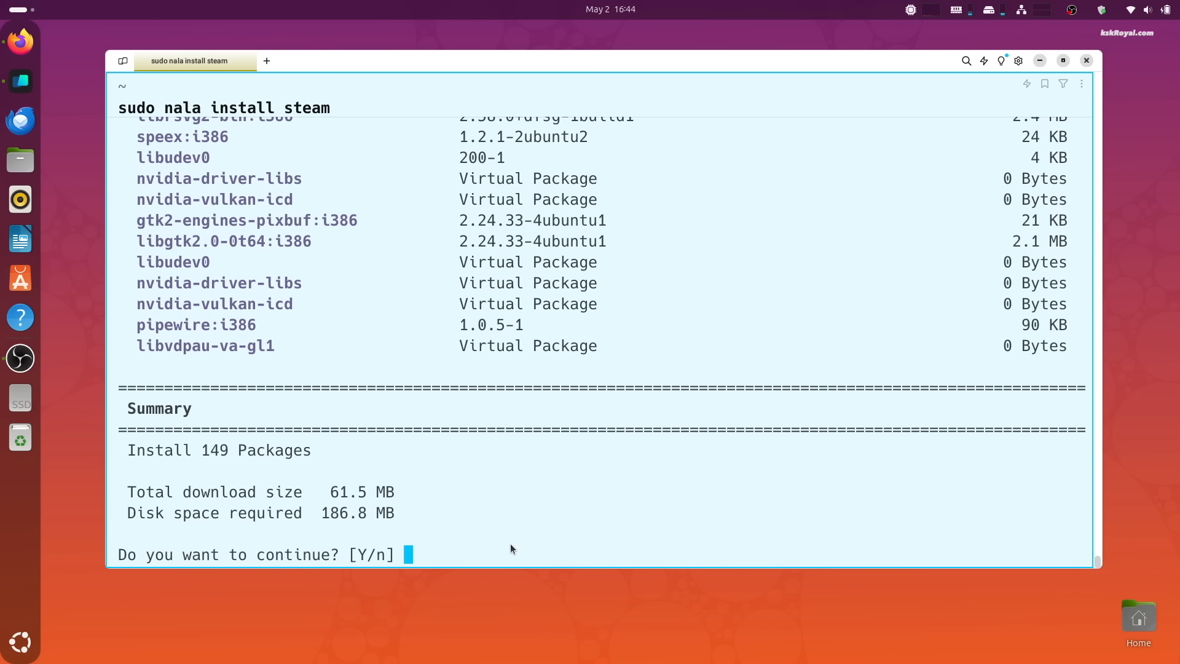
pyautogui.write('y')
pyautogui.press('Return')
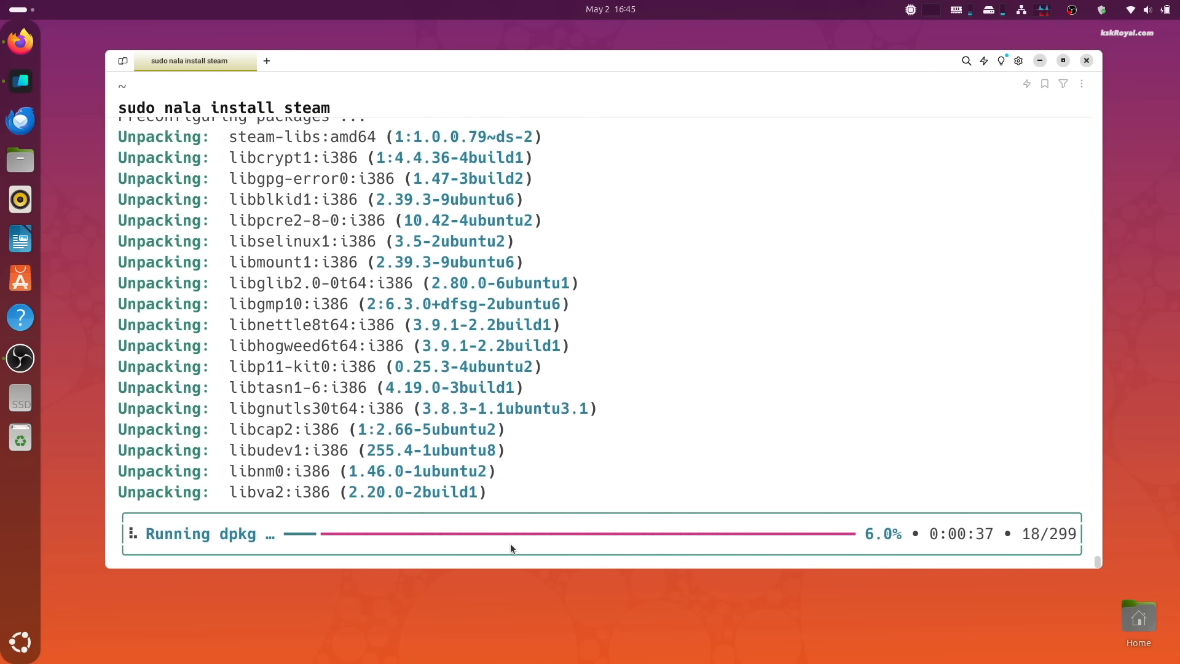
pyautogui.press('Return')
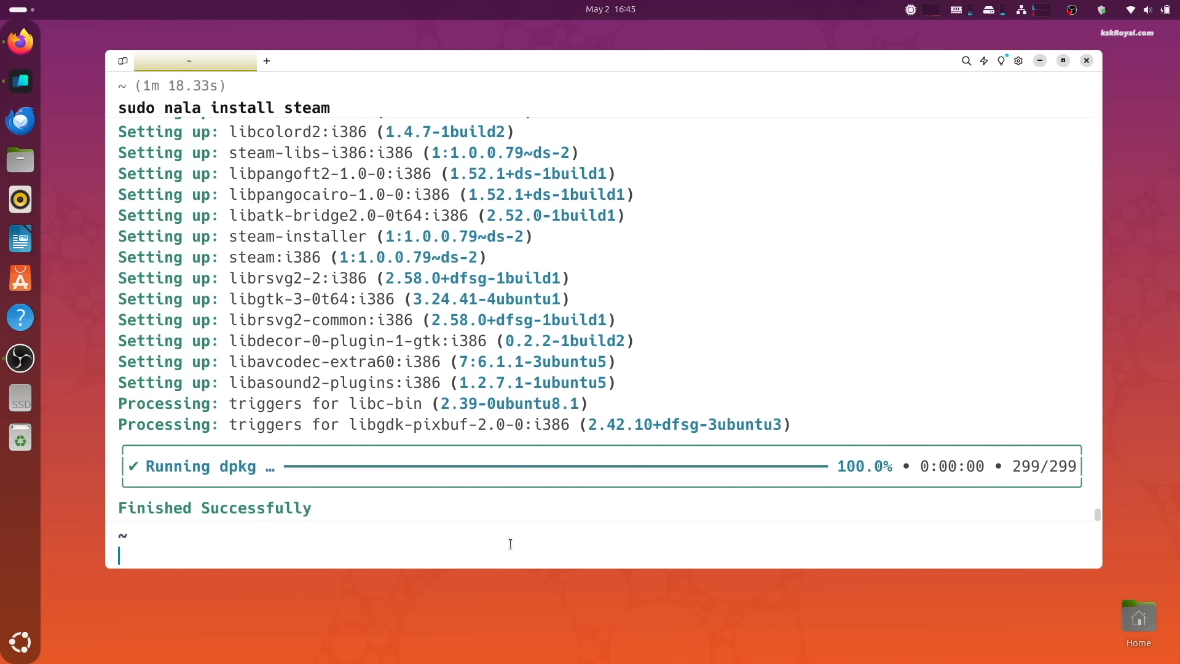
# Run steam from the terminal and accept the installation offered by the Steam installer.
pyautogui.write('steam')
pyautogui.press('Return')
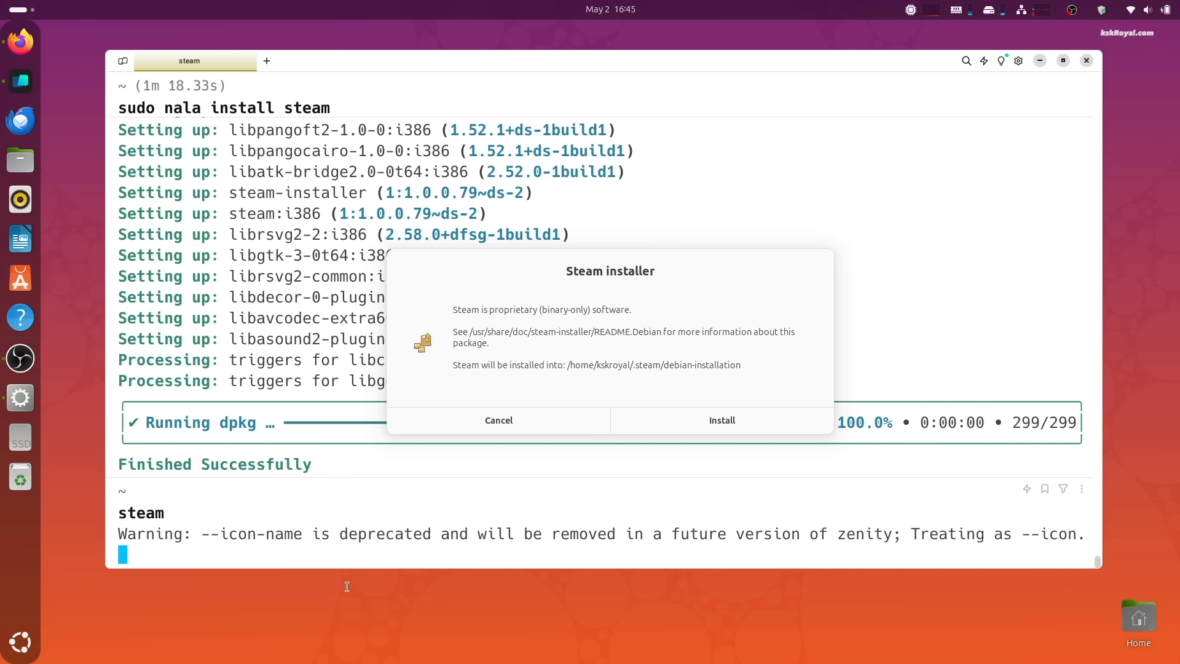
pyautogui.moveTo(522, 315); pyautogui.dragTo(643, 348)
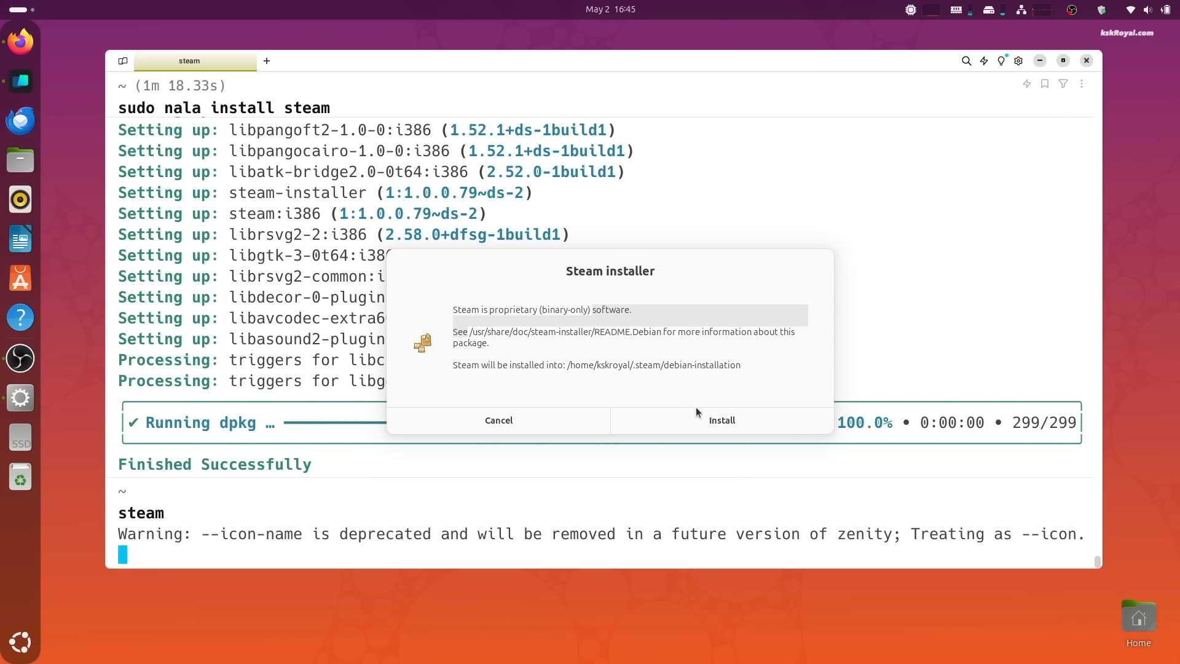
pyautogui.click(758, 419)
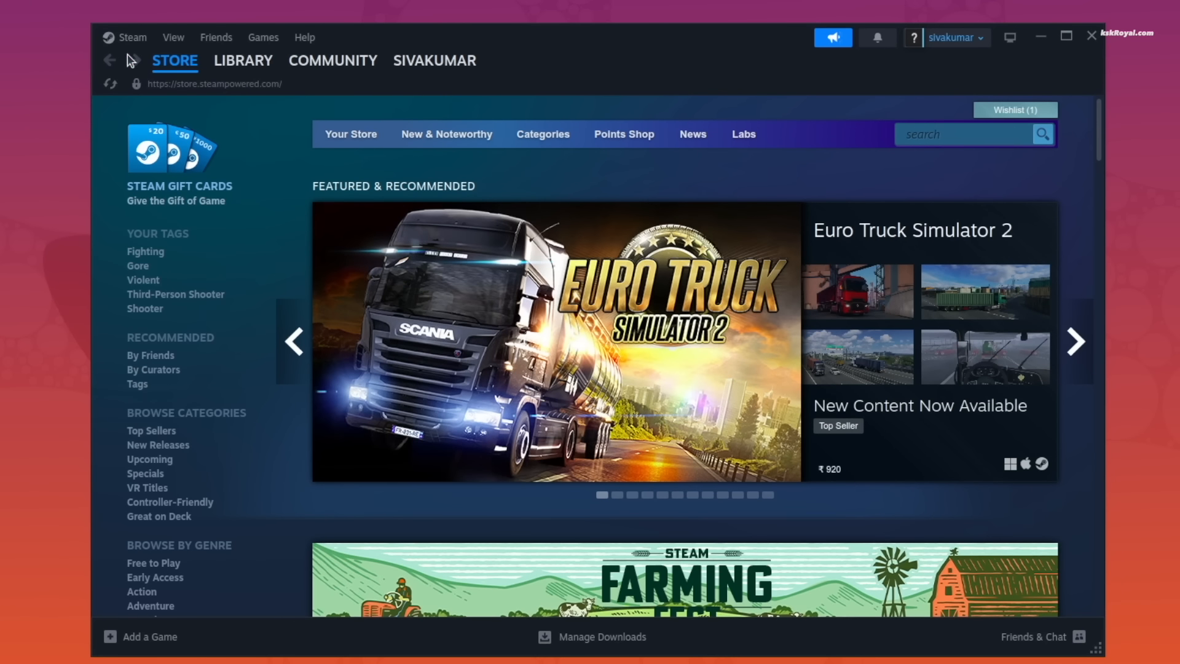
# In Steam's Compatibility settings, enable Steam Play for all other titles and restart Steam to apply it.
pyautogui.click(129, 37)
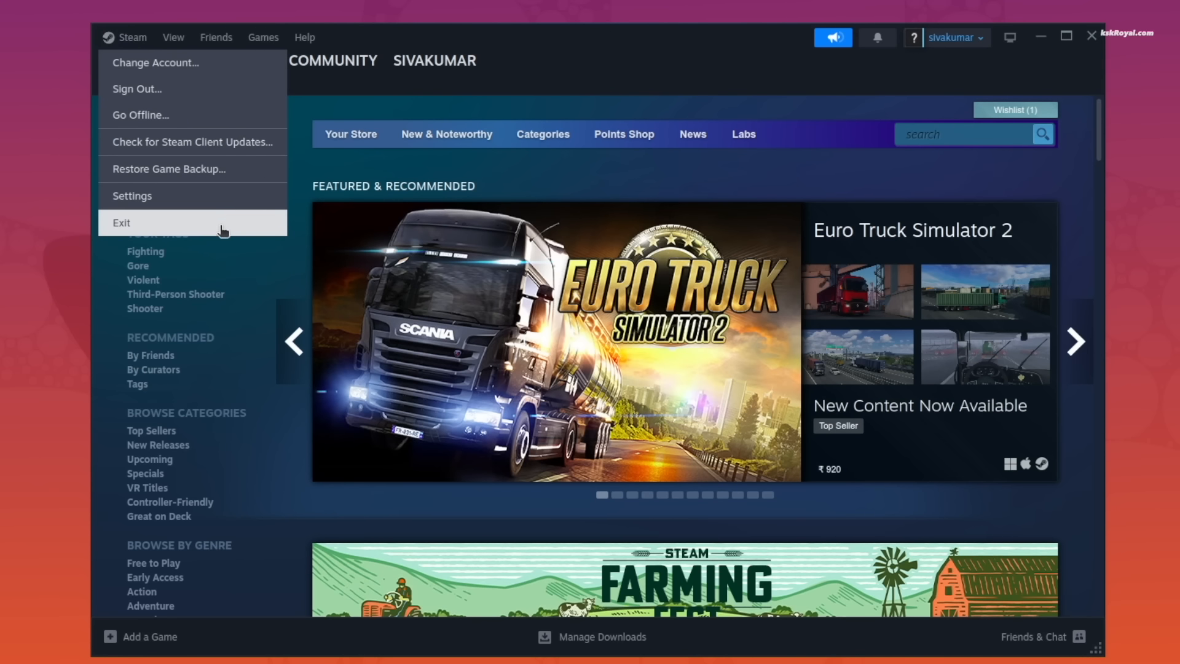
pyautogui.click(185, 195)
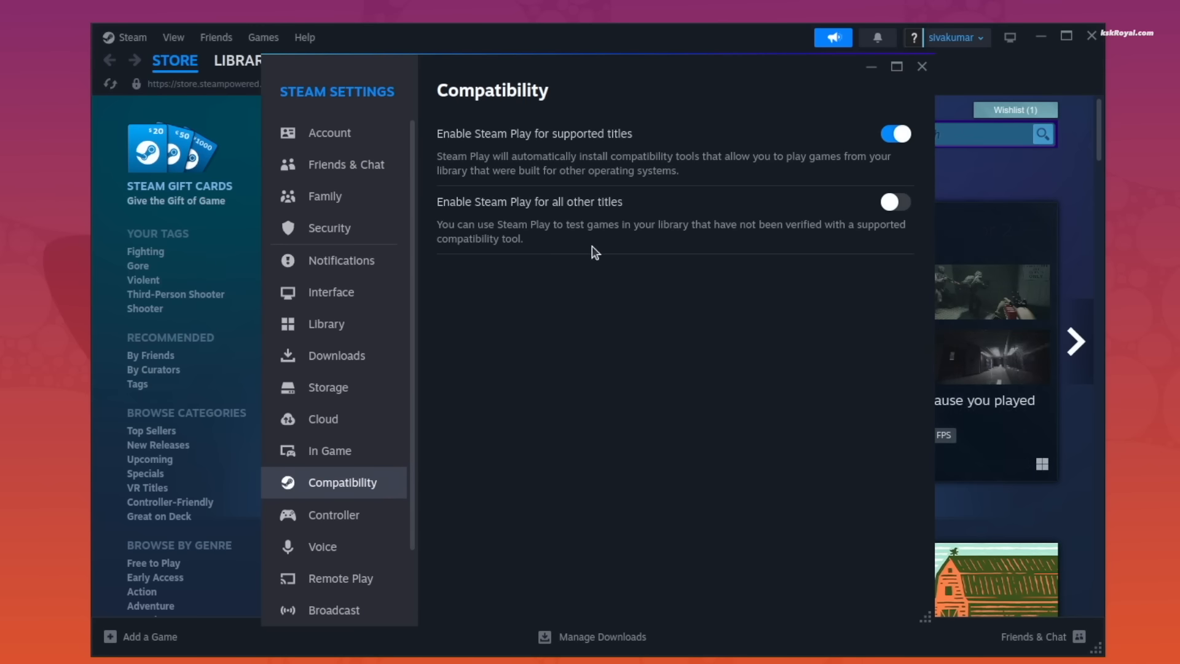
pyautogui.click(894, 202)
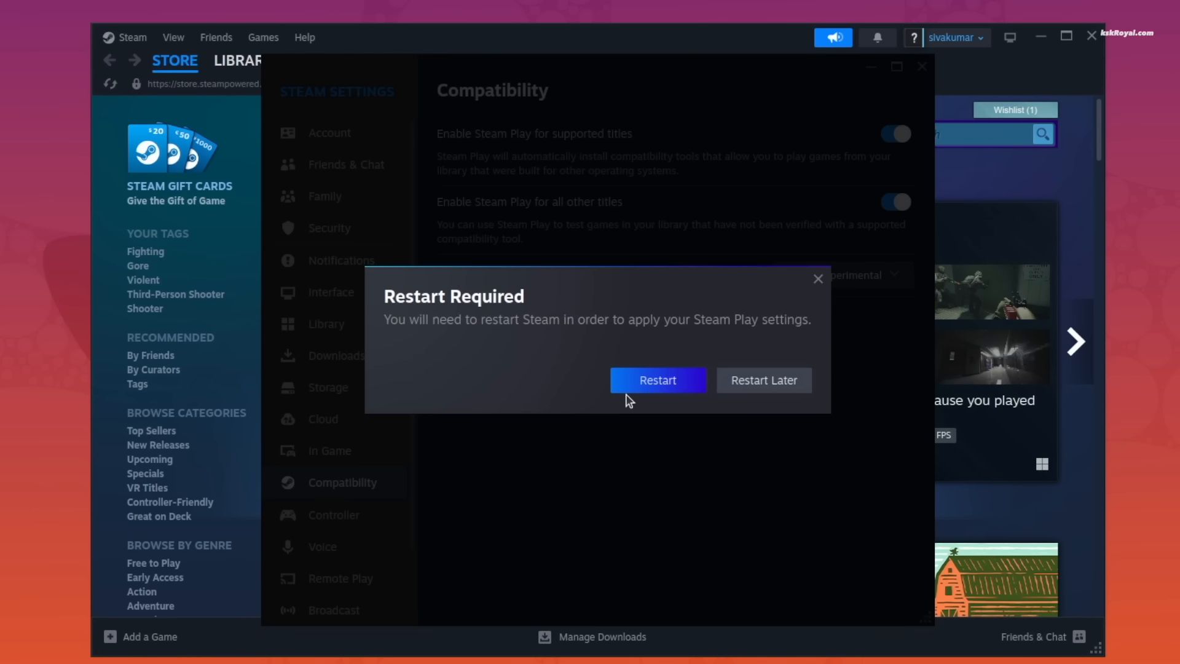
pyautogui.click(630, 387)
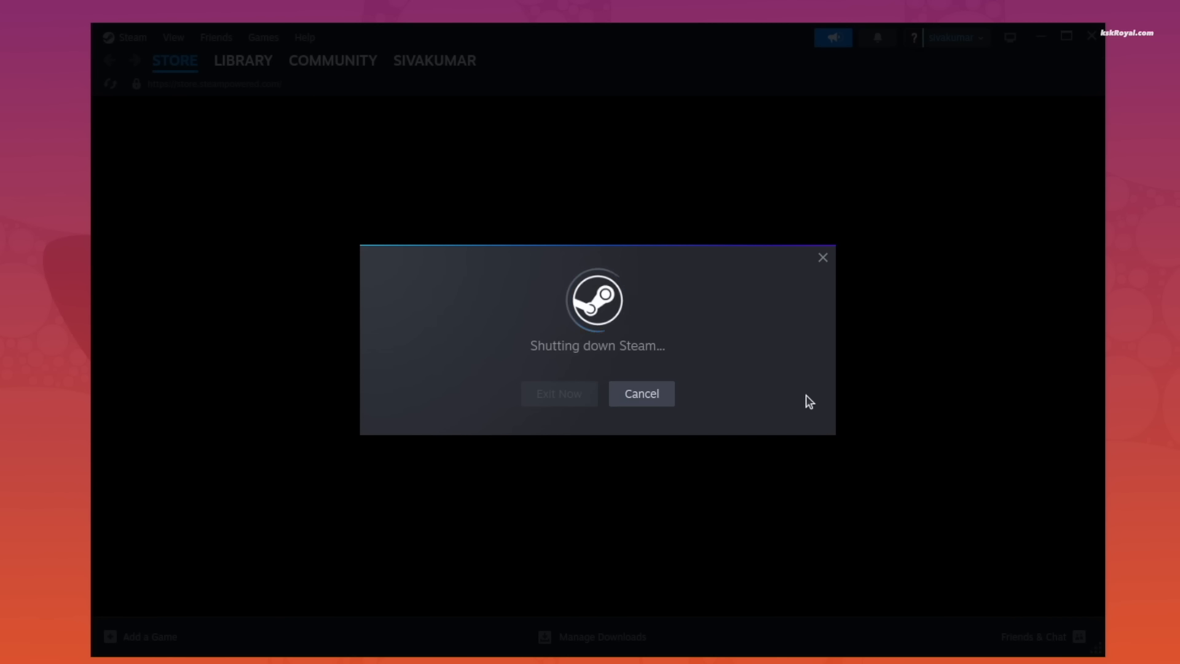
# Open the Steam library's collections and install Asphalt 9: Legends to Local Drive (/).
pyautogui.moveTo(245, 69)
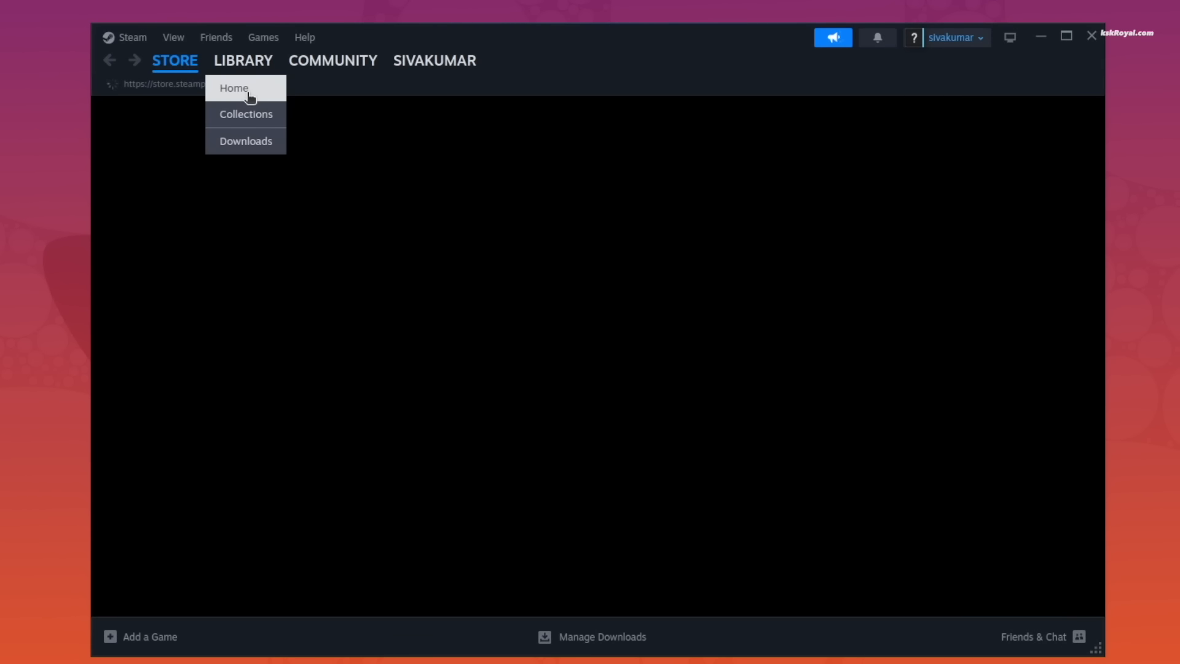
pyautogui.click(252, 116)
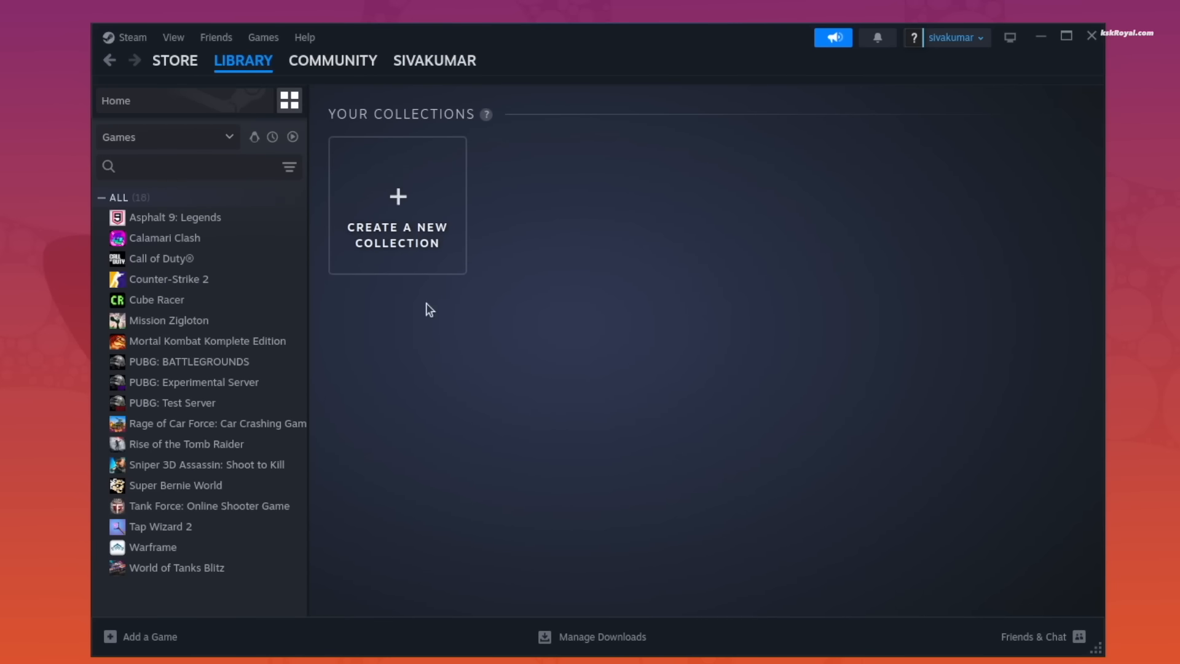
pyautogui.click(212, 220)
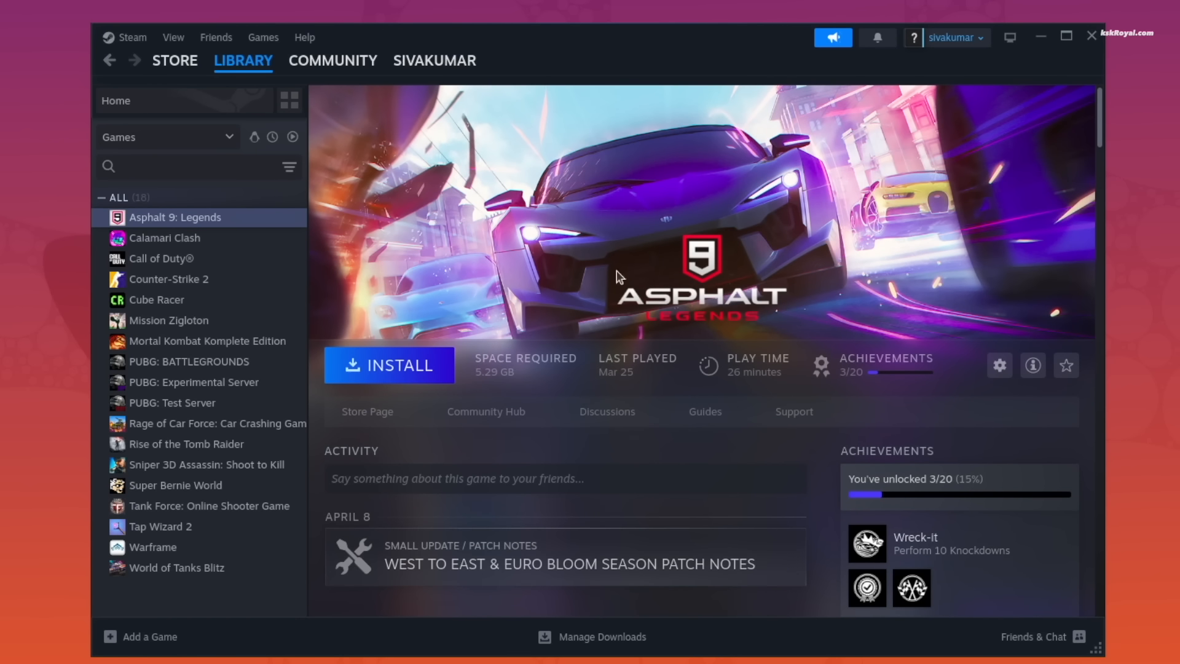
pyautogui.click(407, 375)
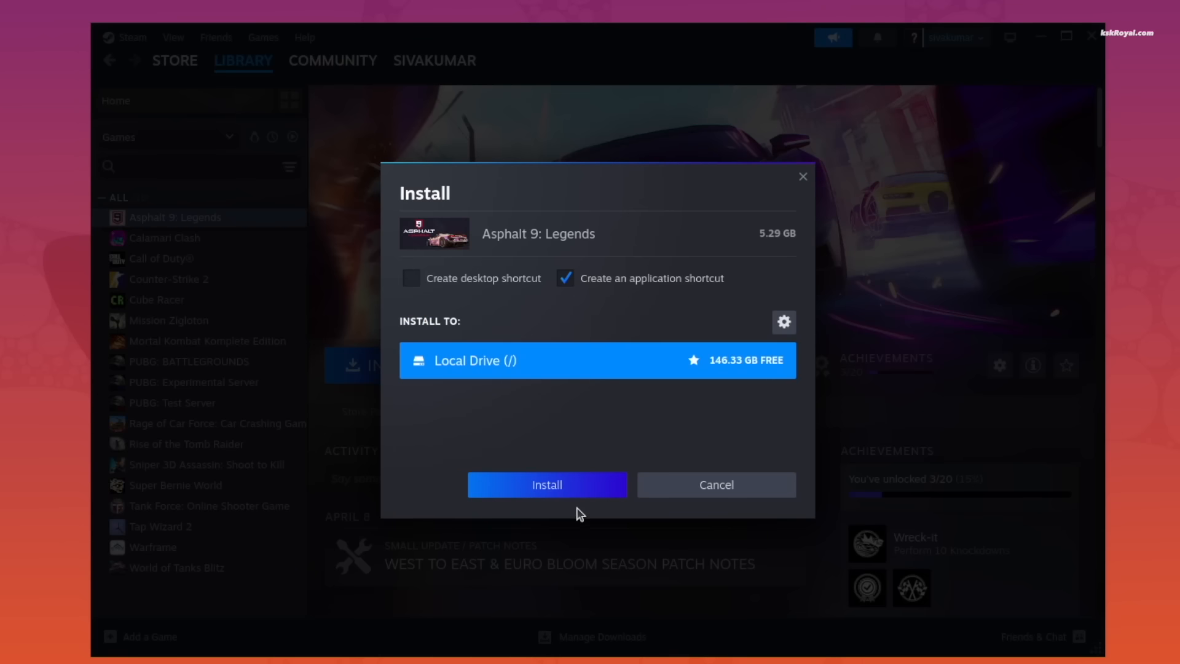
pyautogui.click(546, 489)
pyautogui.click(679, 591)
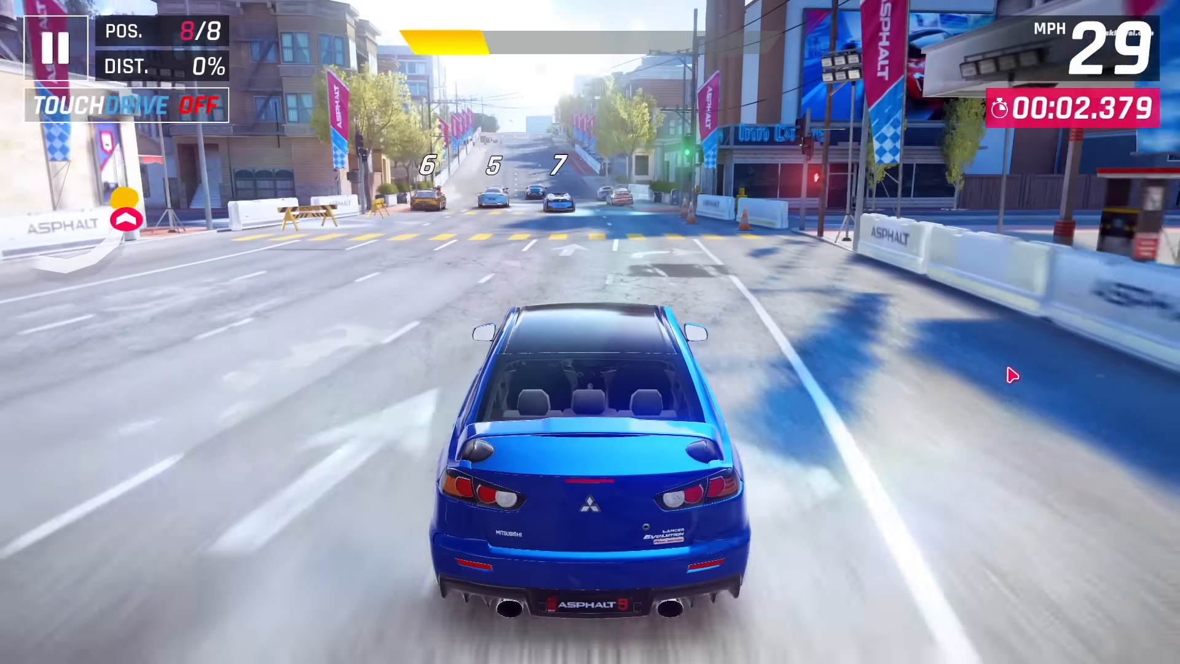
pyautogui.press('space')
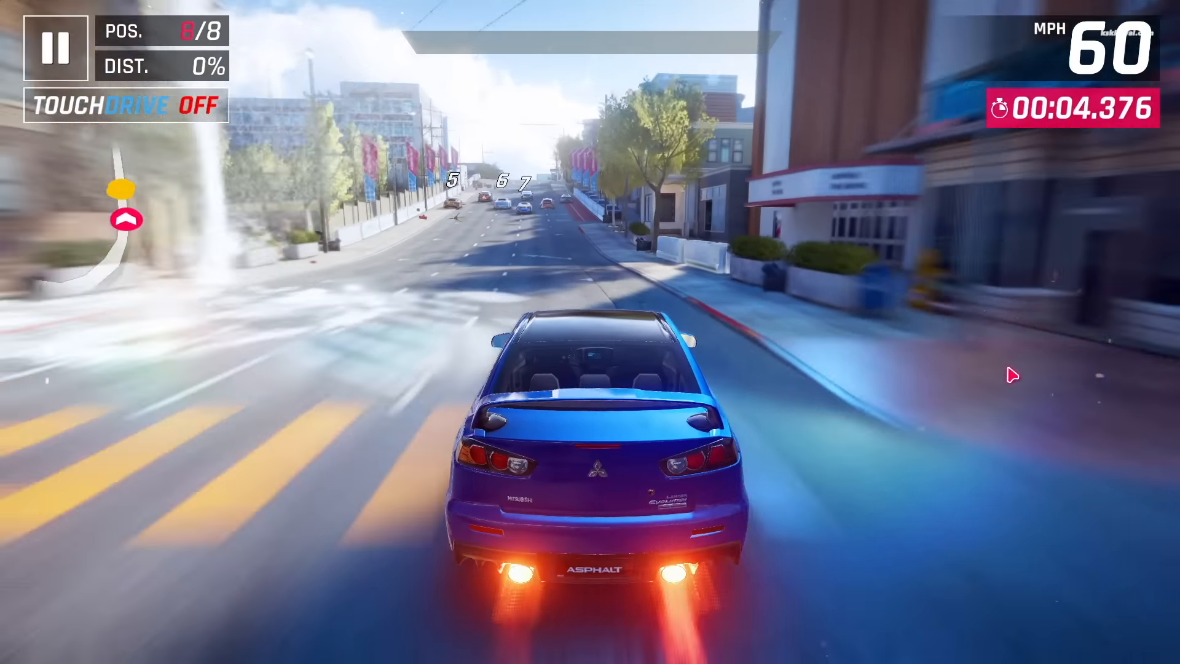
pyautogui.press('a')
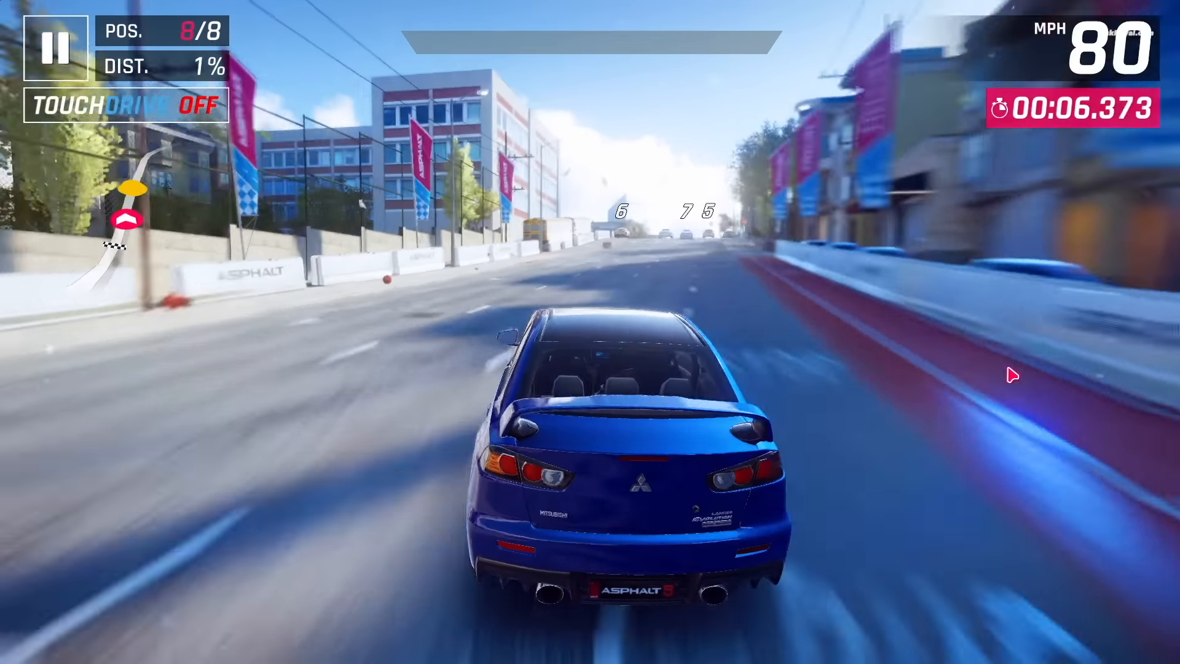
pyautogui.press('d')
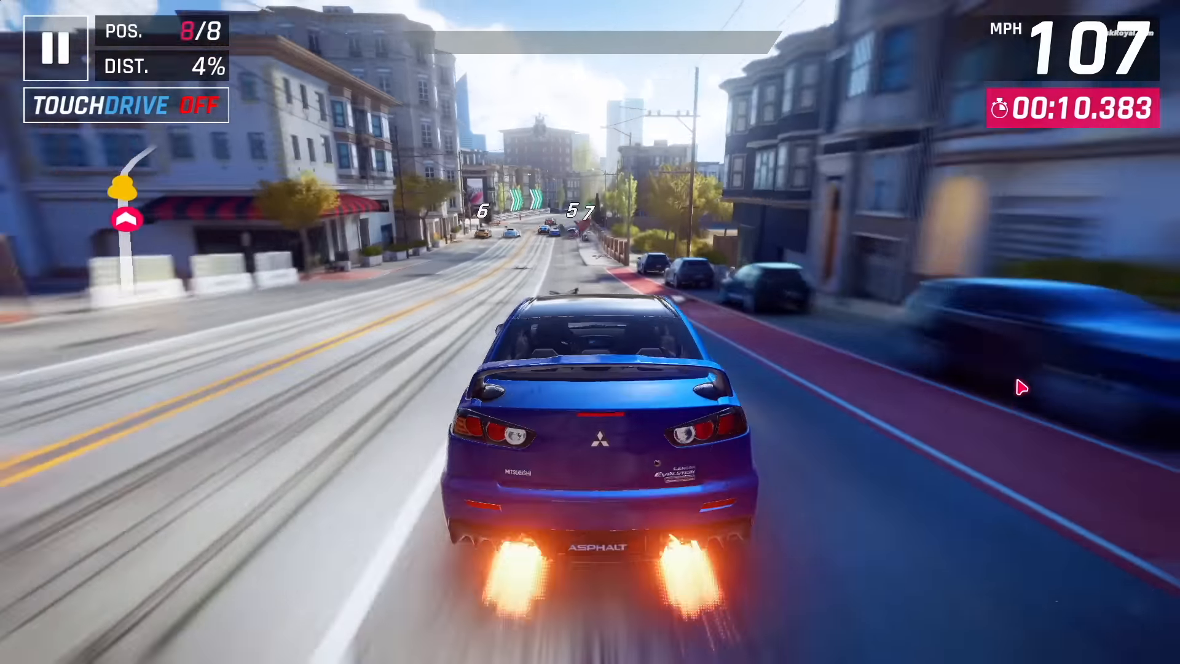
pyautogui.press('d')
pyautogui.press('s')
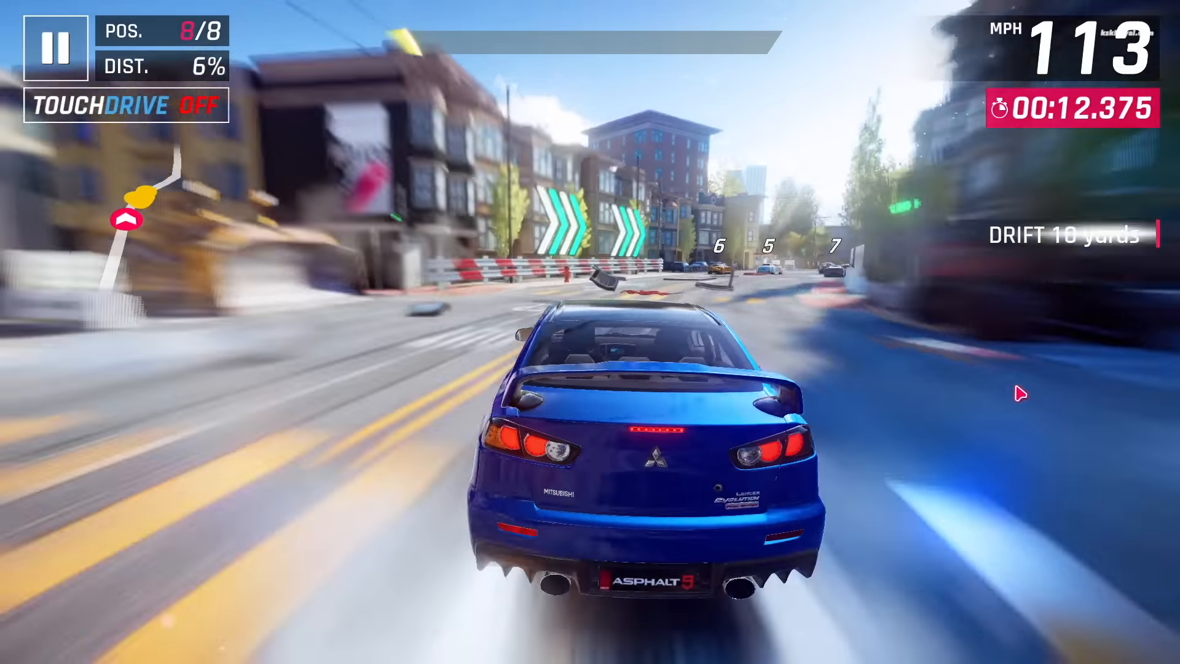
pyautogui.press('a')
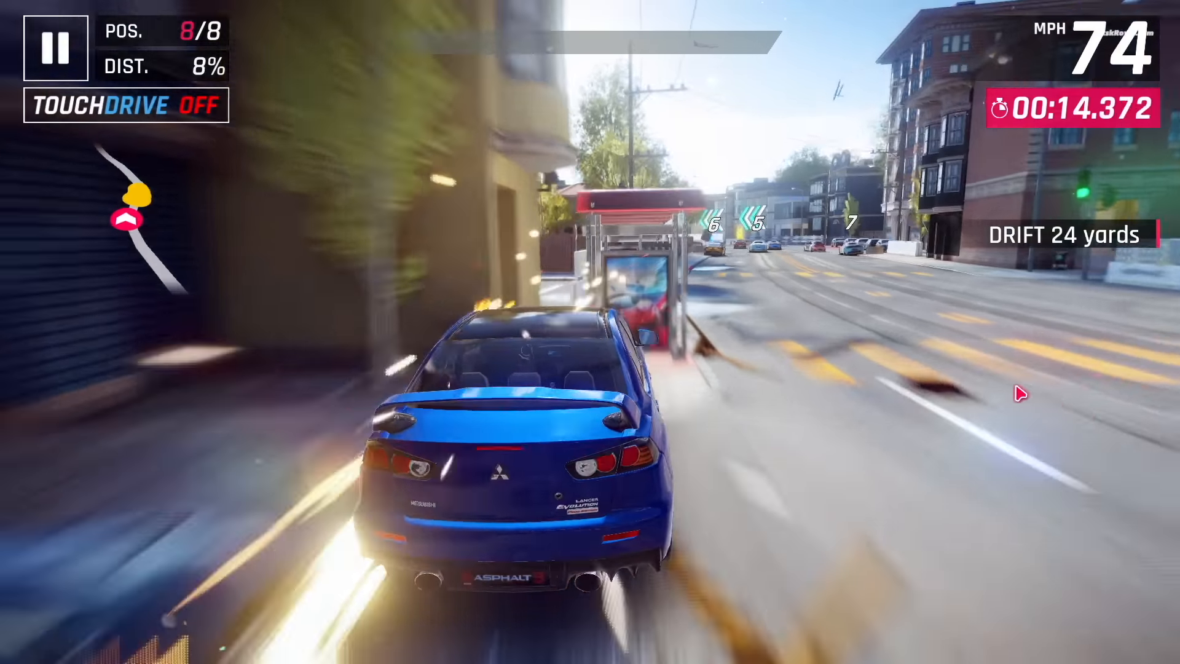
pyautogui.press('d')
pyautogui.press('a')
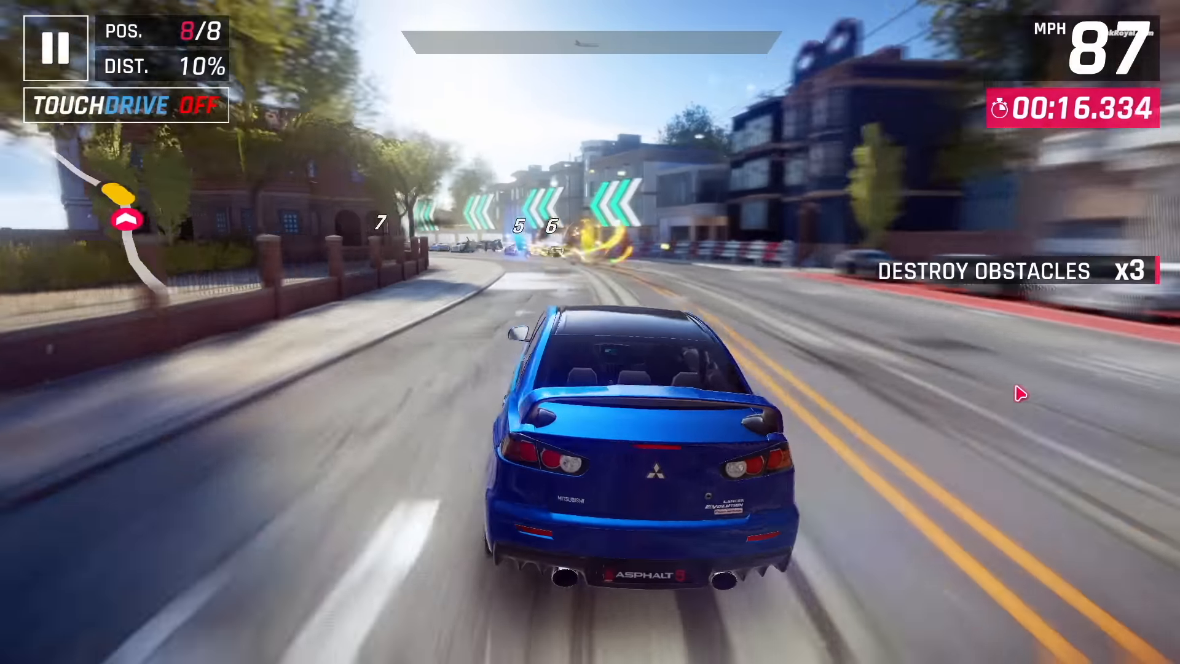
pyautogui.press('space')
pyautogui.press('a')
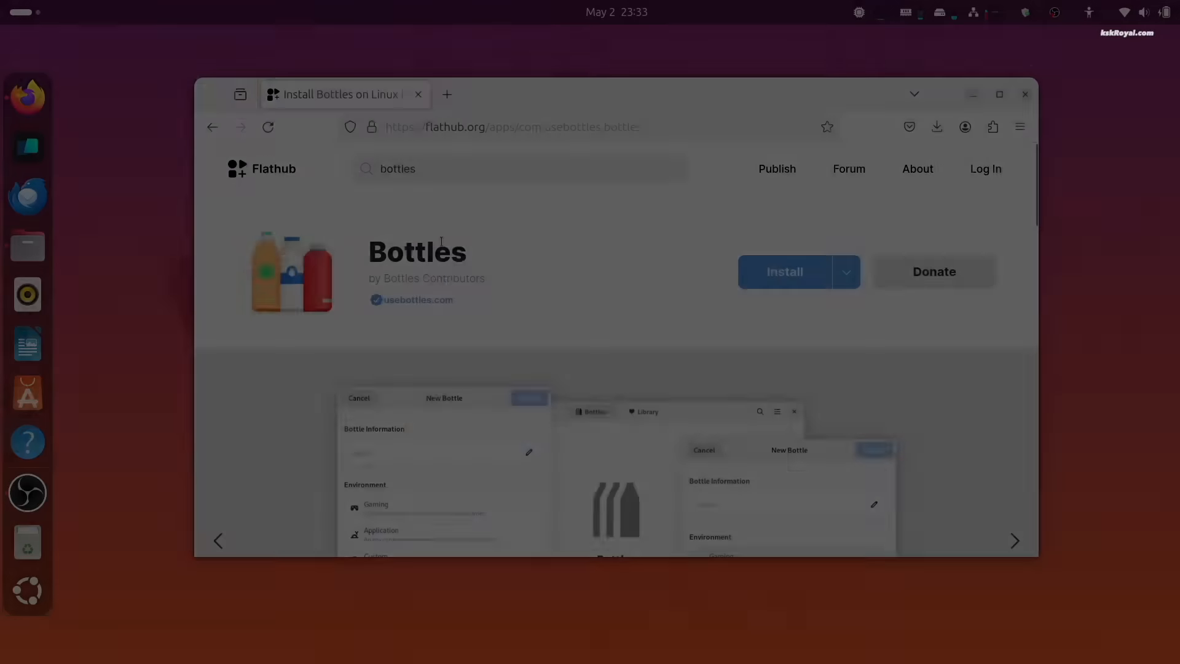
# Copy the Flathub manual install command for Bottles and run flatpak install flathub com.usebottles.bottles in the terminal.
pyautogui.doubleClick(441, 241)
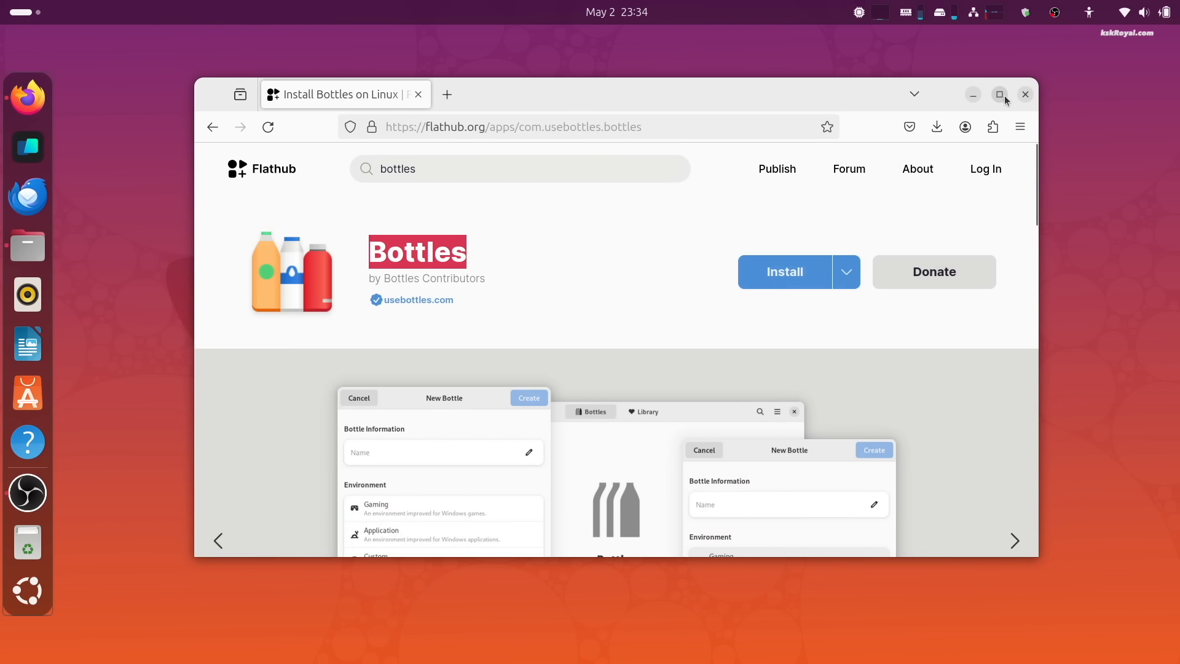
pyautogui.click(1002, 97)
pyautogui.click(977, 225)
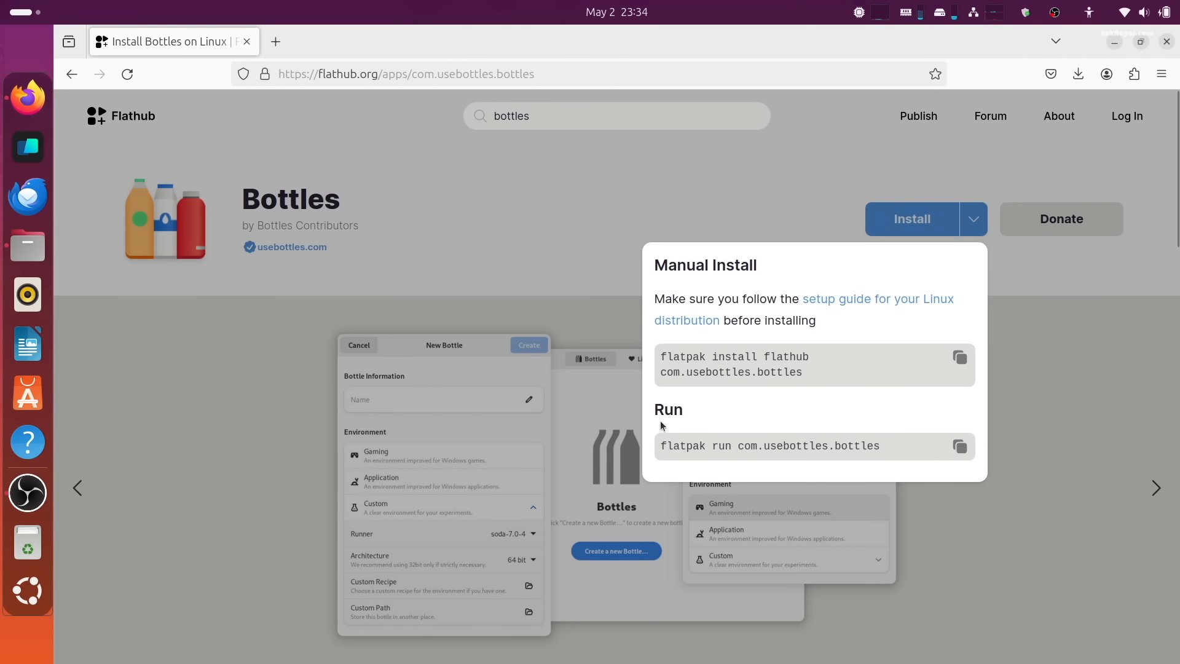
pyautogui.doubleClick(726, 359)
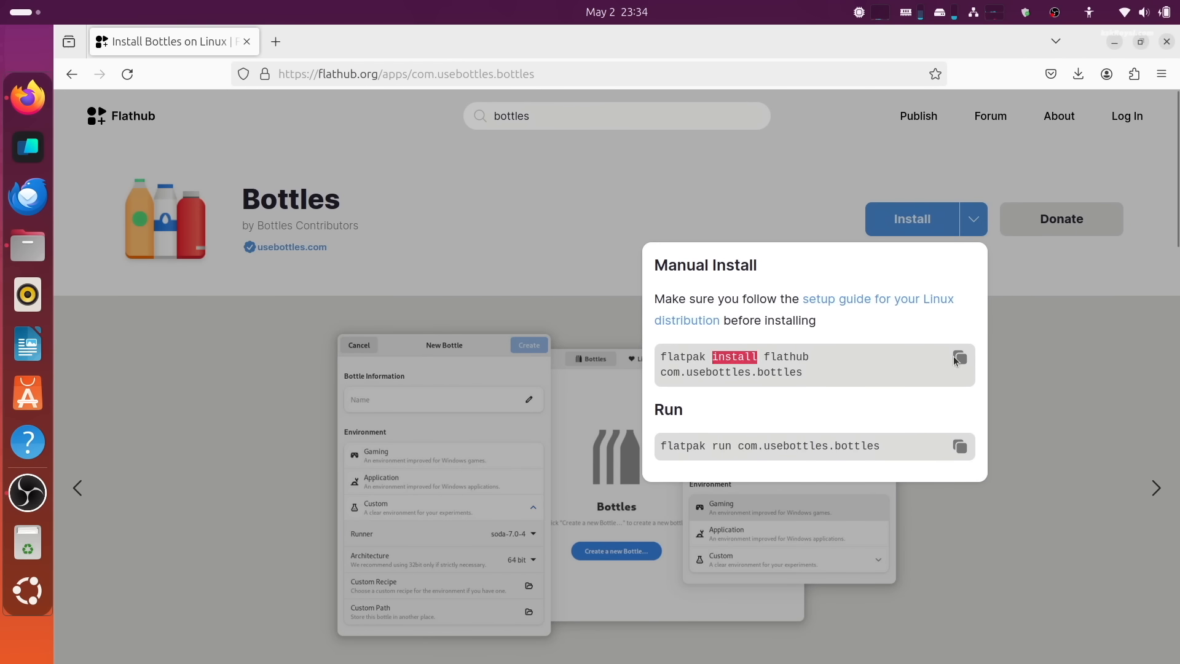
pyautogui.click(29, 147)
pyautogui.hotkey('ctrl', 'shift', 'v')
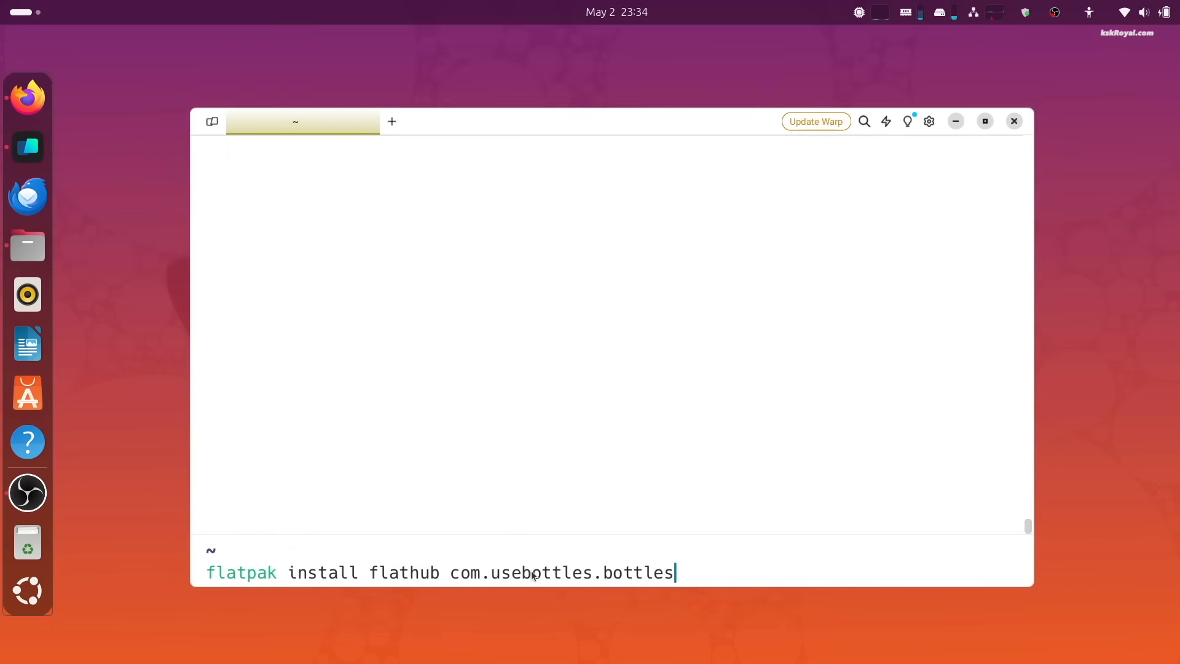
pyautogui.press('Return')
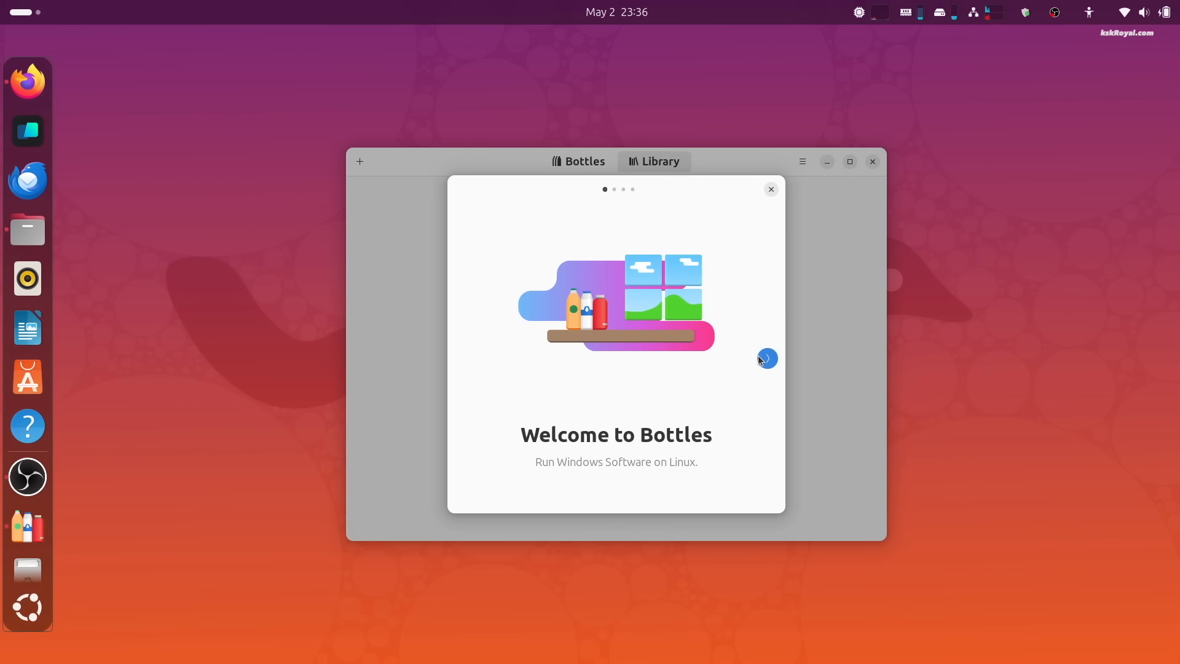
# Go through the Bottles welcome wizard, let it set up its components, and start using the application.
pyautogui.click(767, 359)
pyautogui.click(767, 359)
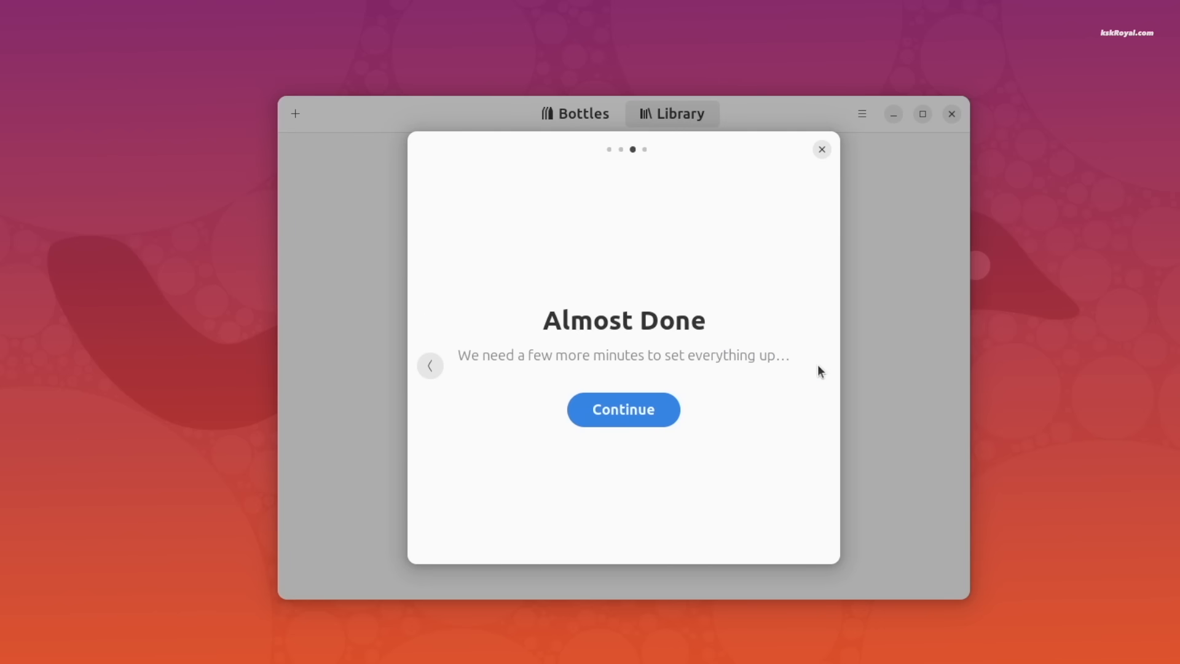
pyautogui.click(638, 419)
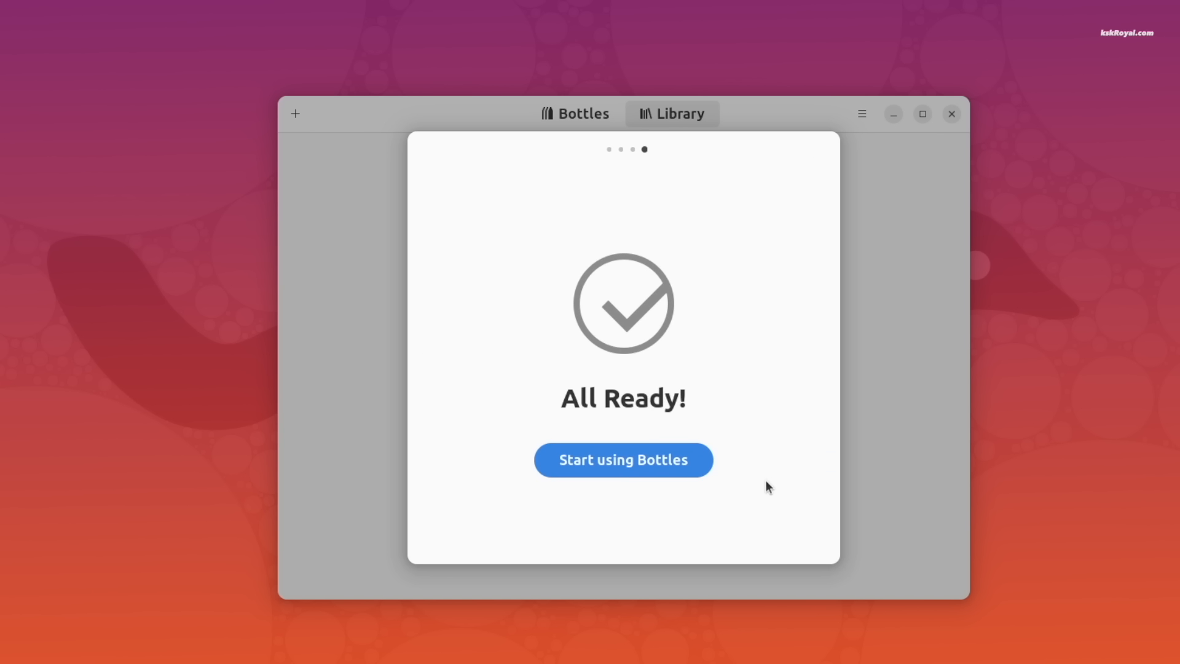
pyautogui.click(574, 458)
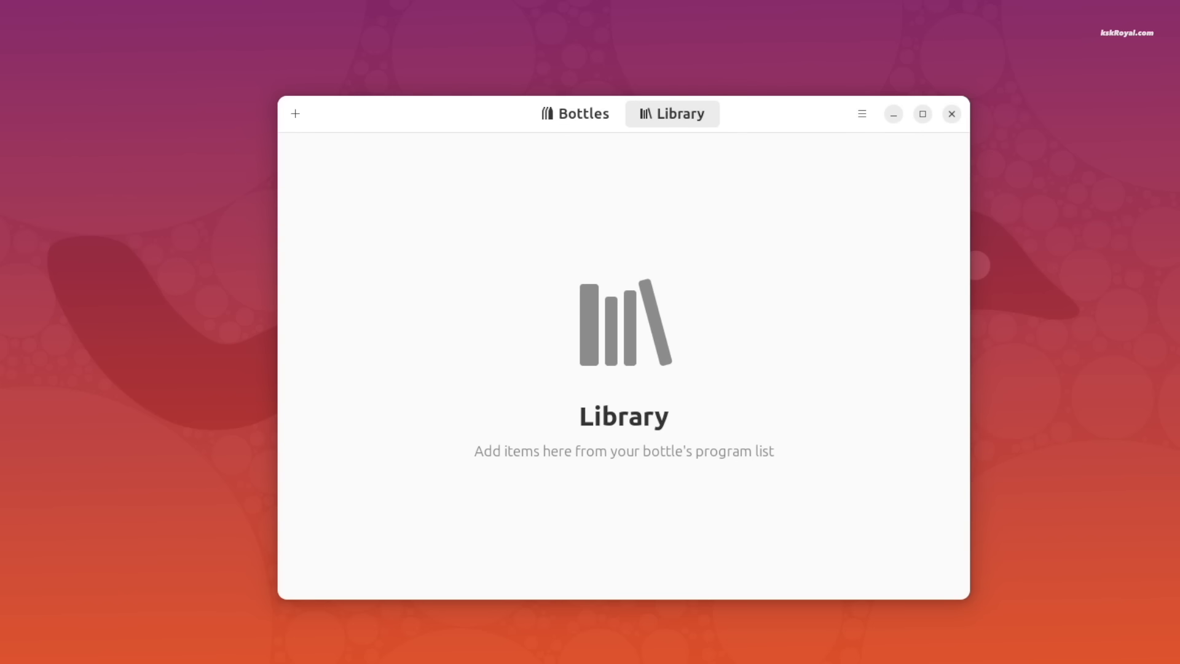
# Begin creating a new bottle and name it RunWindowsApps.
pyautogui.click(606, 471)
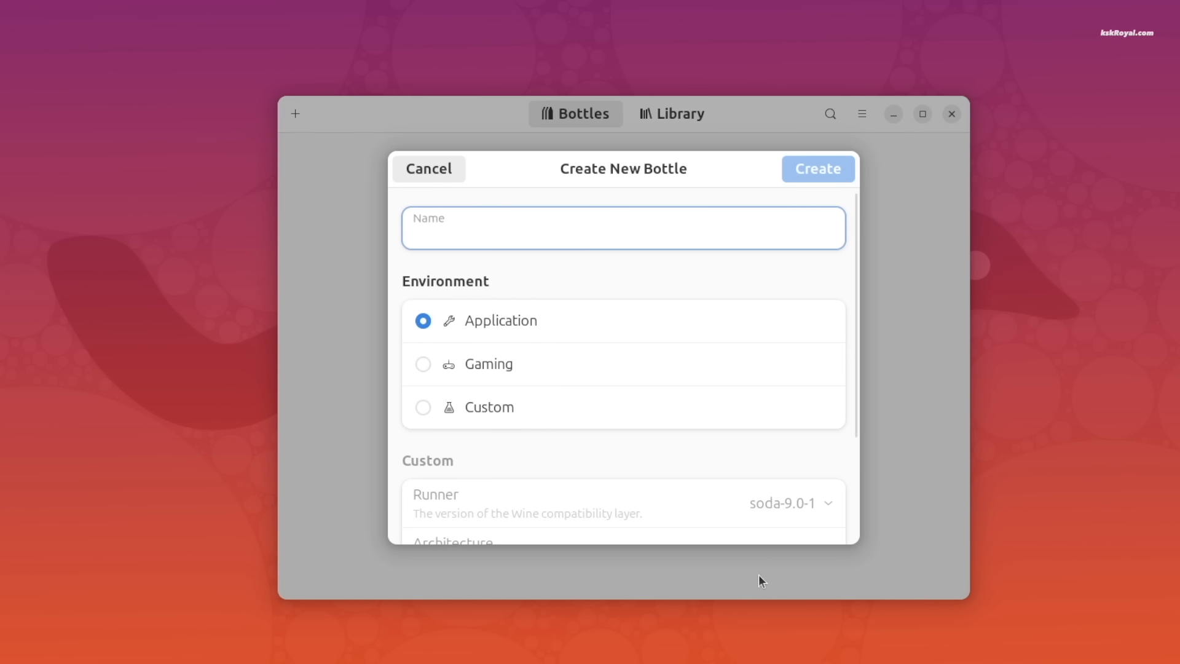
pyautogui.write('Windows')
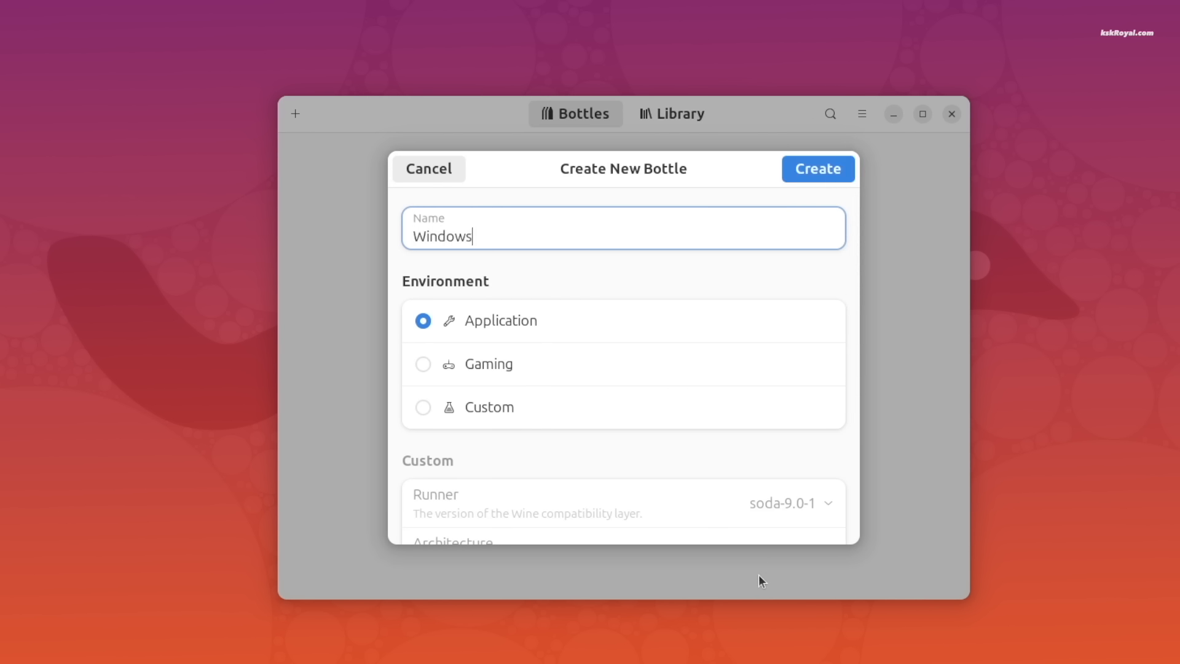
pyautogui.write('Run')
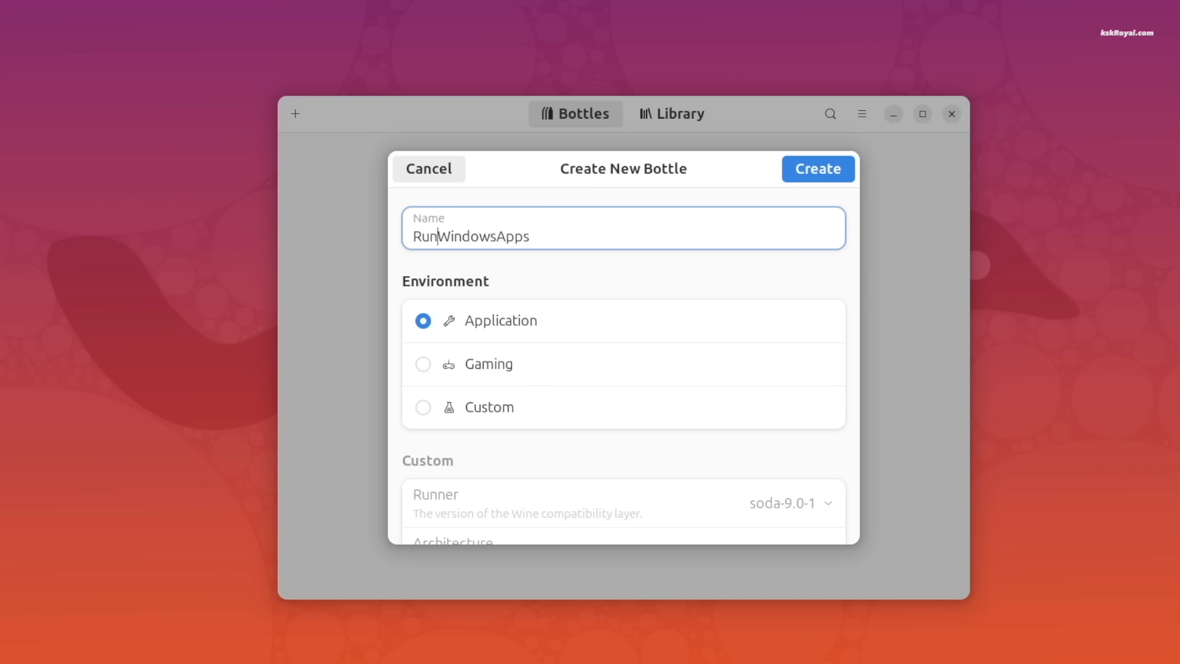
# Try the Gaming and Custom environments for the new bottle and view the available runner versions.
pyautogui.click(632, 364)
pyautogui.click(608, 424)
pyautogui.scroll(-5, 739, 482)
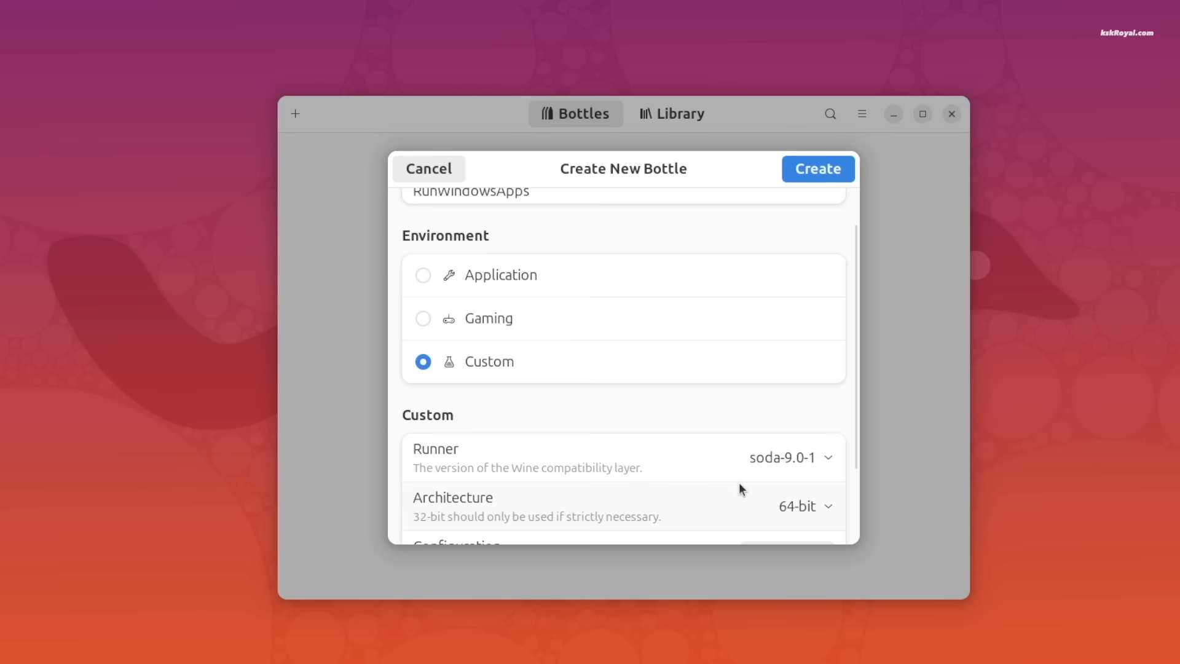
pyautogui.click(787, 363)
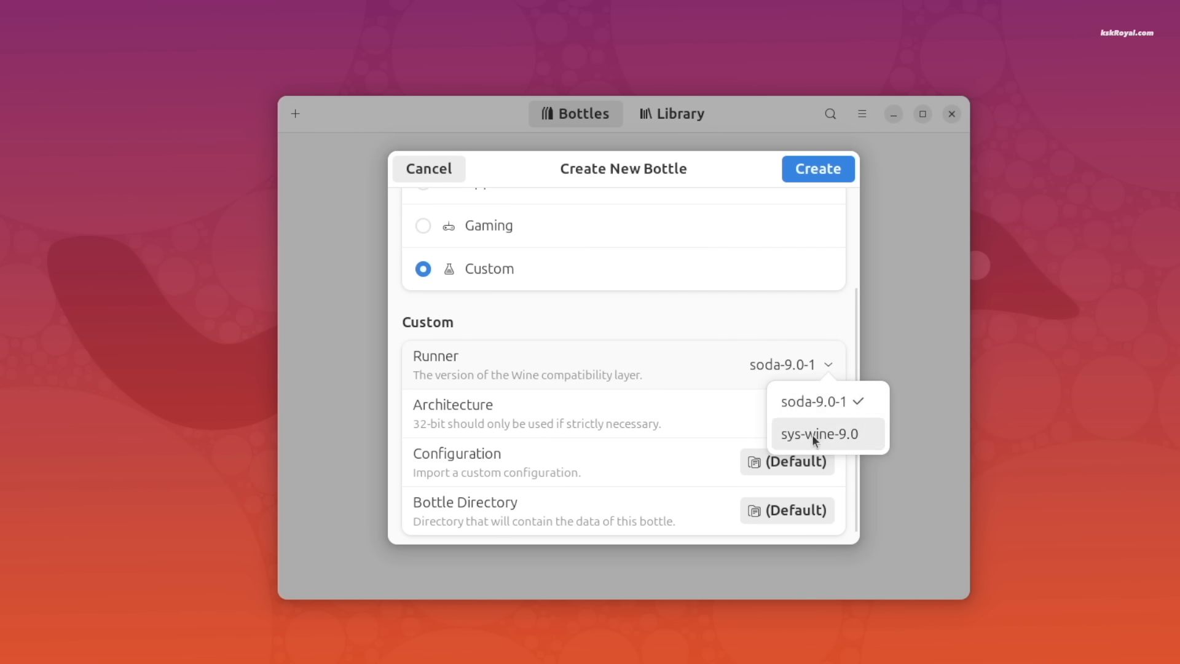
pyautogui.click(738, 342)
pyautogui.scroll(5, 674, 473)
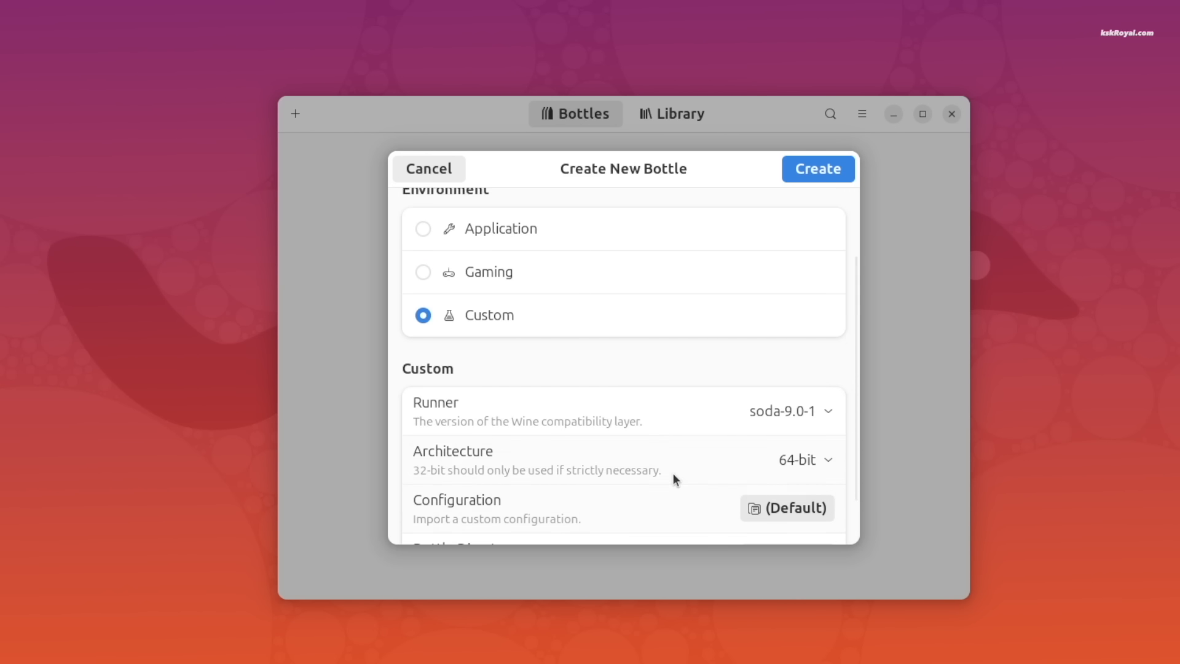
# Select the Application environment, create the bottle, and close the creation dialog.
pyautogui.click(504, 338)
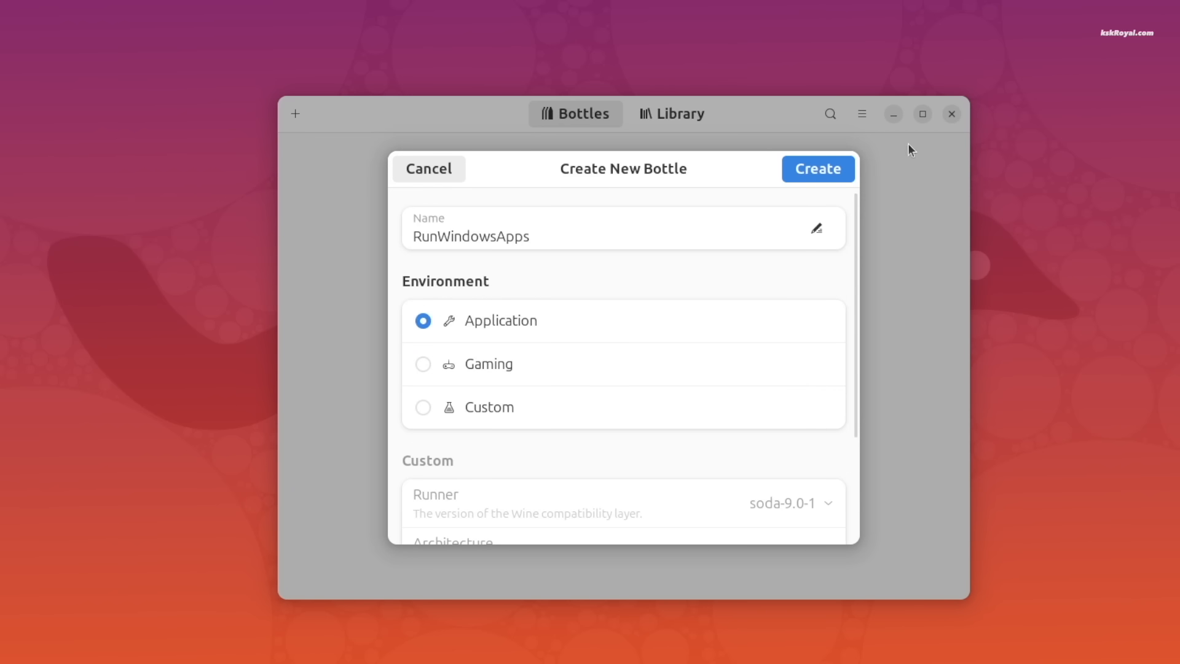
pyautogui.click(793, 170)
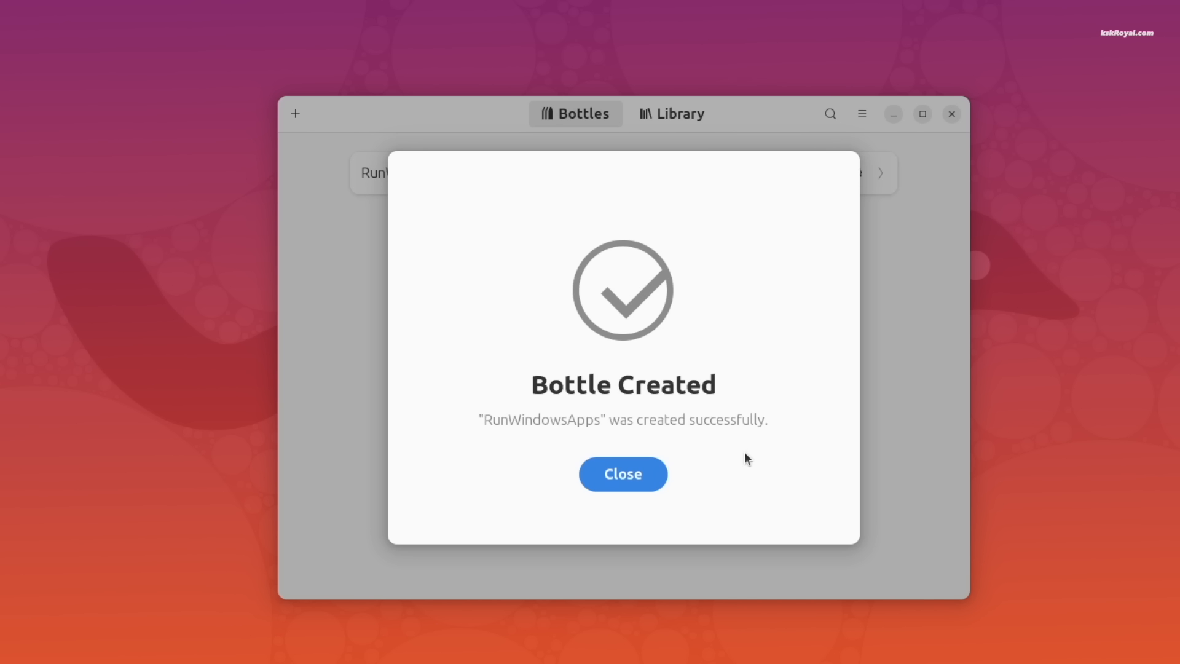
pyautogui.click(651, 482)
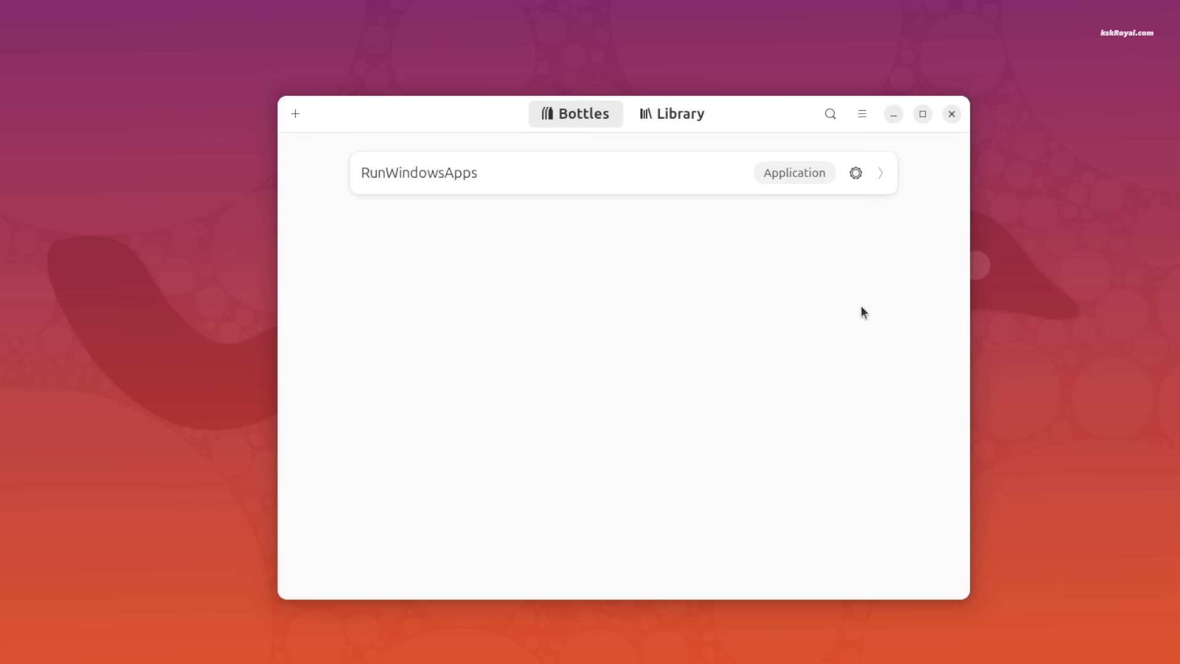
# Open the RunWindowsApps bottle and run the executable npp.8.6.4.Installer.x64.exe from the Downloads folder.
pyautogui.click(714, 173)
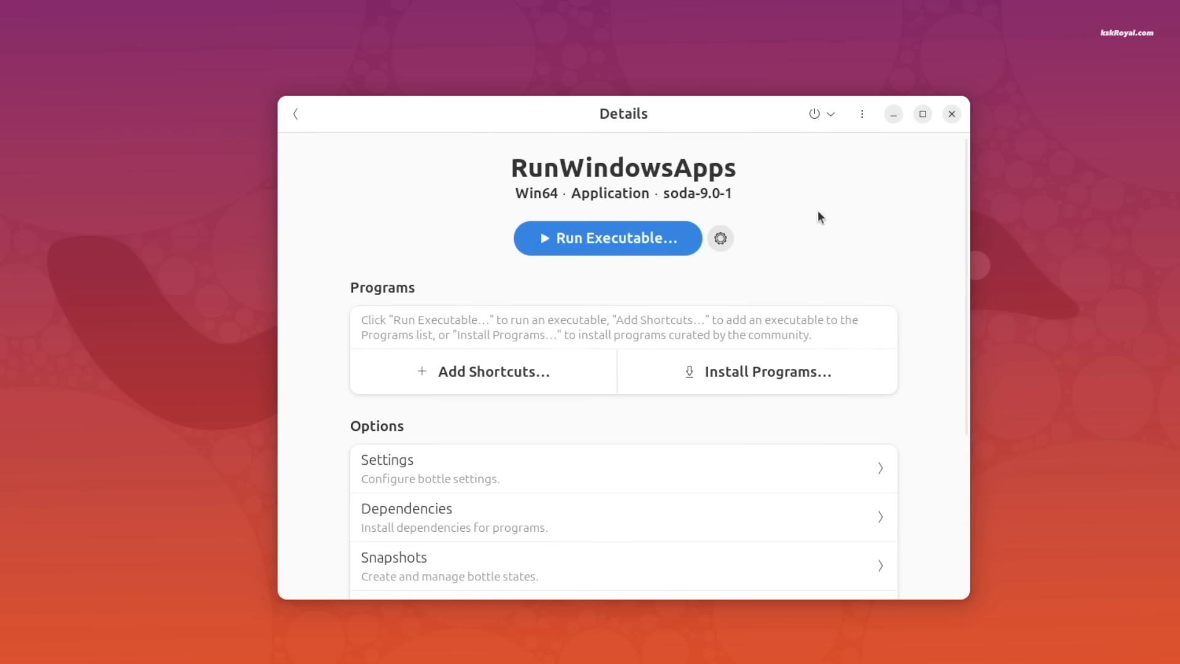
pyautogui.click(670, 251)
pyautogui.click(337, 377)
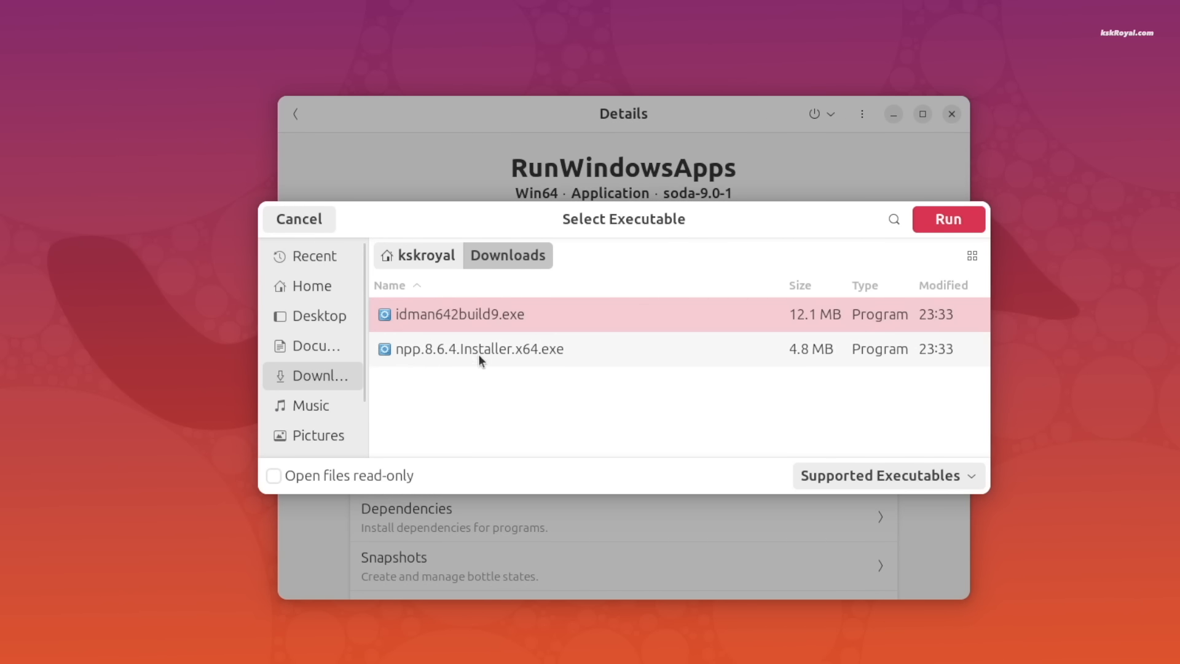
pyautogui.click(517, 349)
pyautogui.click(951, 221)
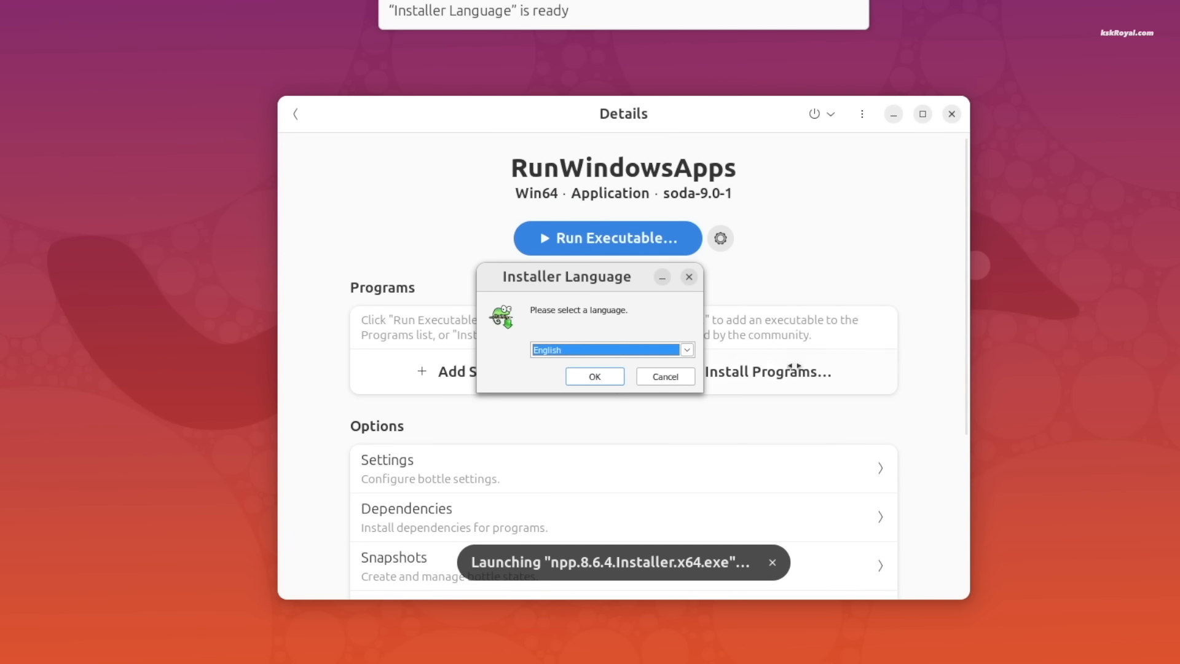
# Install Notepad++ v8.6.4 in English with the default options, accepting the license, and finish setup with Run Notepad++ enabled.
pyautogui.click(894, 114)
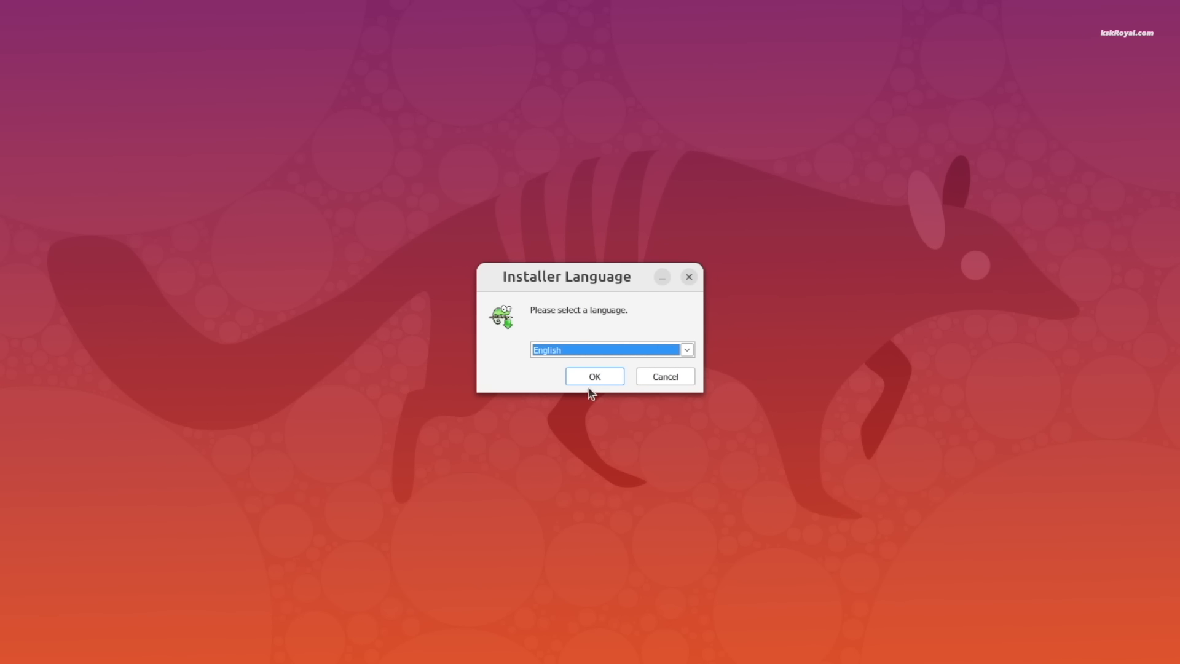
pyautogui.click(591, 378)
pyautogui.click(678, 466)
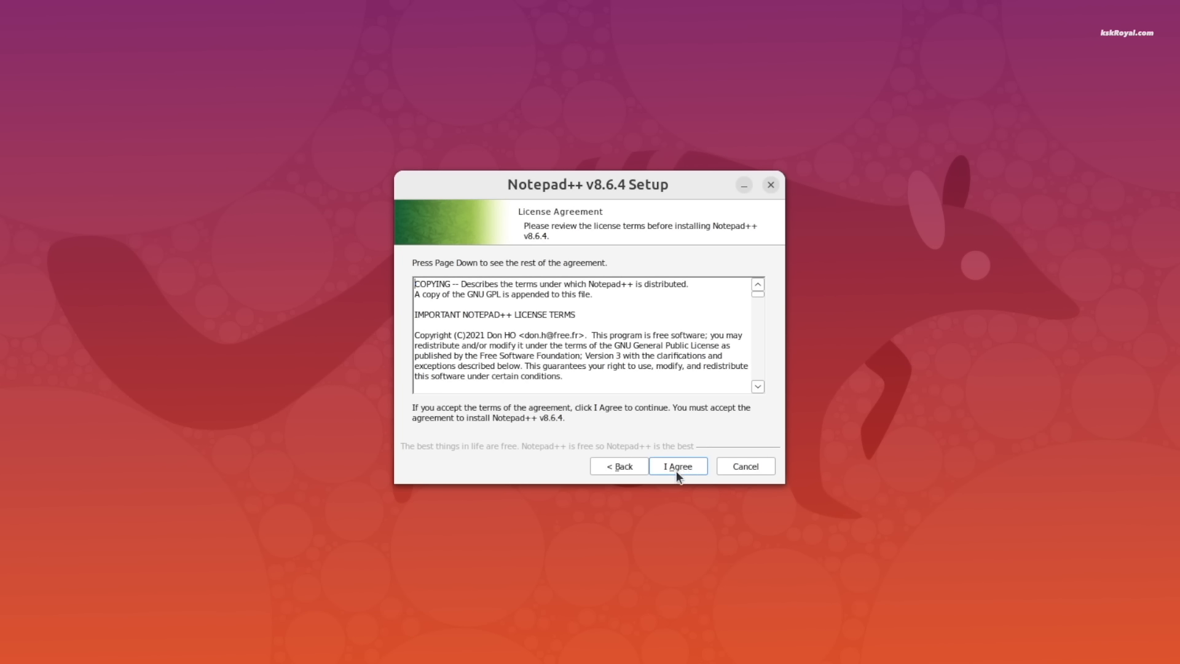
pyautogui.click(675, 470)
pyautogui.click(674, 468)
pyautogui.click(675, 466)
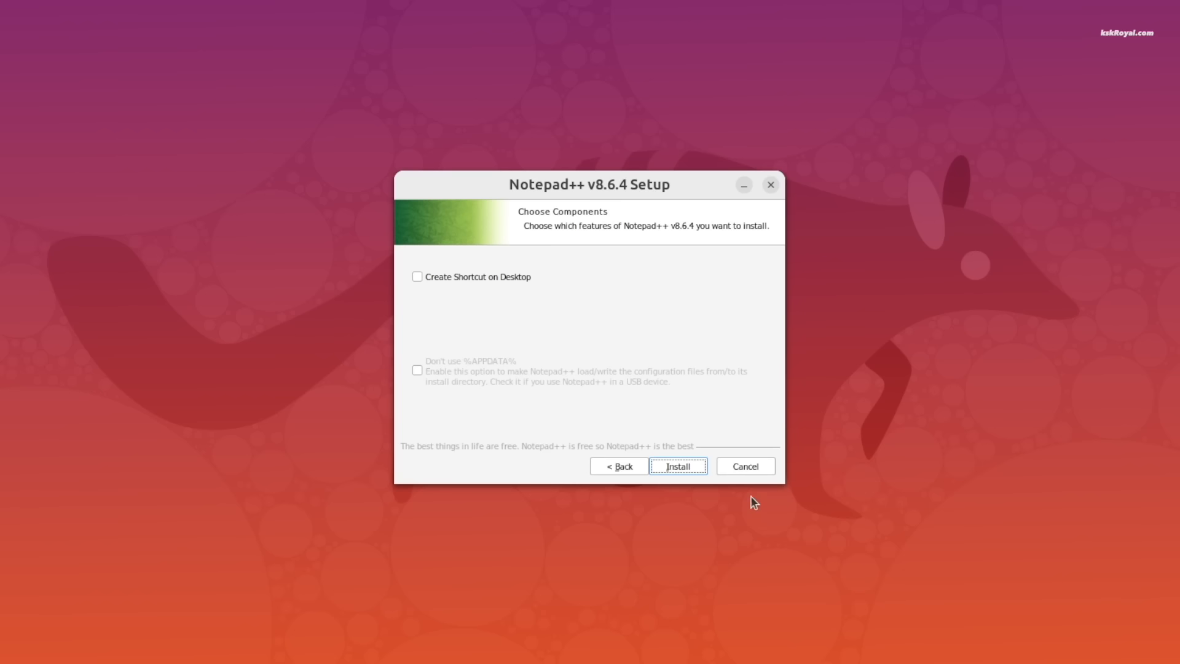
pyautogui.click(698, 467)
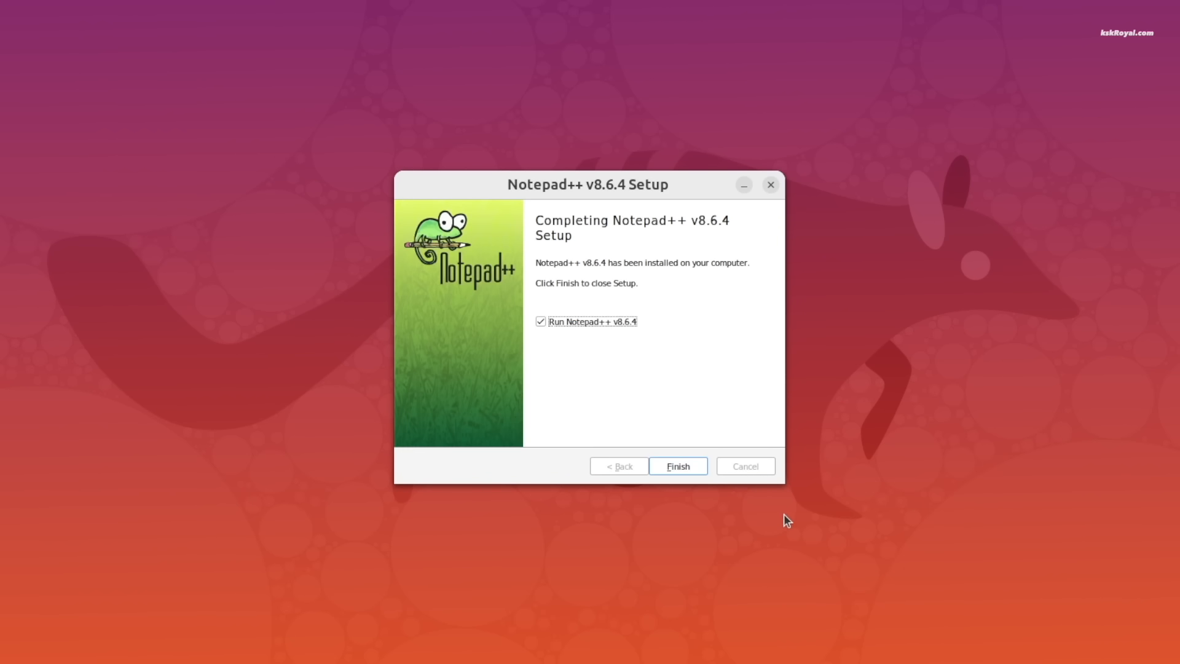
pyautogui.click(695, 465)
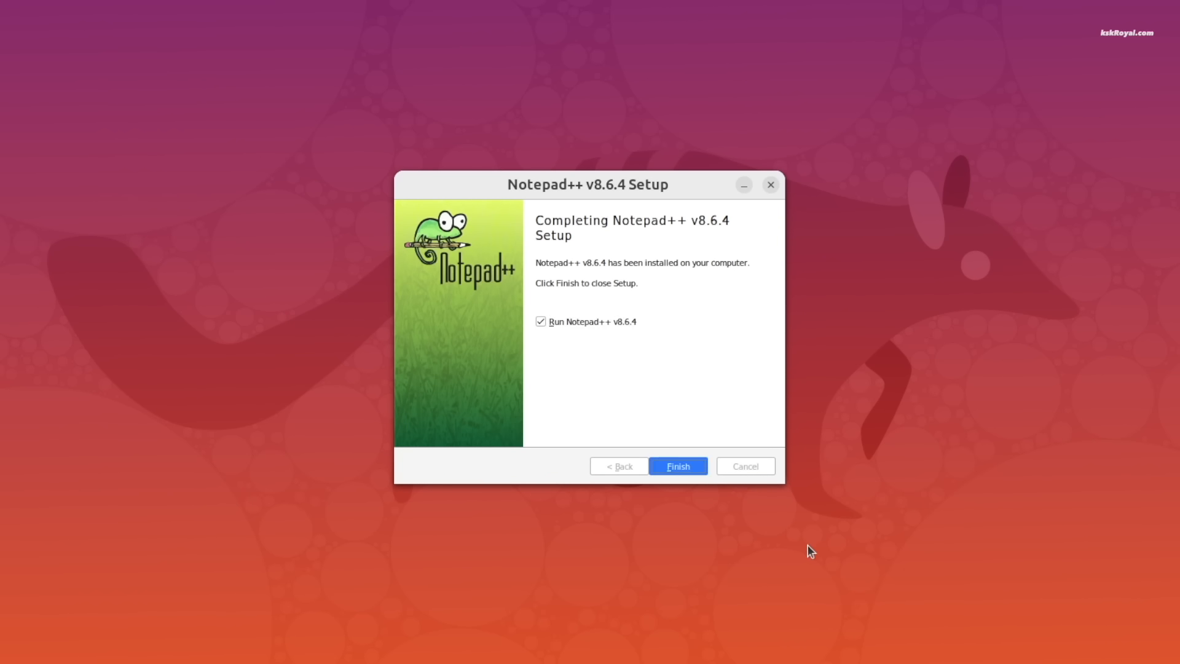
# Replace the change.log text with "THis is NotePad++ A windows exclusive application running" and a second line "on ubuntu linux......", save it, and close Notepad++.
pyautogui.hotkey('ctrl', 'a')
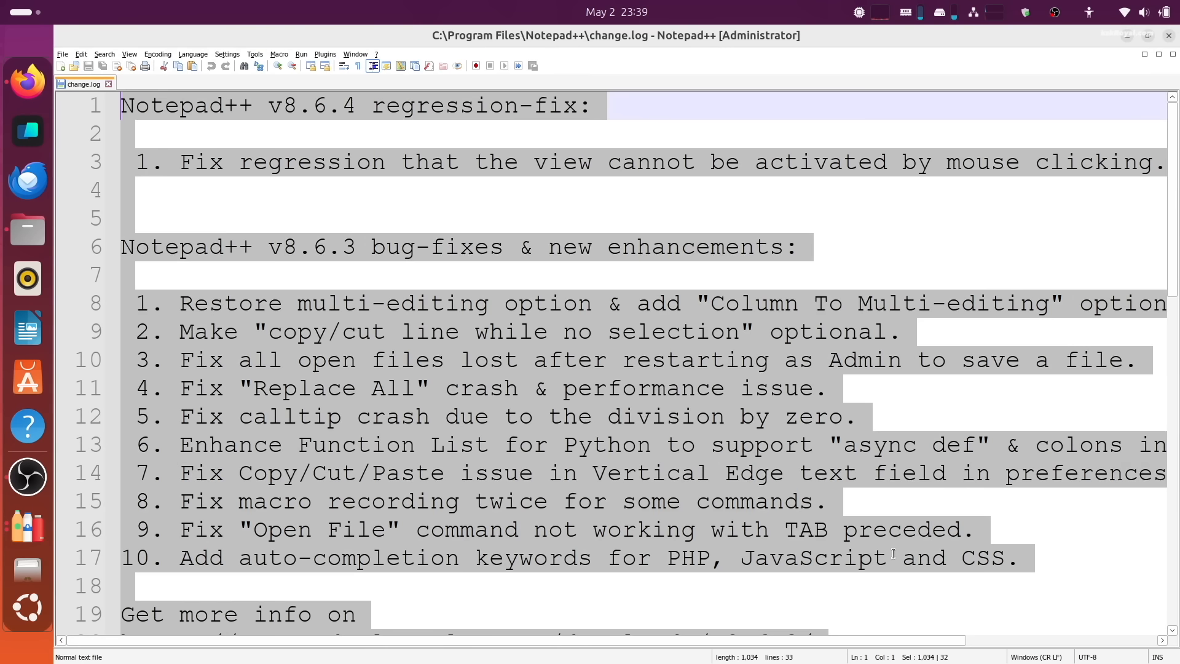
pyautogui.press('Delete')
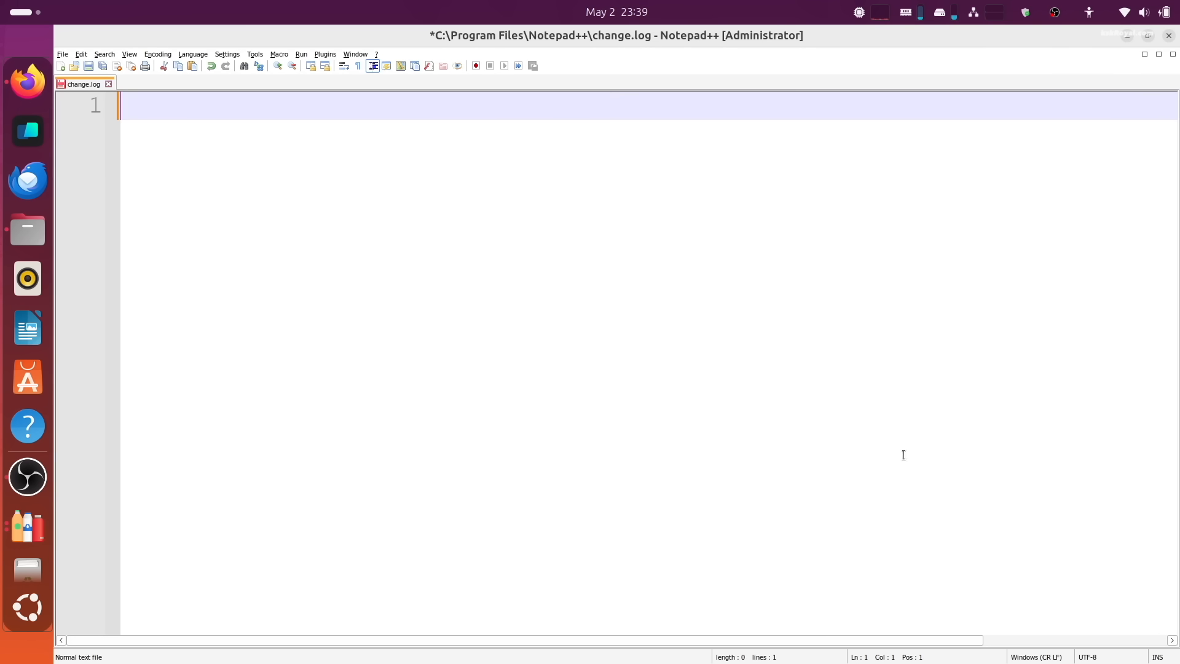
pyautogui.write('THis is NotePadD+++')
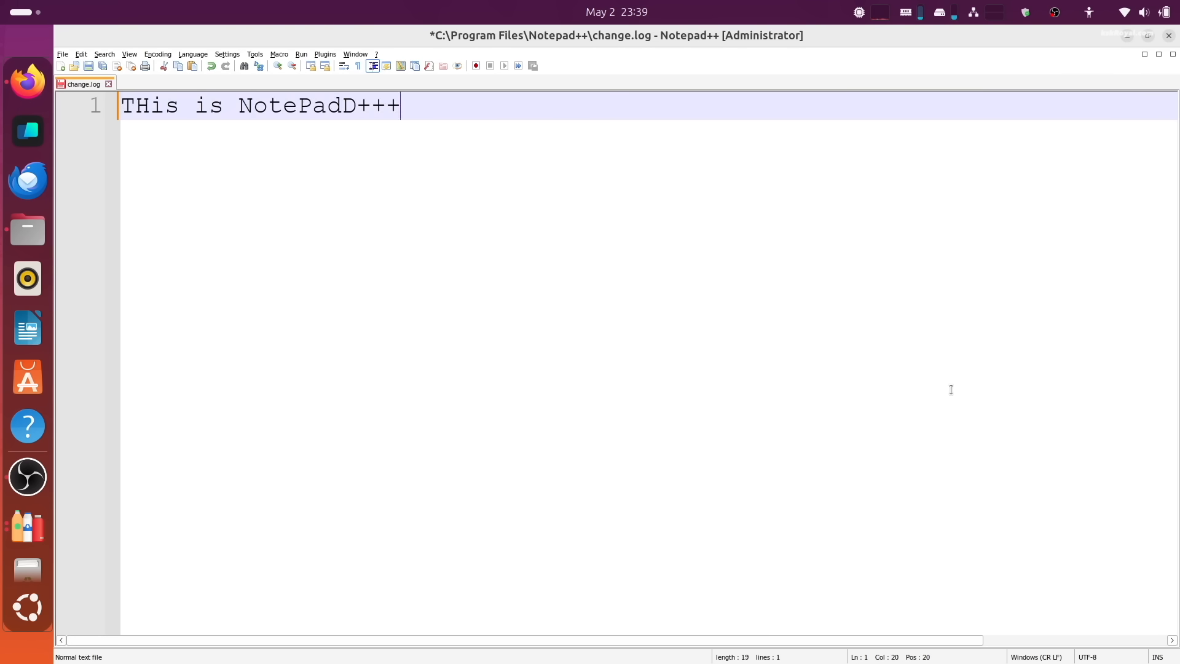
pyautogui.press('BackSpace')
pyautogui.press('BackSpace')
pyautogui.write('++ A windows exclusive application running')
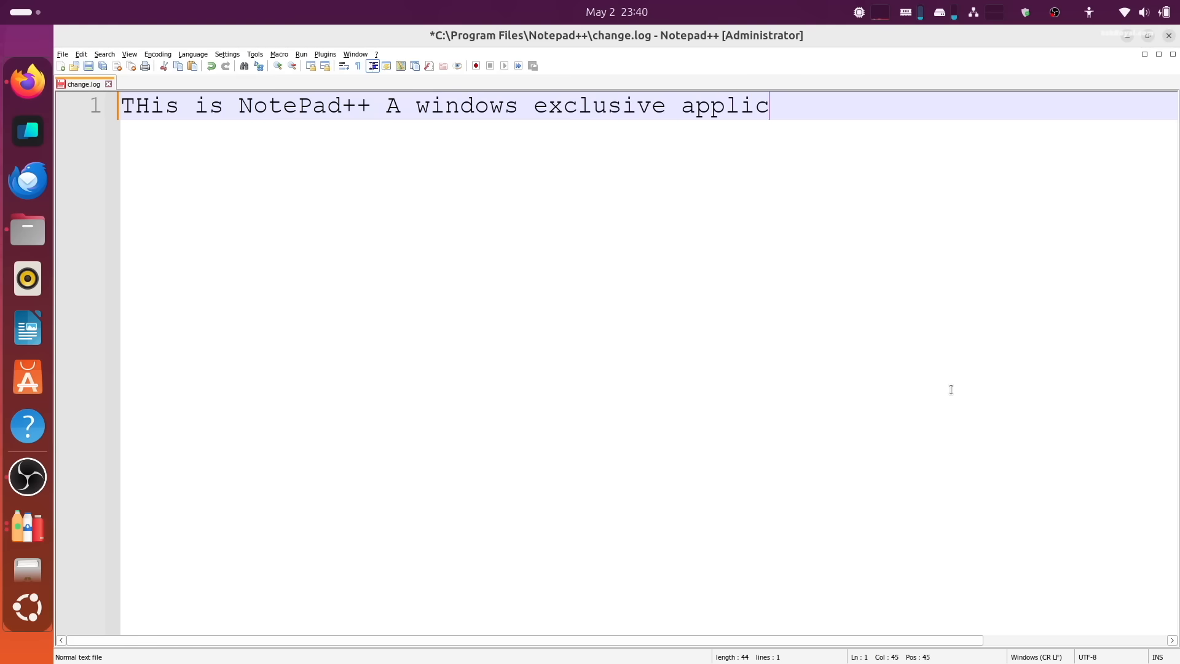
pyautogui.press('Return')
pyautogui.write('on ubuntu linux......')
pyautogui.hotkey('ctrl', 's')
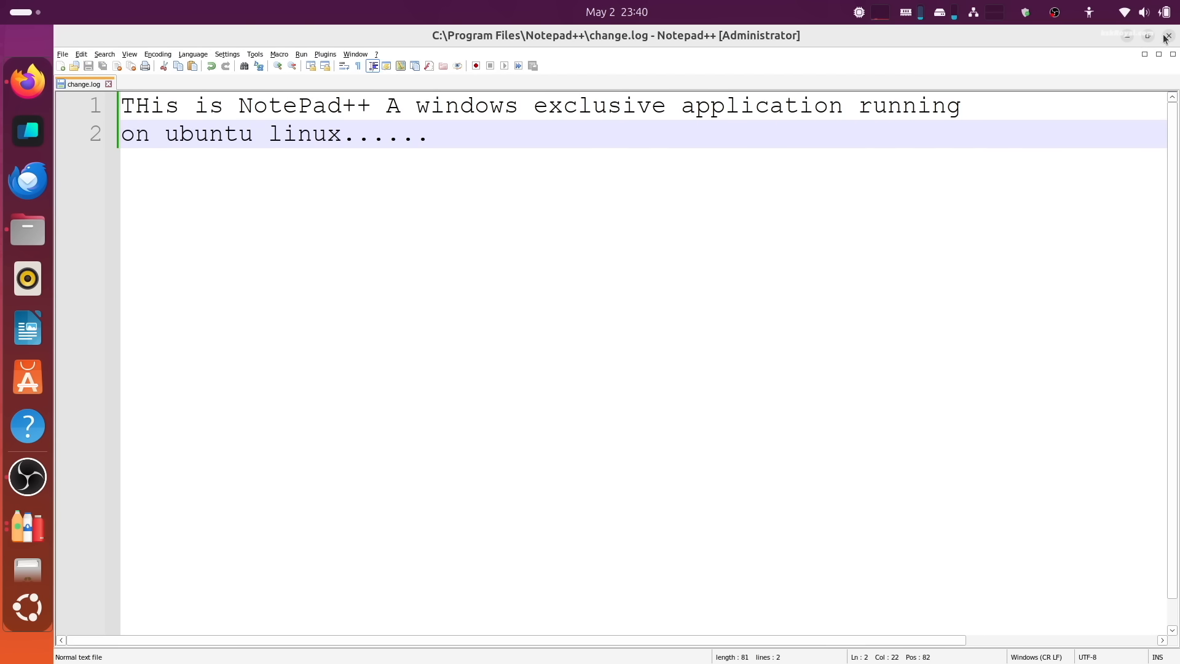
pyautogui.click(1169, 36)
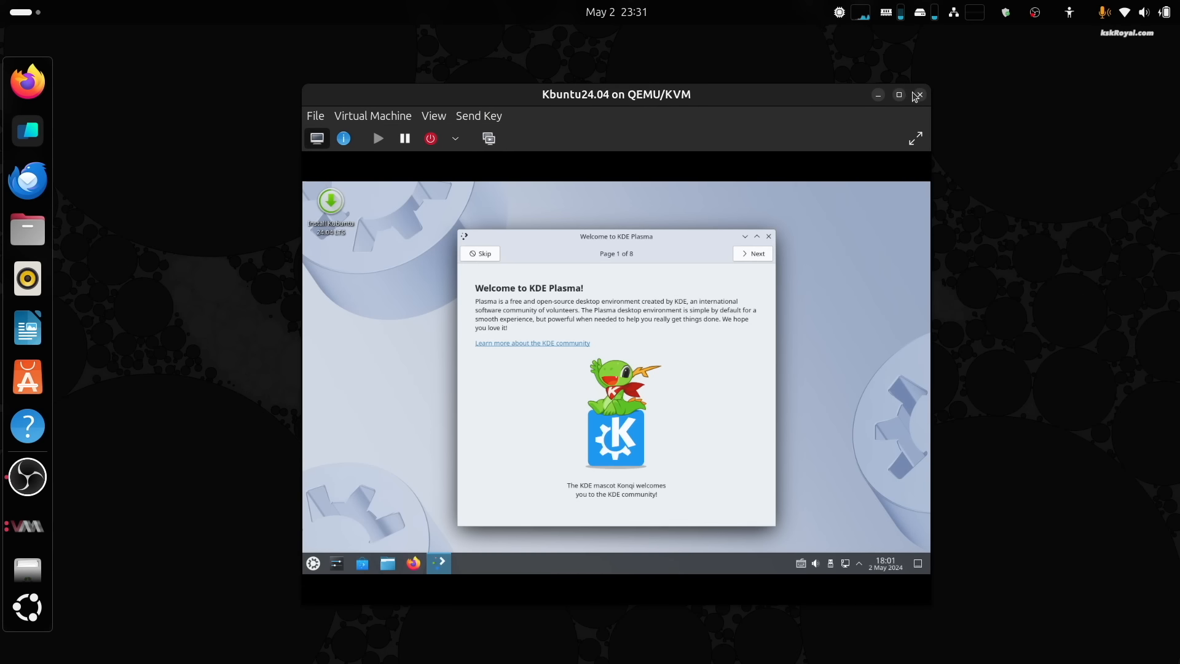
# In the maximized Kubuntu 24.04 virtual machine, close the KDE Plasma welcome window and view the Dolphin home folder and System Settings.
pyautogui.click(900, 95)
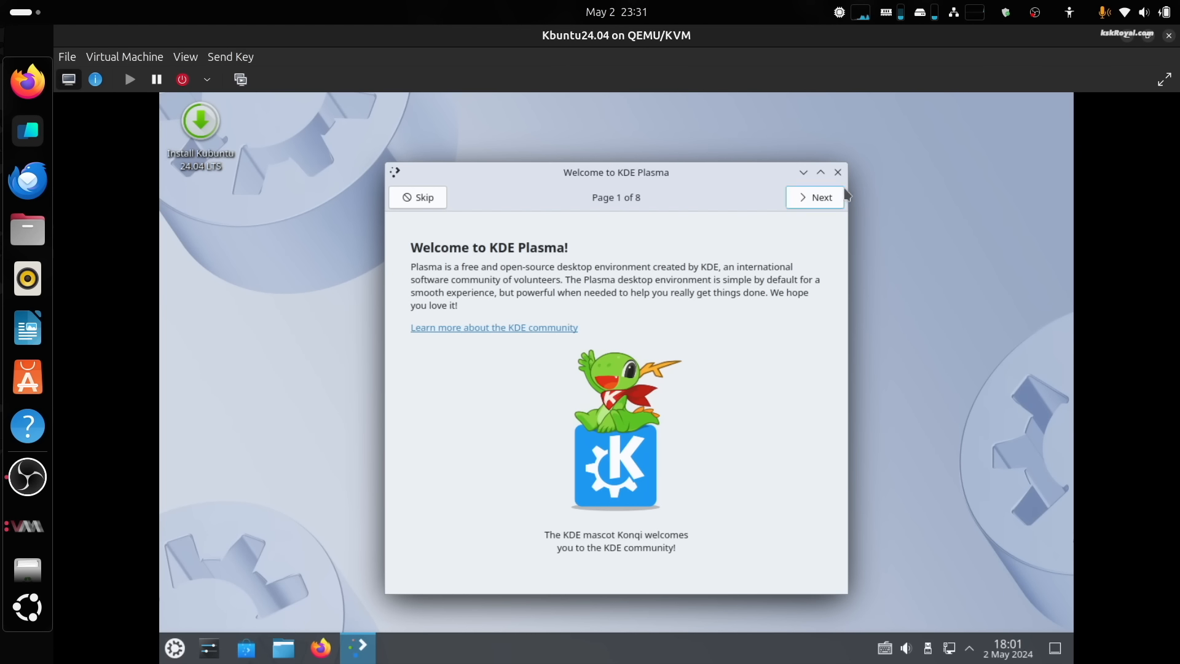
pyautogui.click(837, 173)
pyautogui.click(283, 648)
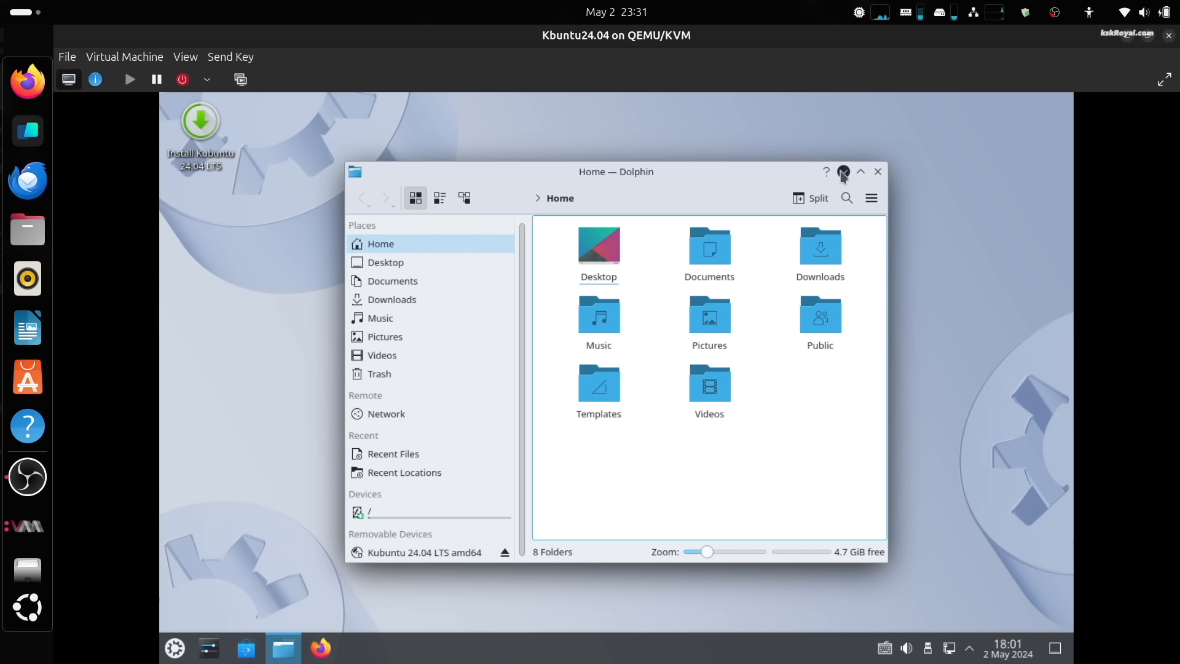
pyautogui.click(843, 173)
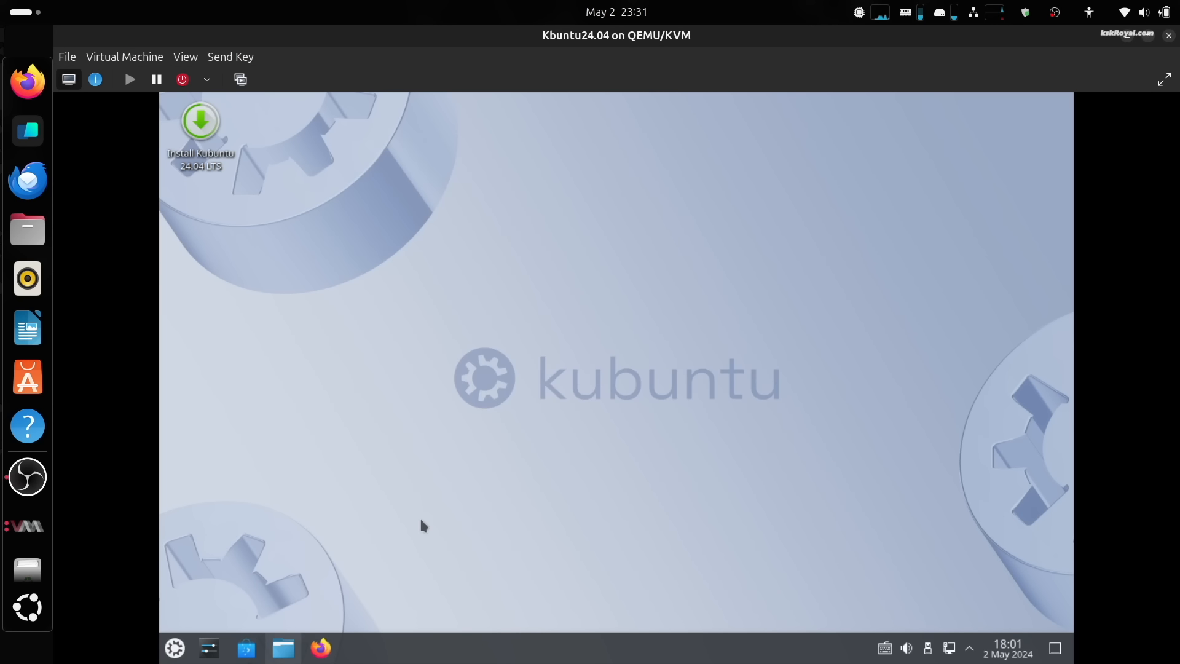
pyautogui.click(209, 649)
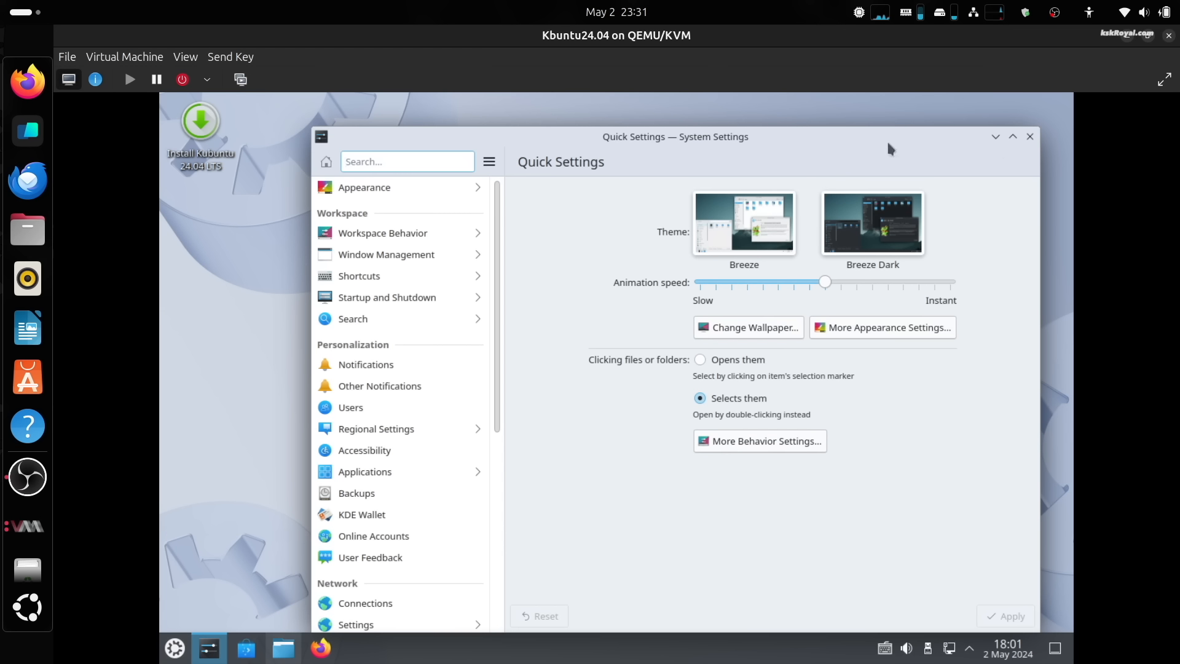
pyautogui.moveTo(832, 142); pyautogui.dragTo(811, 121)
pyautogui.click(357, 568)
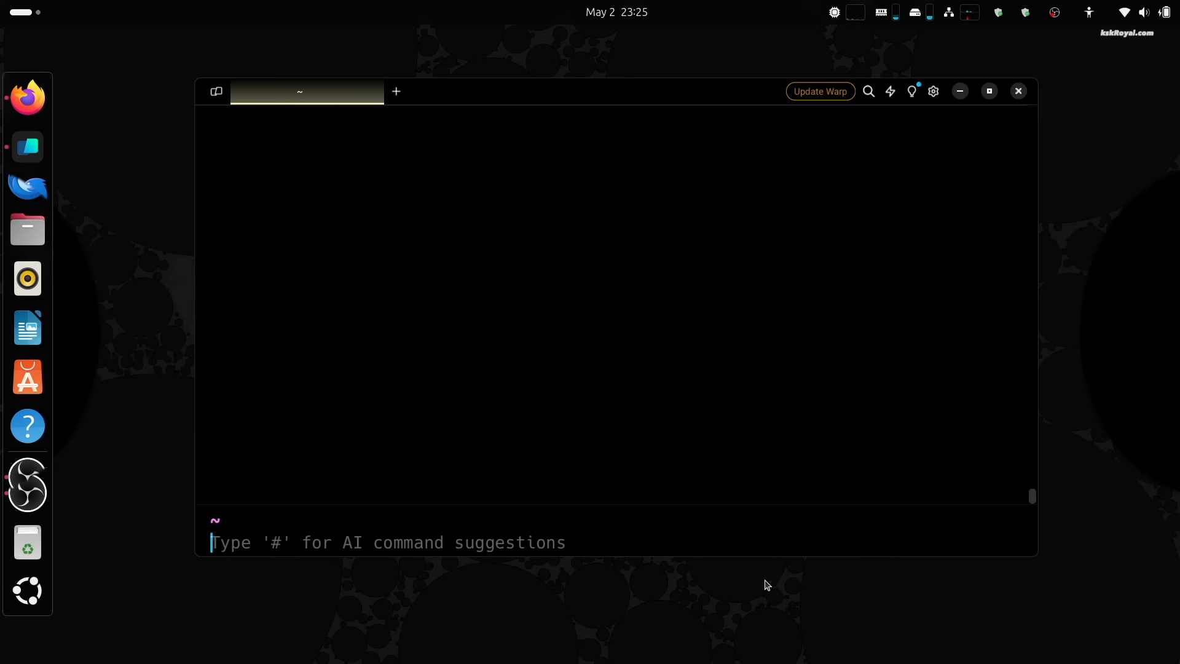
# Install qemu-kvm, qemu-utils, libvirt-daemon-system, libvirt-clients, bridge-utils, virt-manager and ovmf with sudo nala in the terminal, confirming the installation.
pyautogui.write('sudo nala install qemu-kvm qemu-utils libvirt-daemon-system libvirt-clients bridge-utils virt-manager ovmf')
pyautogui.press('Return')
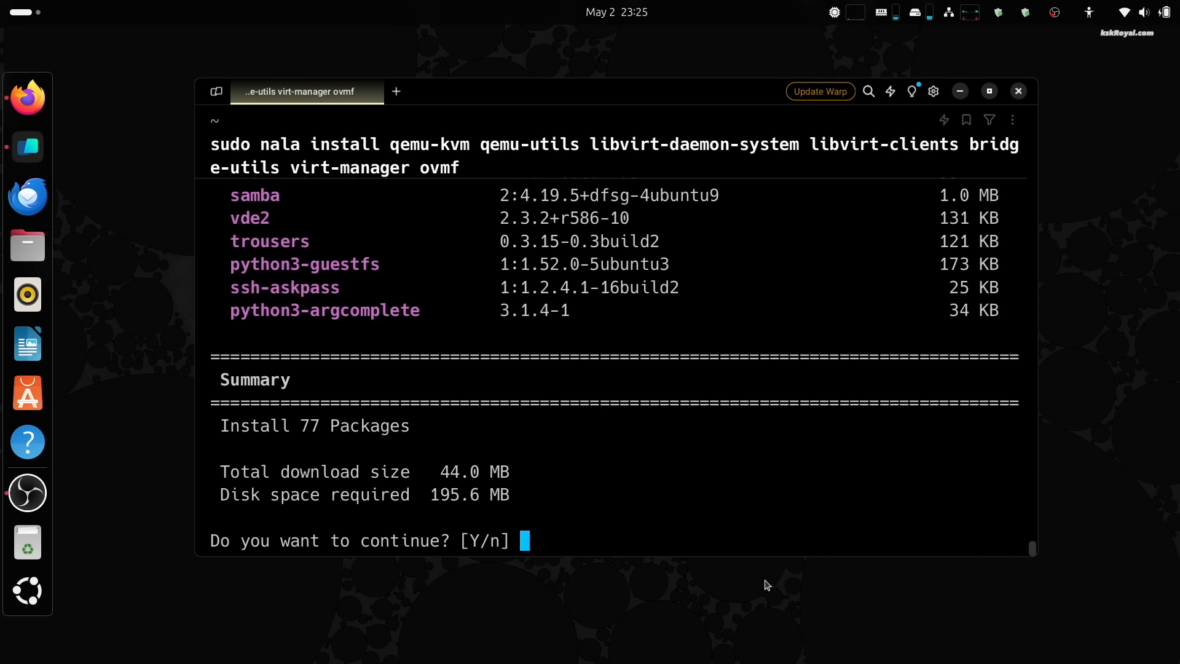
pyautogui.write('y')
pyautogui.press('Return')
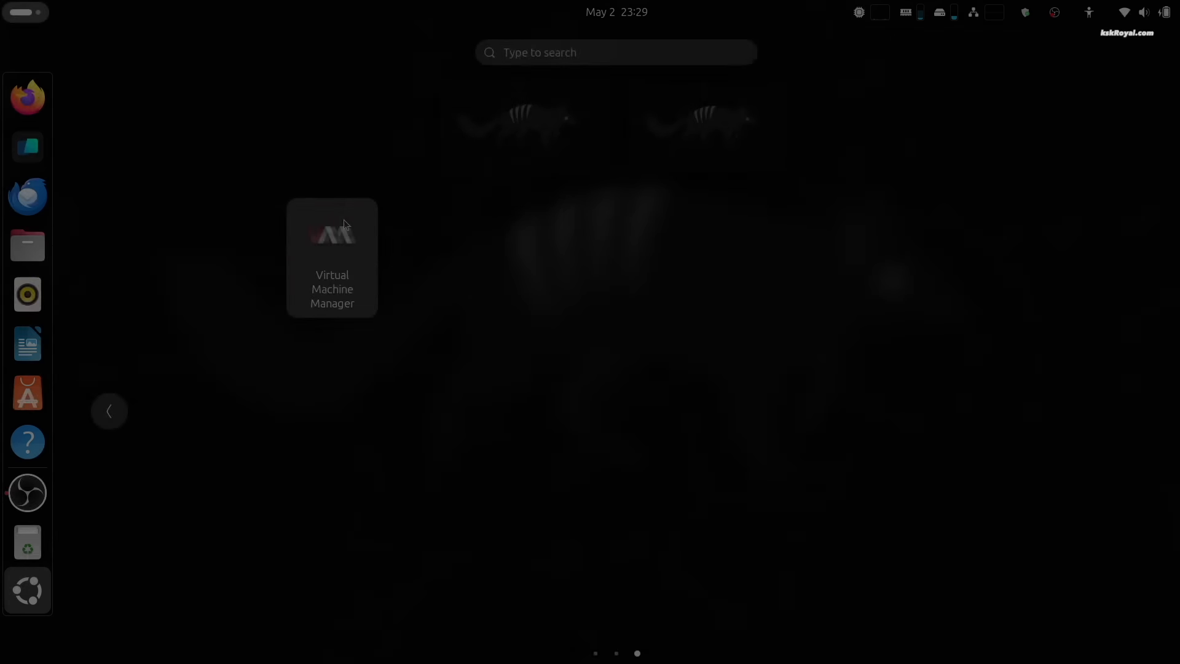
# Launch Virtual Machine Manager and start a new virtual machine using local install media (ISO image or CDROM).
pyautogui.click(332, 252)
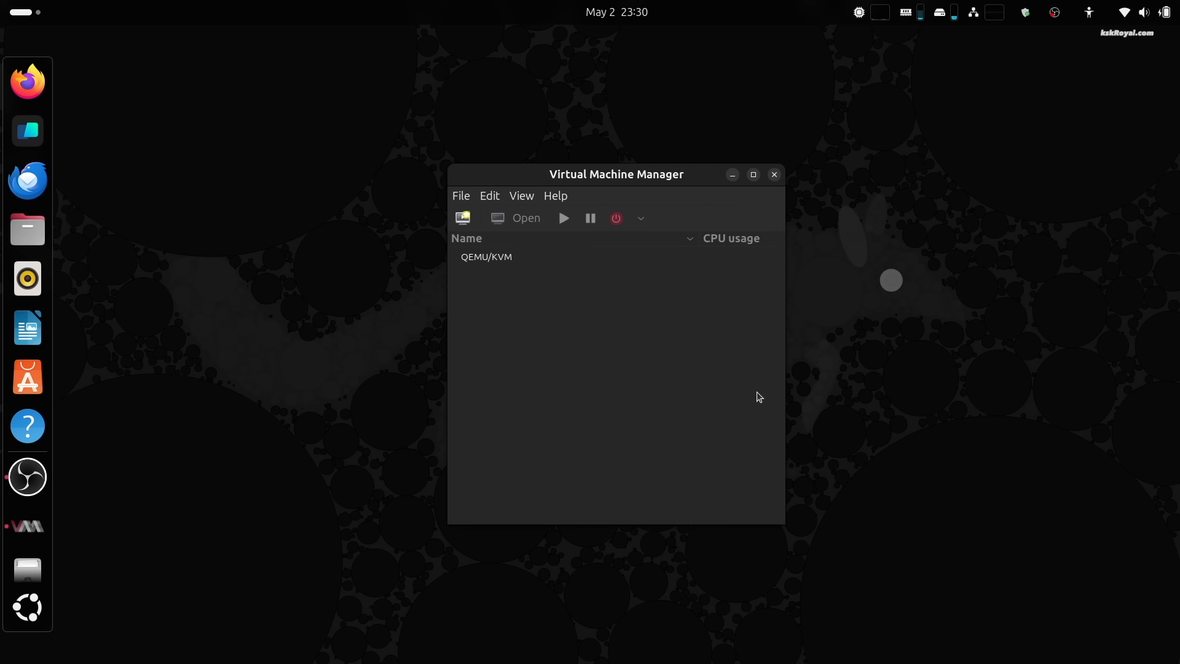
pyautogui.click(461, 196)
pyautogui.click(492, 232)
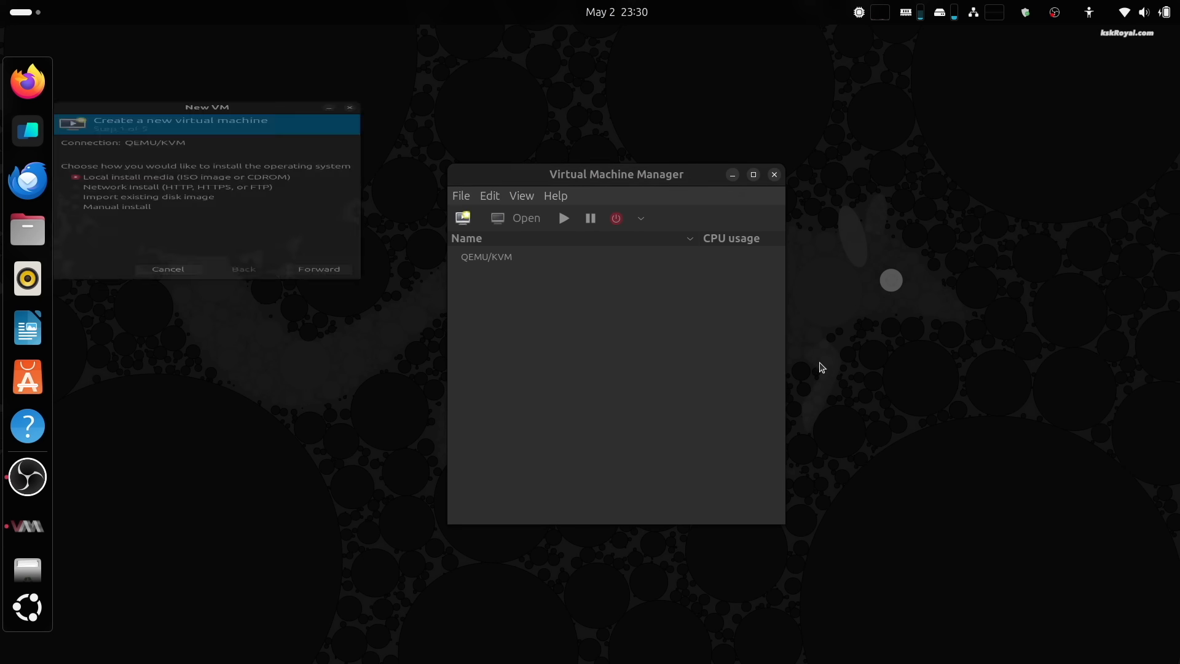
pyautogui.moveTo(278, 53); pyautogui.dragTo(671, 180)
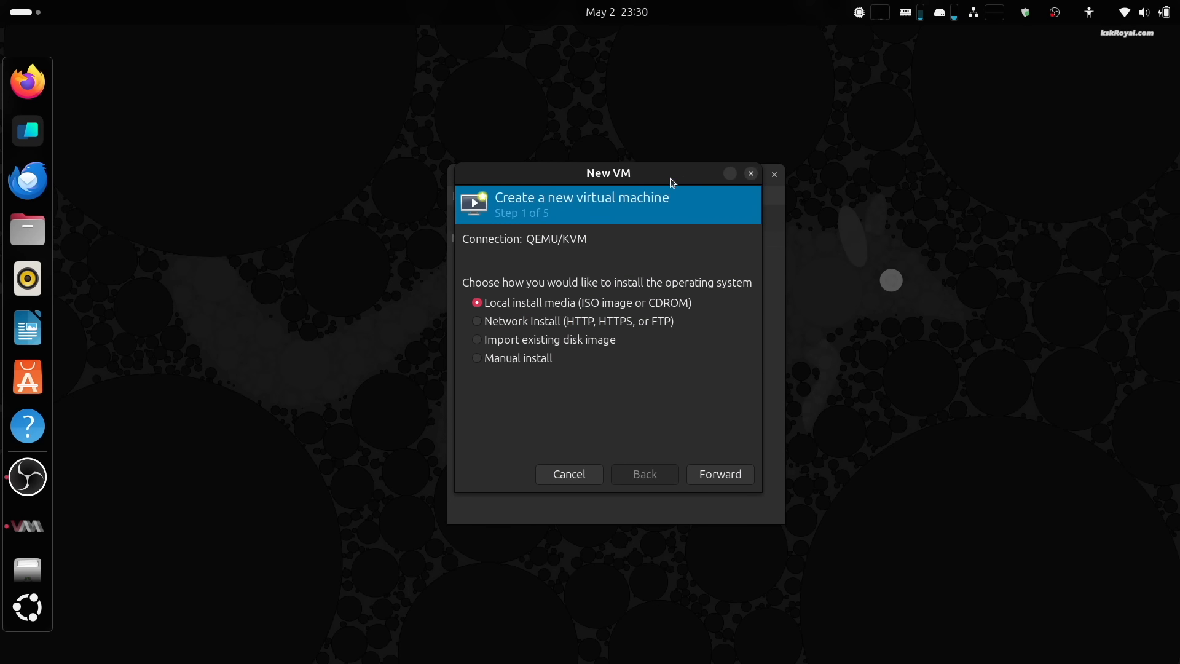
pyautogui.click(708, 480)
# Choose kubuntu-24.04-desktop-amd64.iso from the local Downloads folder as the install media and continue with automatic system detection.
pyautogui.click(770, 260)
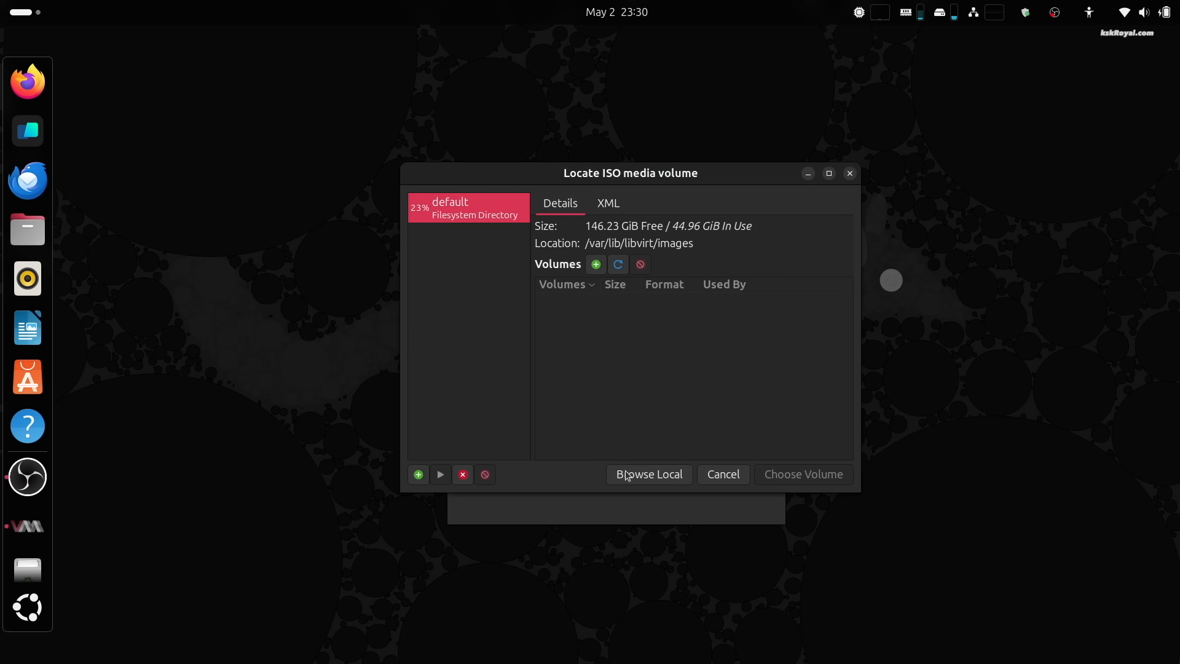
pyautogui.click(642, 461)
pyautogui.click(421, 183)
pyautogui.doubleClick(421, 185)
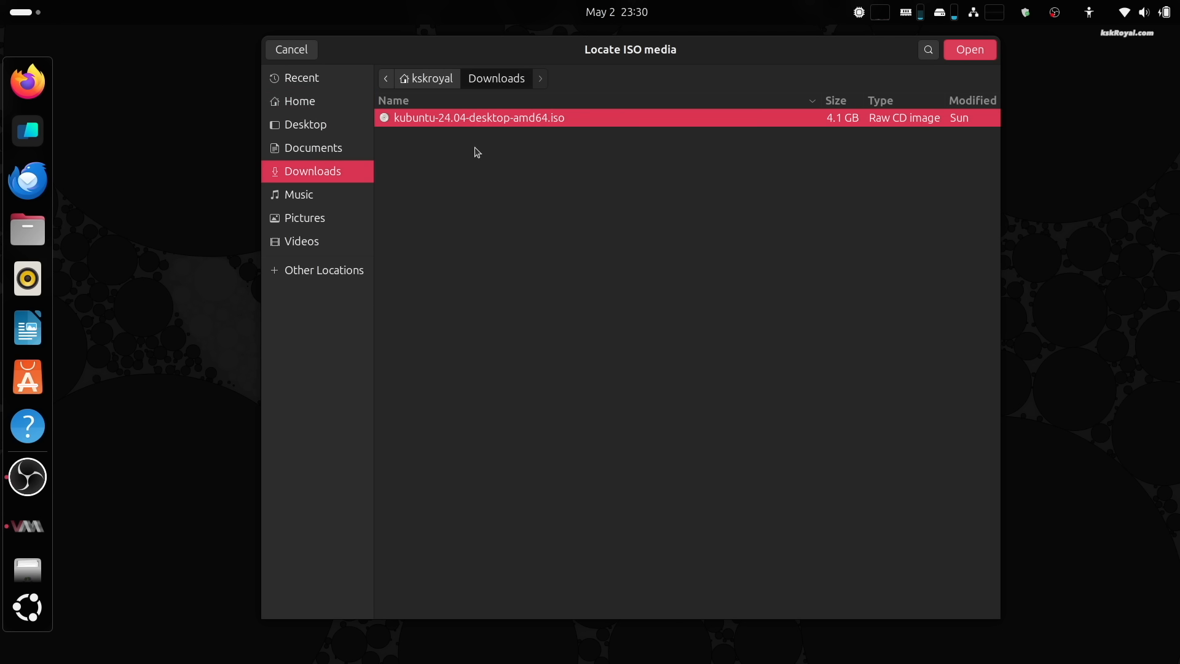
pyautogui.click(971, 52)
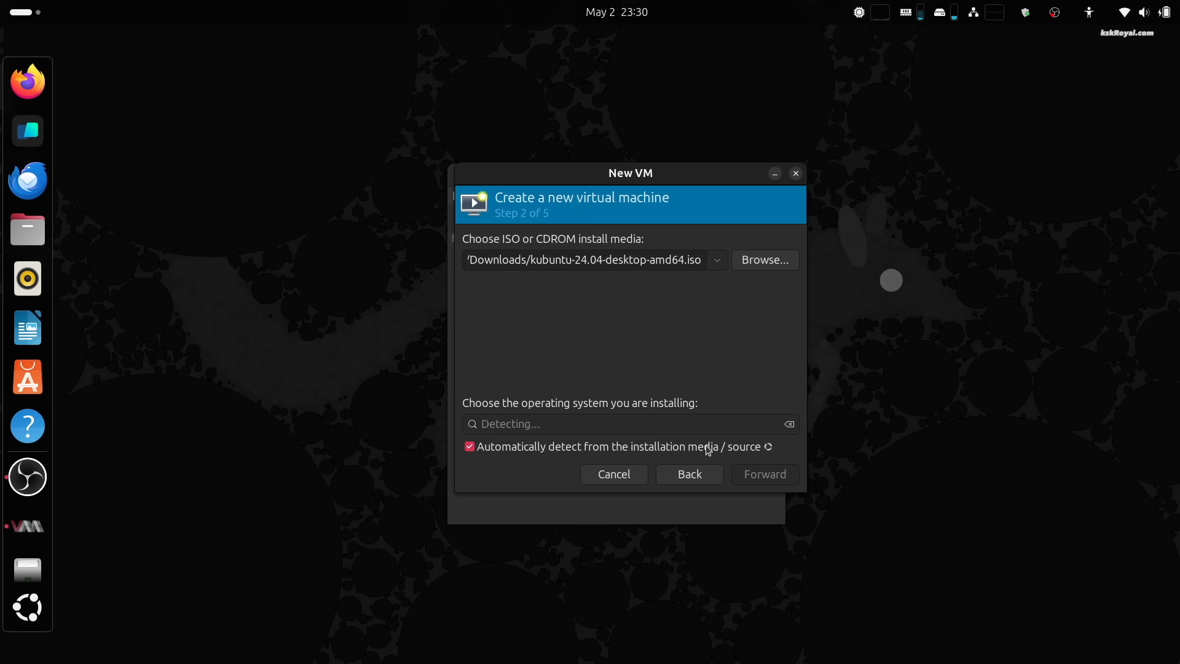
pyautogui.click(792, 477)
pyautogui.click(730, 398)
# Allocate 10000 MiB of memory and 4 CPUs to the new virtual machine.
pyautogui.hotkey('ctrl', 'a')
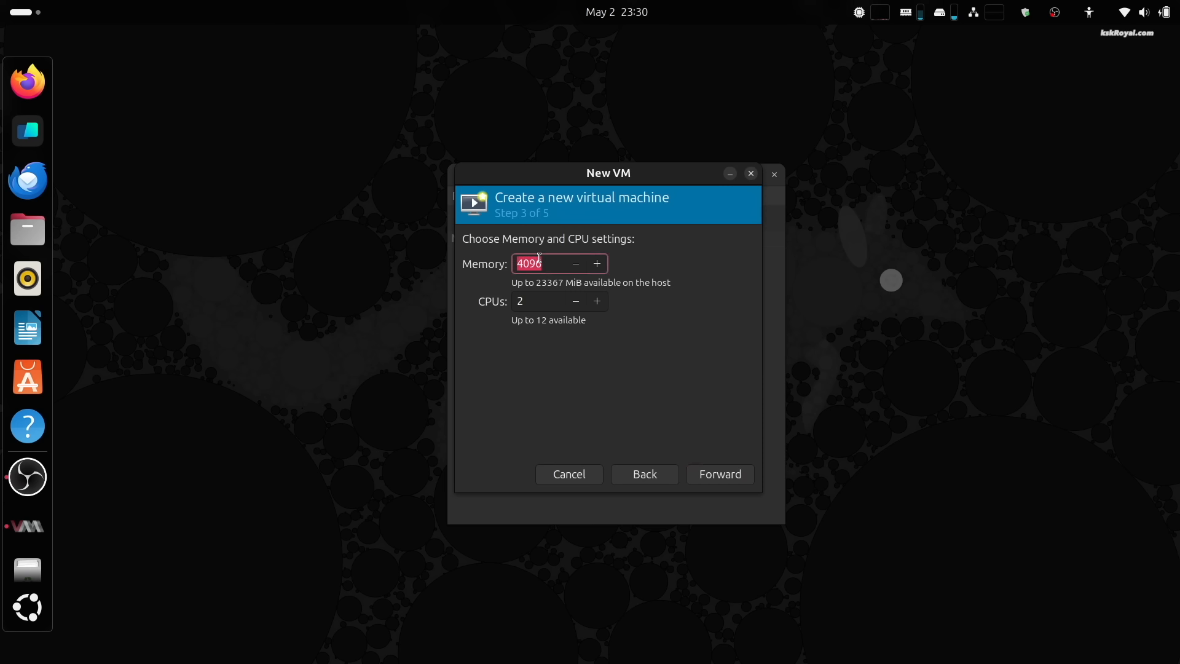
pyautogui.write('10000')
pyautogui.click(597, 302)
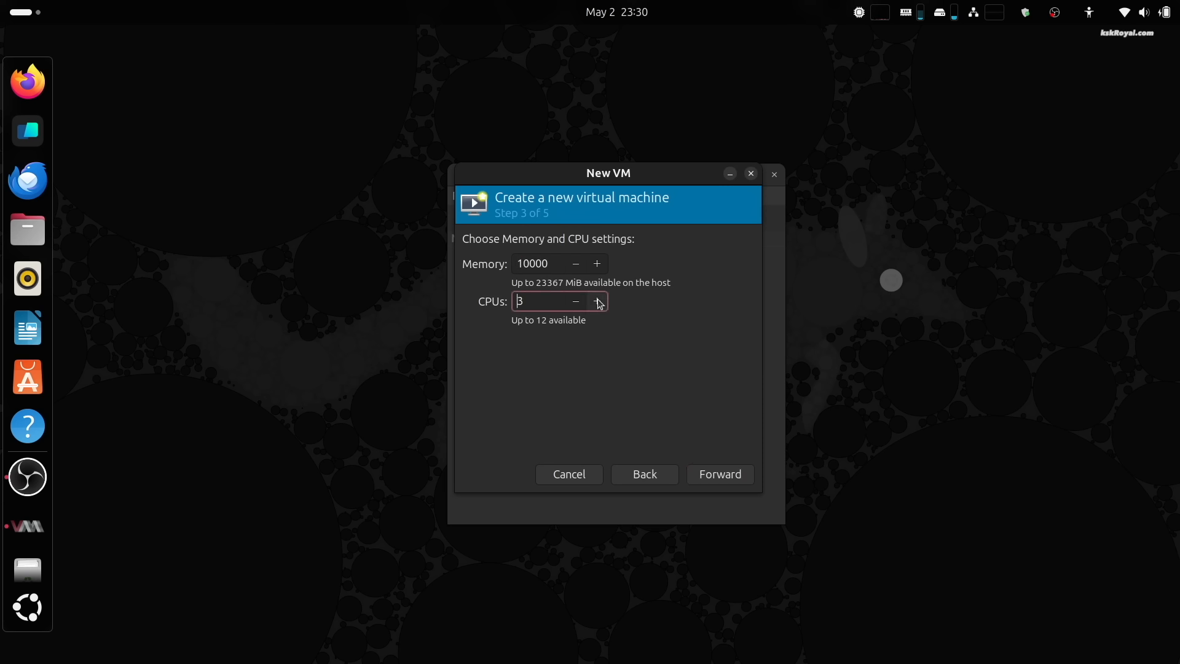
pyautogui.click(737, 476)
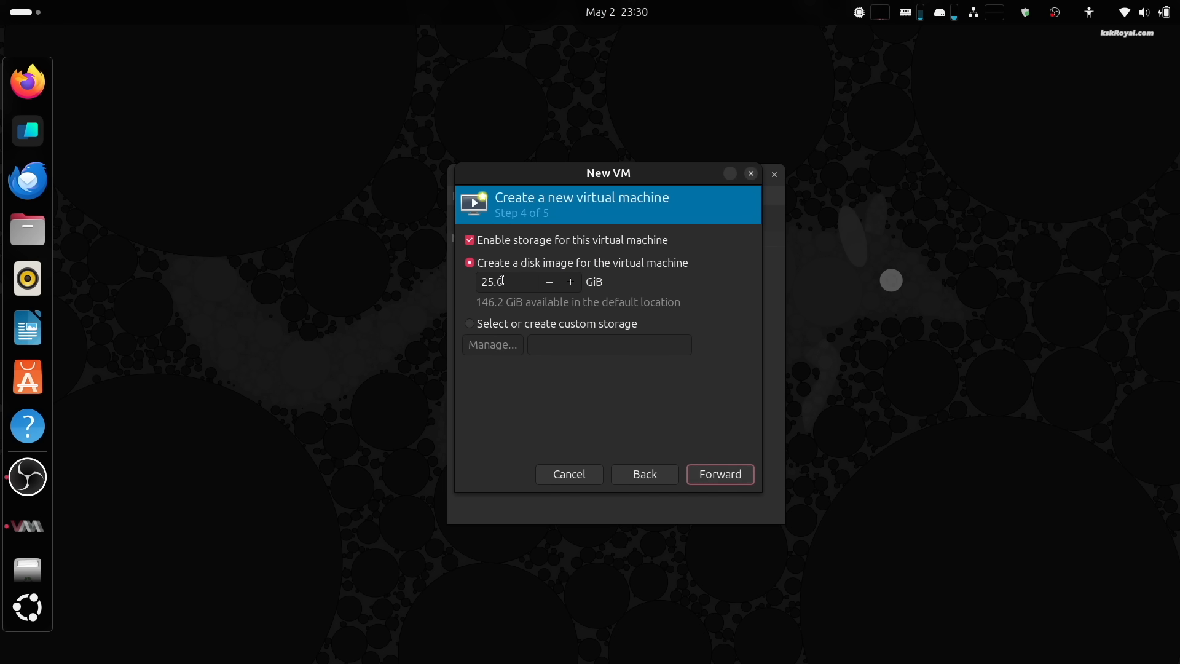
# Set the virtual machine's new disk image size to 50 GiB.
pyautogui.click(501, 281)
pyautogui.hotkey('ctrl', 'a')
pyautogui.write('50')
pyautogui.click(715, 476)
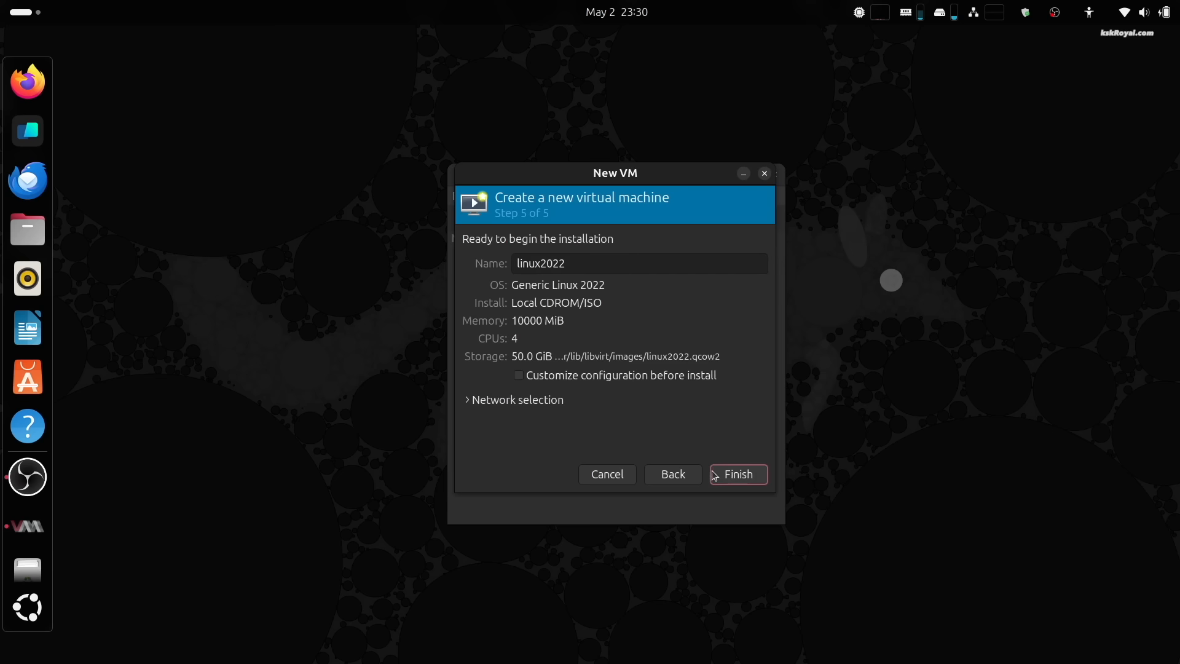
# Enable customizing the configuration before install and name the virtual machine Kbuntu24.04.
pyautogui.click(557, 376)
pyautogui.doubleClick(574, 263)
pyautogui.write('Kbuntu')
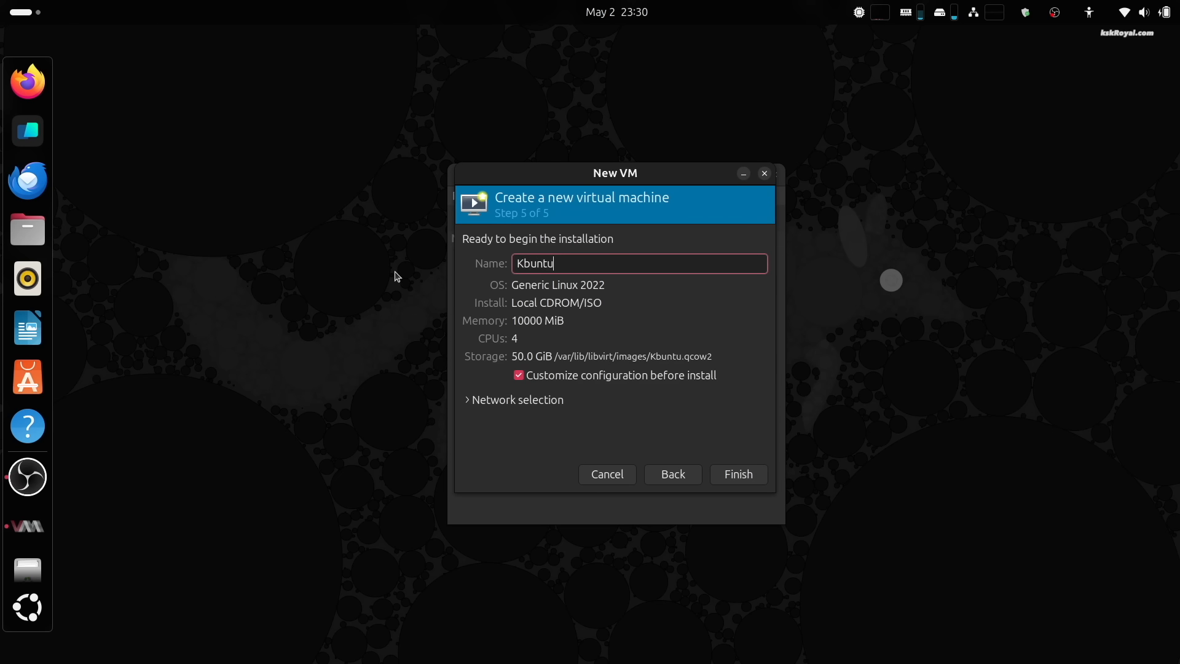
pyautogui.write('24.04')
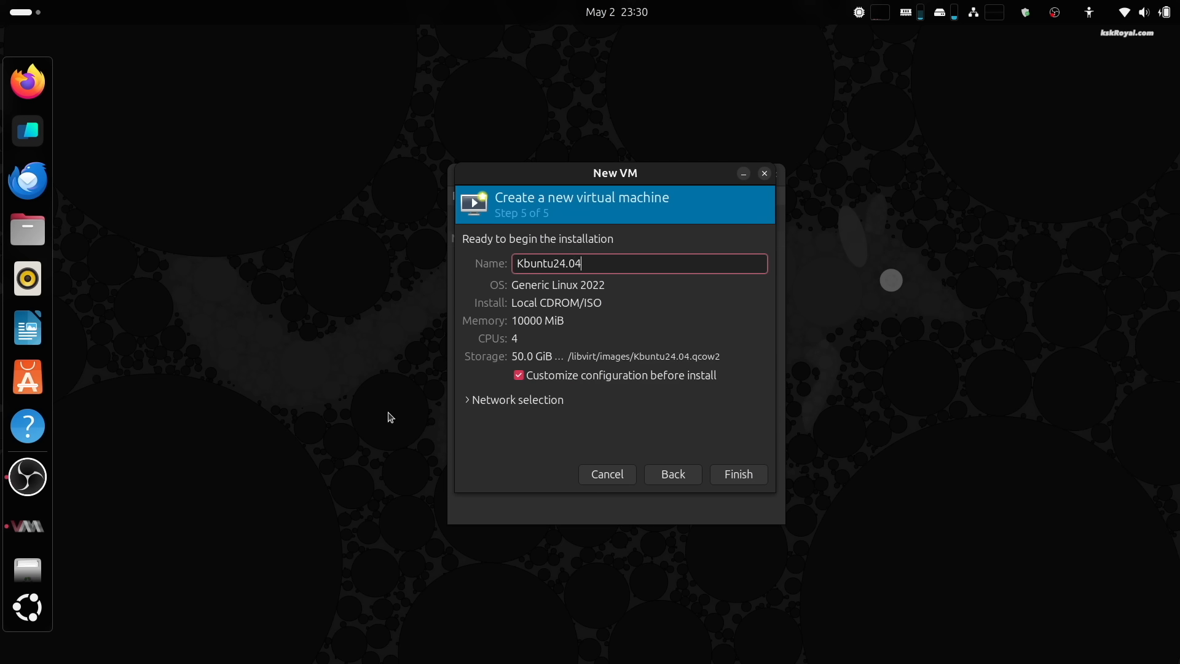
# Finish the virtual machine setup, begin the installation, and boot the Try or Install Kubuntu entry.
pyautogui.click(501, 400)
pyautogui.click(740, 477)
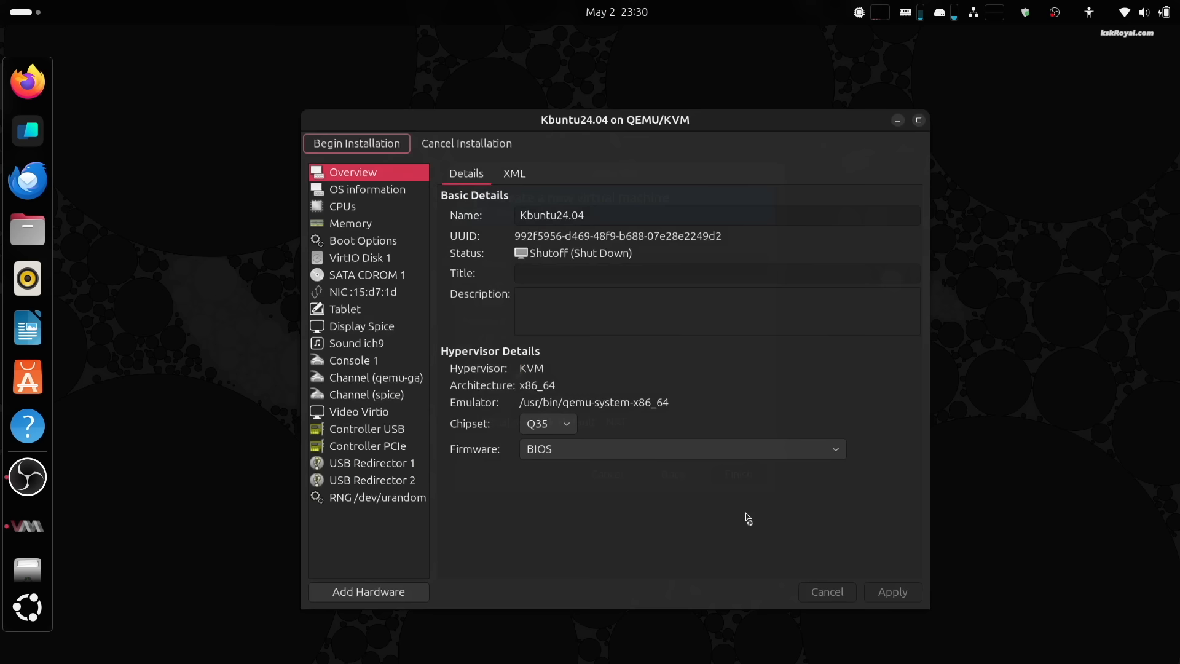
pyautogui.click(348, 136)
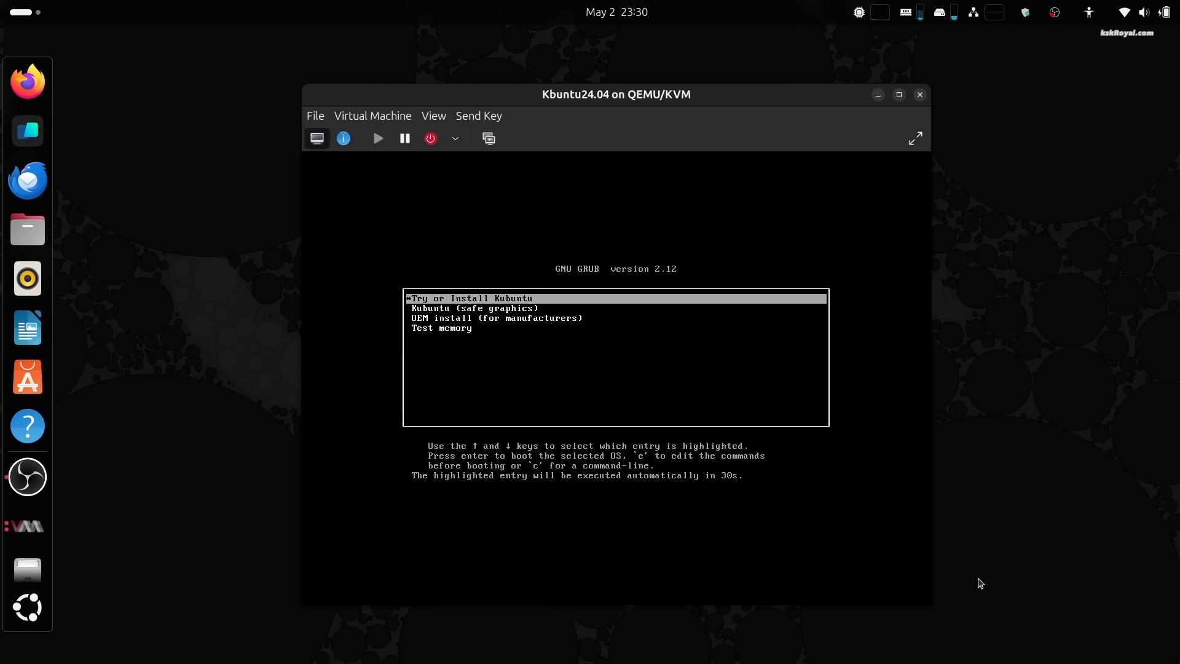
pyautogui.press('Return')
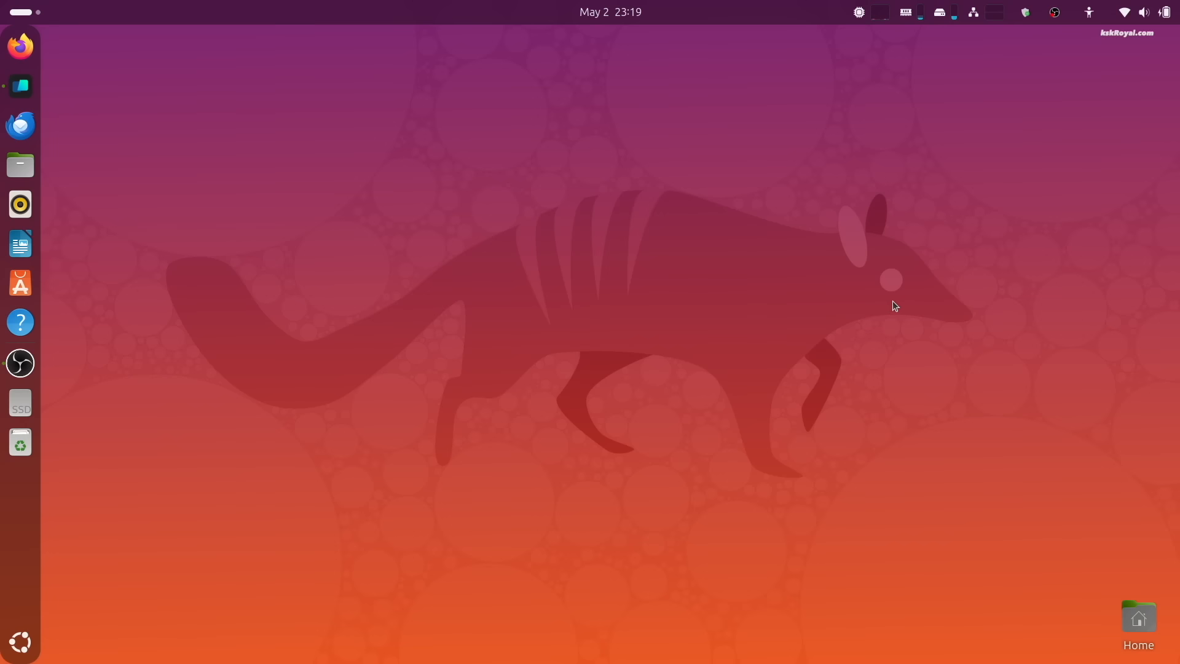
# Open the host's Appearance settings, compare the Default and Dark styles, and set the style to Dark.
pyautogui.click(1144, 12)
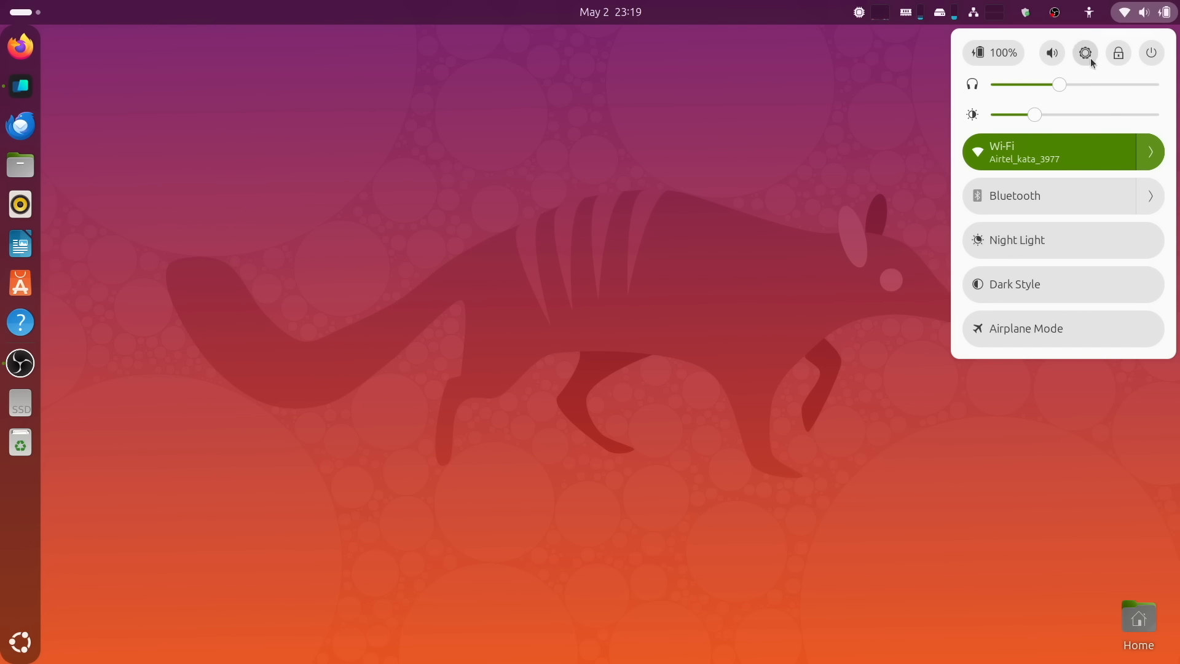
pyautogui.click(1092, 61)
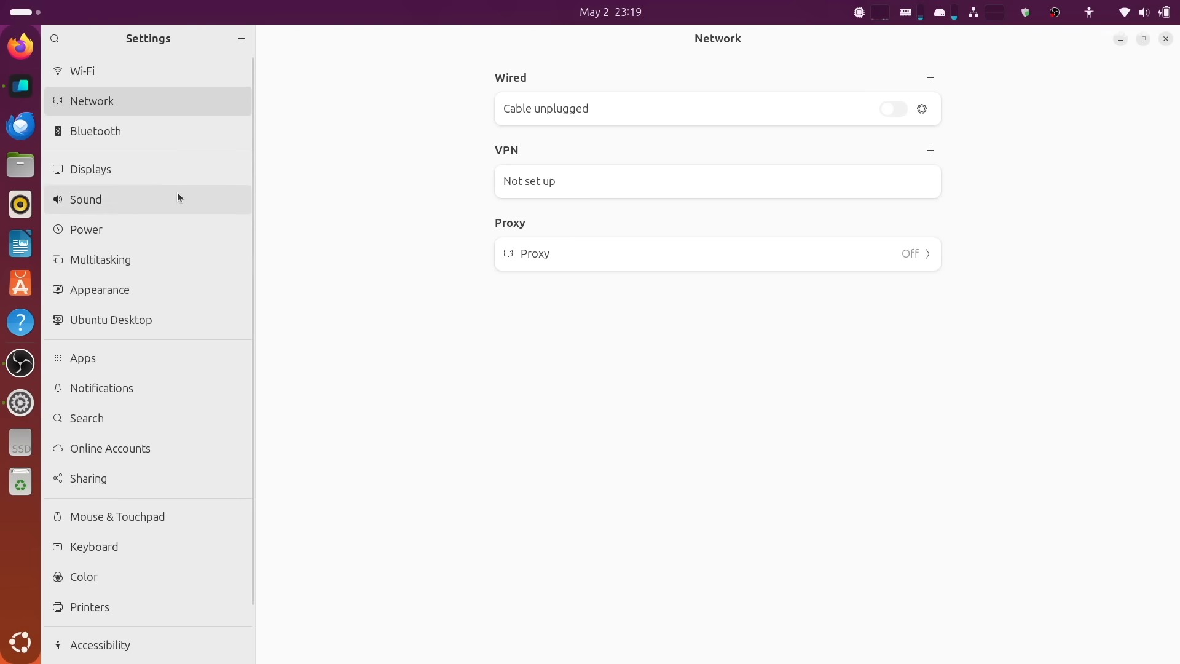
pyautogui.click(130, 288)
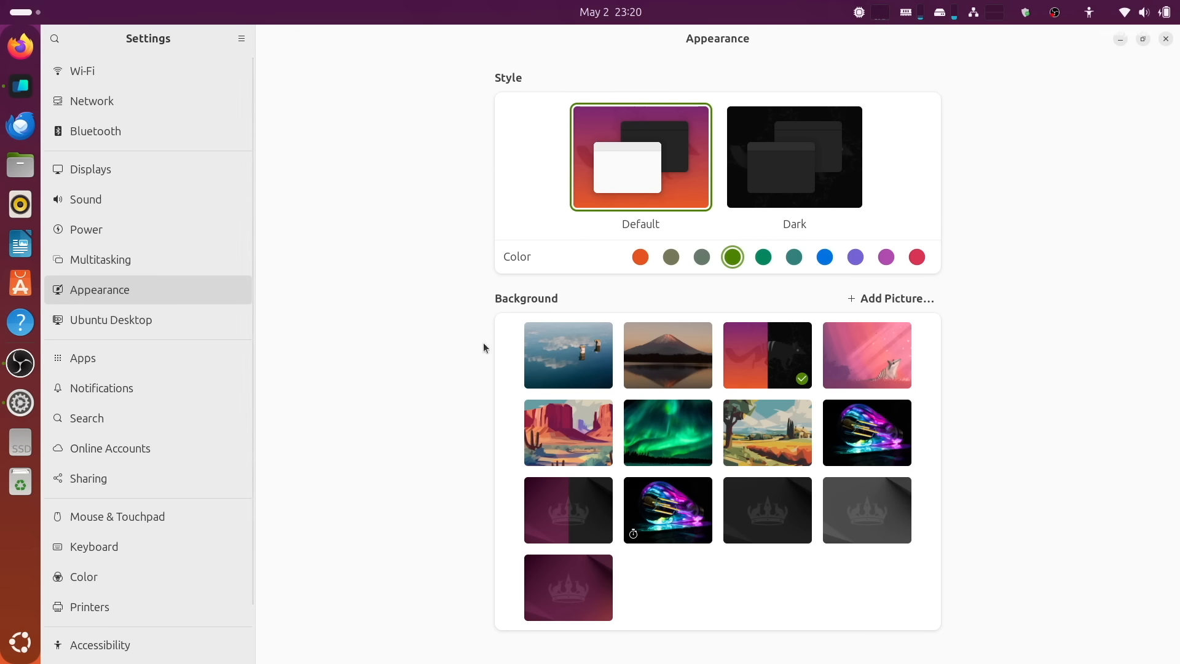
pyautogui.click(841, 177)
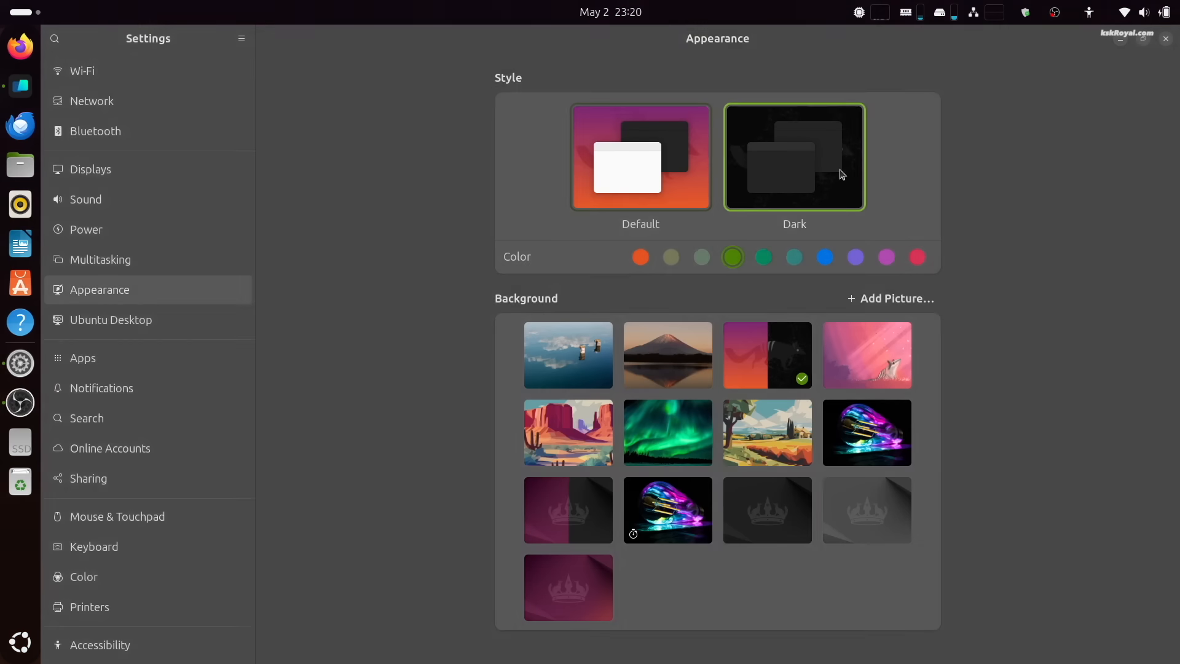
pyautogui.click(644, 165)
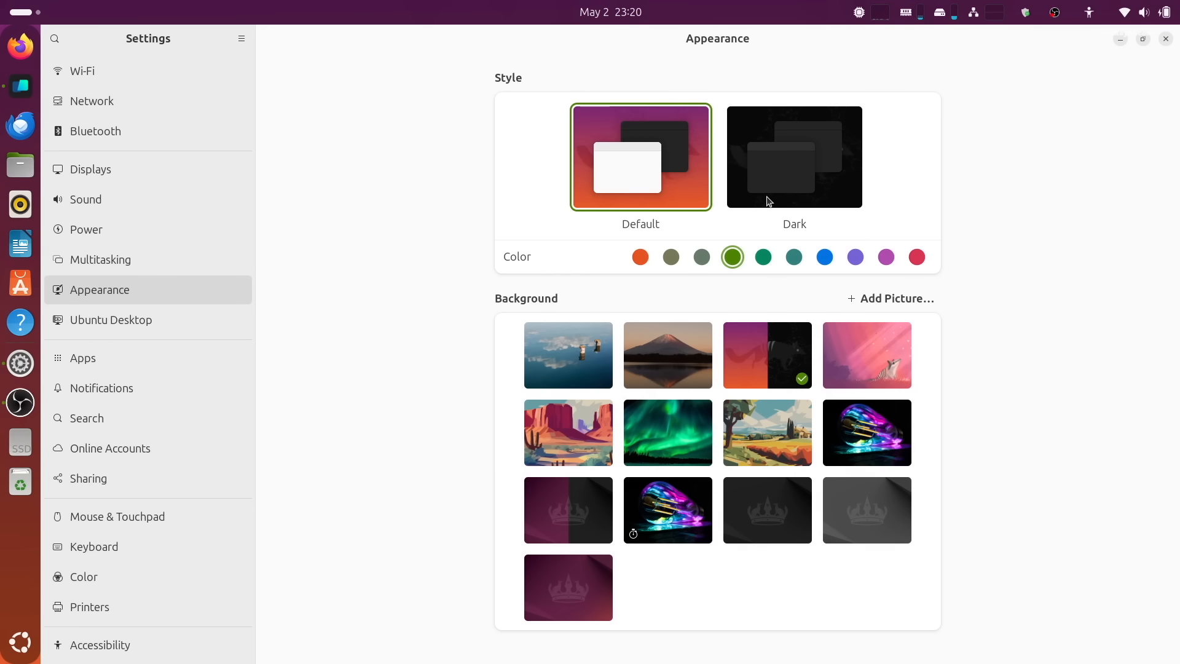
pyautogui.click(770, 201)
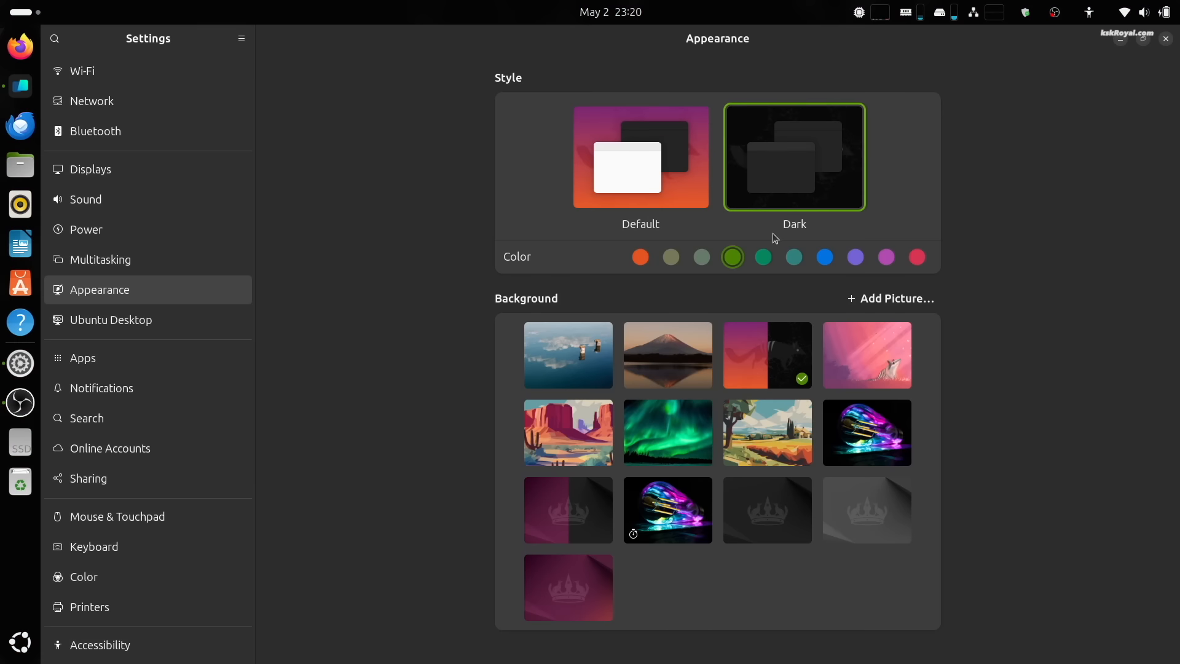
# Try the magenta accent color, check it in the quick settings, and set the accent color to red.
pyautogui.click(891, 255)
pyautogui.click(1130, 11)
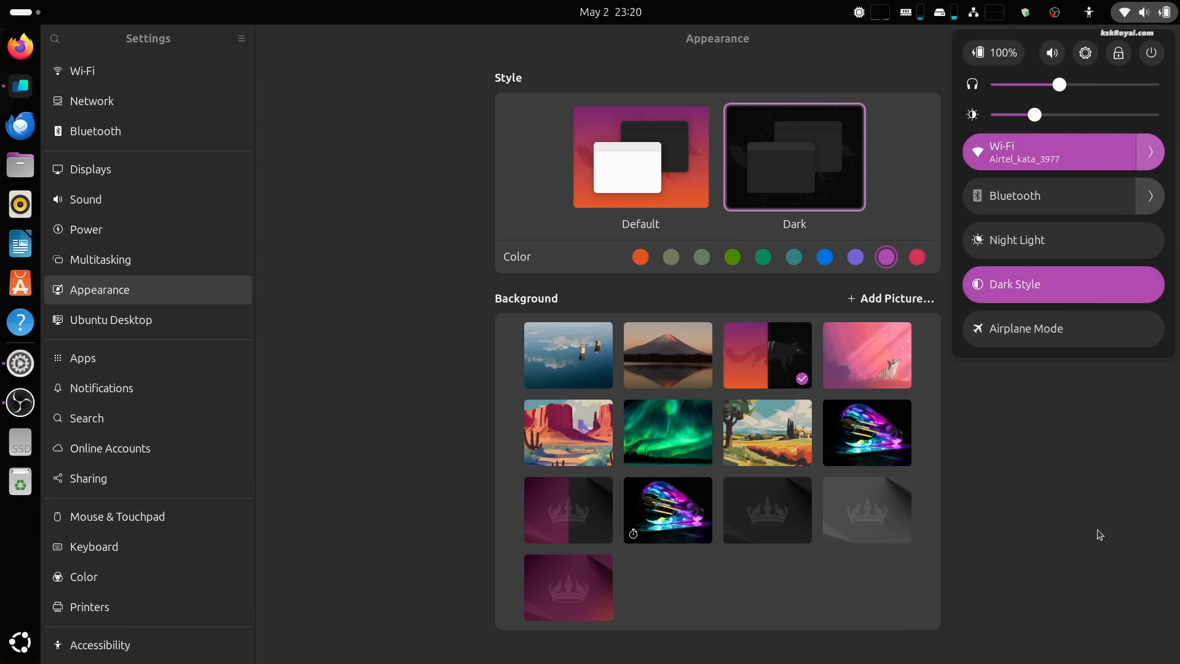
pyautogui.click(1092, 570)
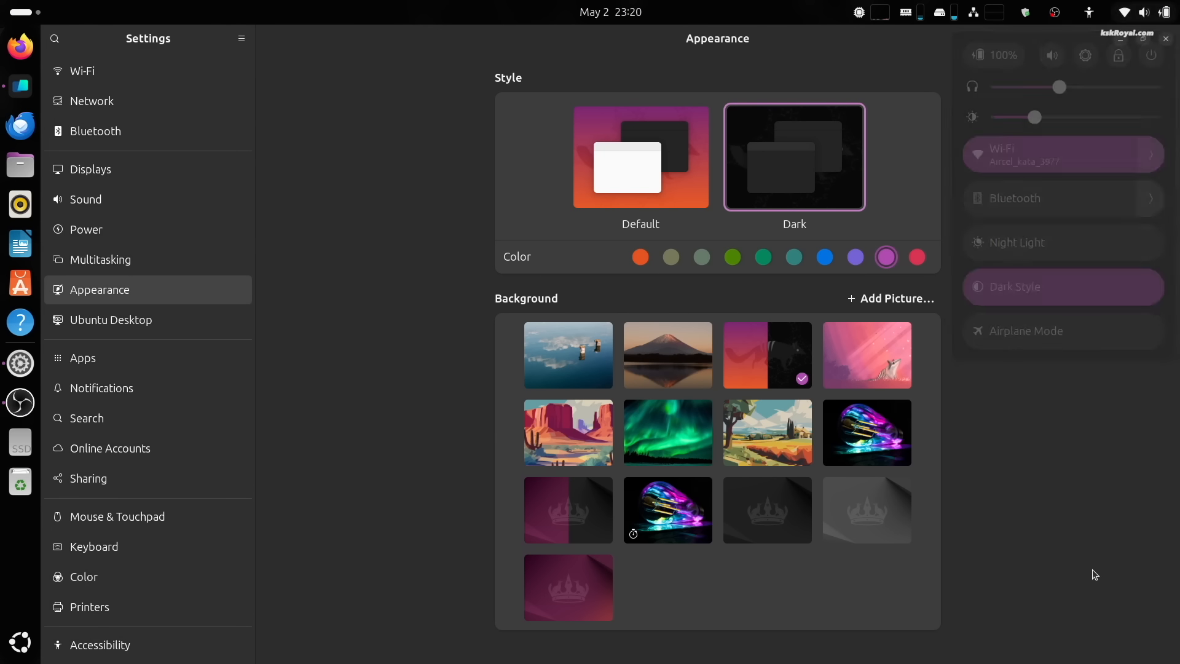
pyautogui.click(917, 257)
# In the Ubuntu Desktop settings, set the desktop icon size to Large and turn off Show Home Folder.
pyautogui.click(202, 323)
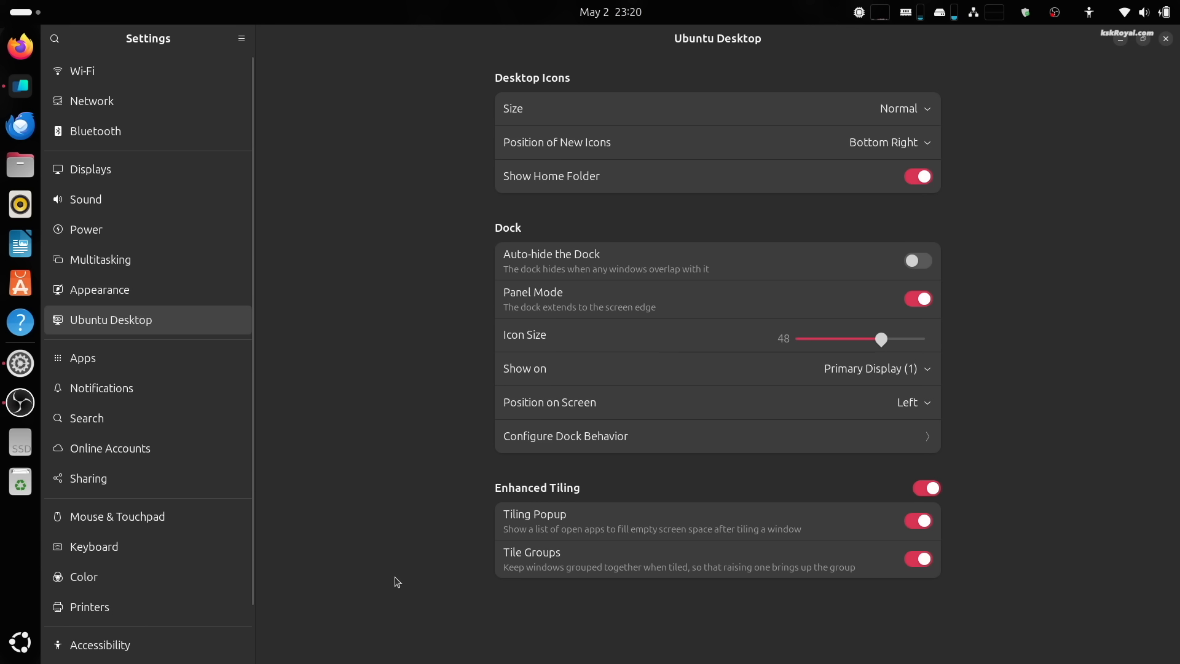
pyautogui.click(922, 108)
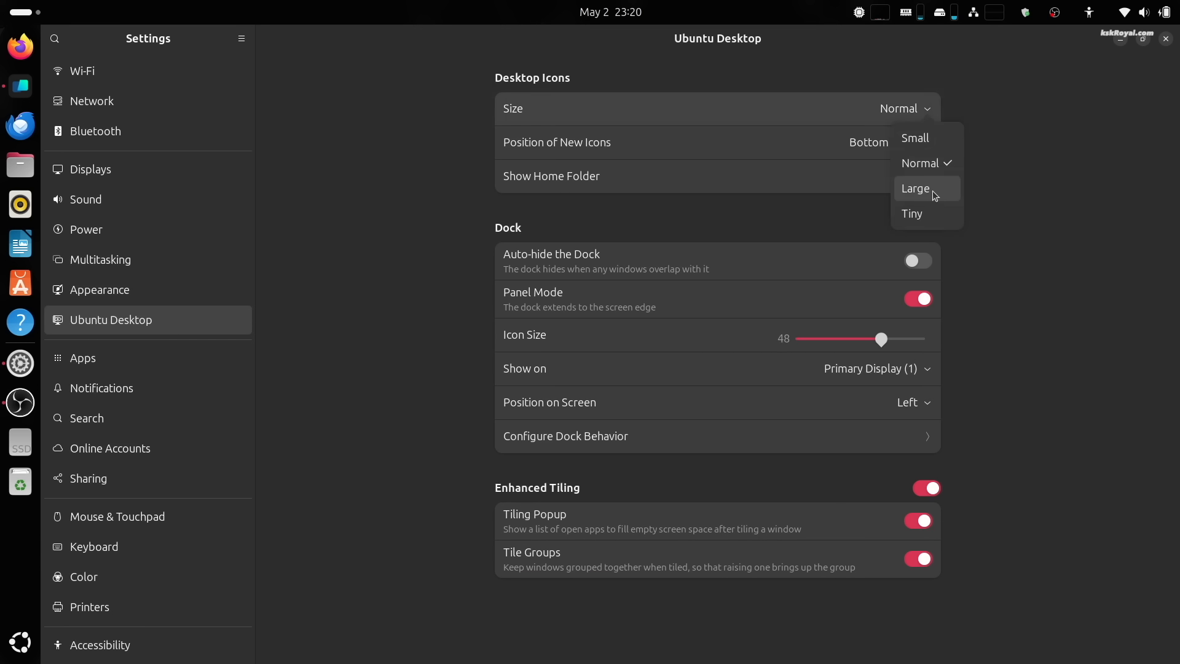
pyautogui.click(934, 192)
pyautogui.click(926, 146)
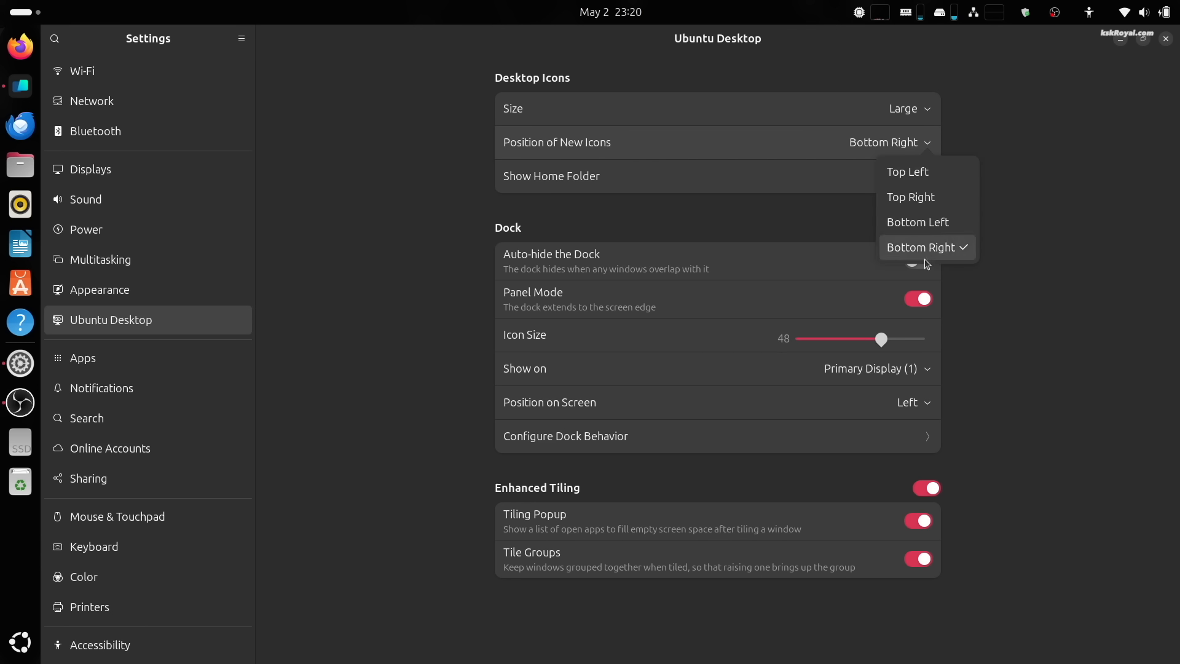
pyautogui.click(1017, 119)
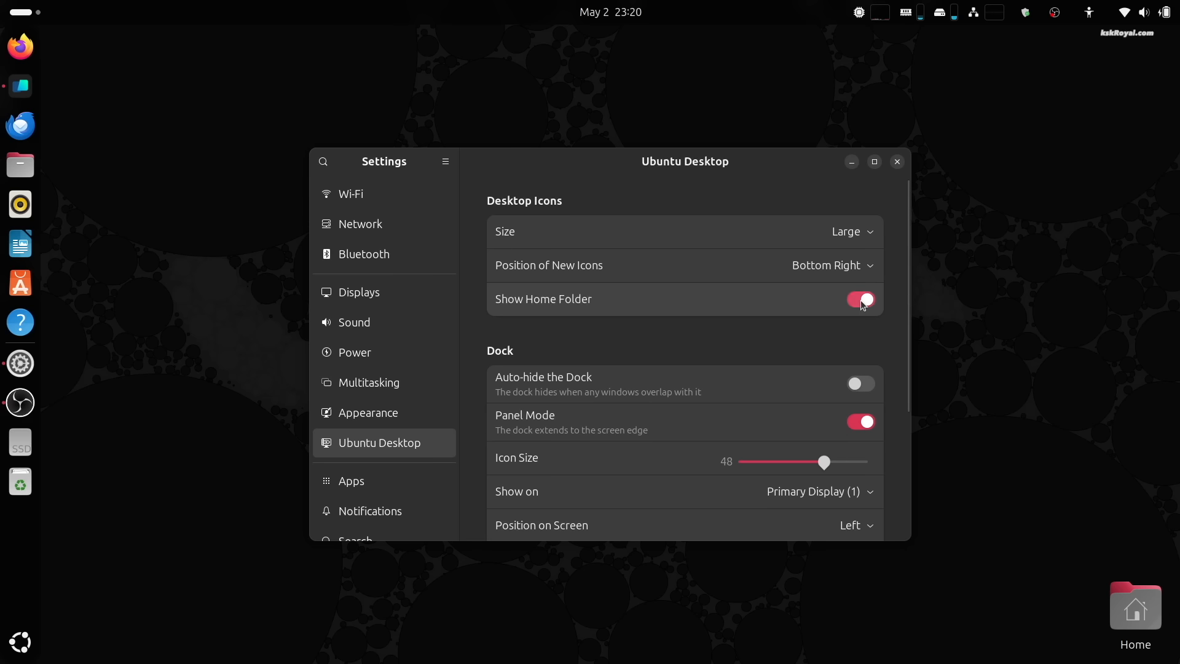
pyautogui.click(861, 300)
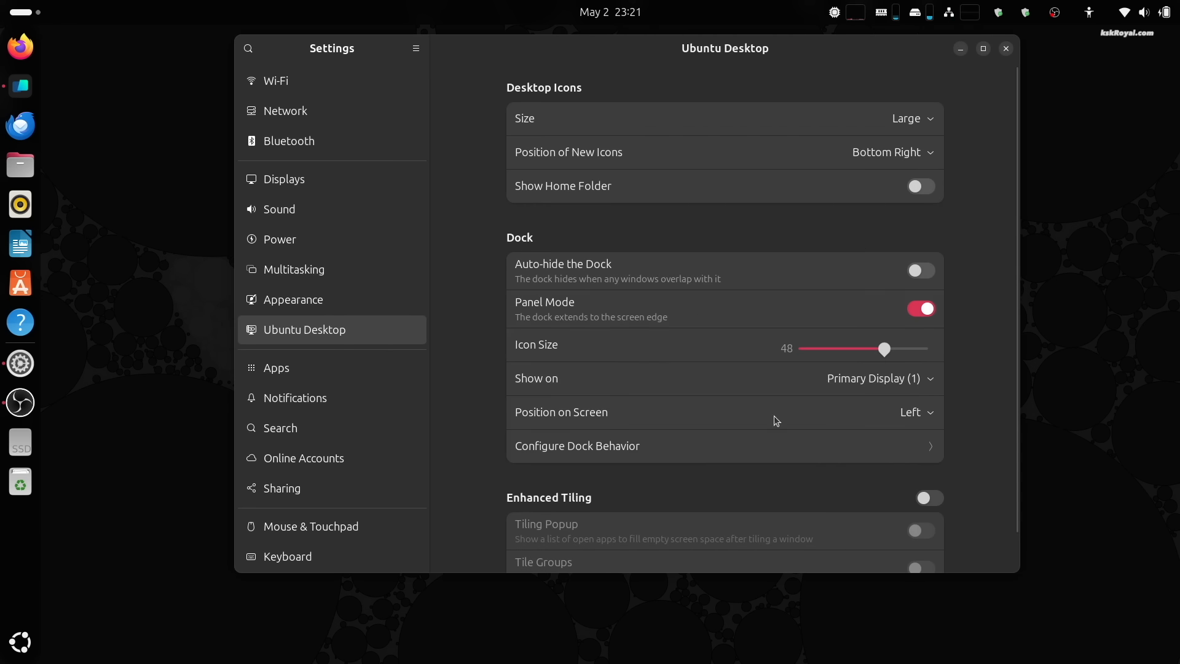
# Try the dock's Bottom and Right screen positions and set it back to Left.
pyautogui.click(921, 418)
pyautogui.click(922, 467)
pyautogui.click(933, 412)
pyautogui.click(927, 490)
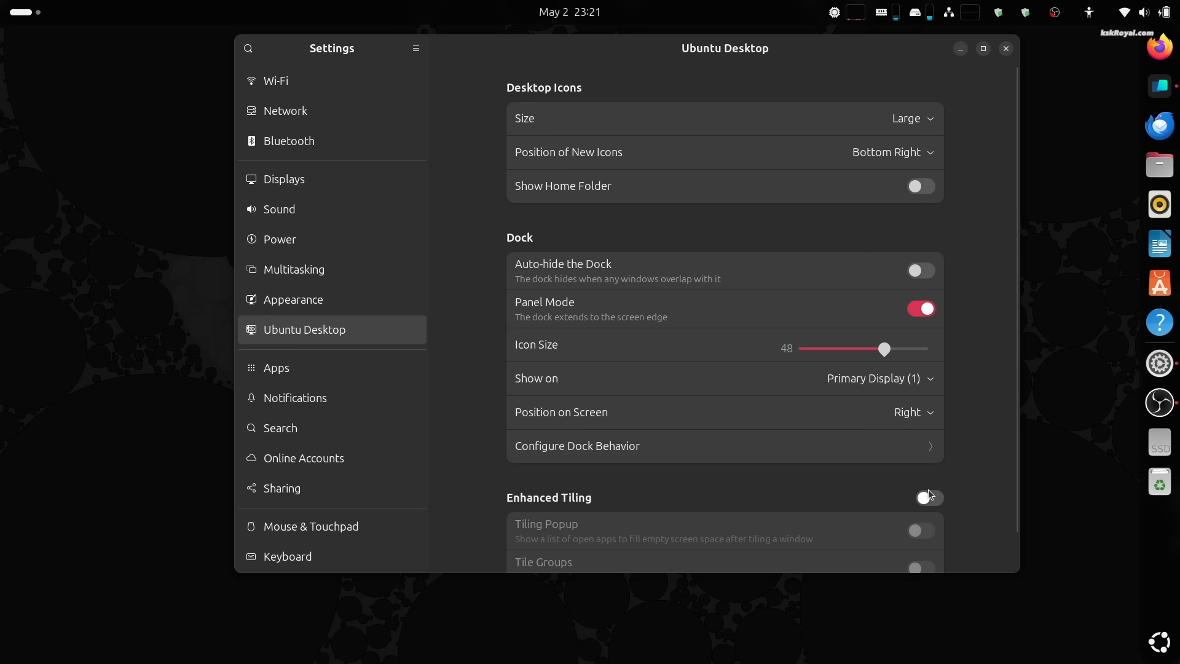
pyautogui.click(929, 410)
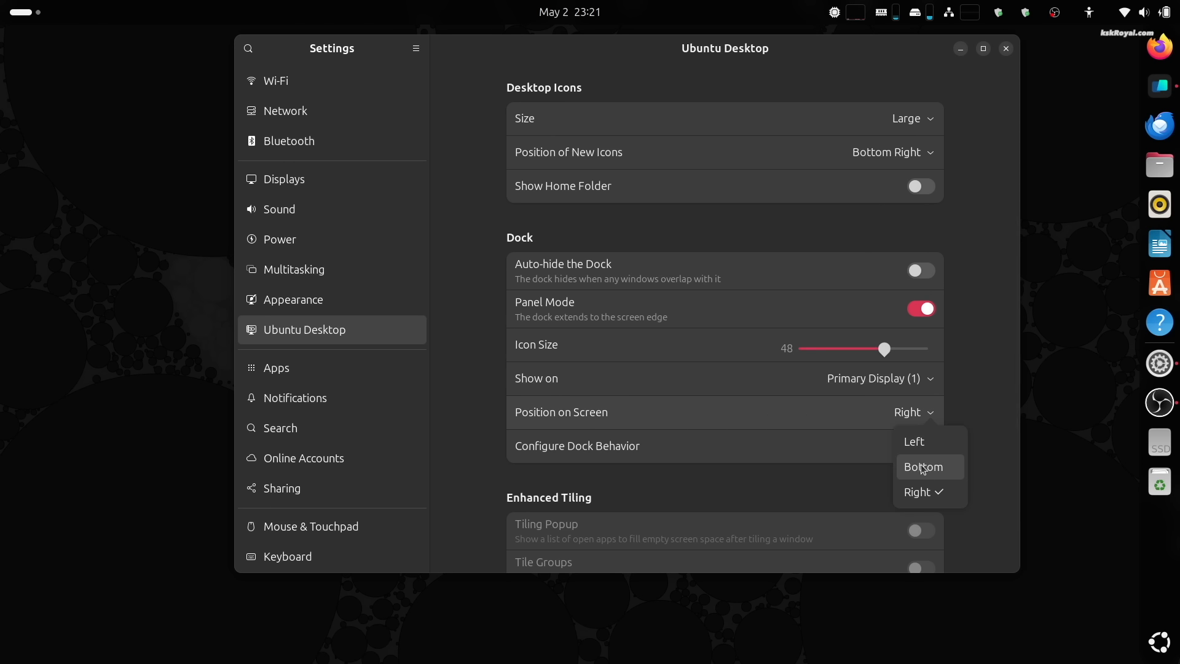
pyautogui.click(922, 444)
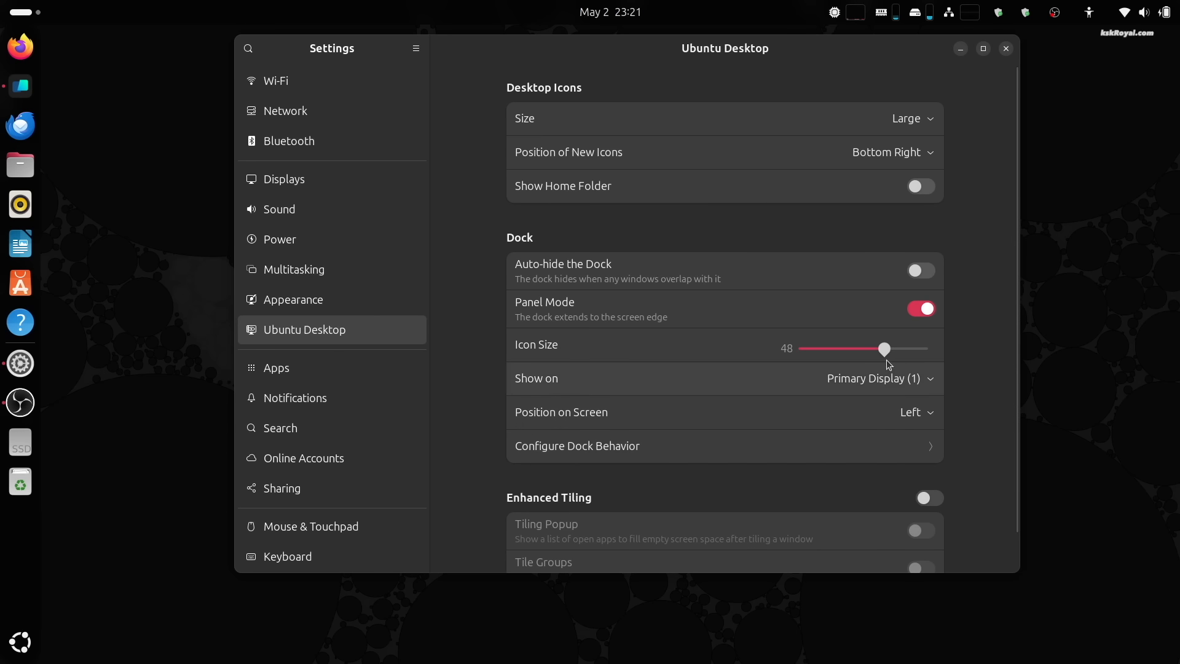
# Set the dock's icon size to 64.
pyautogui.moveTo(887, 360); pyautogui.dragTo(952, 374)
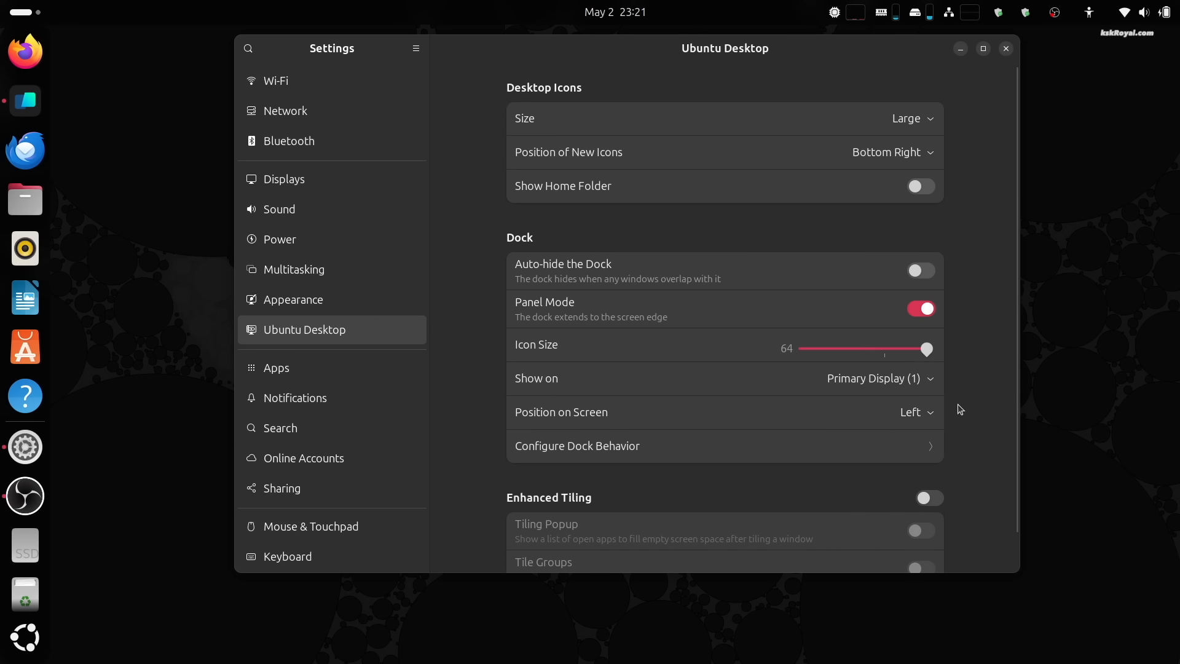
# Turn off the dock's Panel Mode and turn on Enhanced Tiling with Tiling Popup and Tile Groups.
pyautogui.click(923, 312)
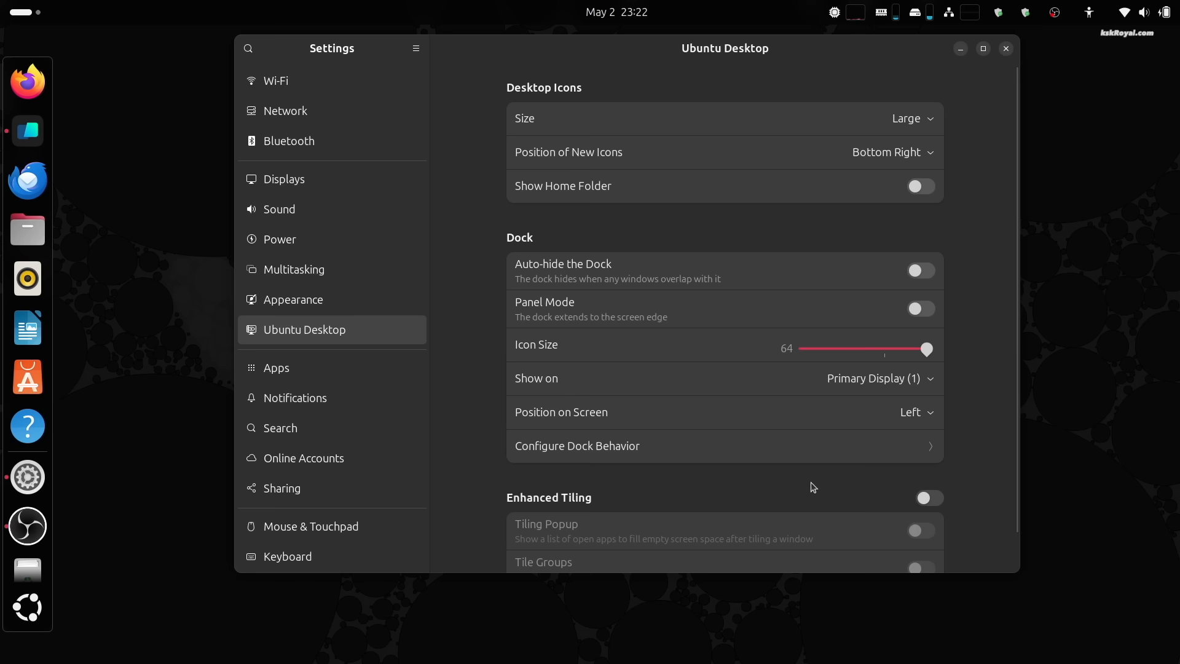
pyautogui.scroll(-1, 812, 458)
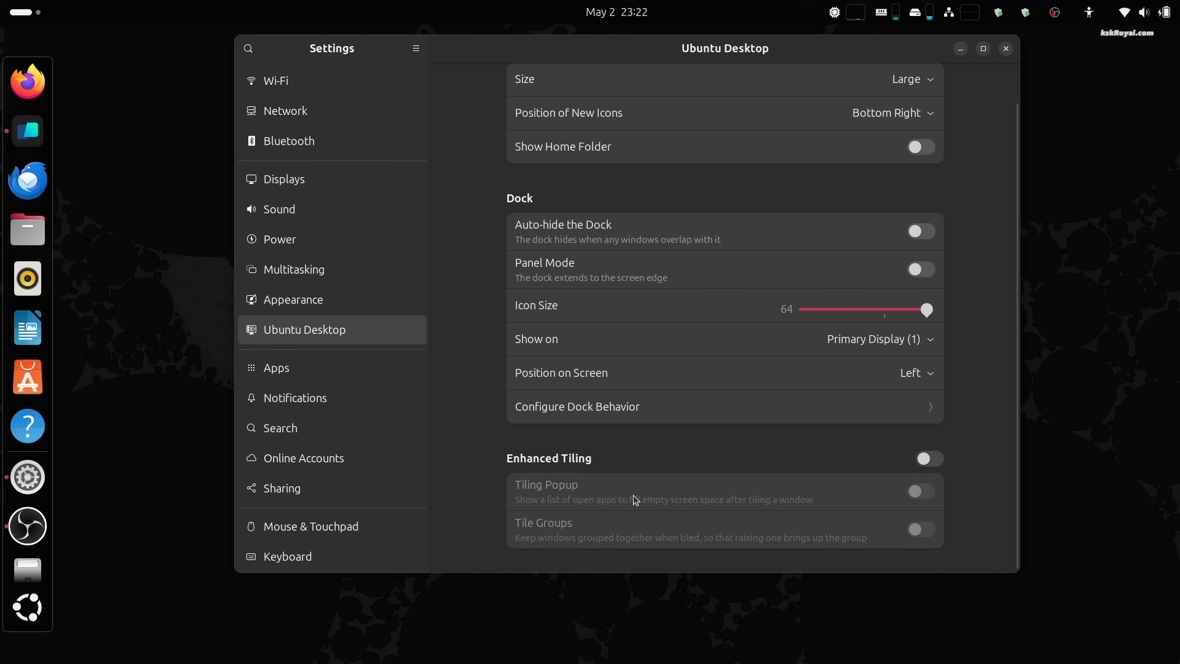
pyautogui.click(922, 458)
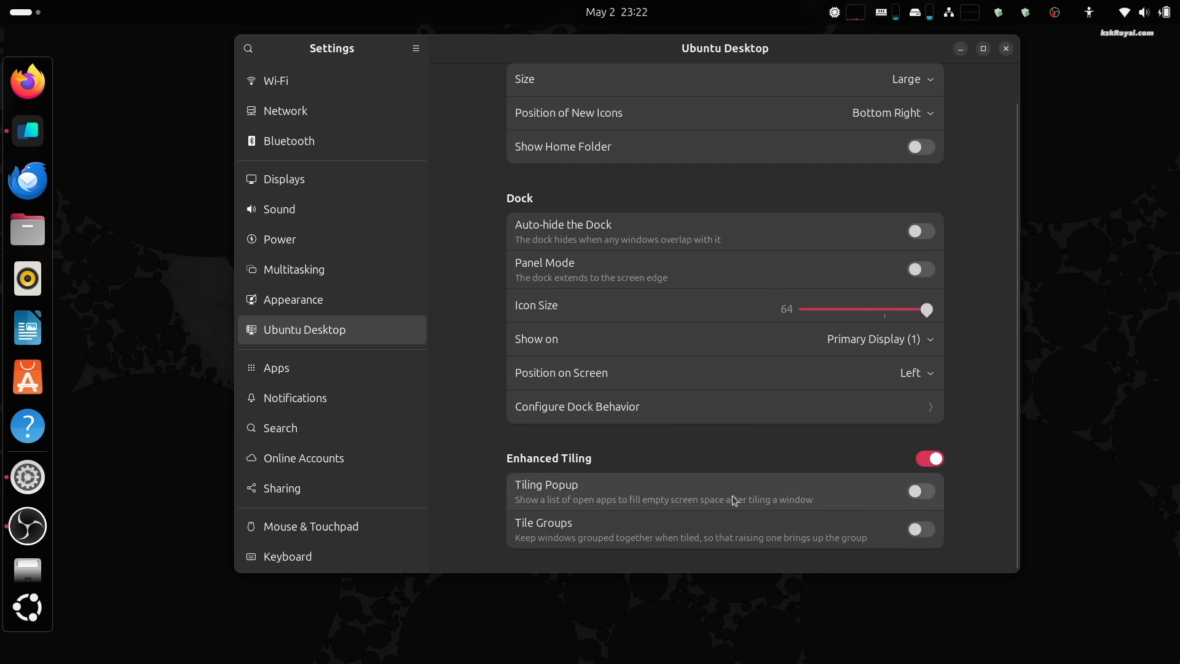
pyautogui.click(921, 491)
pyautogui.click(919, 530)
# Tile the Settings window in the lower-right quarter of the desktop and a Files window in the lower-left quarter.
pyautogui.moveTo(863, 52); pyautogui.dragTo(1175, 652)
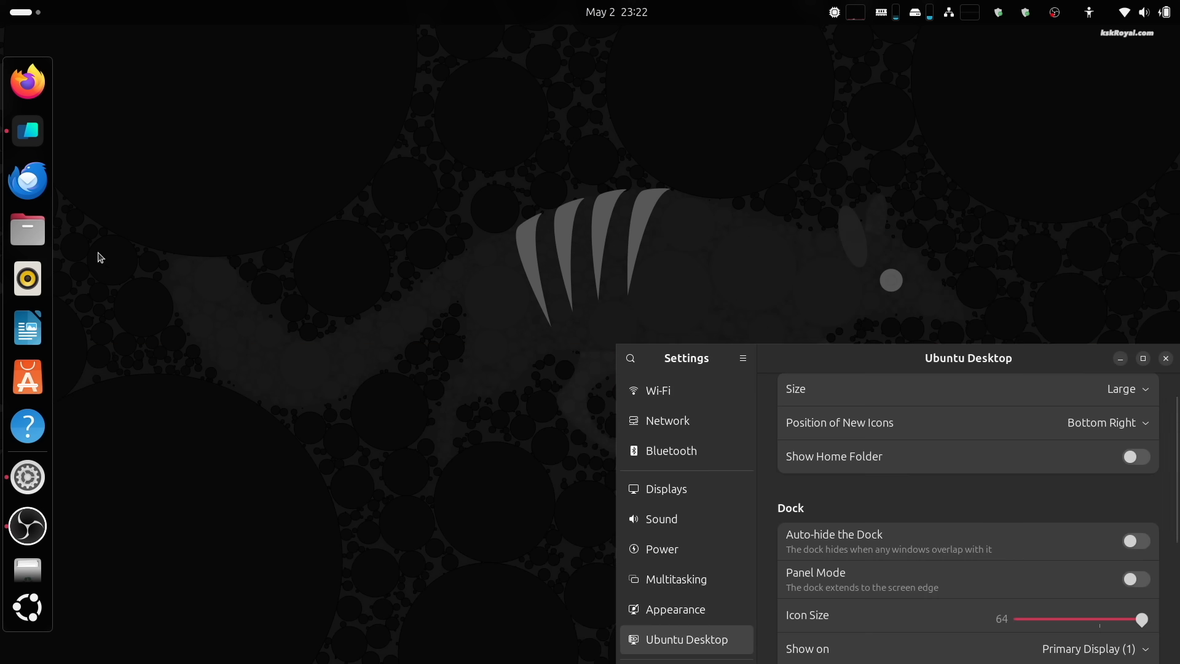
pyautogui.click(28, 230)
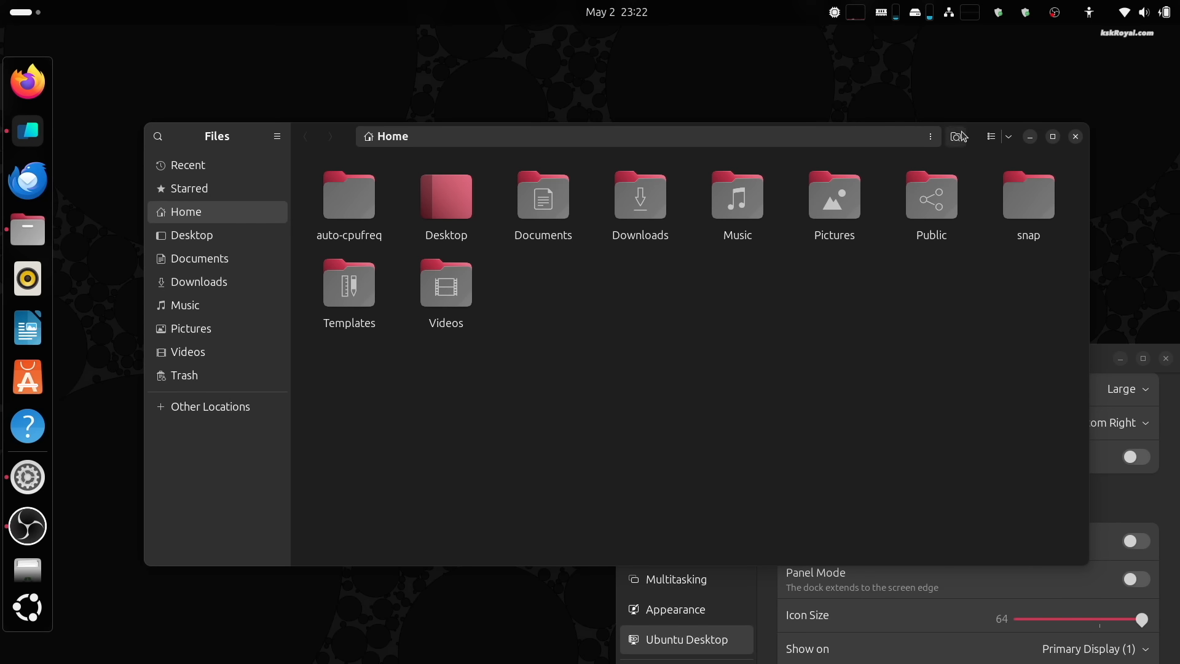
pyautogui.moveTo(977, 136); pyautogui.dragTo(3, 632)
pyautogui.hotkey('alt', 'Tab')
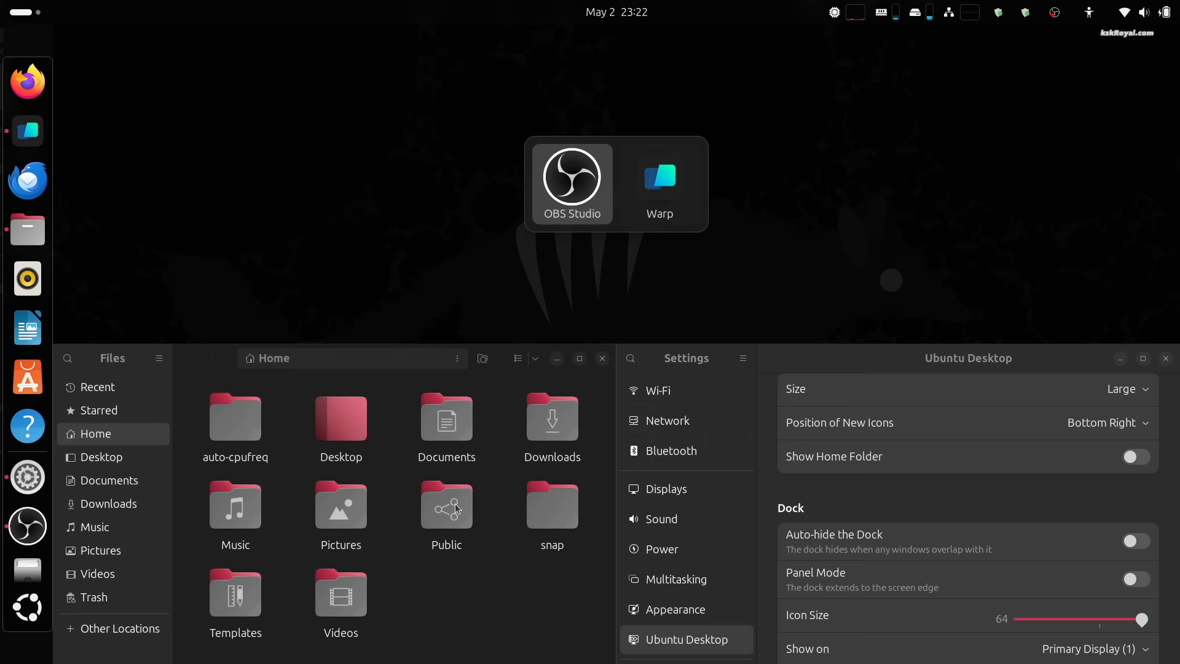
pyautogui.click(646, 227)
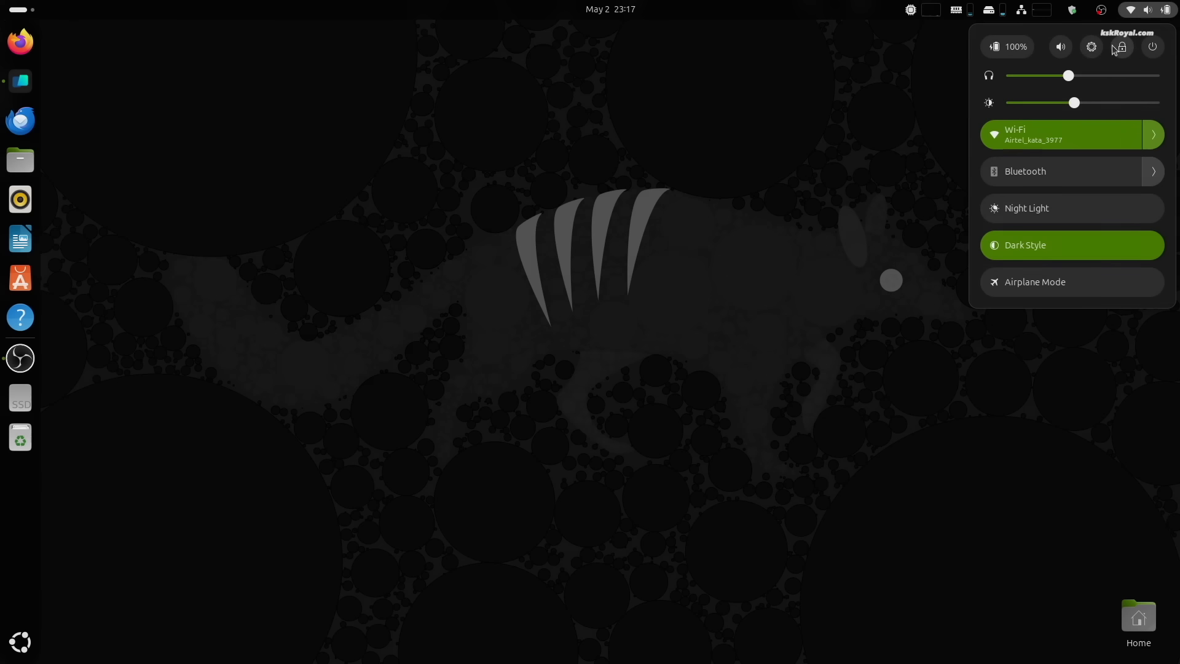
# In the display settings, turn on Night Light with a Manual Schedule from 20:00 to 06:00 and a less warm color temperature.
pyautogui.click(1103, 50)
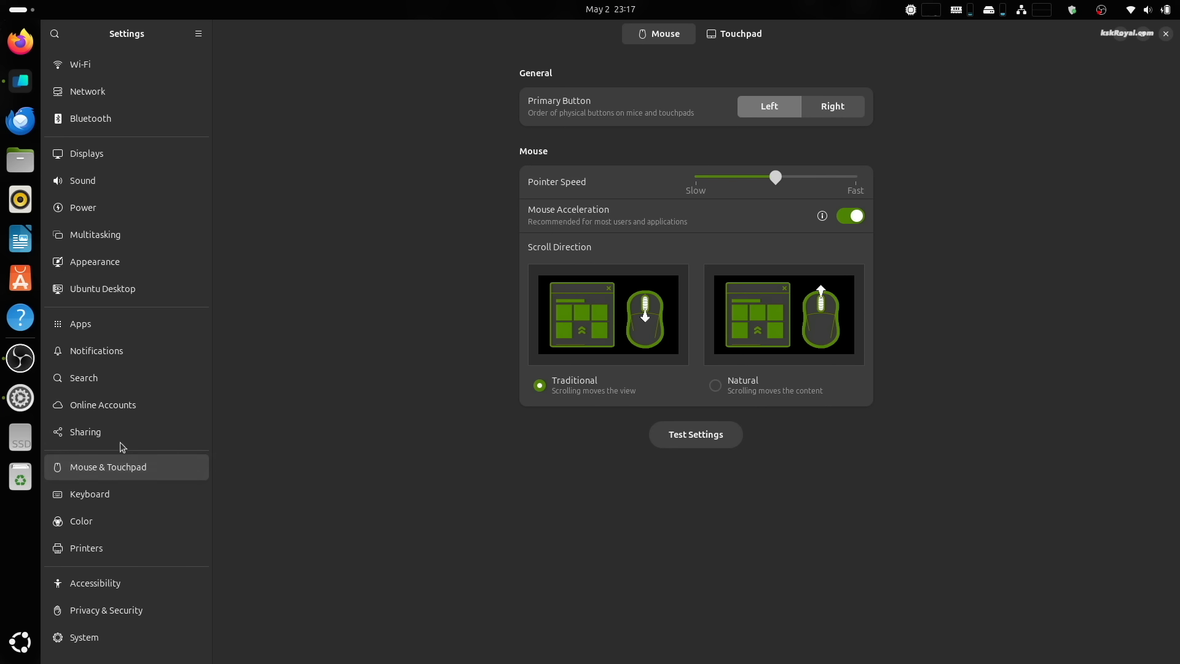
pyautogui.click(97, 157)
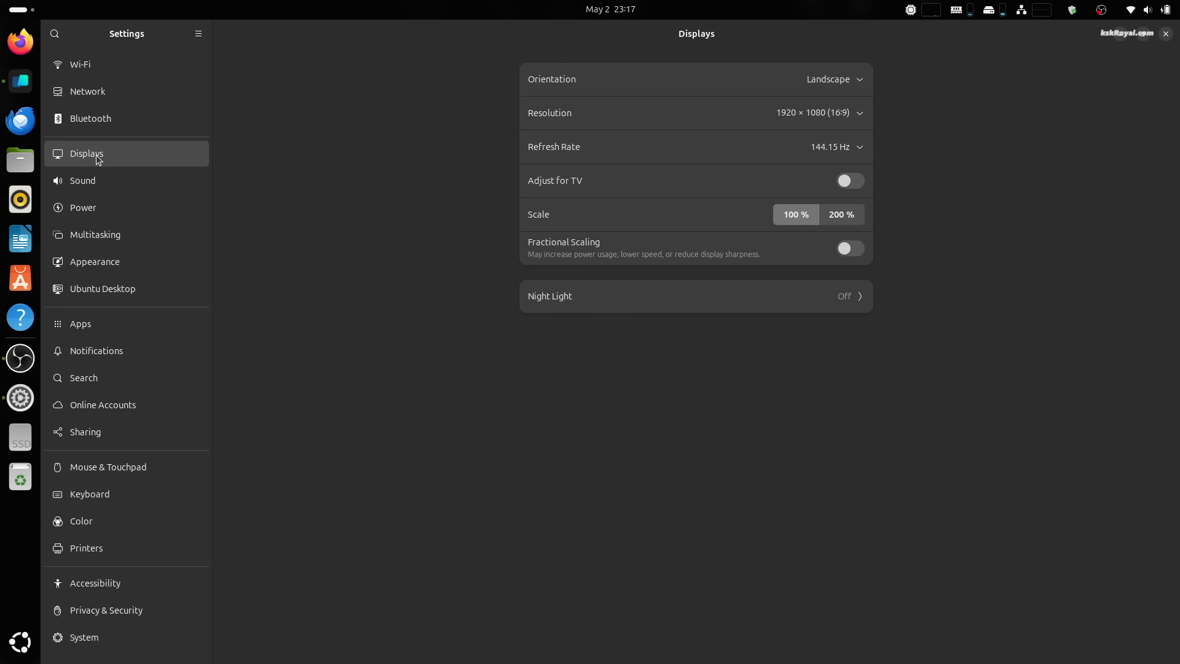
pyautogui.click(740, 297)
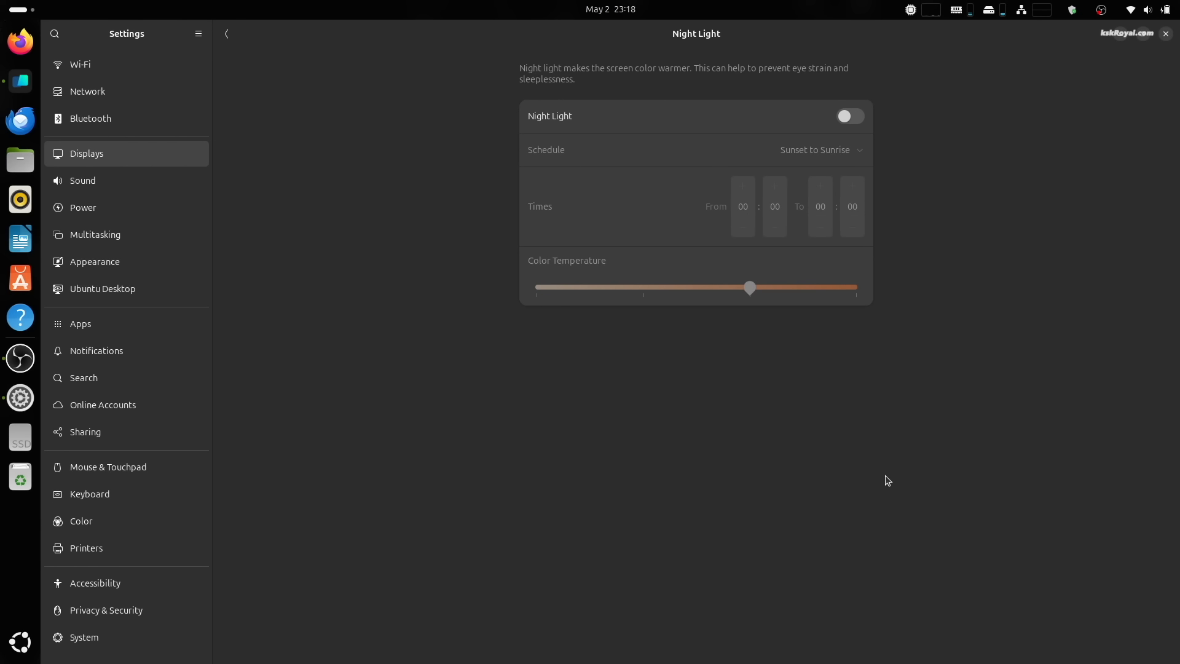
pyautogui.click(850, 116)
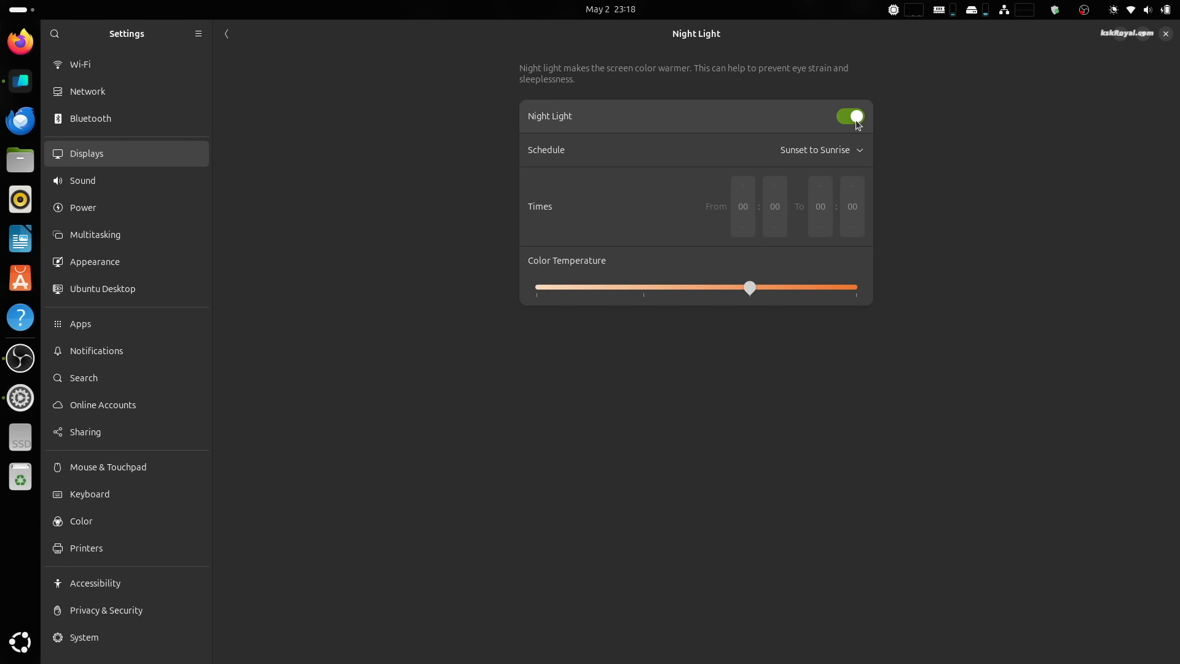
pyautogui.click(841, 161)
pyautogui.click(849, 199)
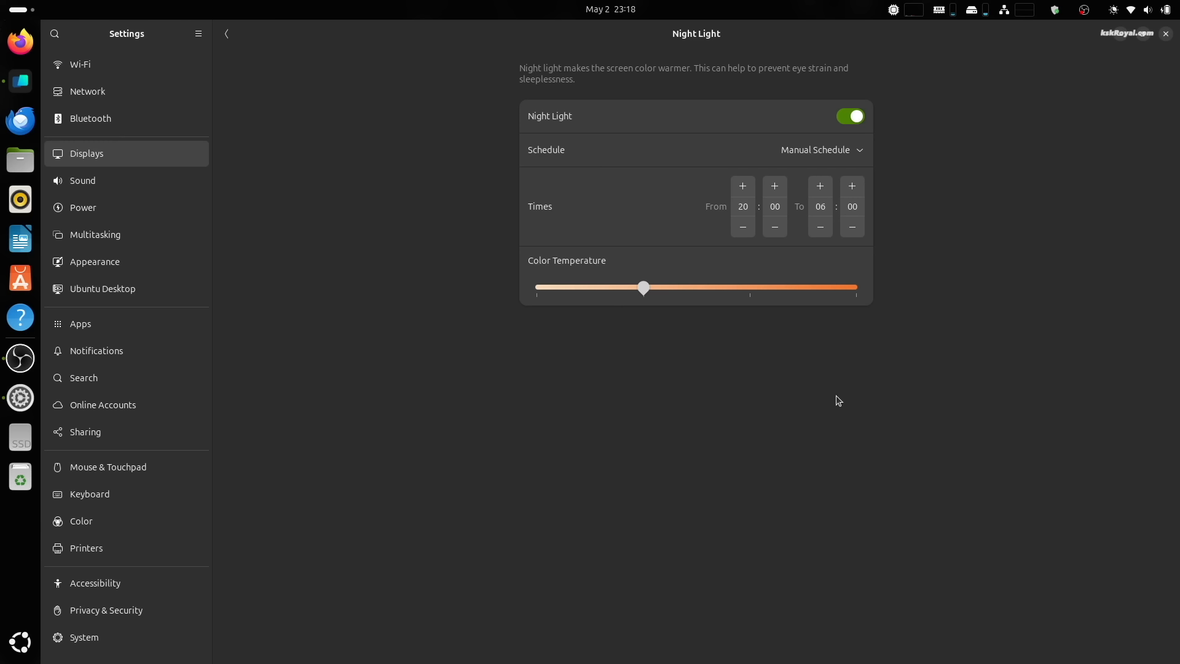
pyautogui.click(226, 34)
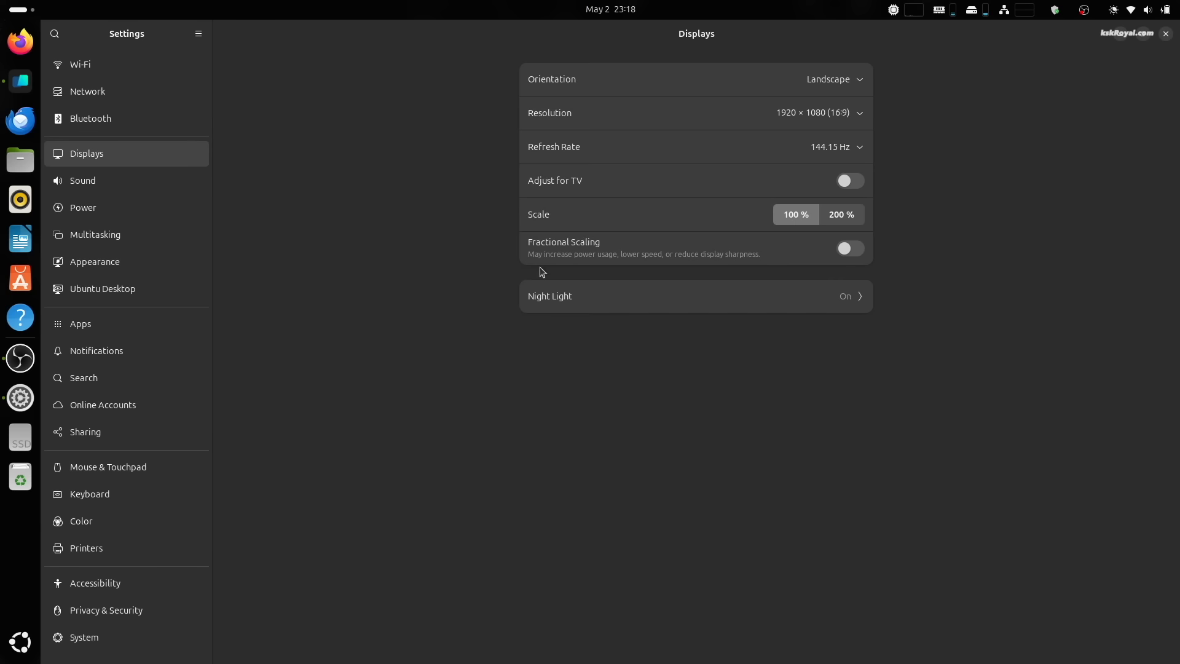
# Turn on Fractional Scaling for the display and look through the available scale percentages.
pyautogui.click(853, 250)
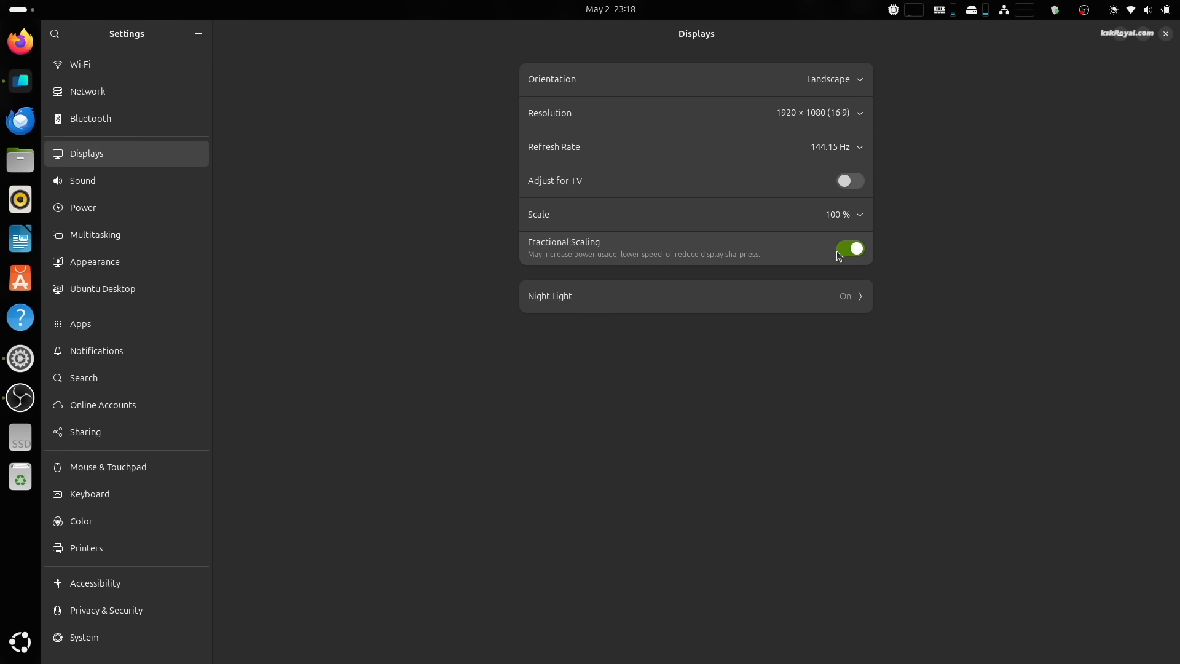
pyautogui.click(862, 215)
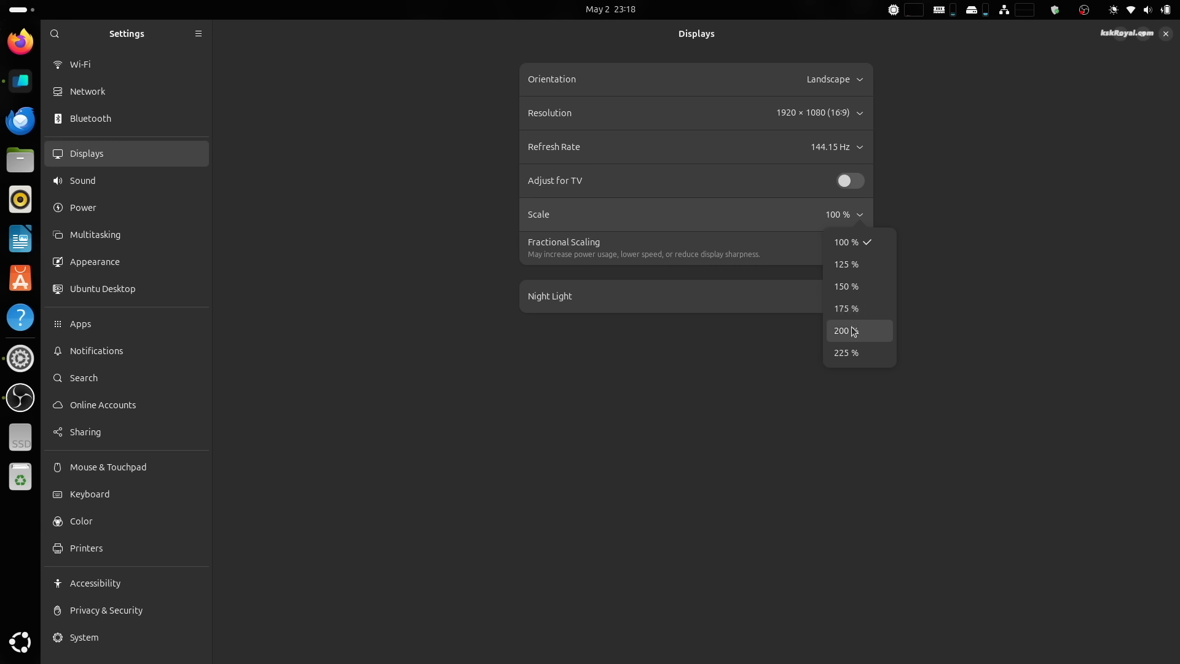
pyautogui.click(877, 262)
# Turn on Large Text in the Seeing accessibility settings and check the text size in the quick settings and top bar menus.
pyautogui.click(124, 584)
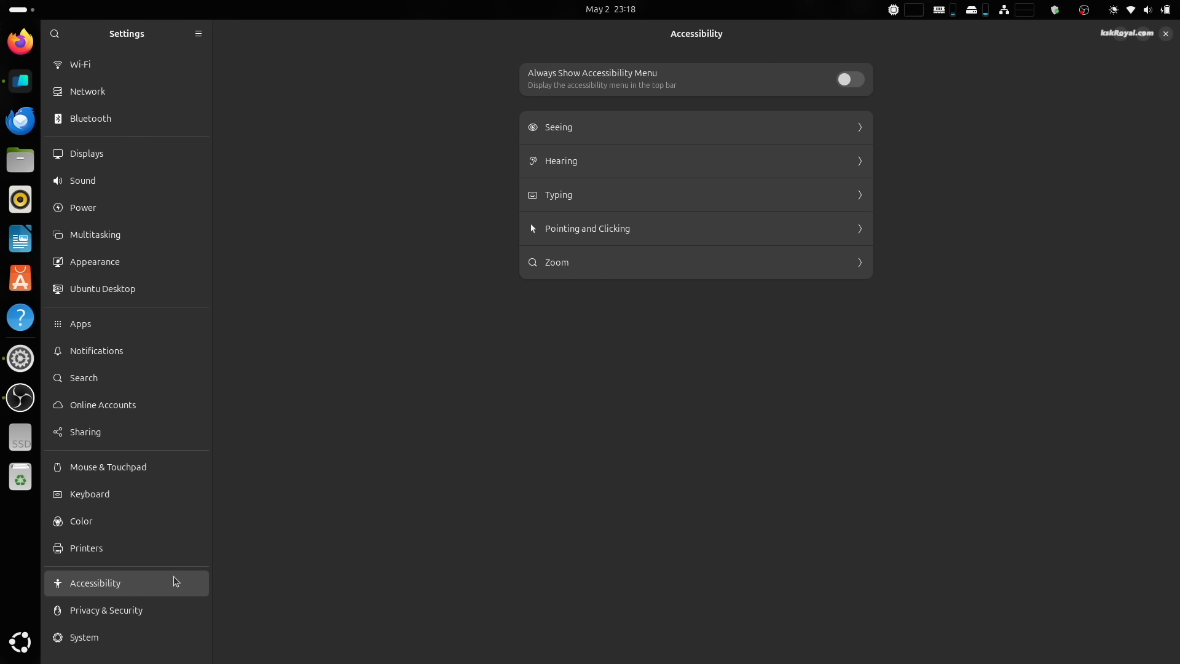
pyautogui.click(808, 130)
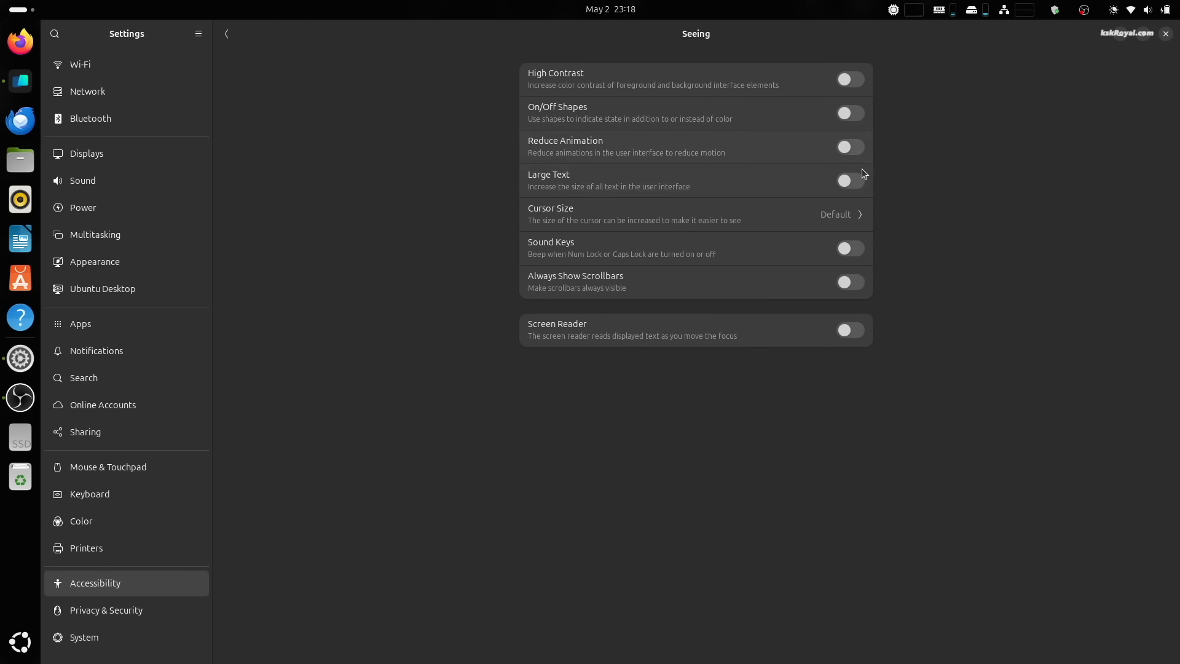
pyautogui.click(855, 184)
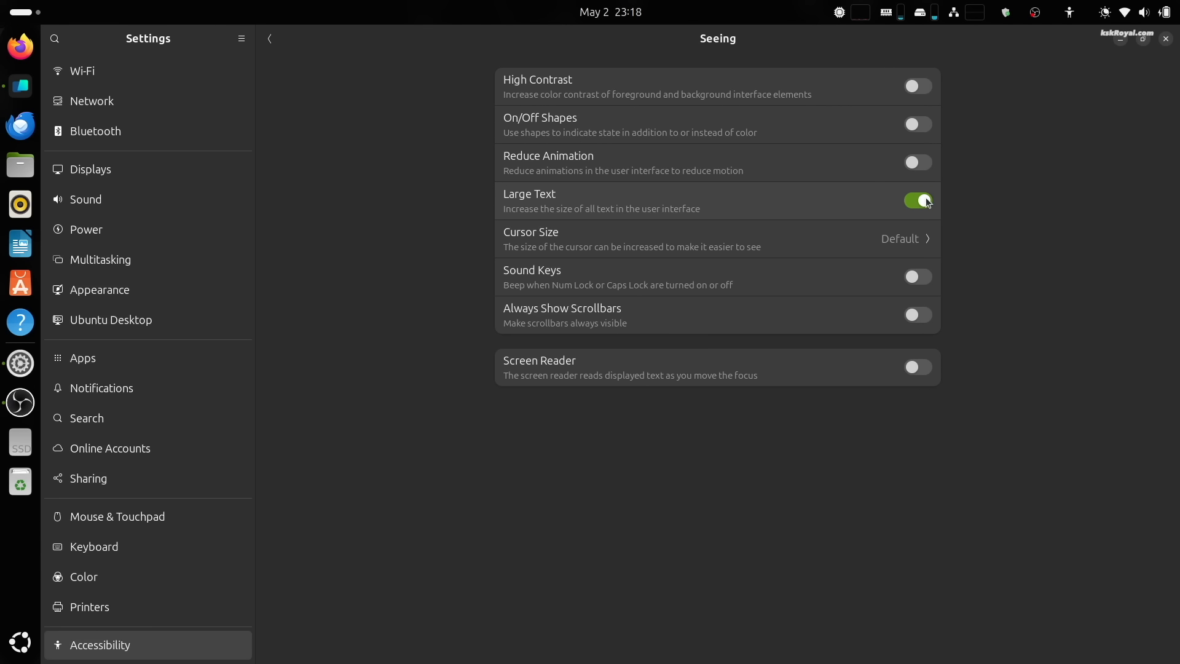
pyautogui.click(1165, 14)
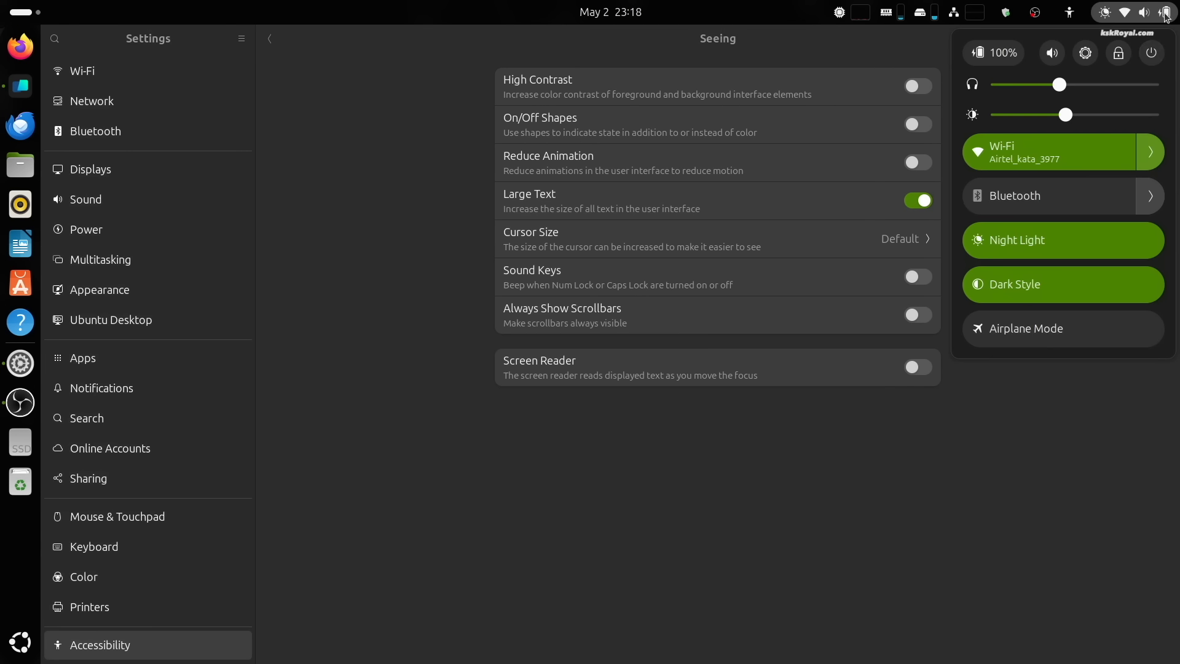
pyautogui.click(1015, 498)
pyautogui.click(859, 13)
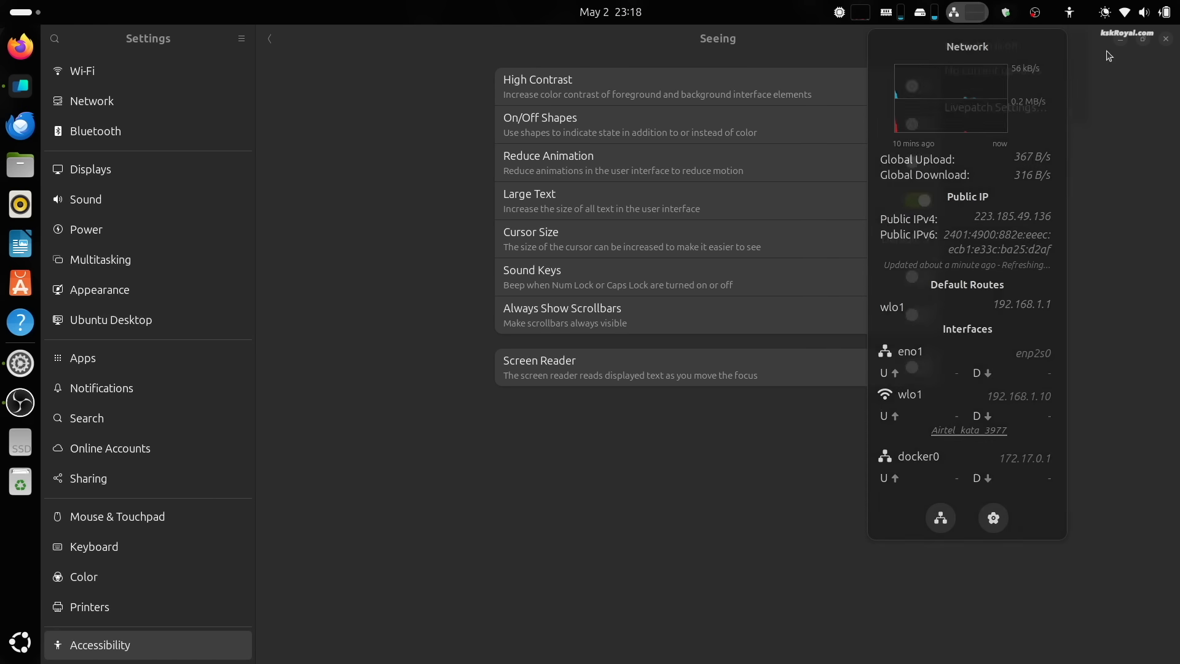
pyautogui.moveTo(1035, 12)
pyautogui.click(1034, 288)
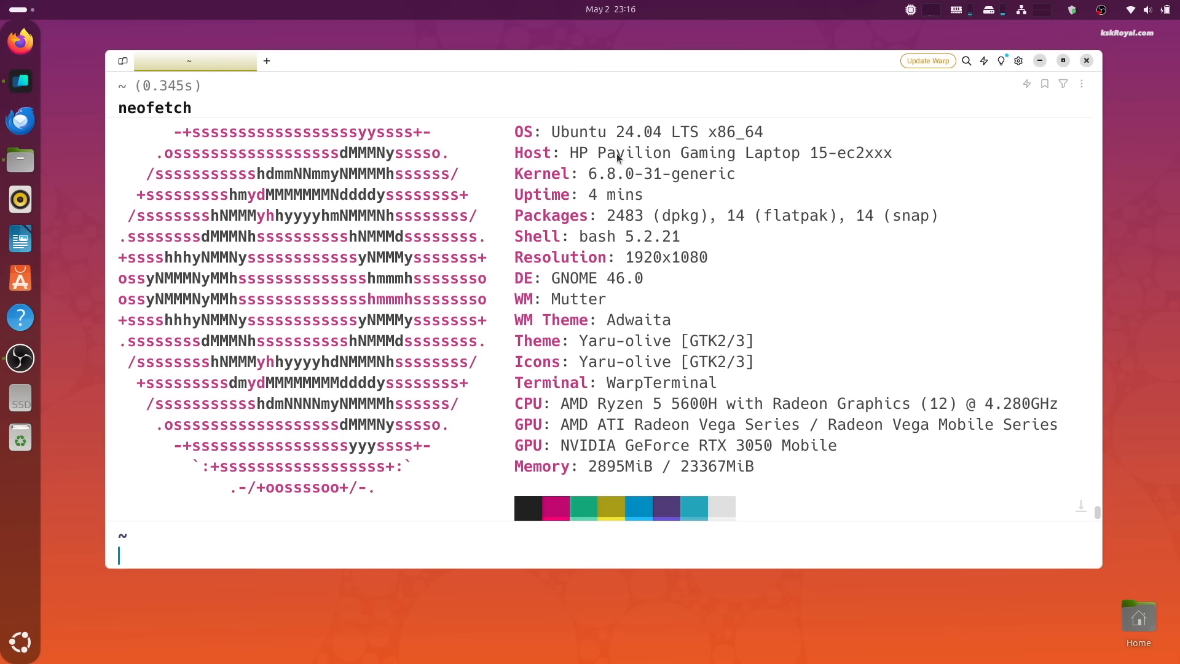
# In the Mouse & Touchpad settings, raise the touchpad's pointer speed to almost Fast.
pyautogui.tripleClick(618, 155)
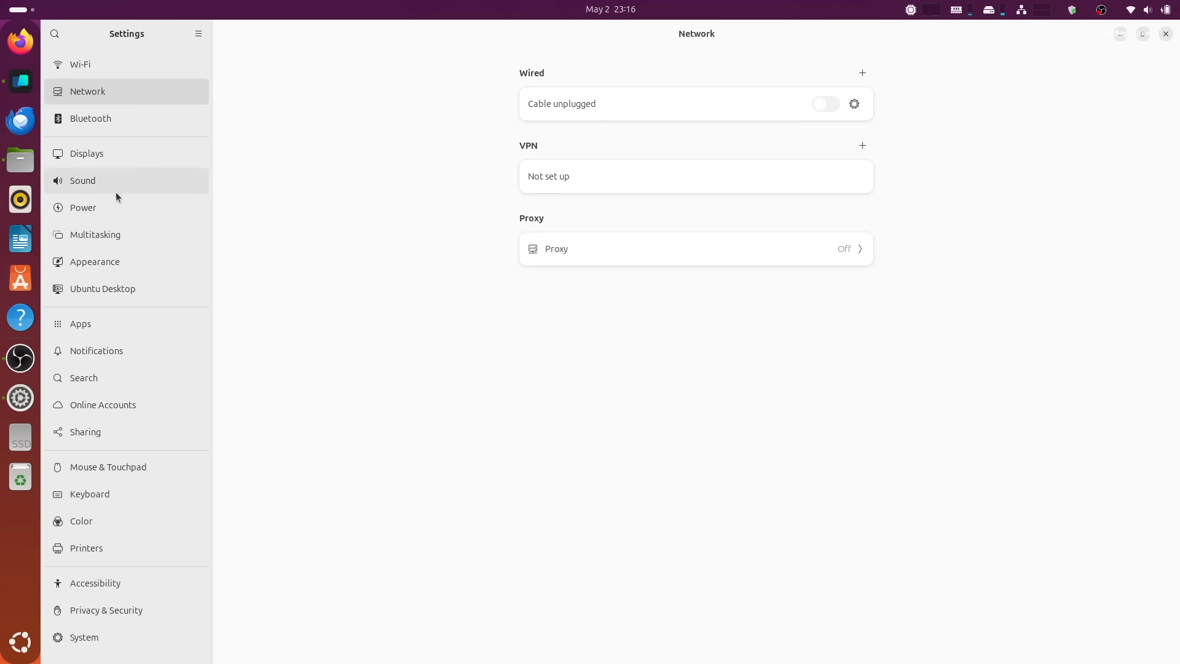
pyautogui.click(165, 466)
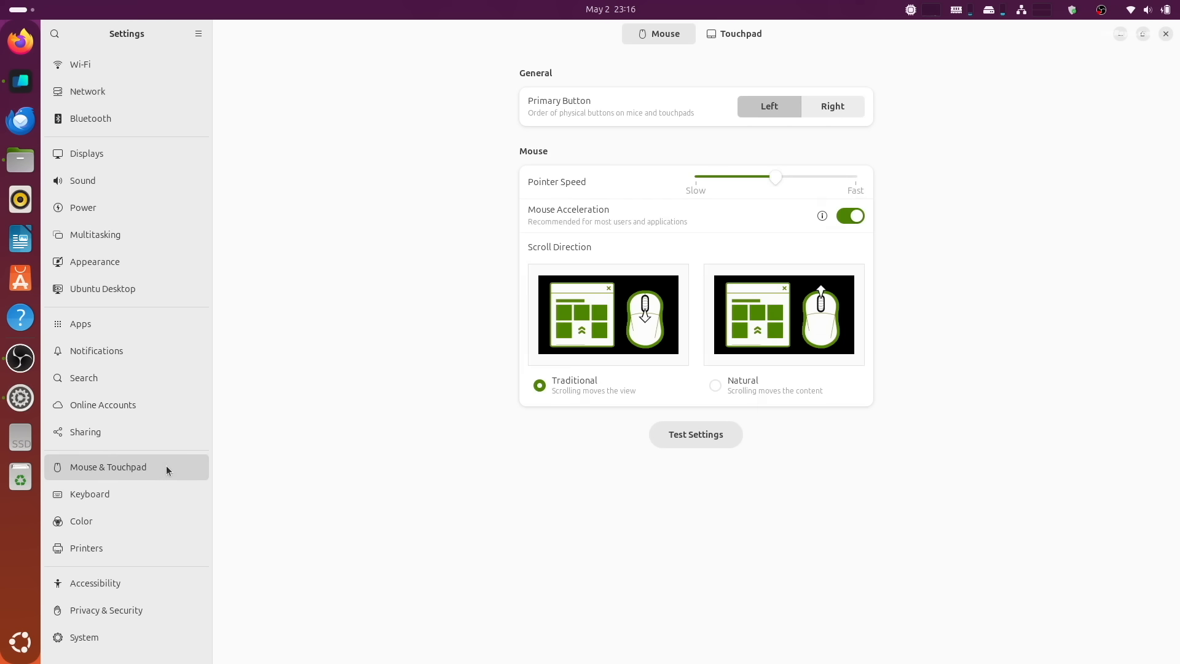
pyautogui.click(754, 32)
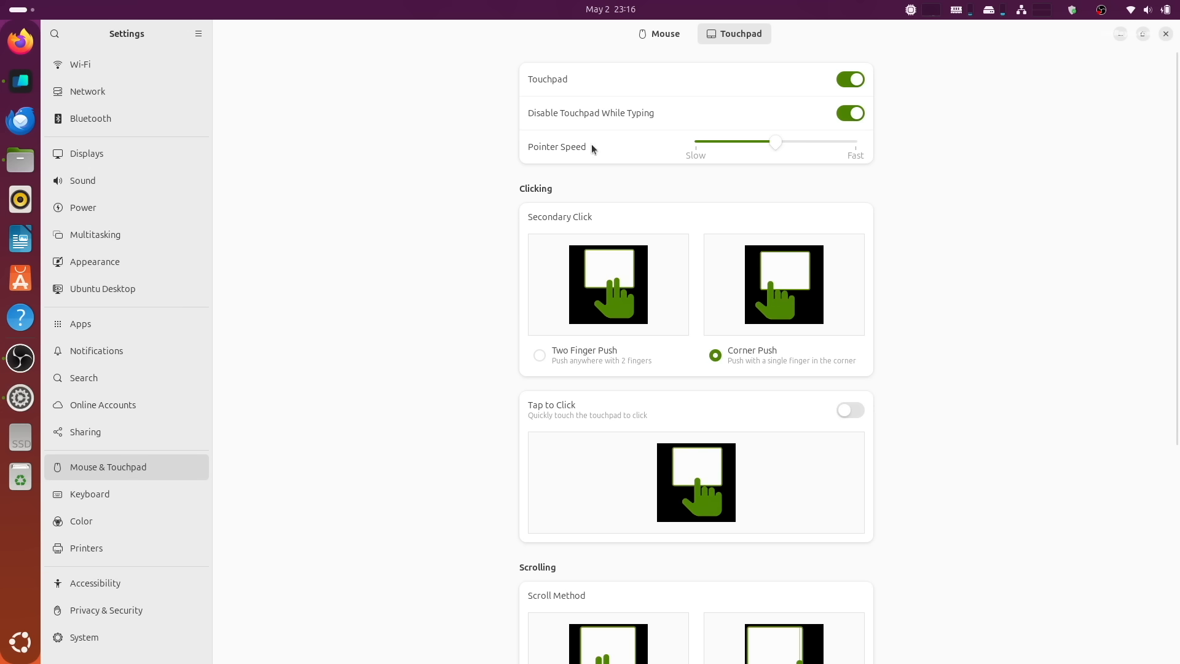
pyautogui.moveTo(773, 142); pyautogui.dragTo(848, 145)
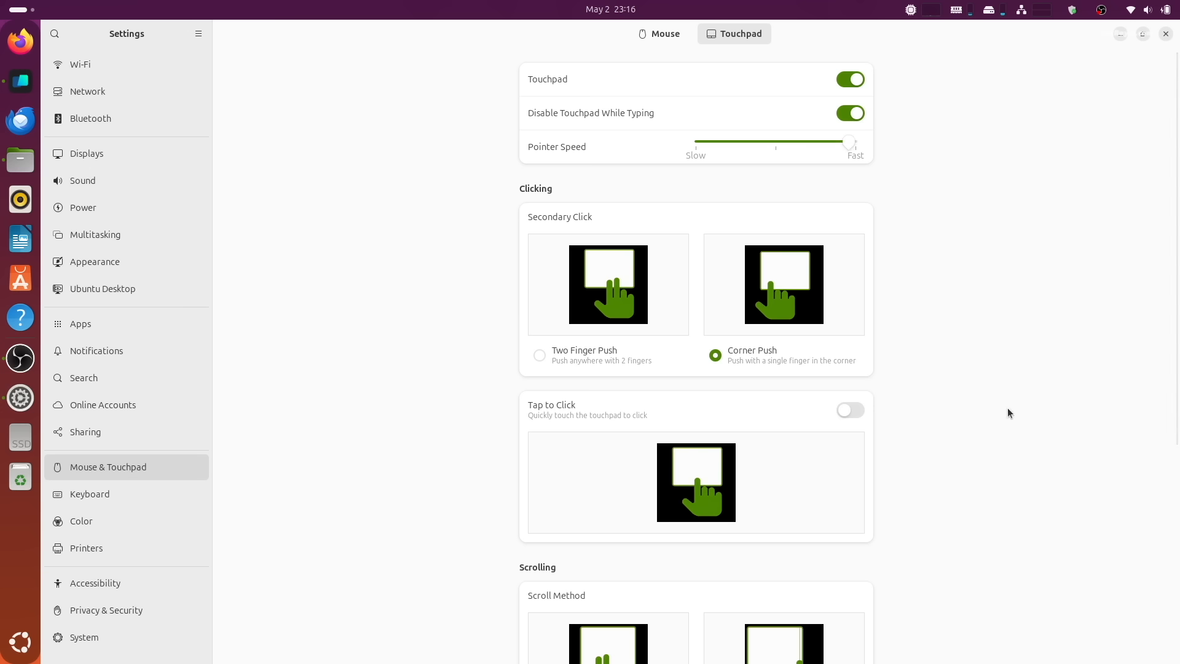
pyautogui.scroll(-5, 1008, 408)
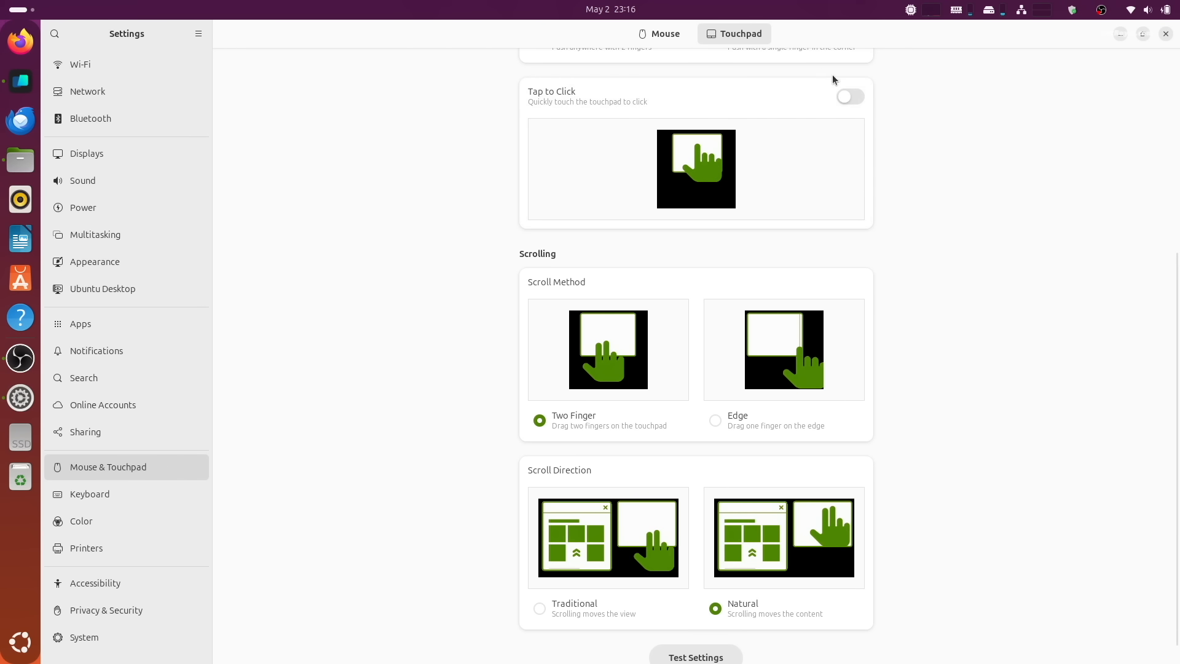
# Turn on the touchpad's Tap to Click and try the Two Finger and Edge scroll methods and the scroll direction options.
pyautogui.click(861, 96)
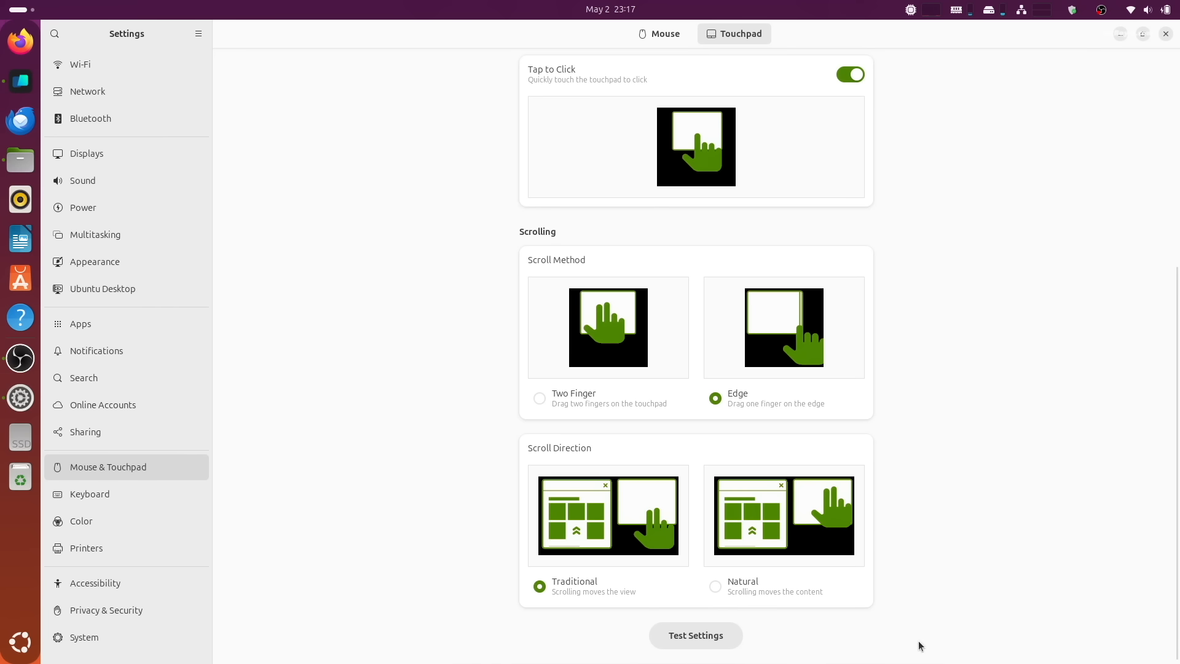
pyautogui.click(591, 407)
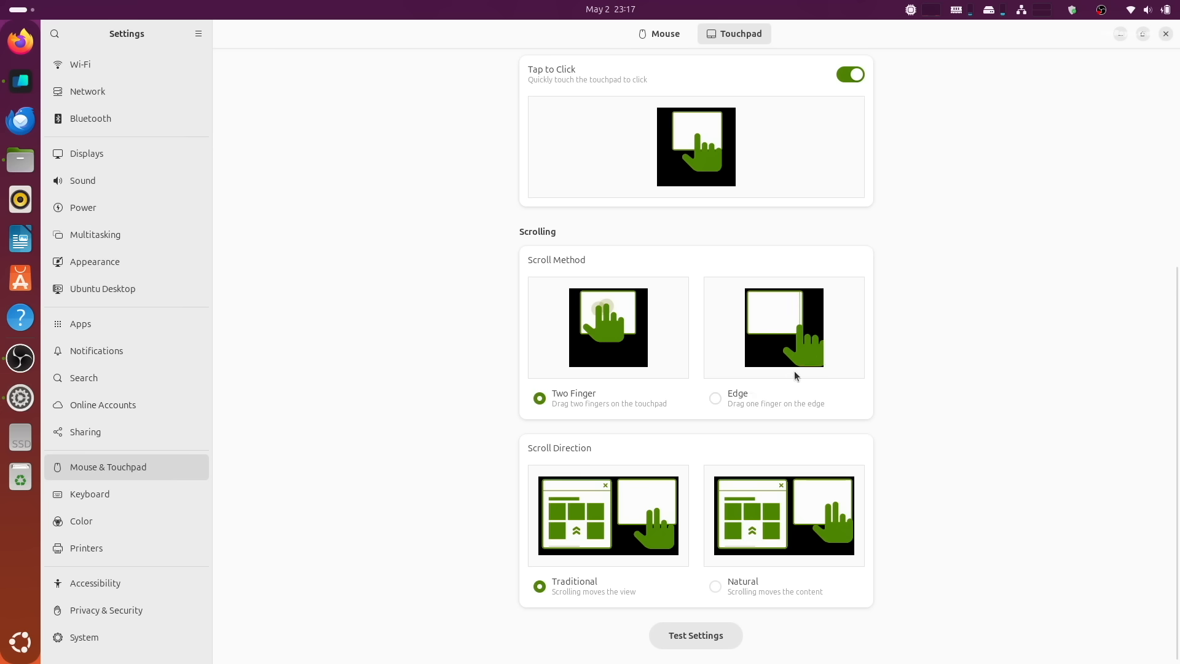
pyautogui.click(800, 388)
pyautogui.click(759, 565)
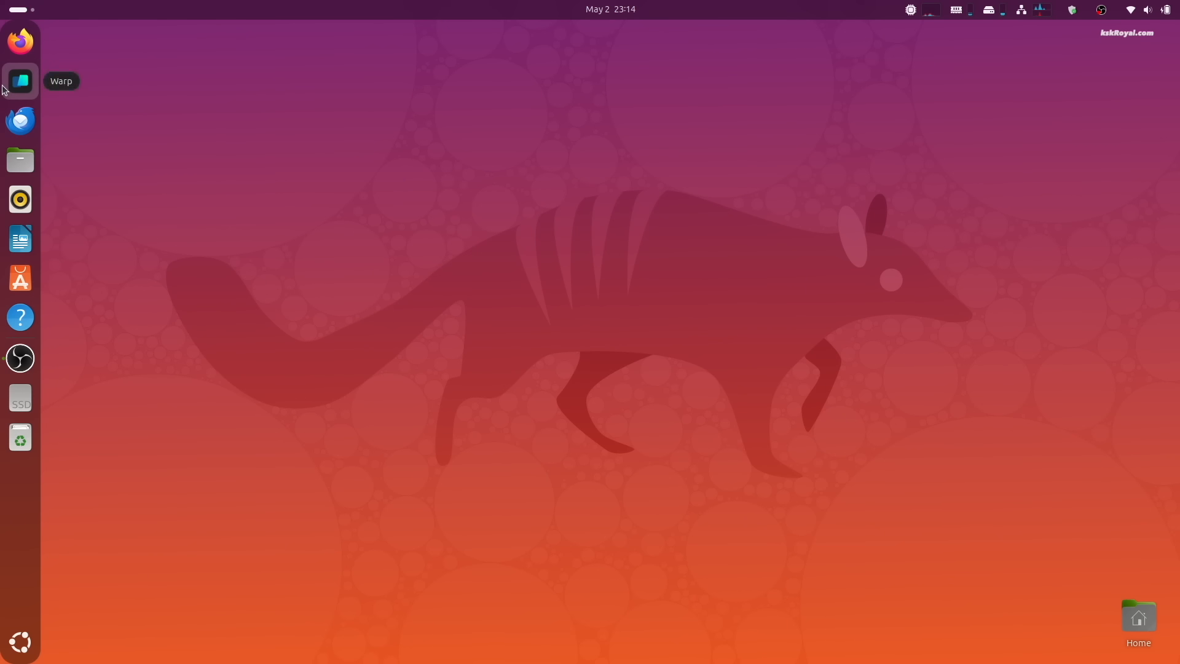
# Switch to the Warp terminal, minimize its window and restore it from the dock.
pyautogui.click(8, 90)
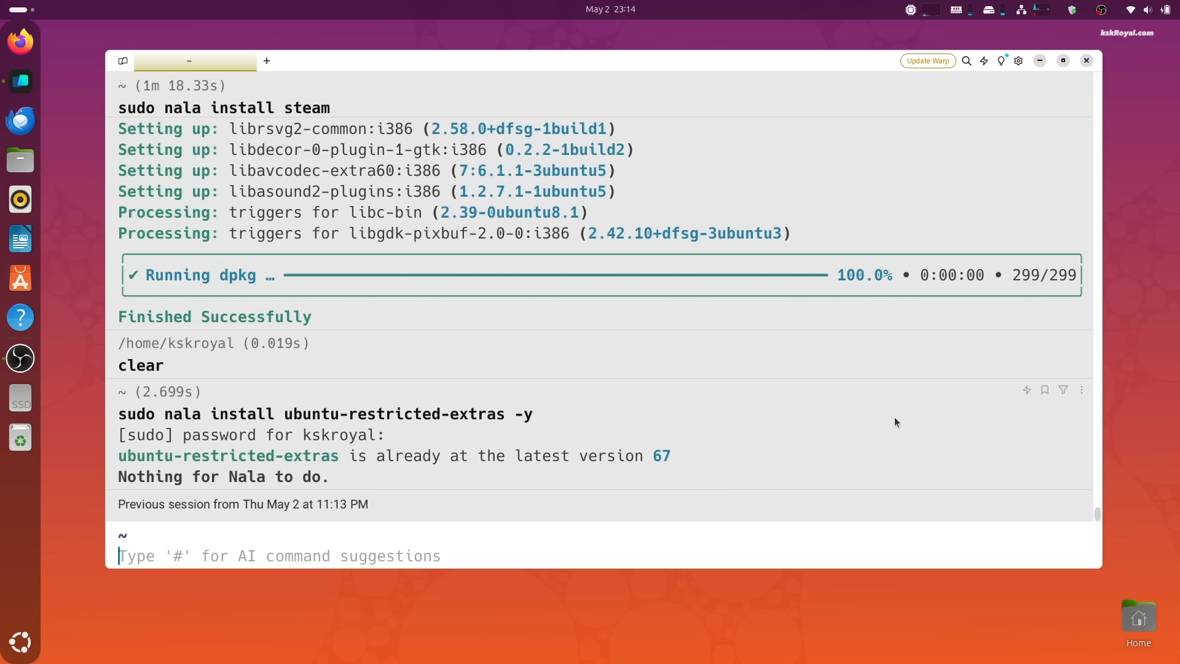
pyautogui.click(1040, 60)
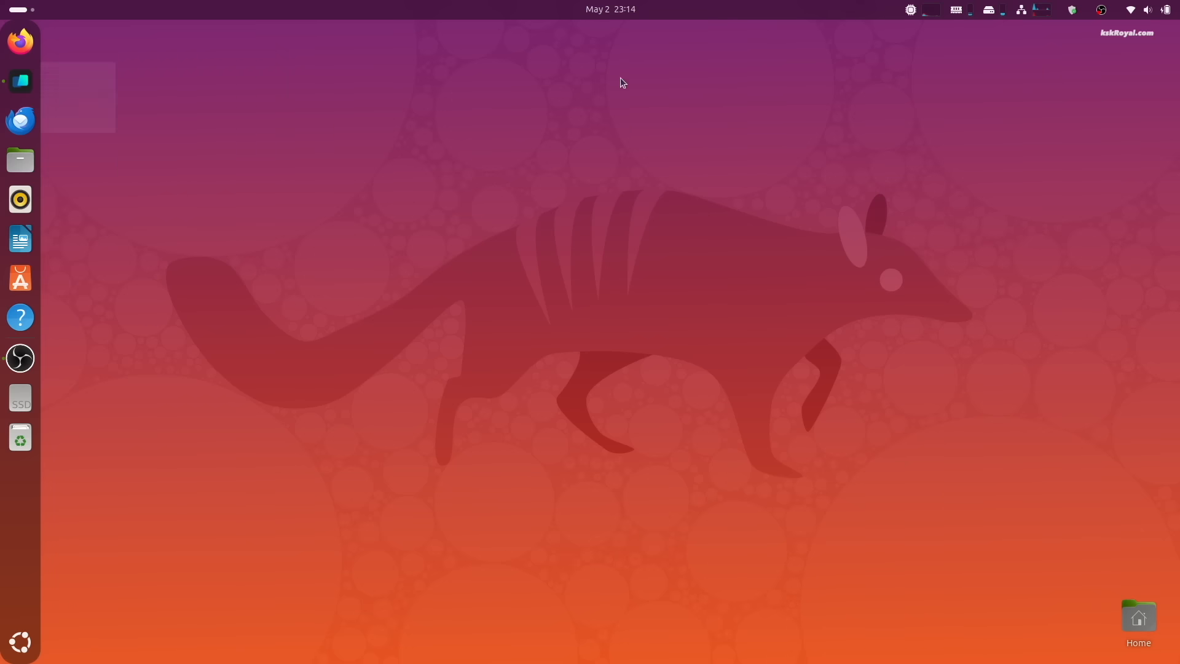
pyautogui.click(20, 80)
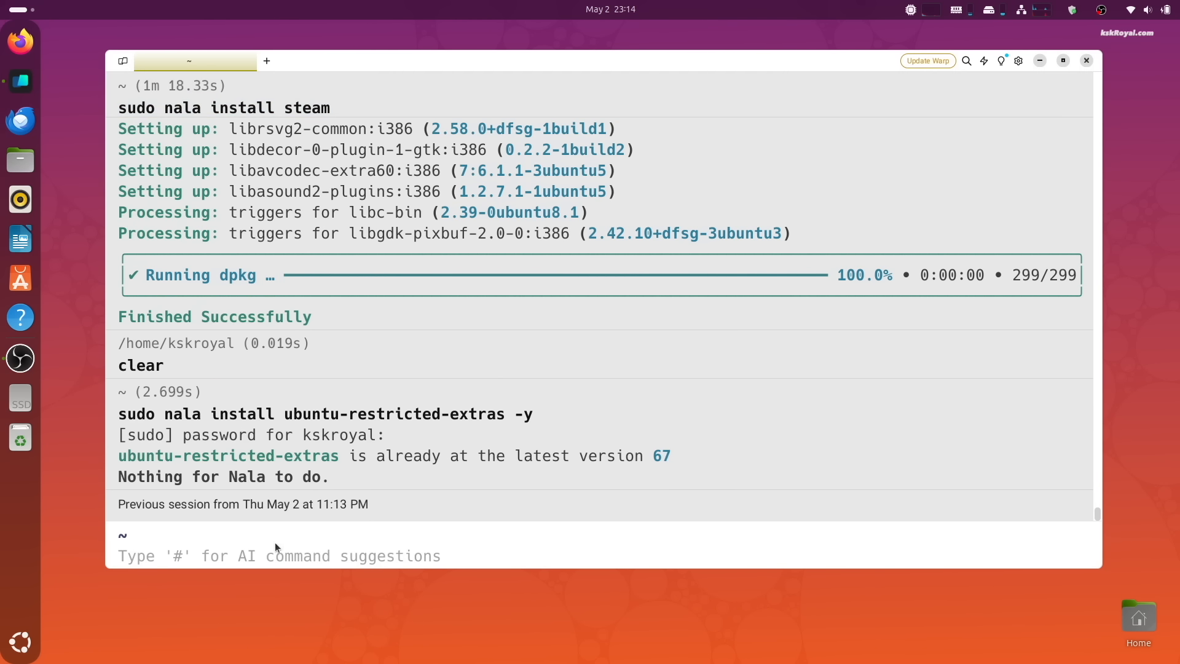
# Clear the terminal, run "gsettings set org.gnome.shell.extensions.dash-to-dock click-action 'minimize-or-previews'", and test it by minimizing Warp from the dock.
pyautogui.hotkey('ctrl', 'l')
pyautogui.write("gsettings set org.gnome.shell.extensions.dash-to-dock click-action 'minimize-or-previews'")
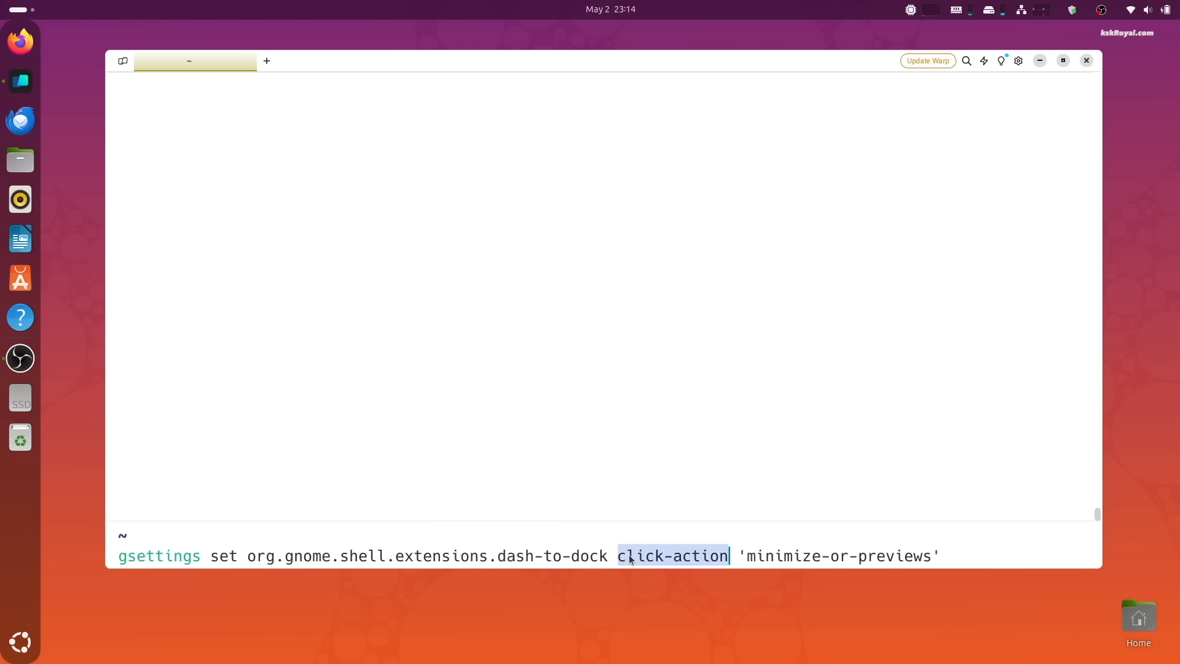
pyautogui.hotkey('ctrl', 'a')
pyautogui.click(1050, 551)
pyautogui.press('Return')
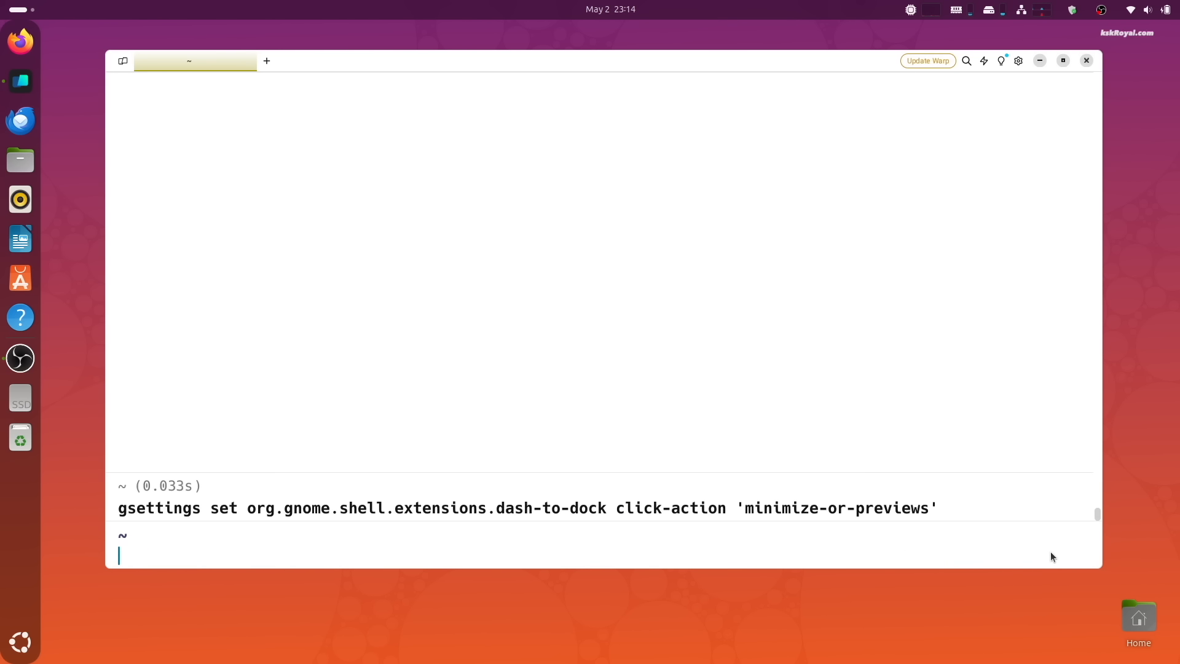
pyautogui.click(15, 82)
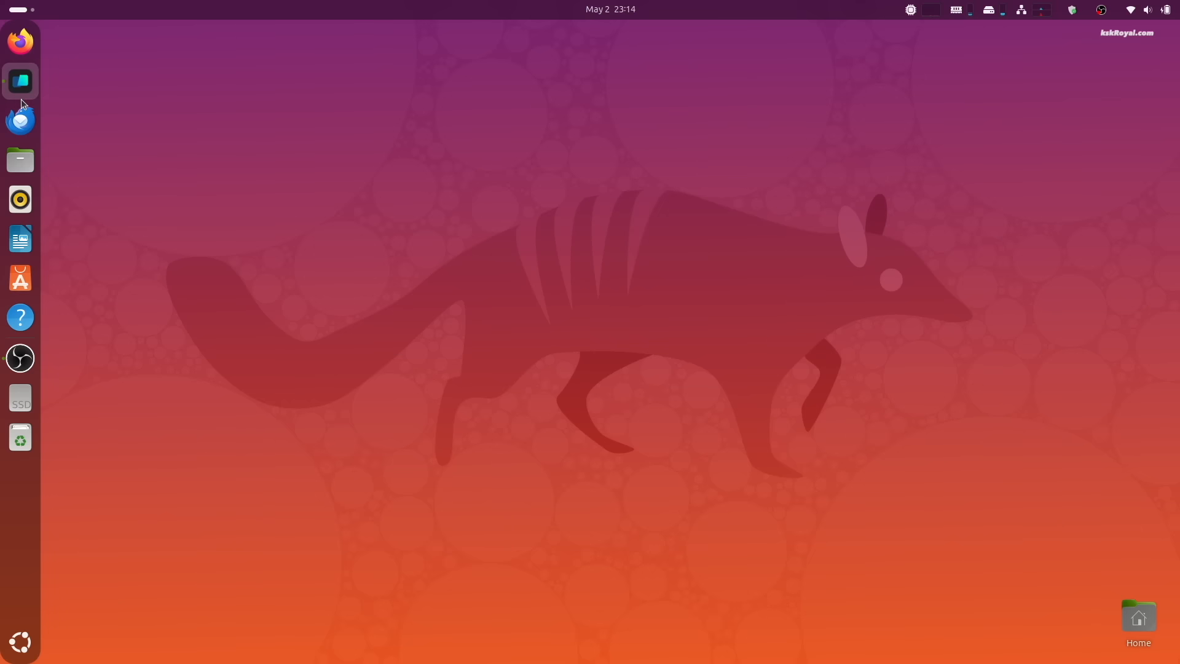
# Test the dock's click action by repeatedly minimizing and restoring the Warp window from its dock icon.
pyautogui.click(21, 86)
pyautogui.click(24, 90)
pyautogui.click(23, 89)
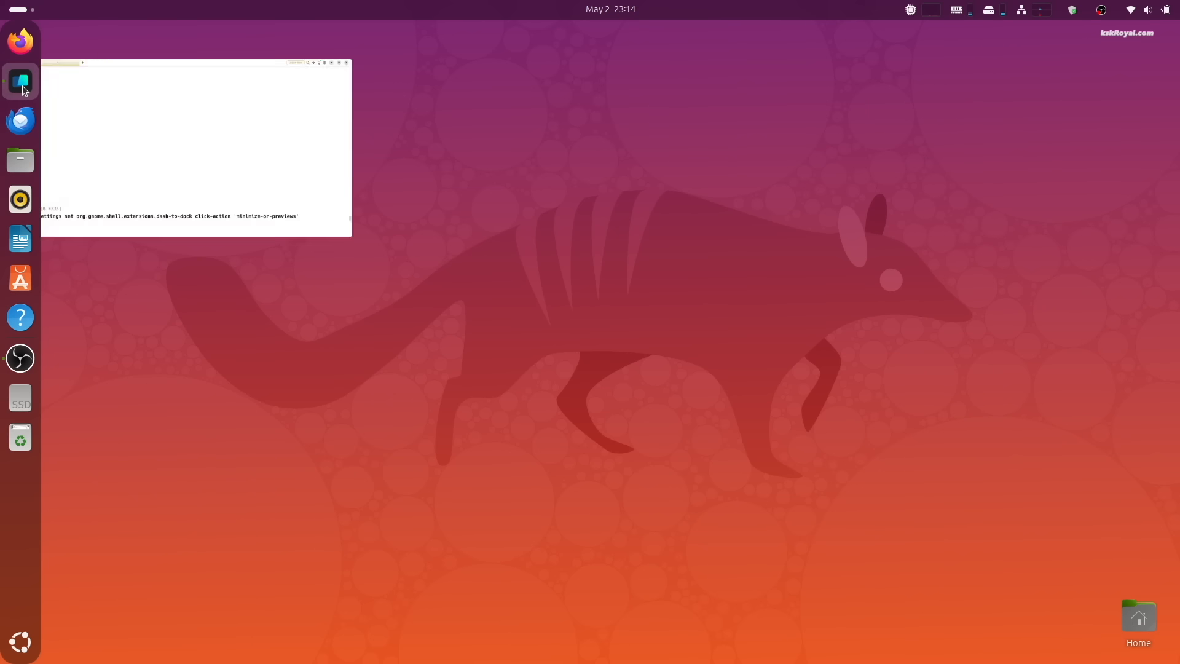
pyautogui.click(23, 90)
pyautogui.click(23, 89)
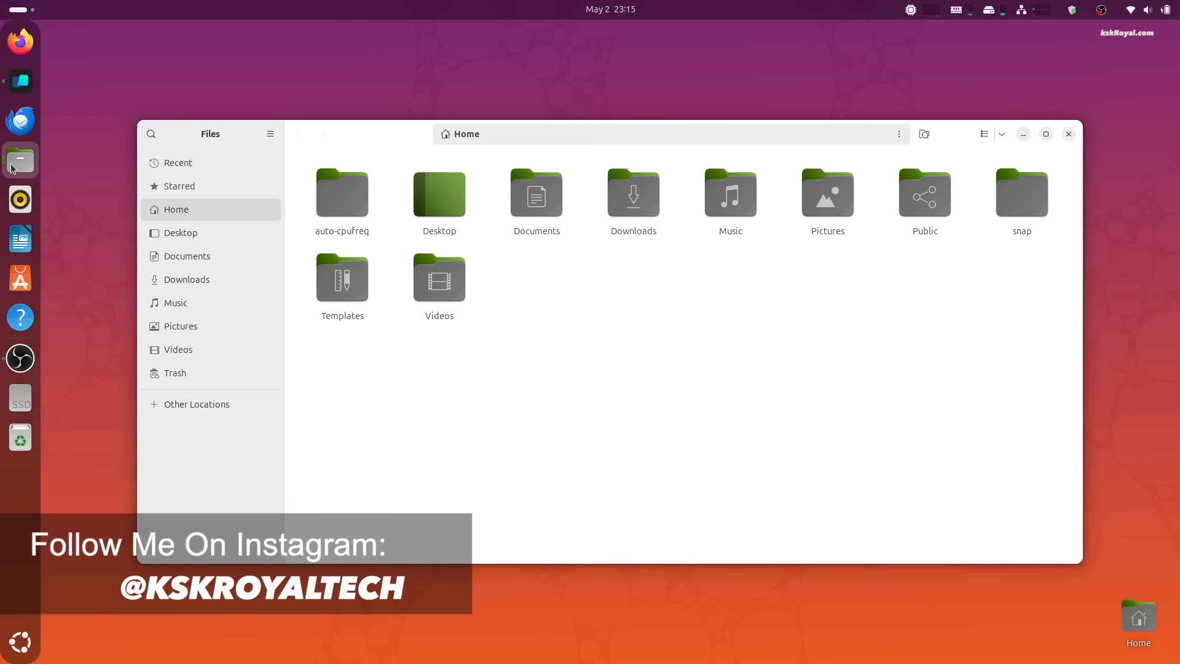
# Test the dock's window previews with Files by picking a window, minimizing it and clicking the Files dock icon again.
pyautogui.click(22, 164)
pyautogui.click(99, 113)
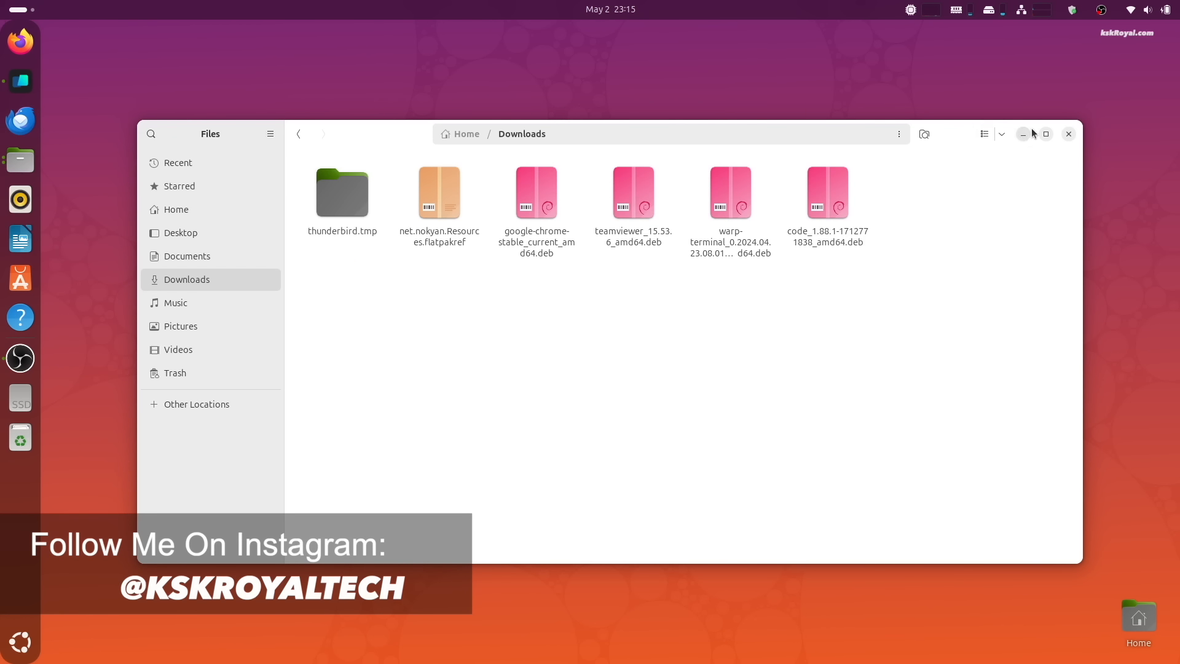
pyautogui.click(467, 134)
pyautogui.click(1022, 134)
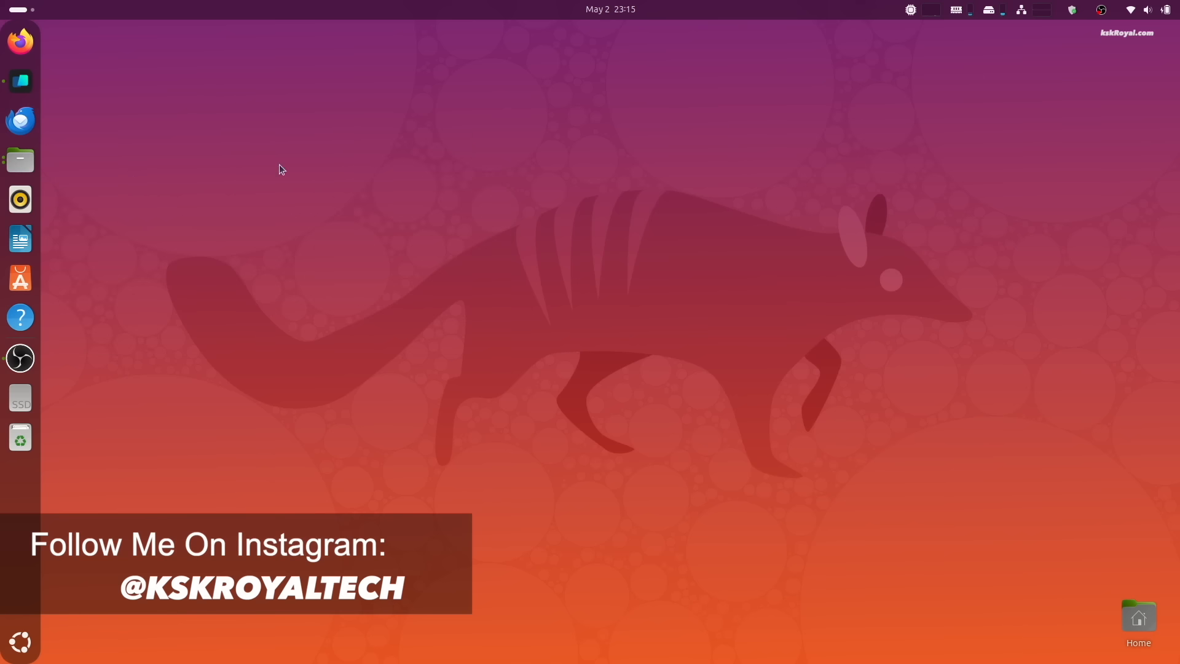
pyautogui.click(25, 161)
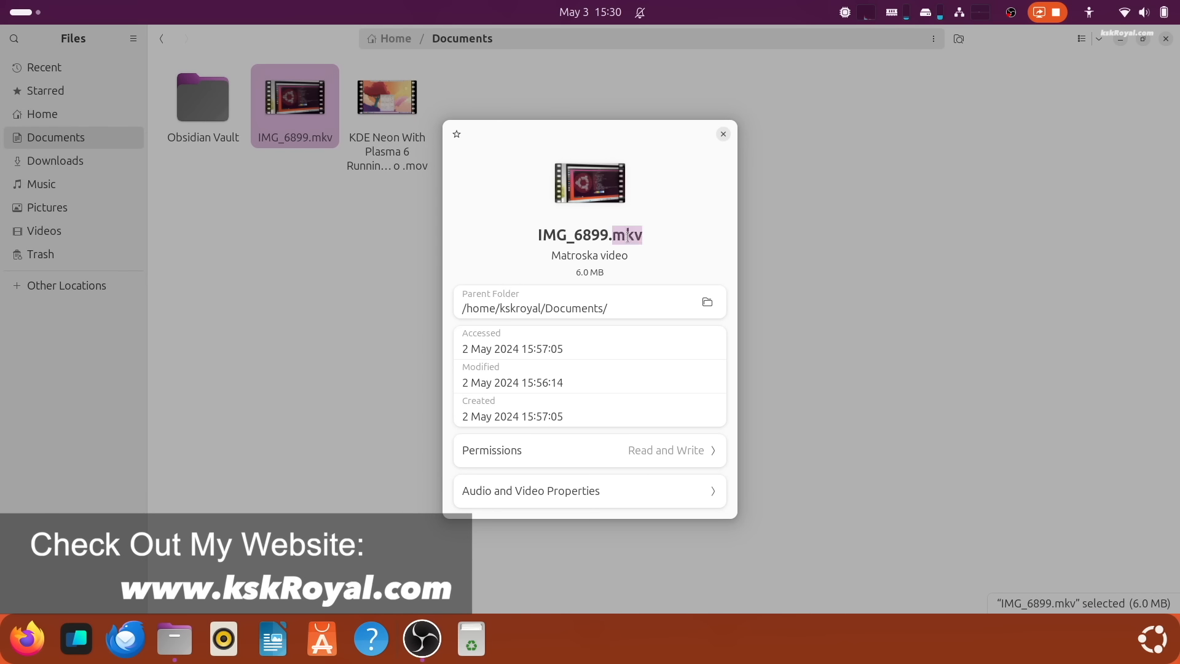
# Close the properties of IMG_6899.mkv and open those of the KDE Neon .mov video in Documents.
pyautogui.click(722, 136)
pyautogui.rightClick(413, 139)
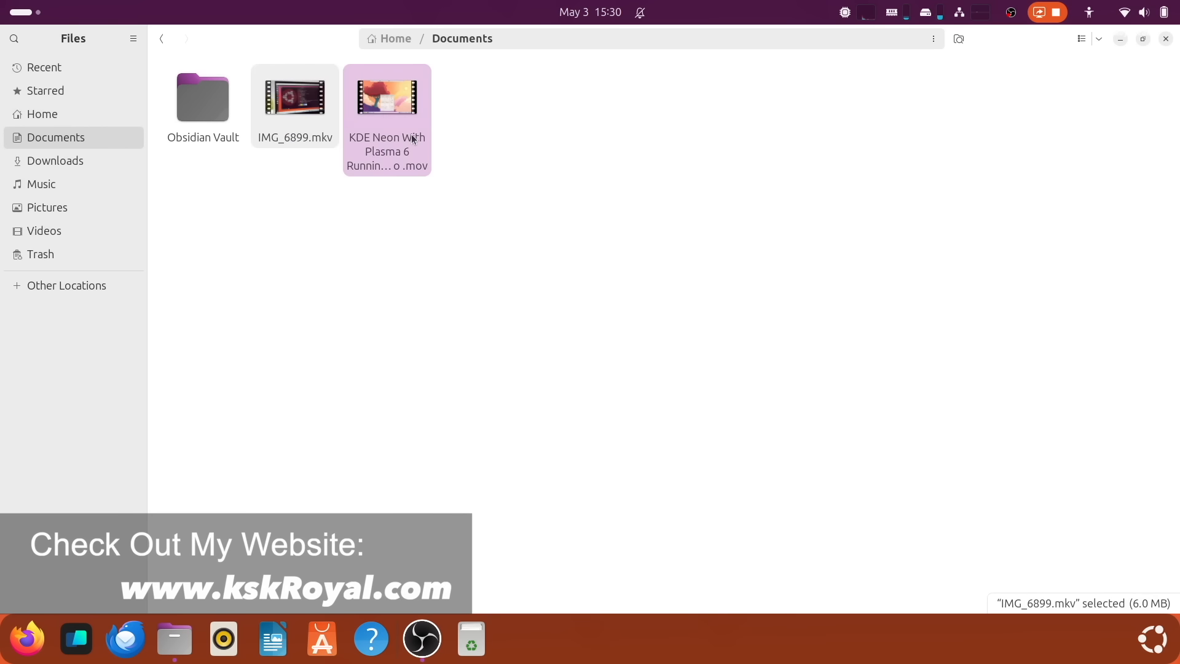
pyautogui.click(467, 370)
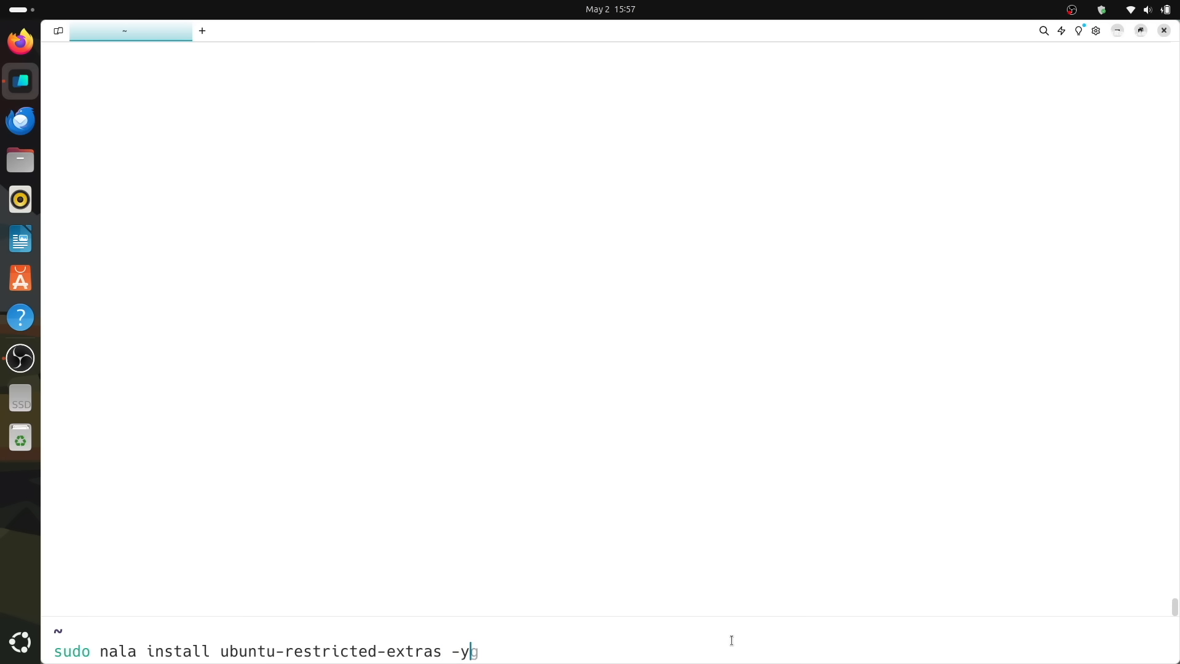
# Run "sudo nala install ubuntu-restricted-extras -y" and accept the EULA license terms for ttf-mscorefonts-installer.
pyautogui.press('Return')
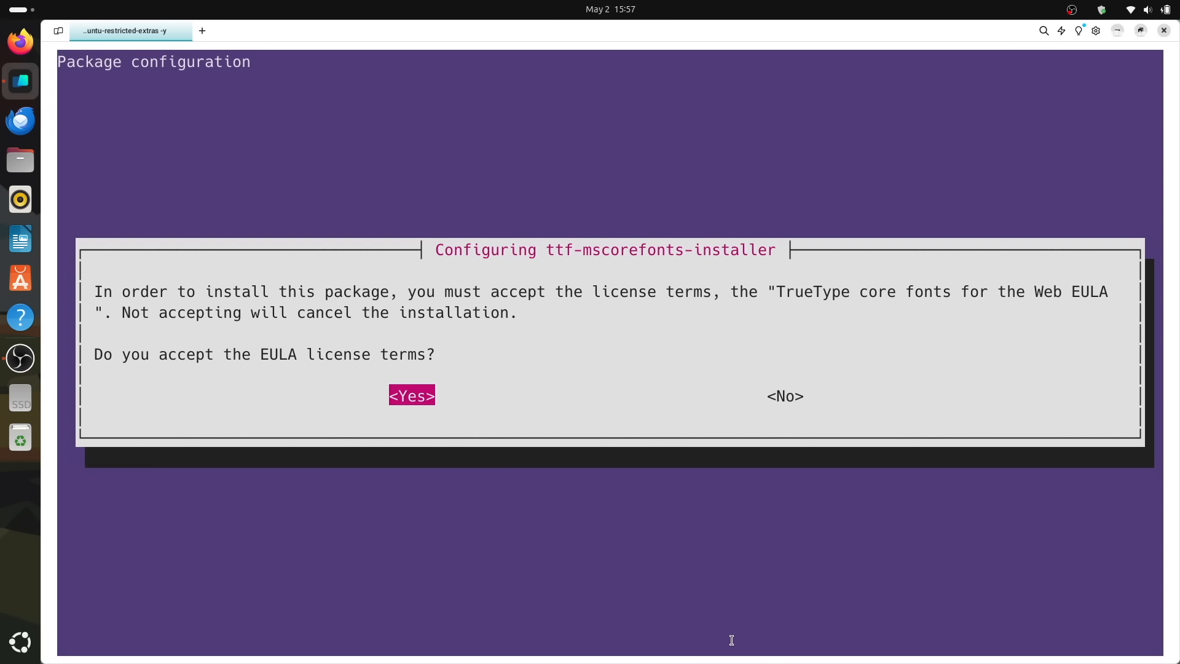
pyautogui.press('Return')
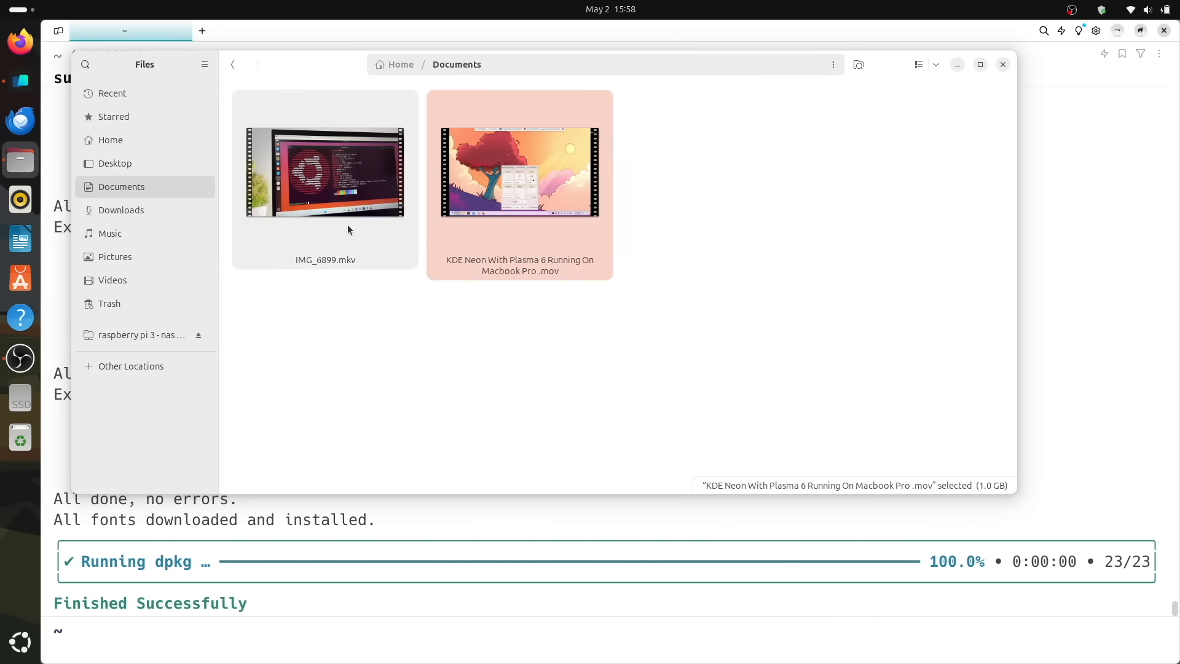
# Play IMG_6899.mkv from Documents, close the player, and open the KDE Neon With Plasma 6 .mov video.
pyautogui.doubleClick(348, 224)
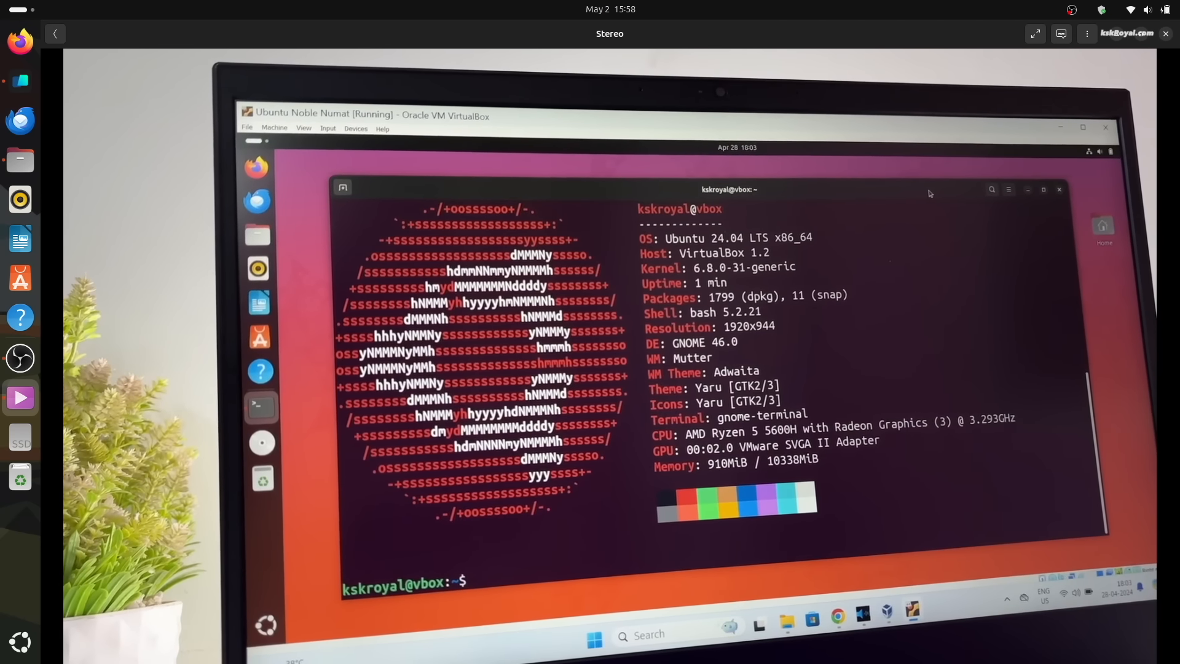
pyautogui.moveTo(1127, 97)
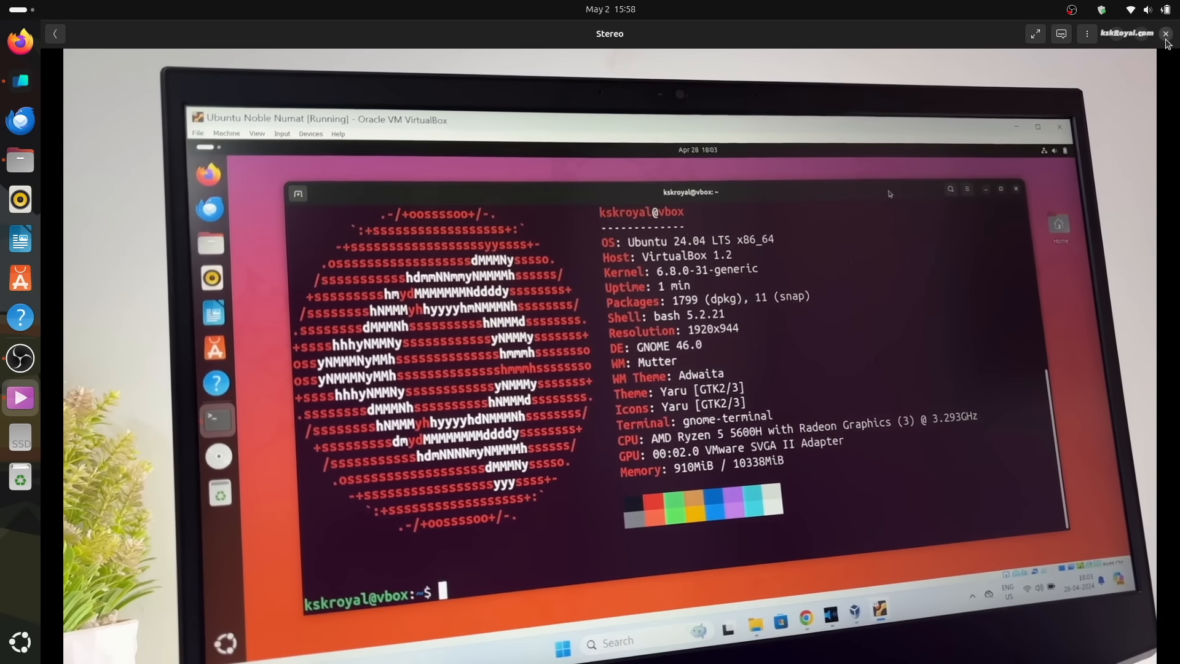
pyautogui.click(1166, 34)
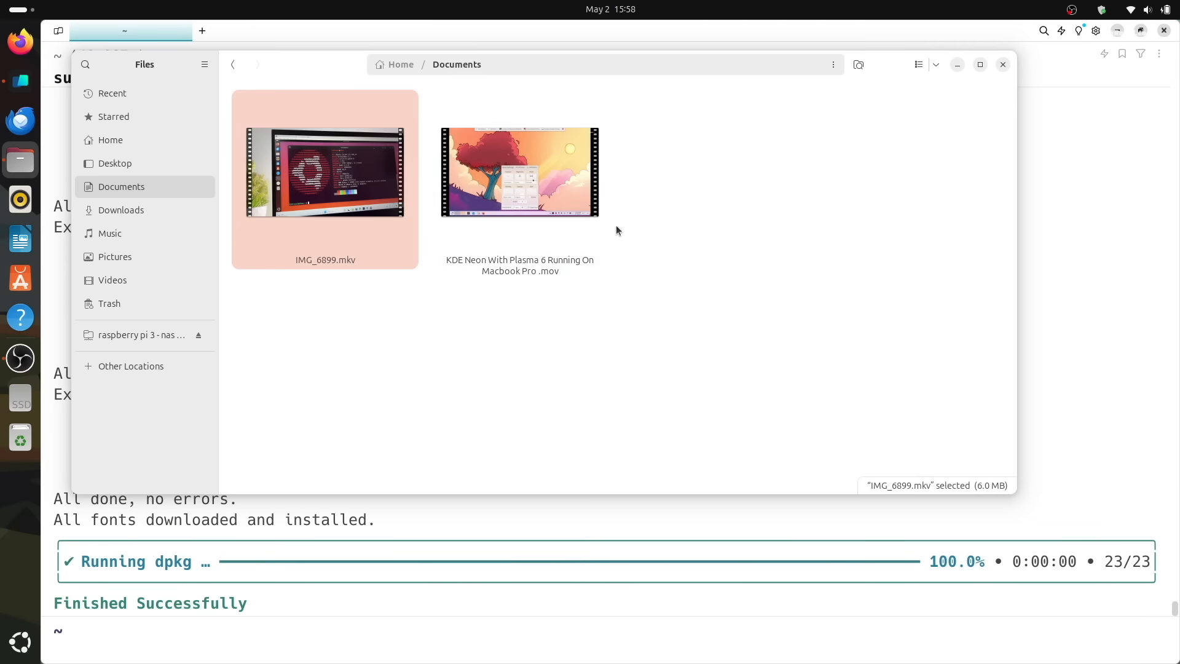
pyautogui.doubleClick(572, 215)
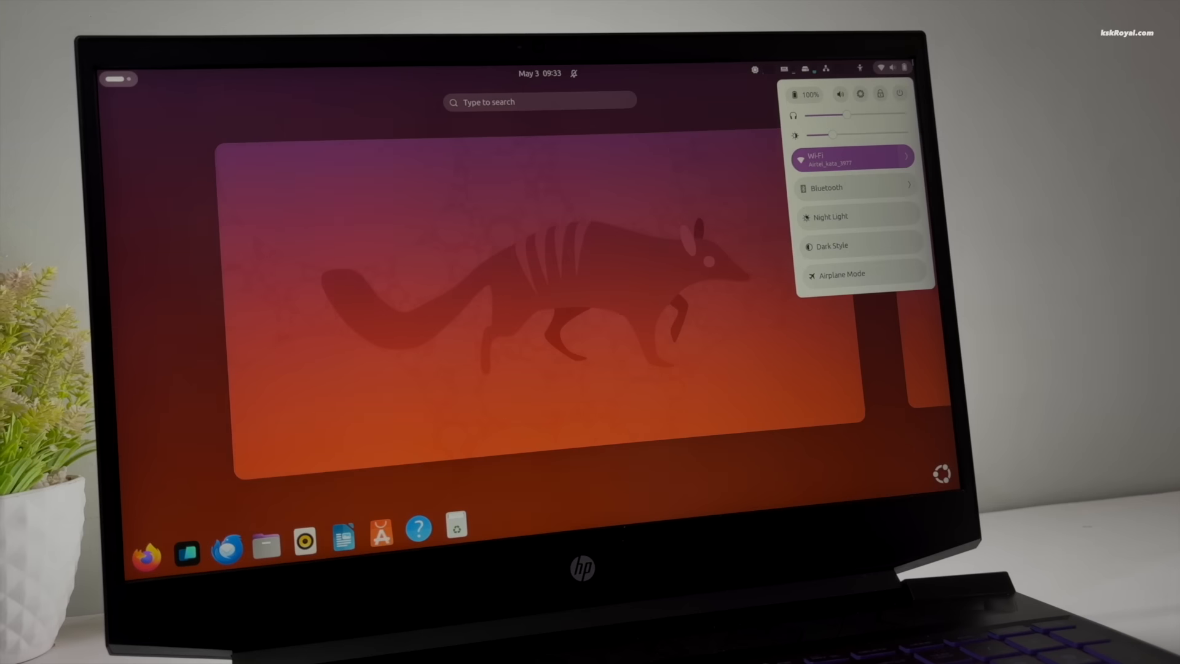